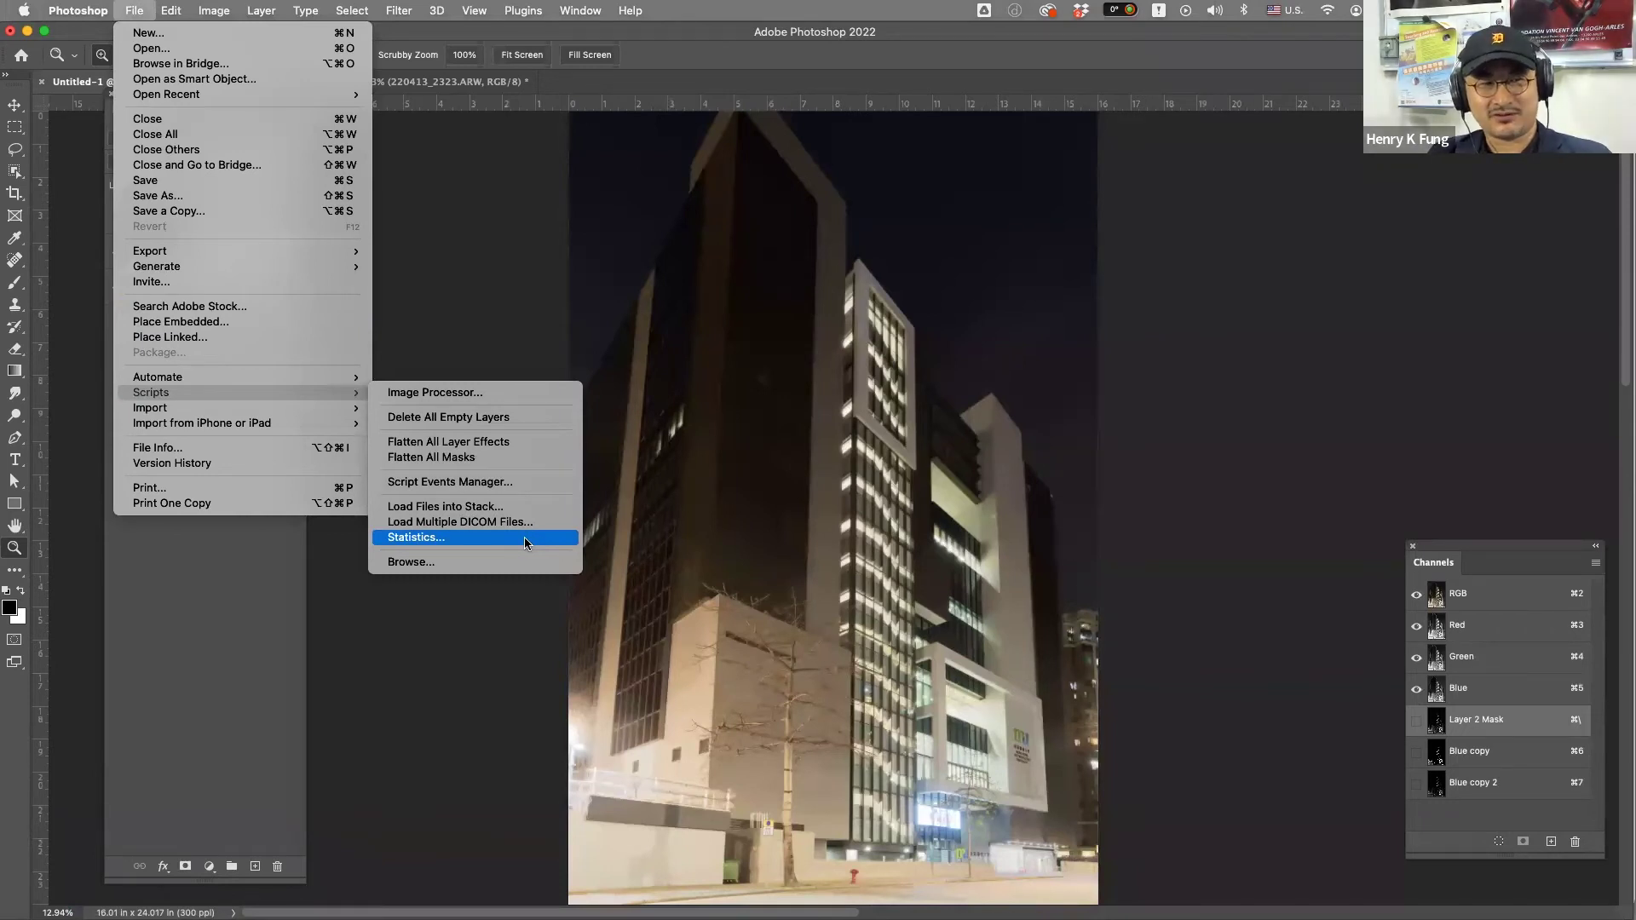
- Start the Statistics script and add all nine ARW files from the +1 Exposure folder as source files
left_click(525, 542)
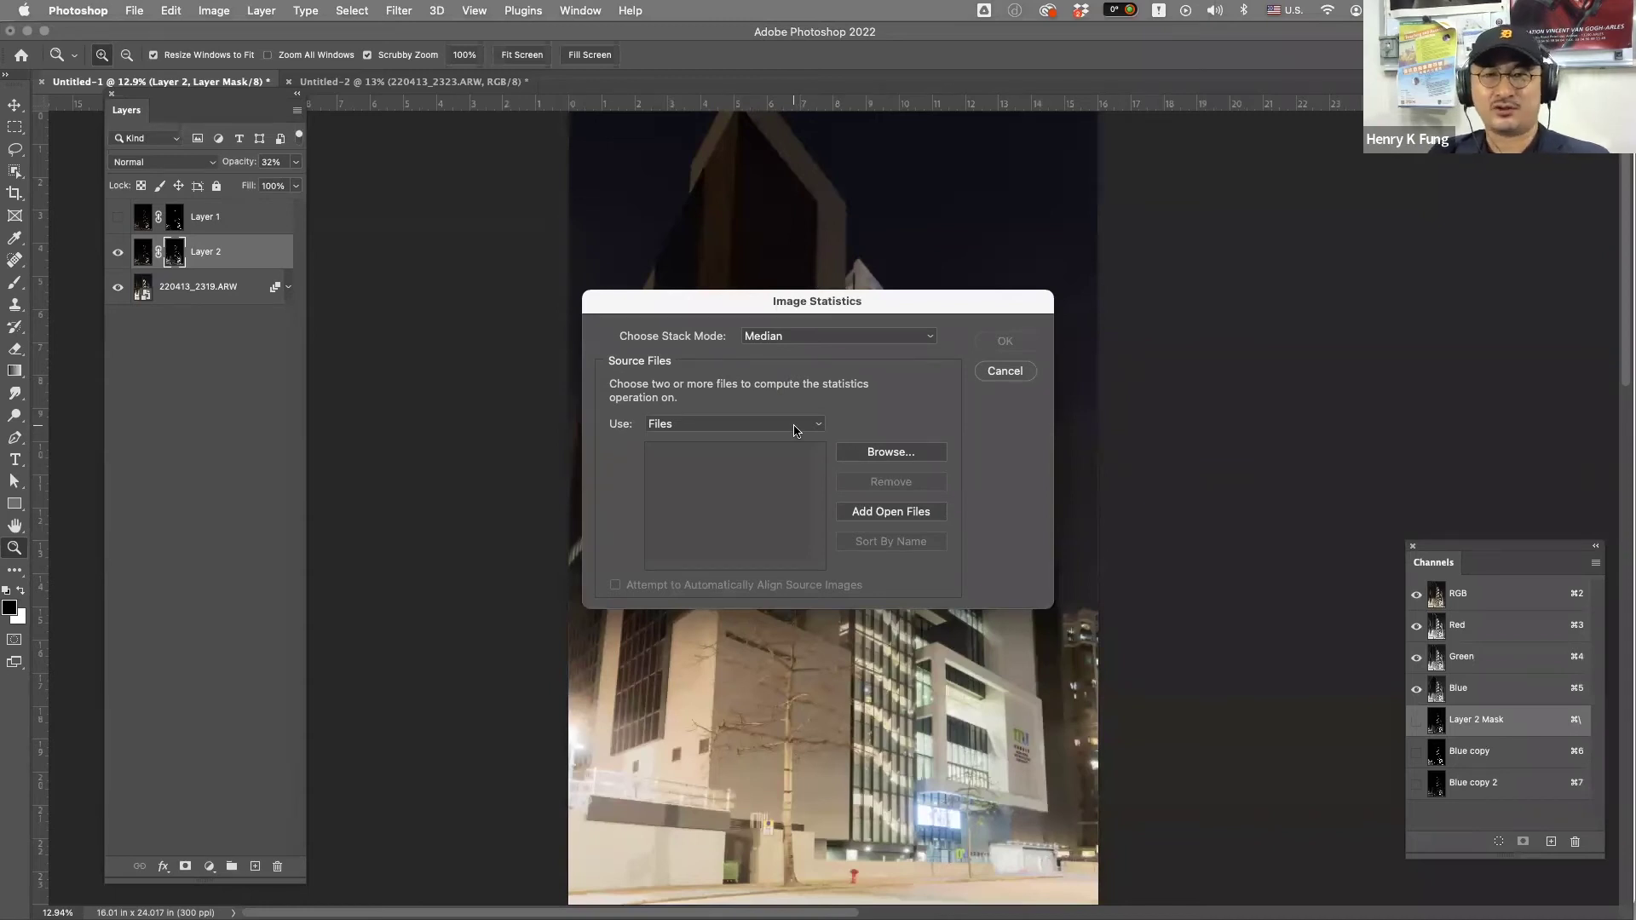
left_click(896, 453)
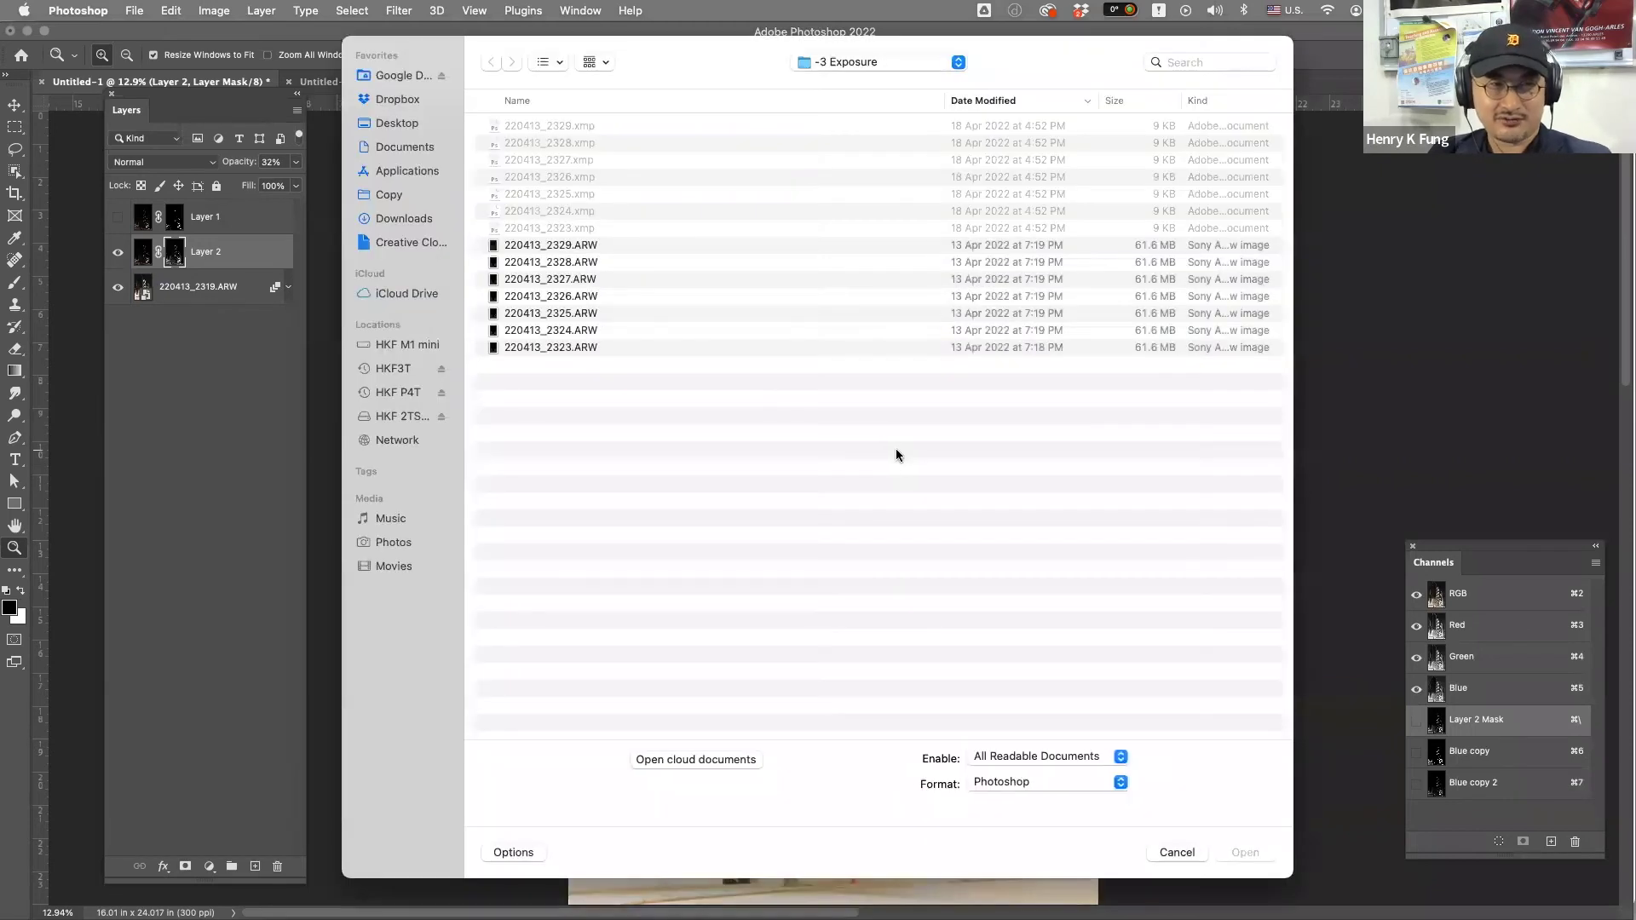
left_click(876, 61)
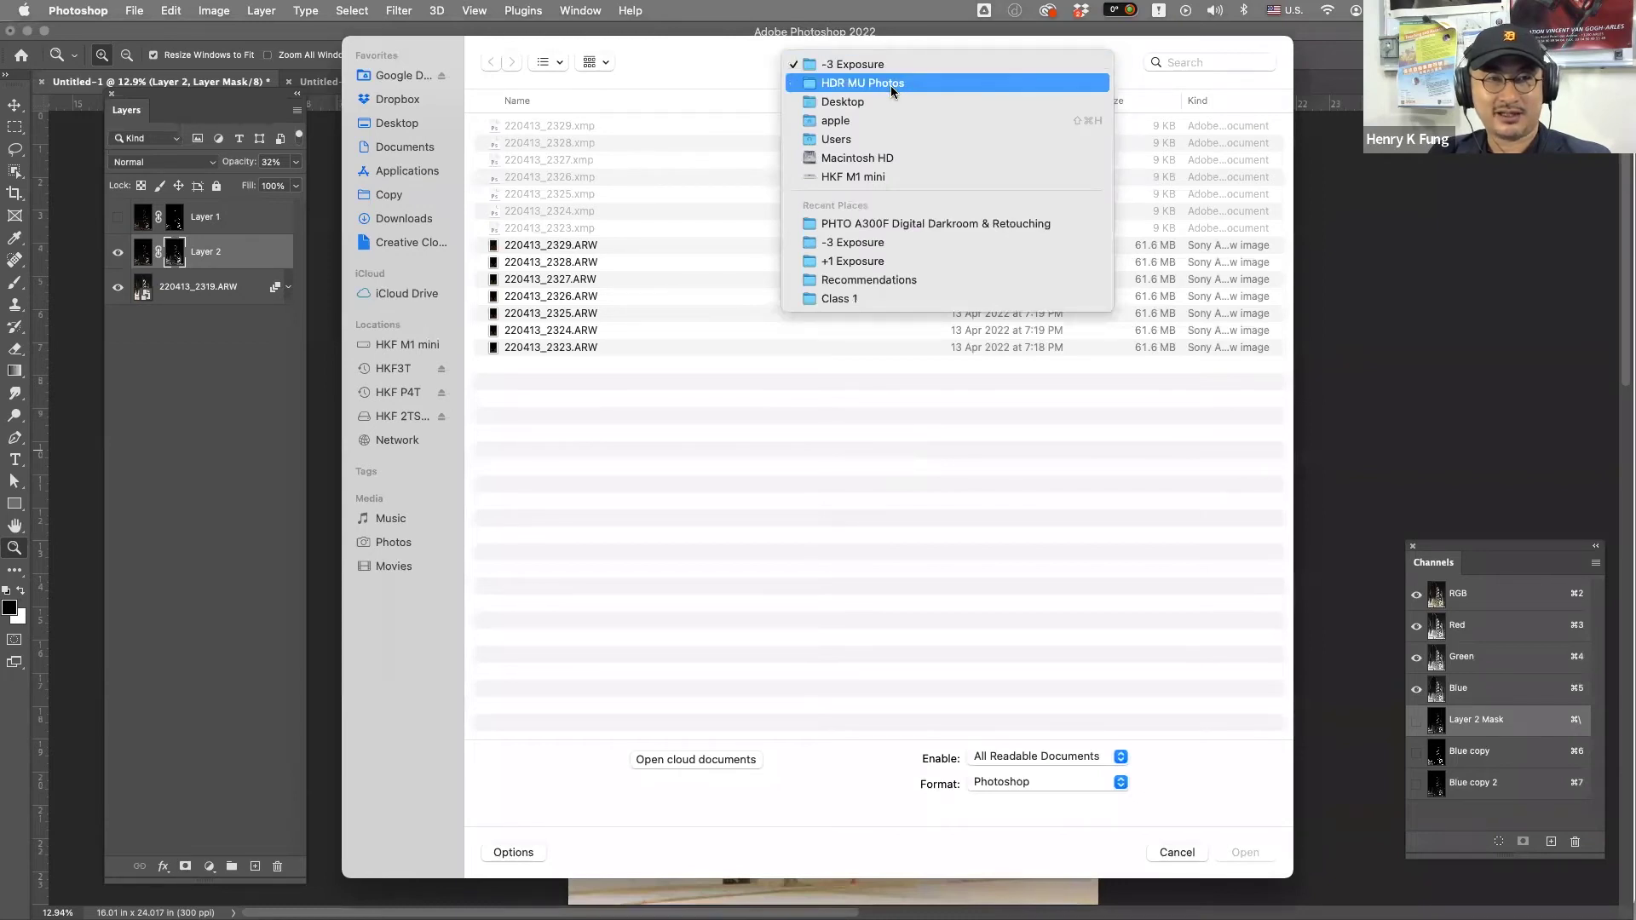
left_click(891, 85)
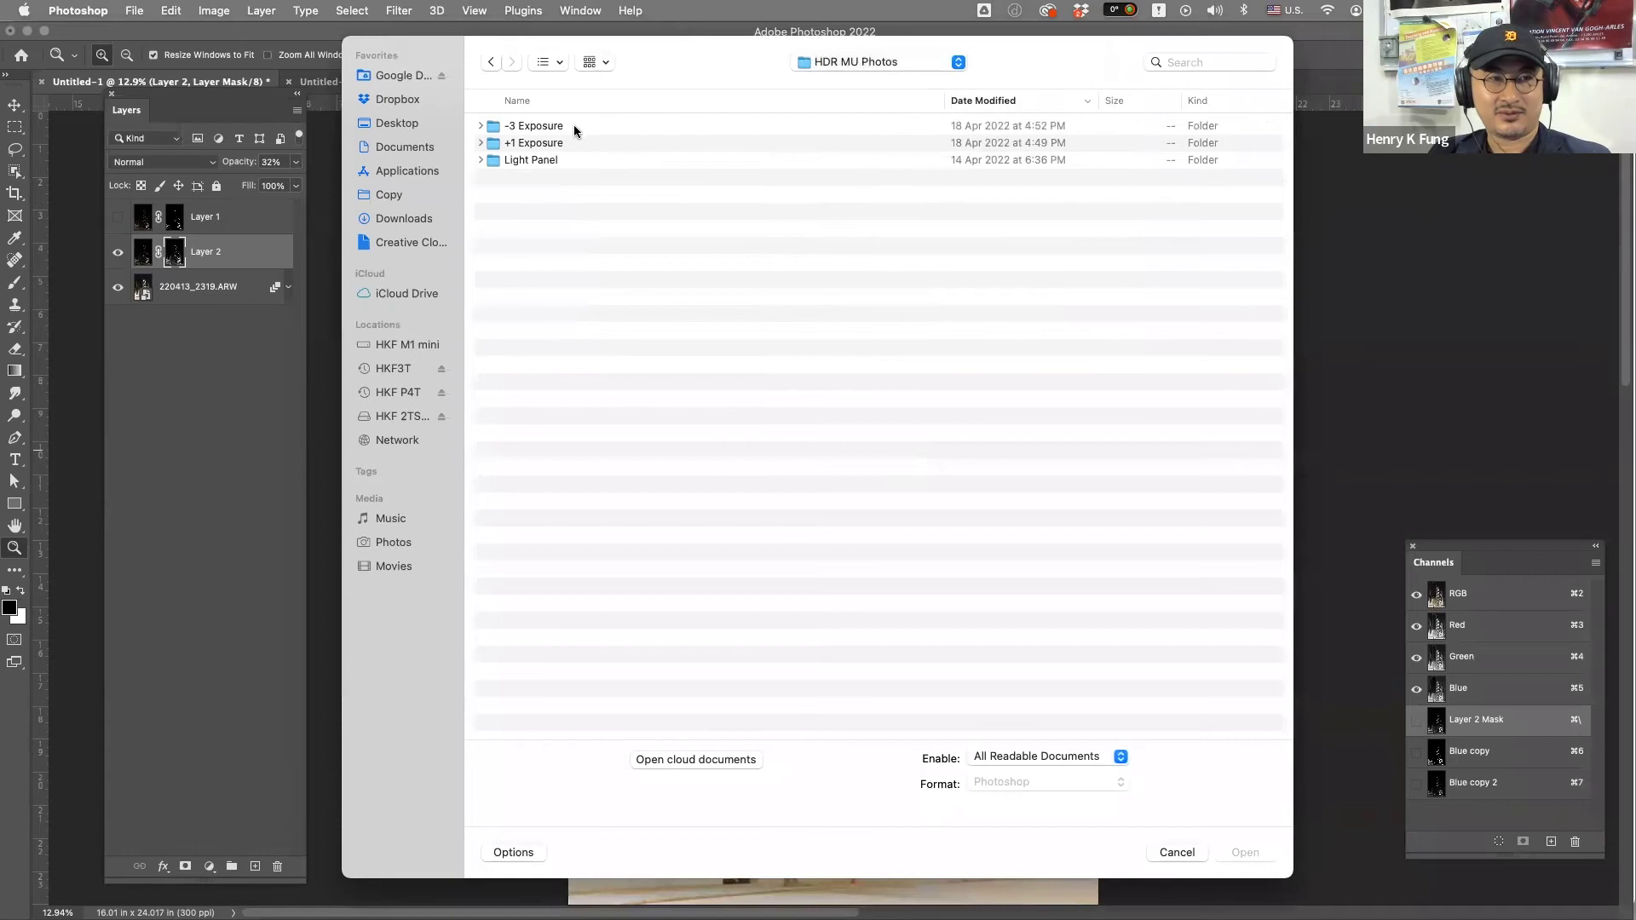
double_click(544, 145)
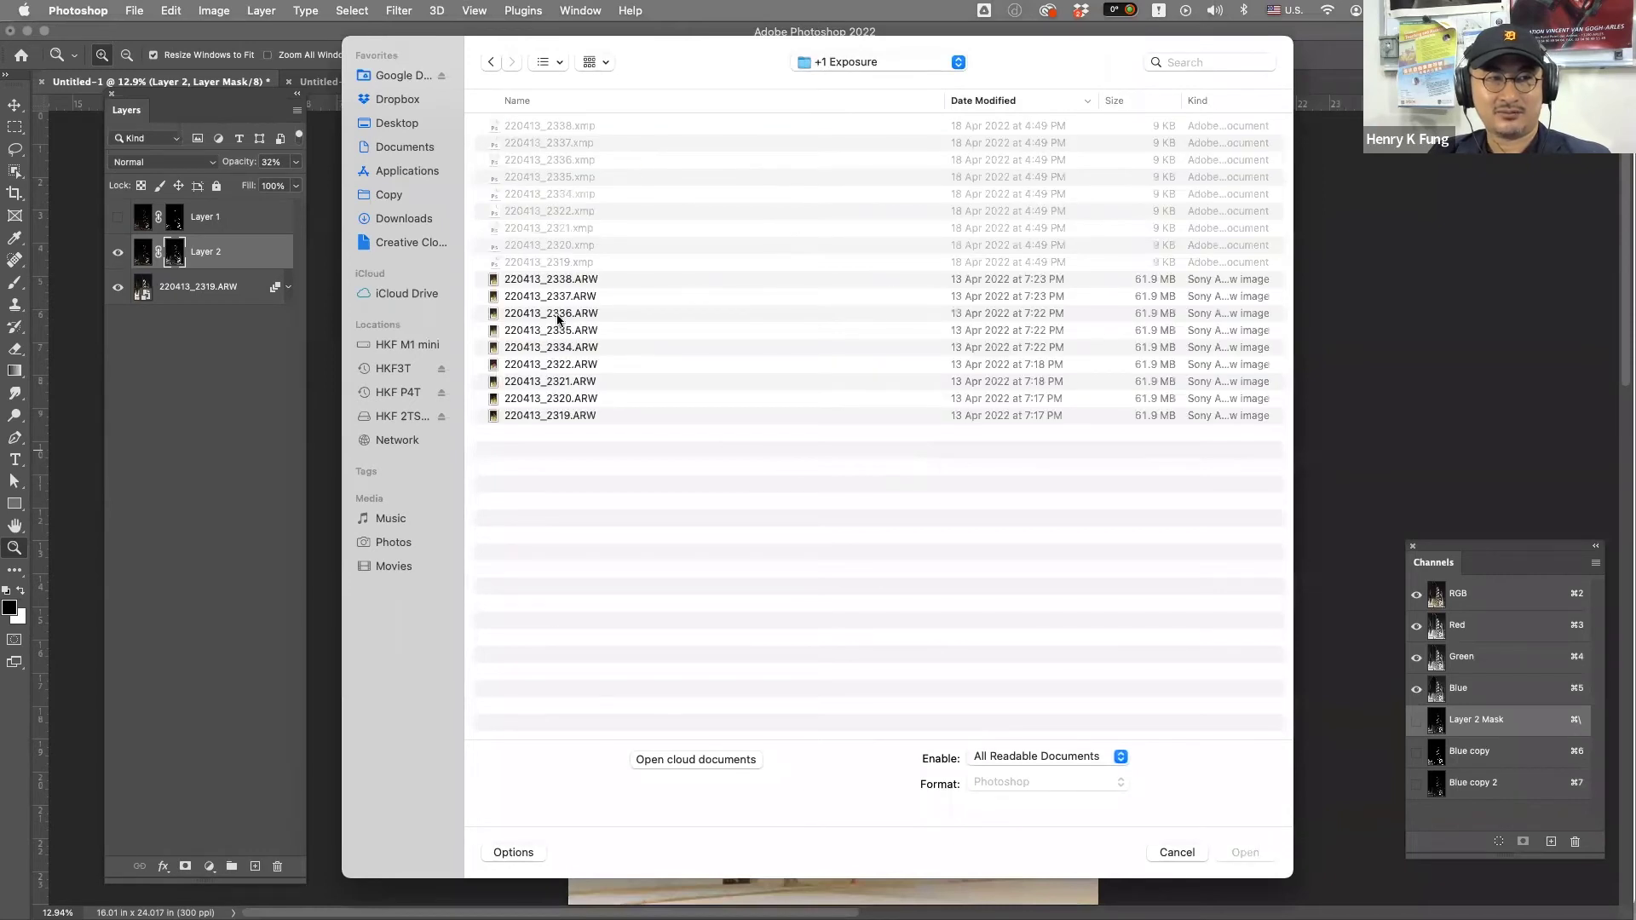
left_click(559, 282)
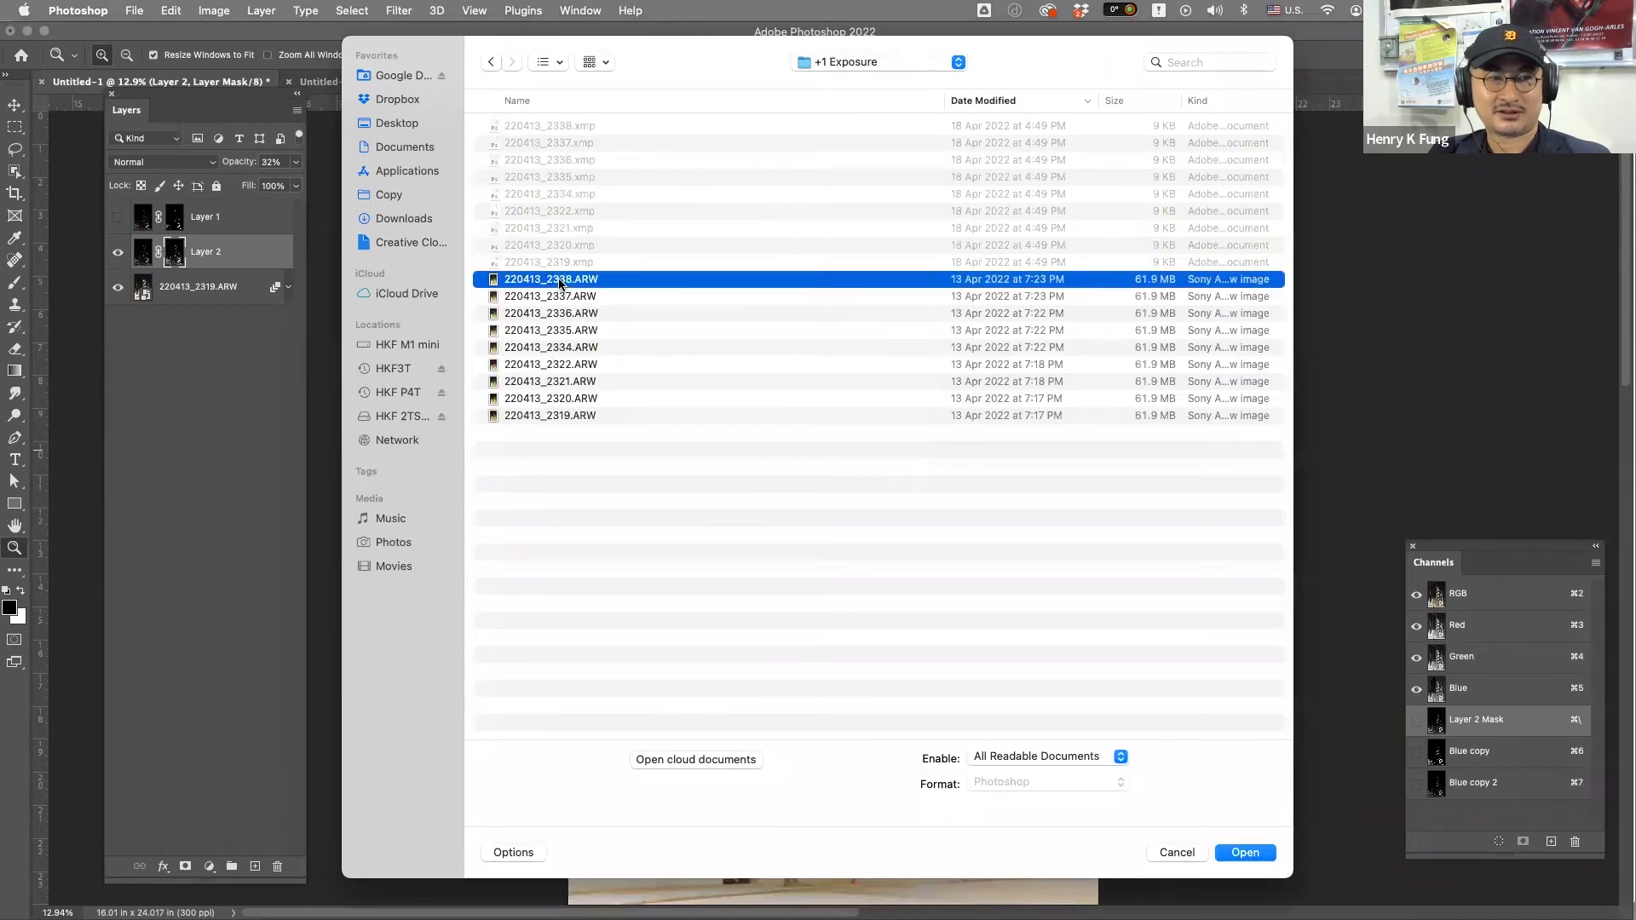
left_click(559, 414)
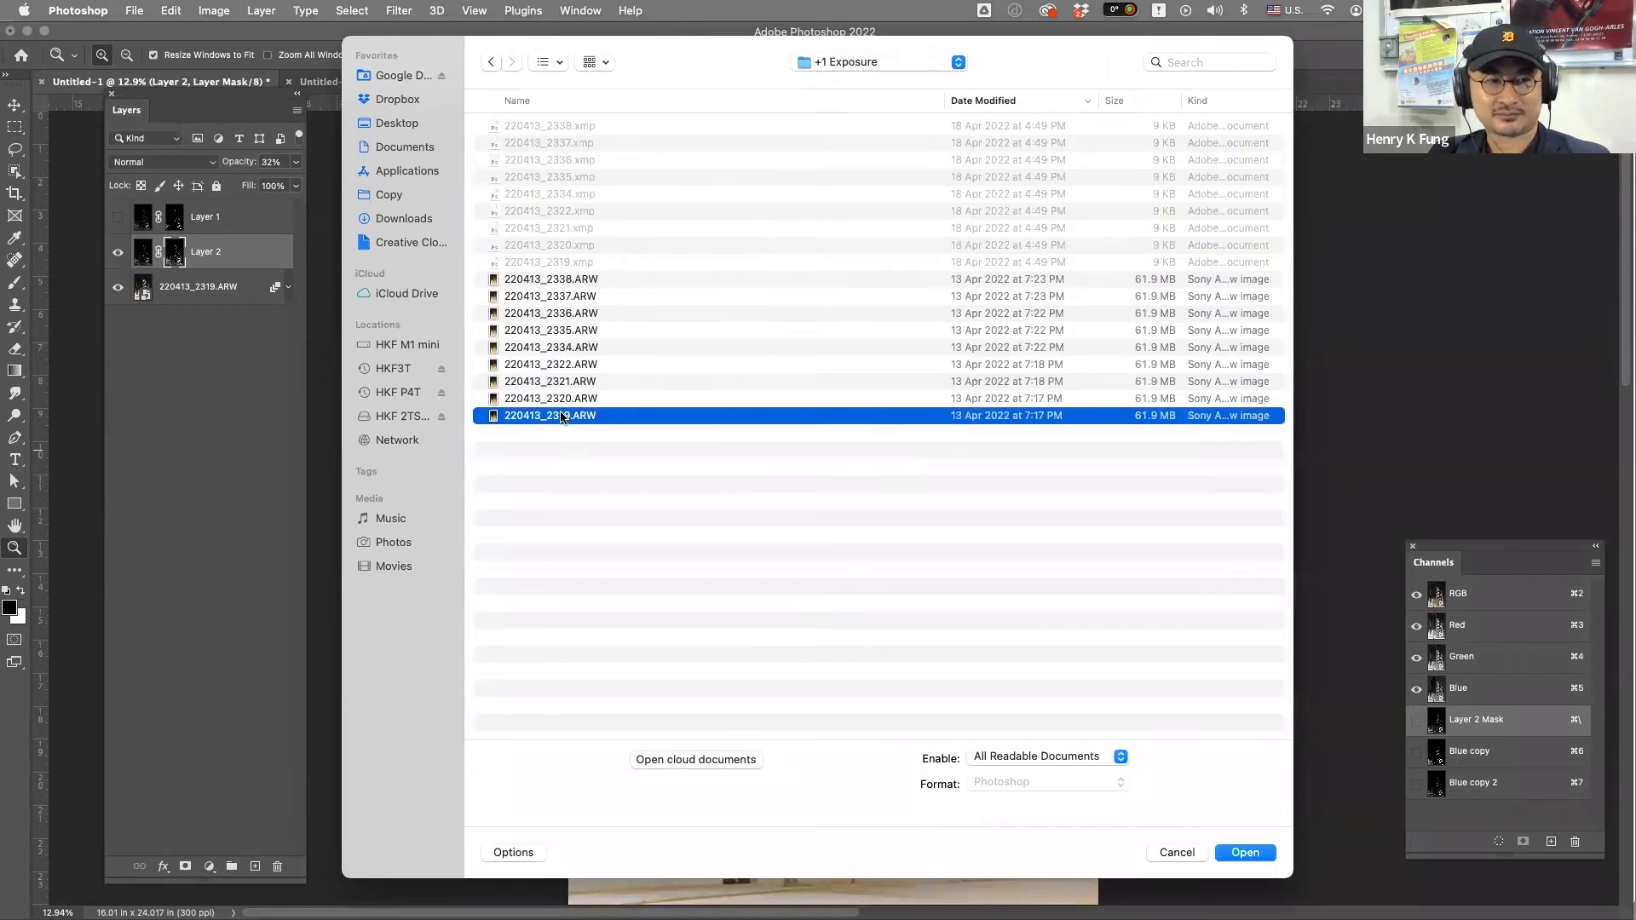
left_click(559, 281, "shift")
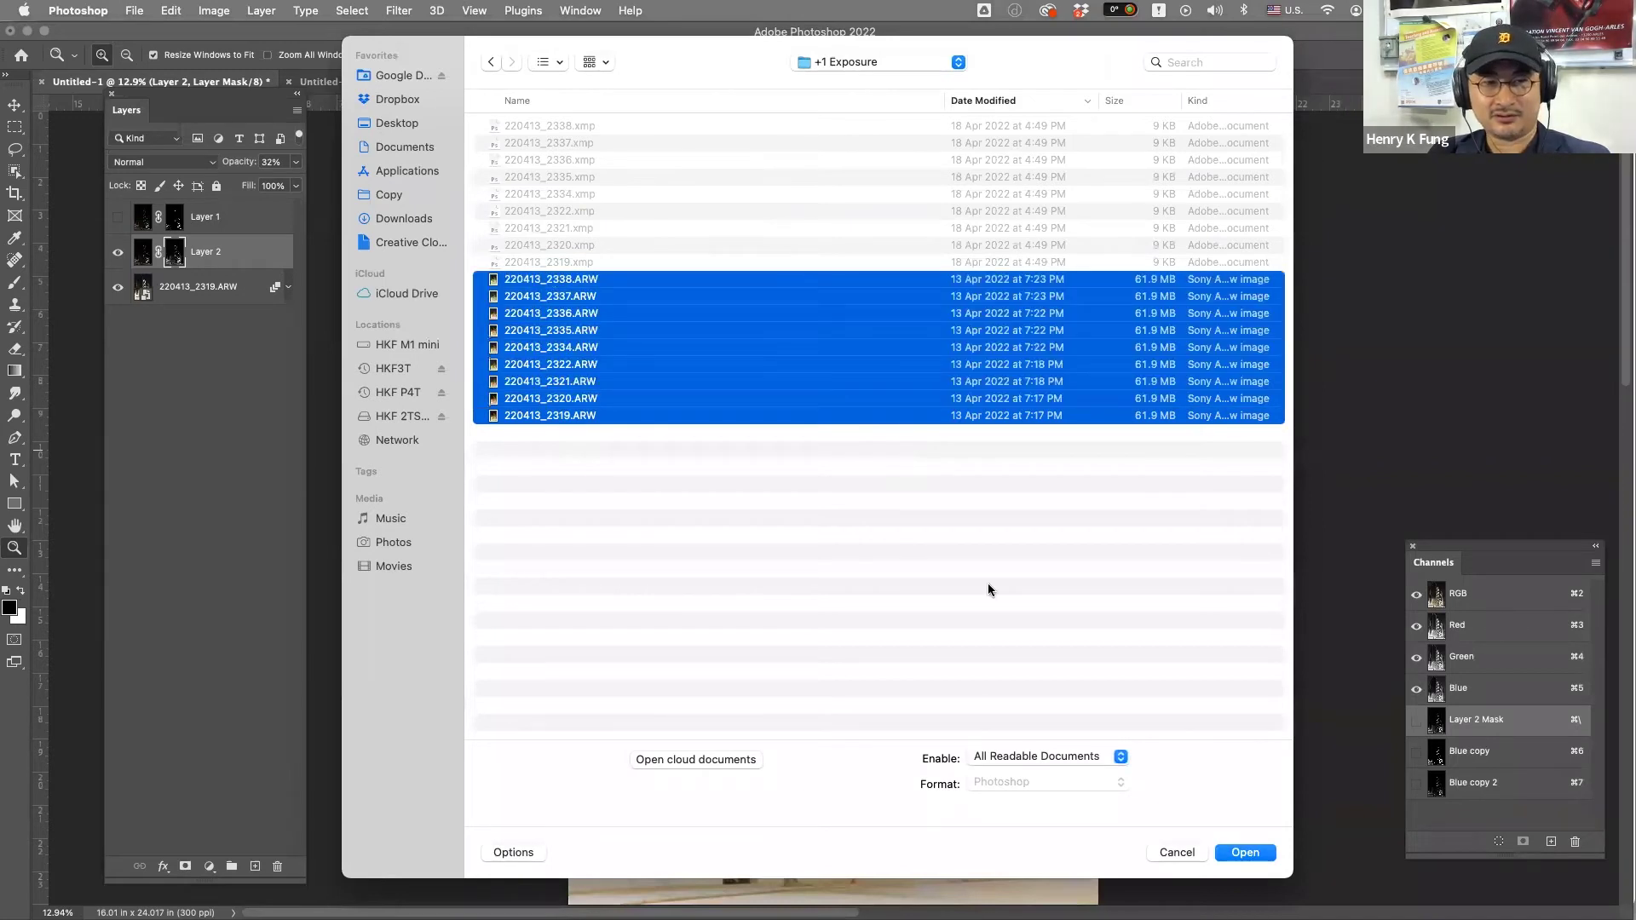
left_click(1238, 854)
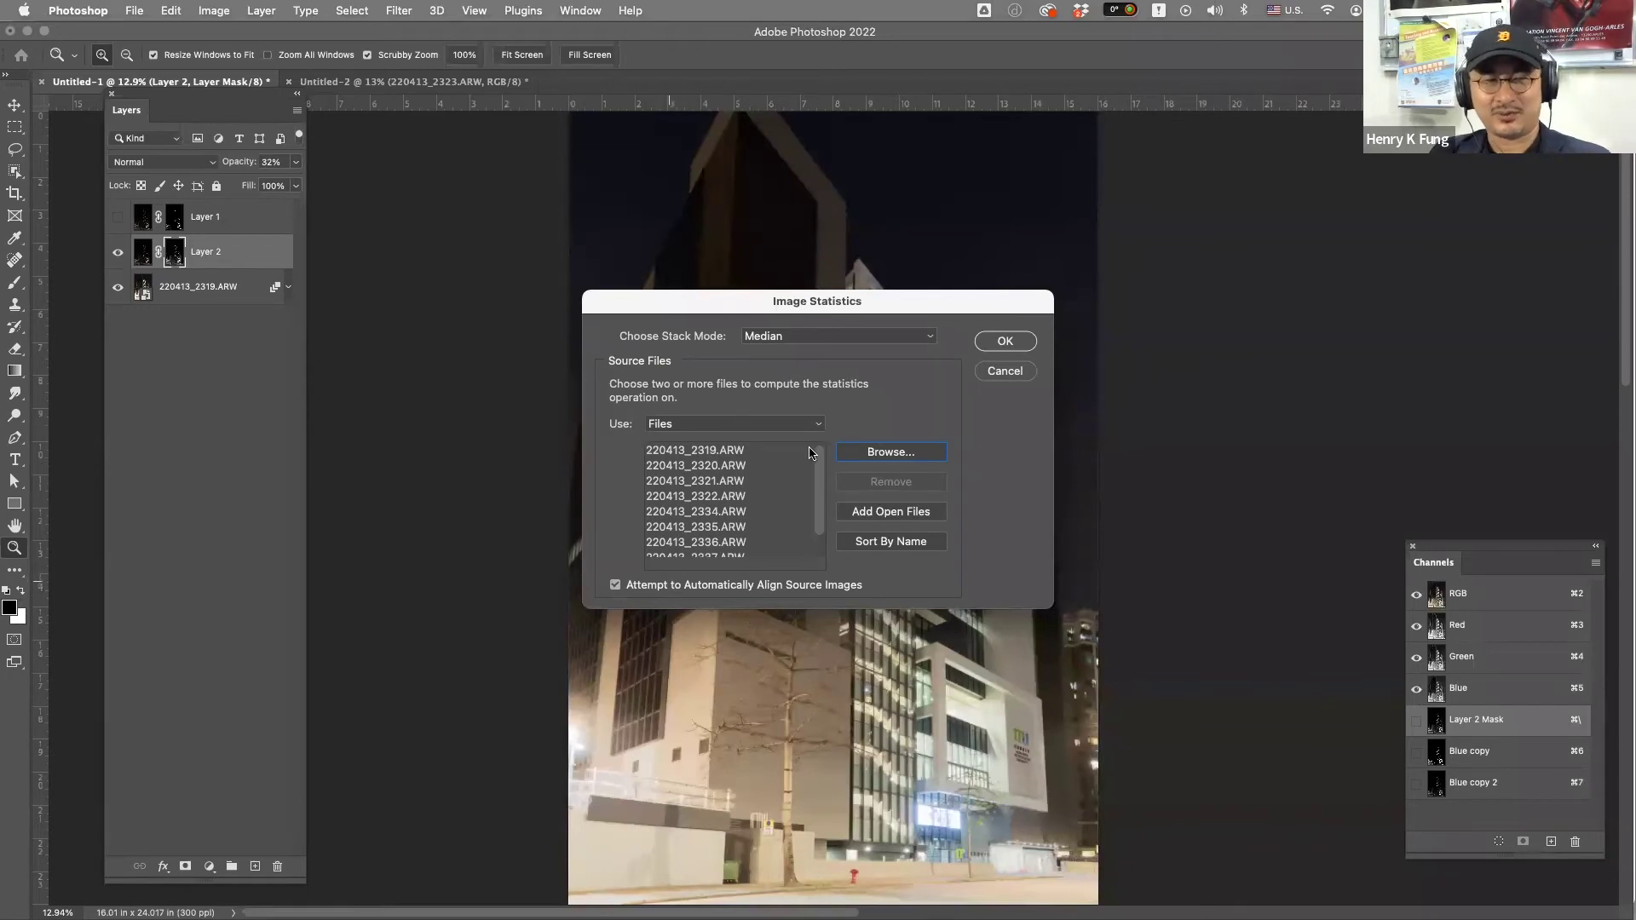
- Run the image statistics on the listed files with the Median stack mode and automatic alignment of source images
left_click_drag(821, 473, 820, 426)
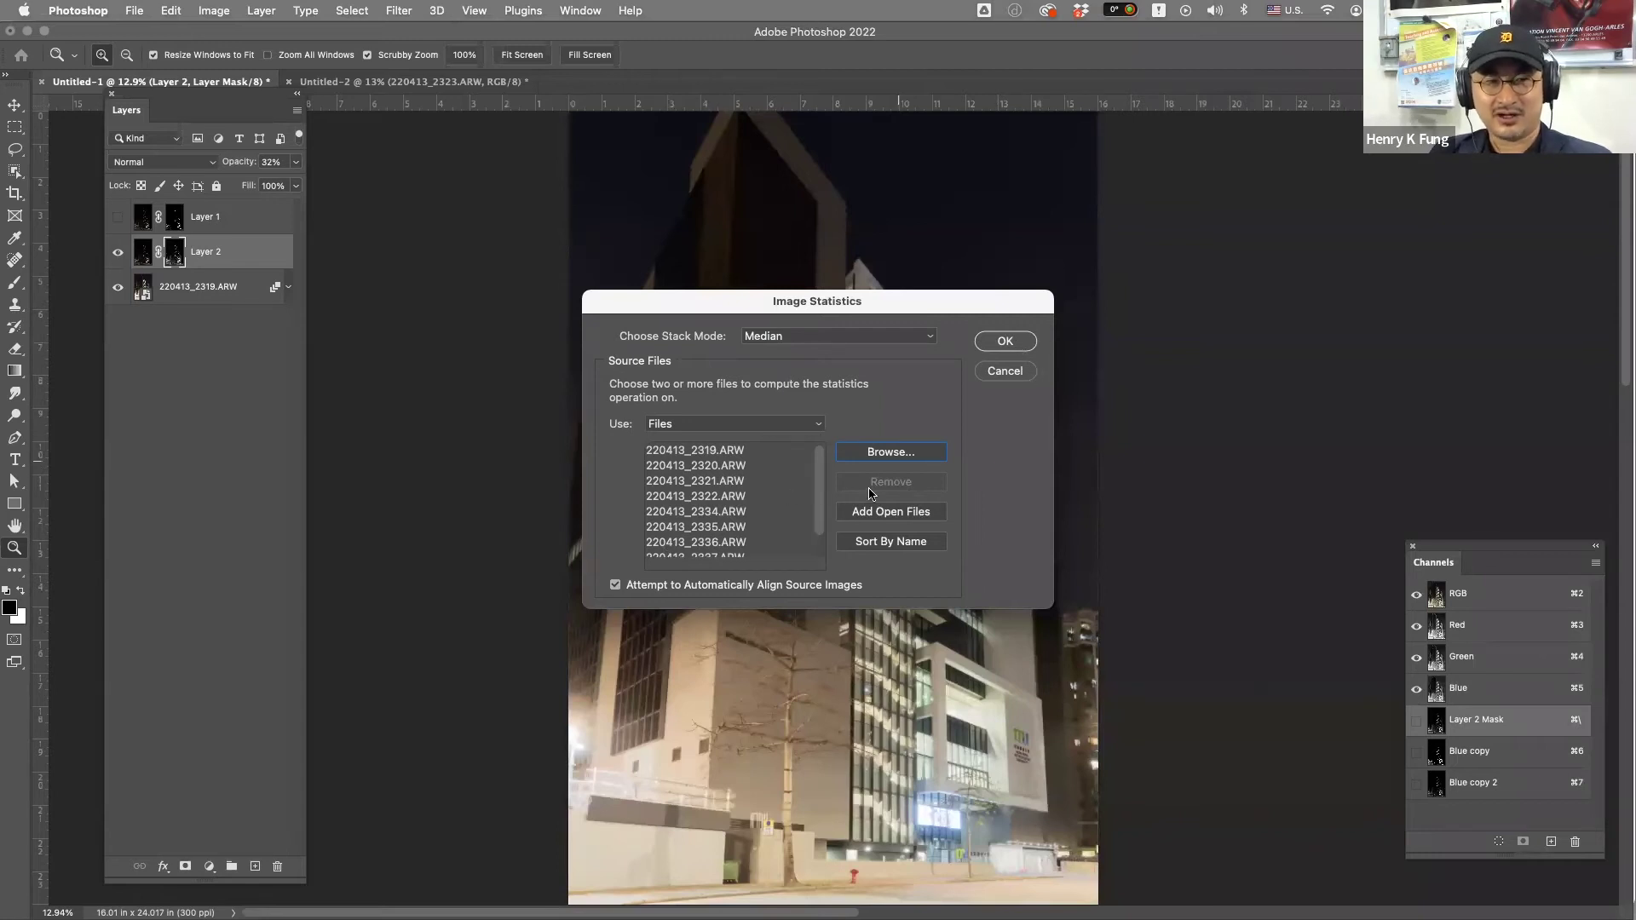
left_click(825, 334)
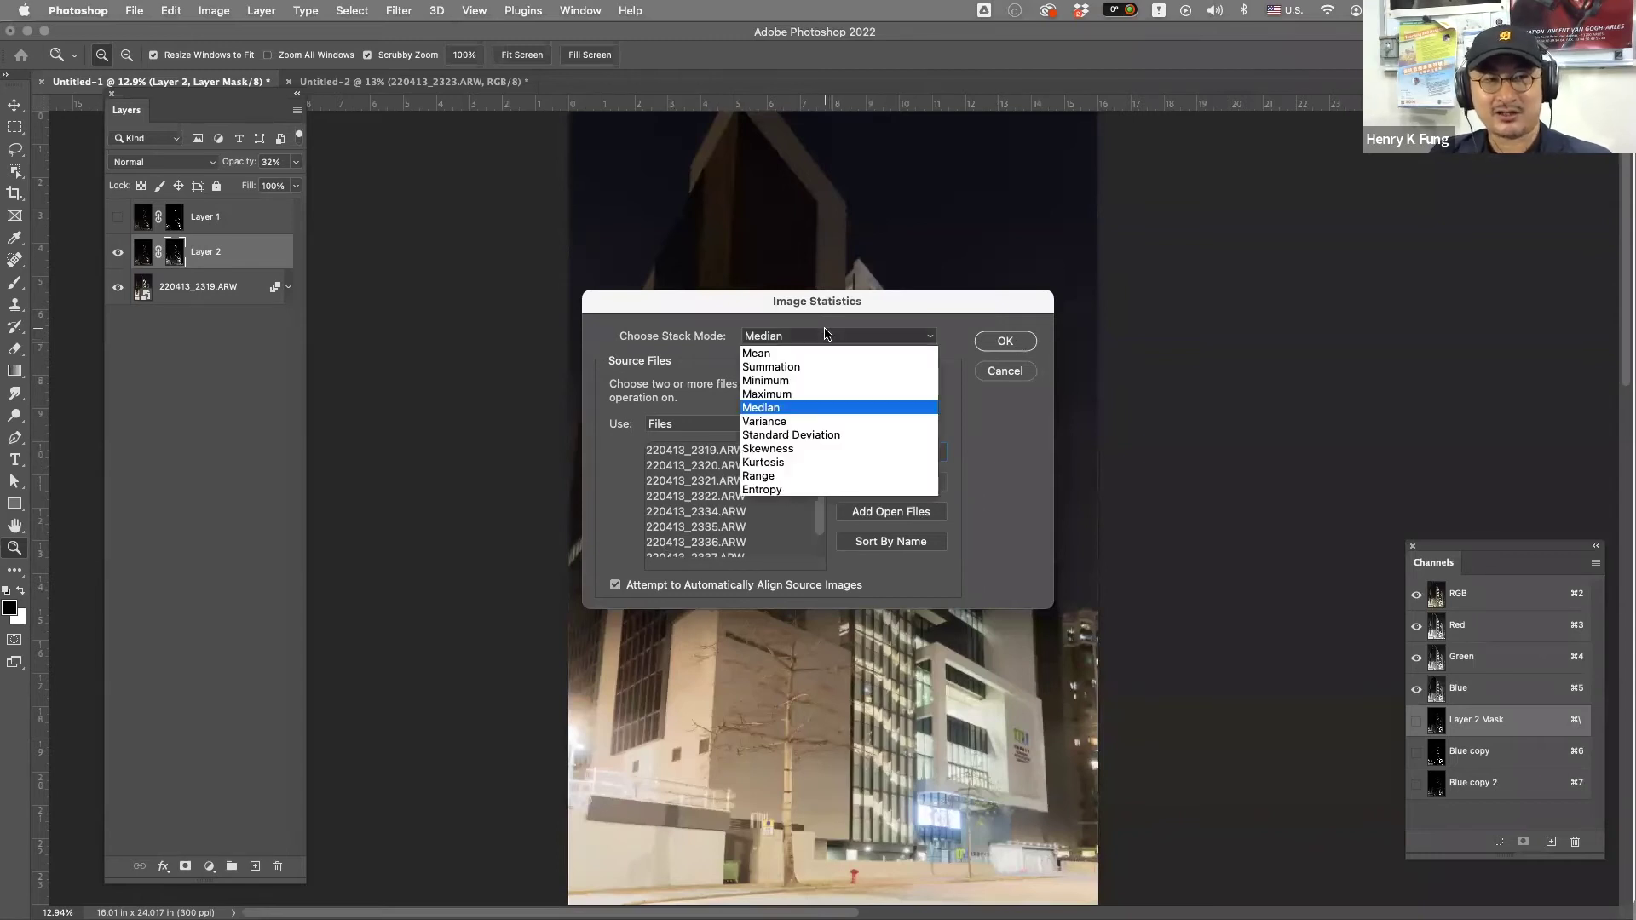
left_click(826, 407)
scroll(821, 537, "down", 2)
scroll(821, 484, "up", 2)
scroll(820, 502, "down", 2)
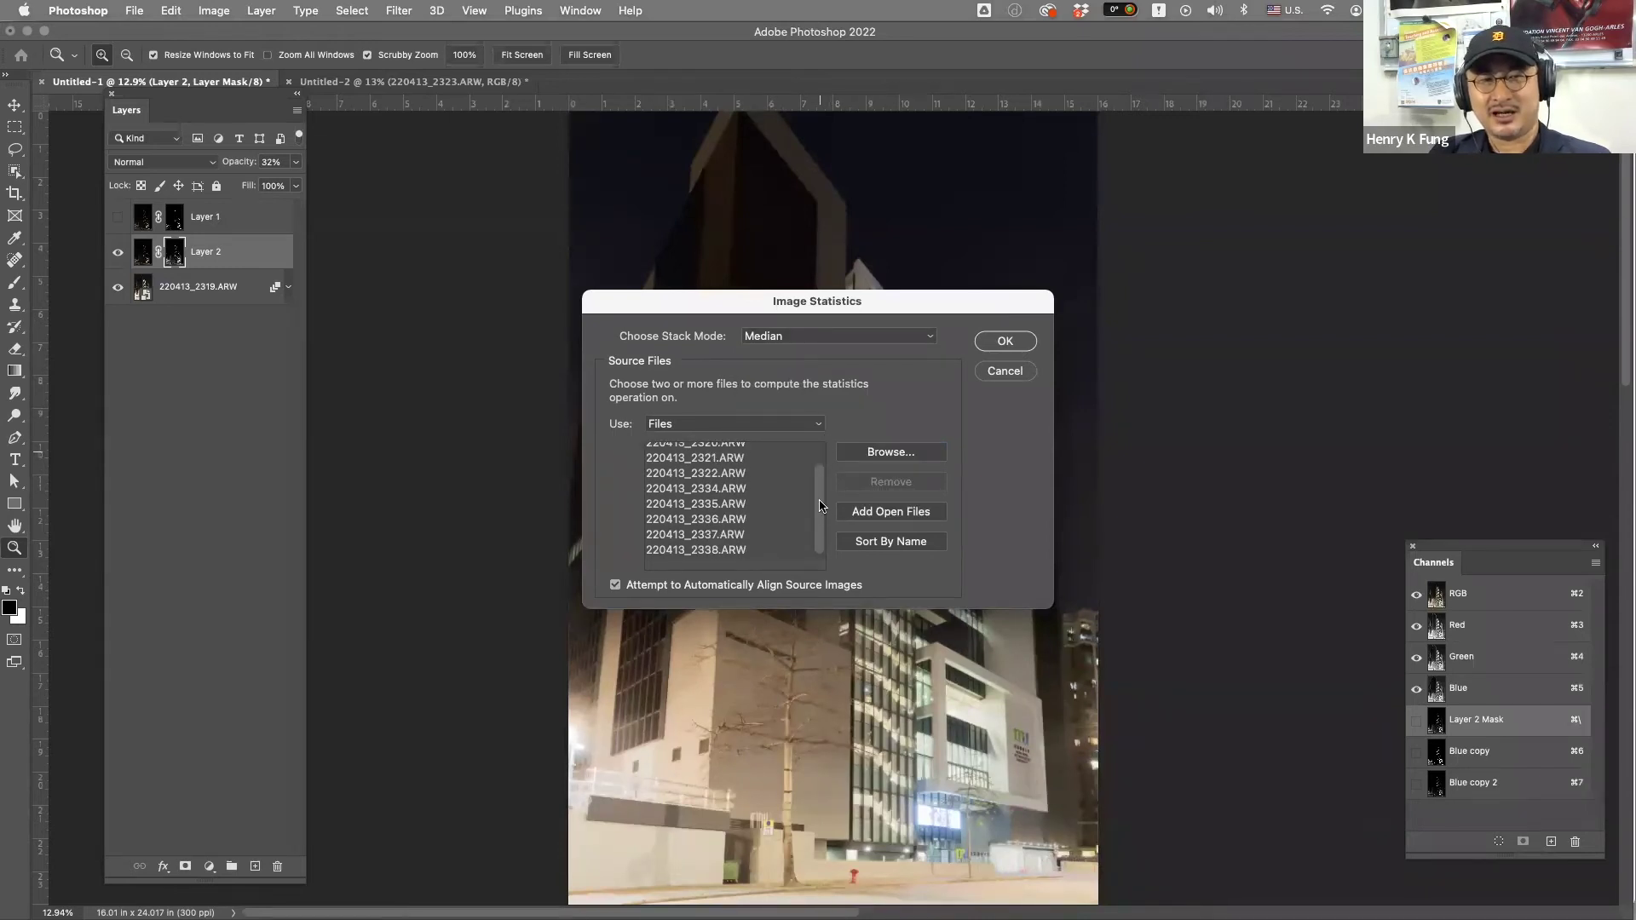
scroll(821, 502, "up", 2)
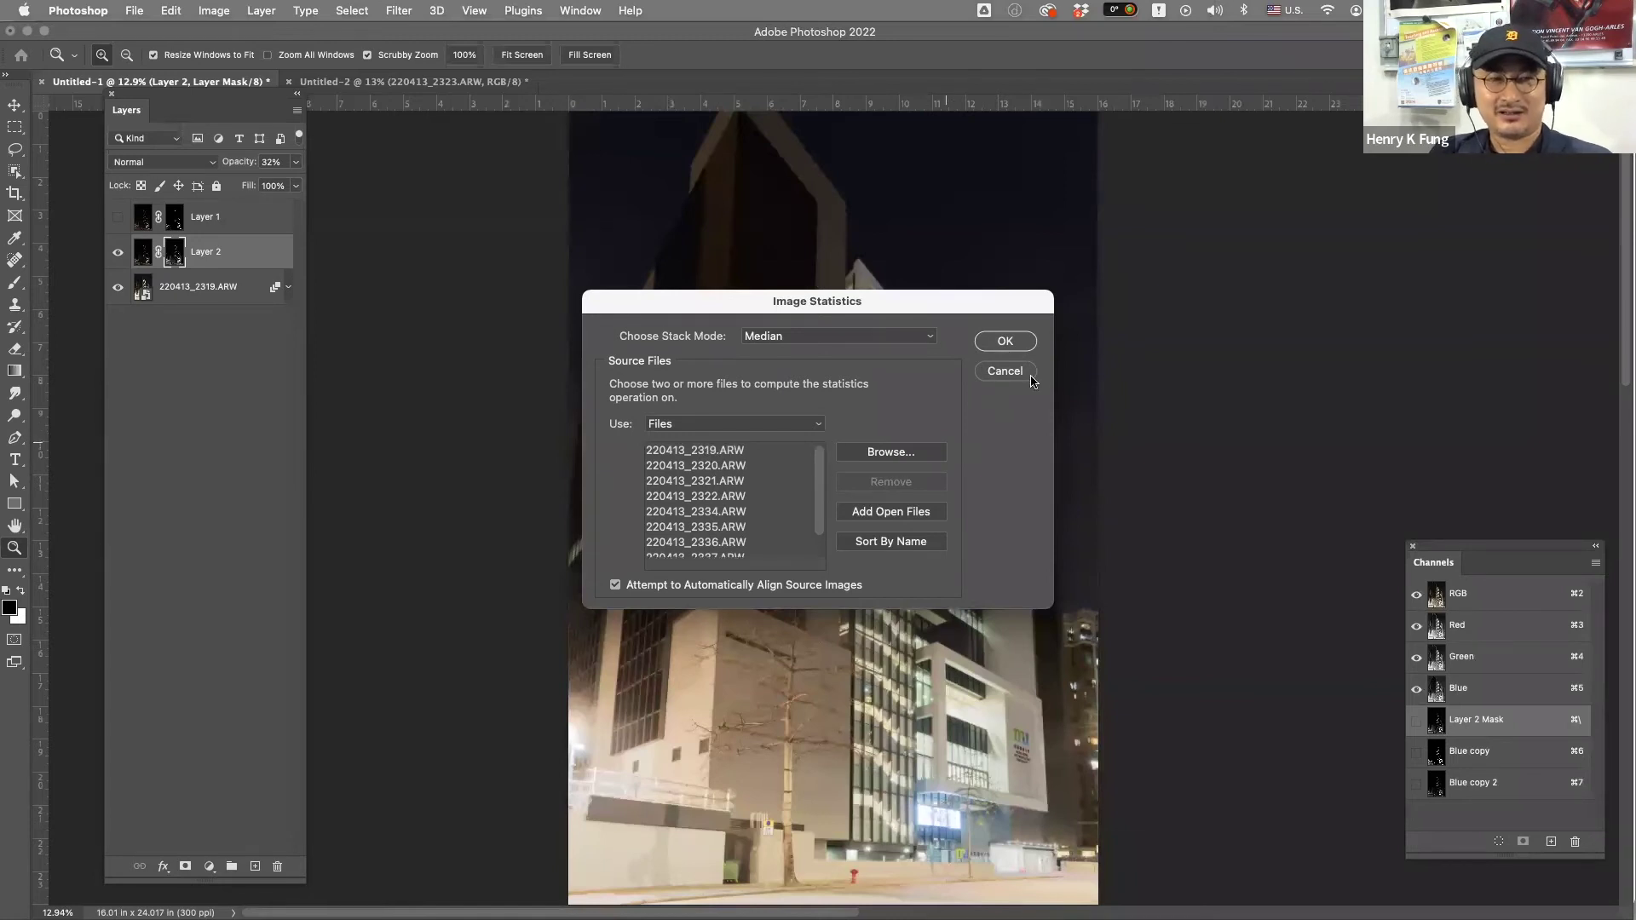
left_click(1005, 342)
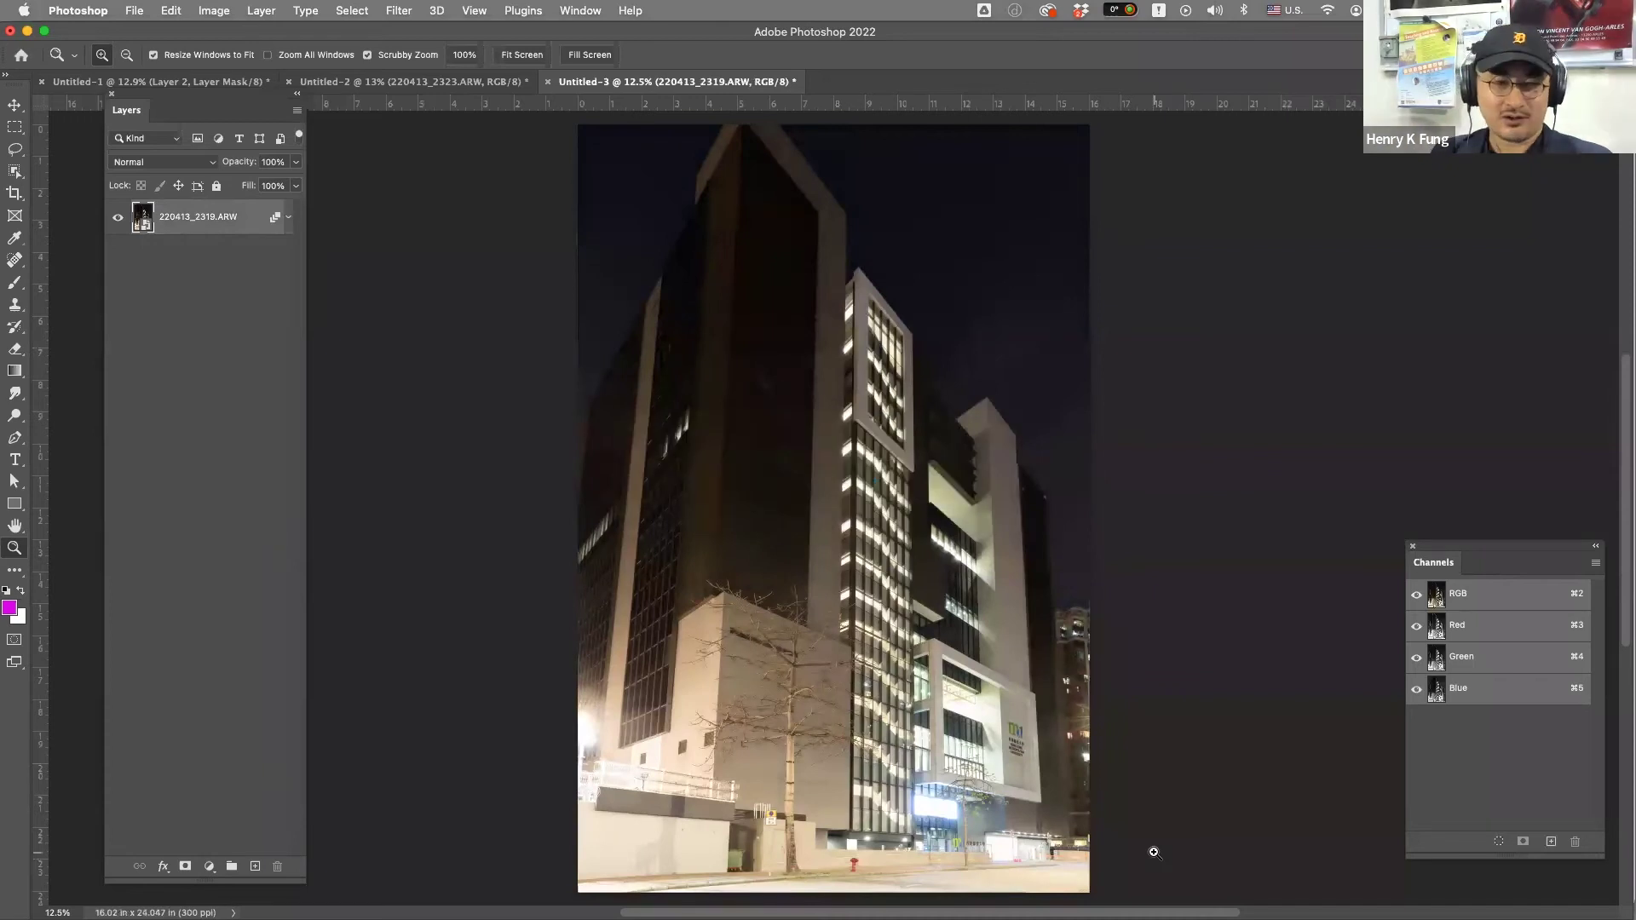
- Inspect the street, hydrant and entrance area of the median-stacked image up close, then return to the full view
left_click_drag(1008, 841, 417, 493)
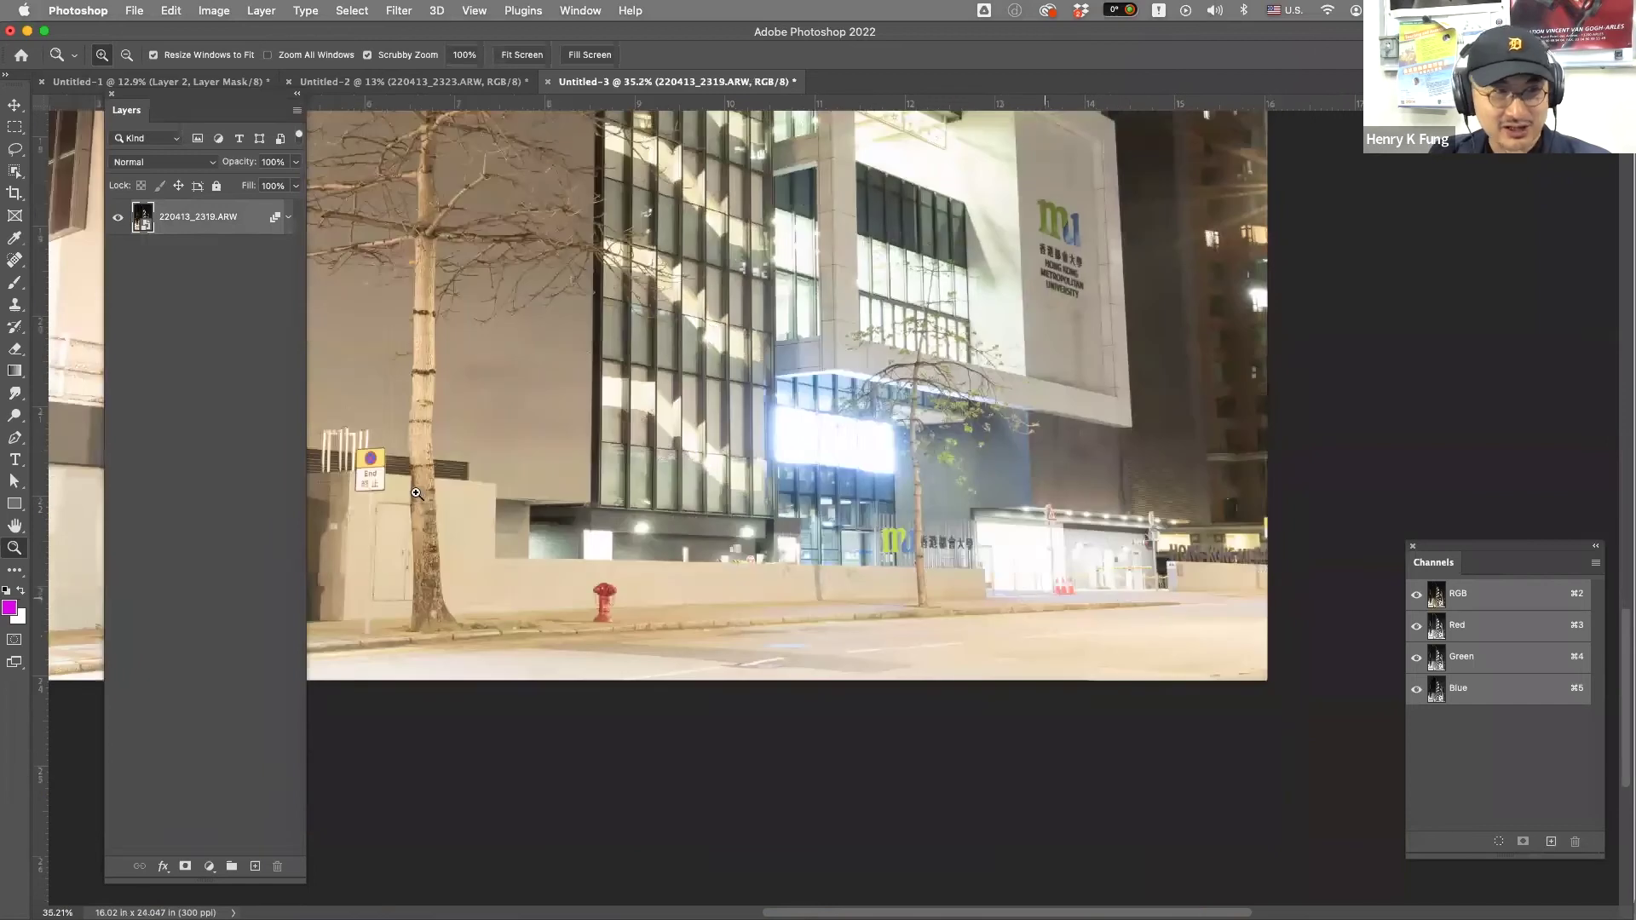
right_click(274, 221)
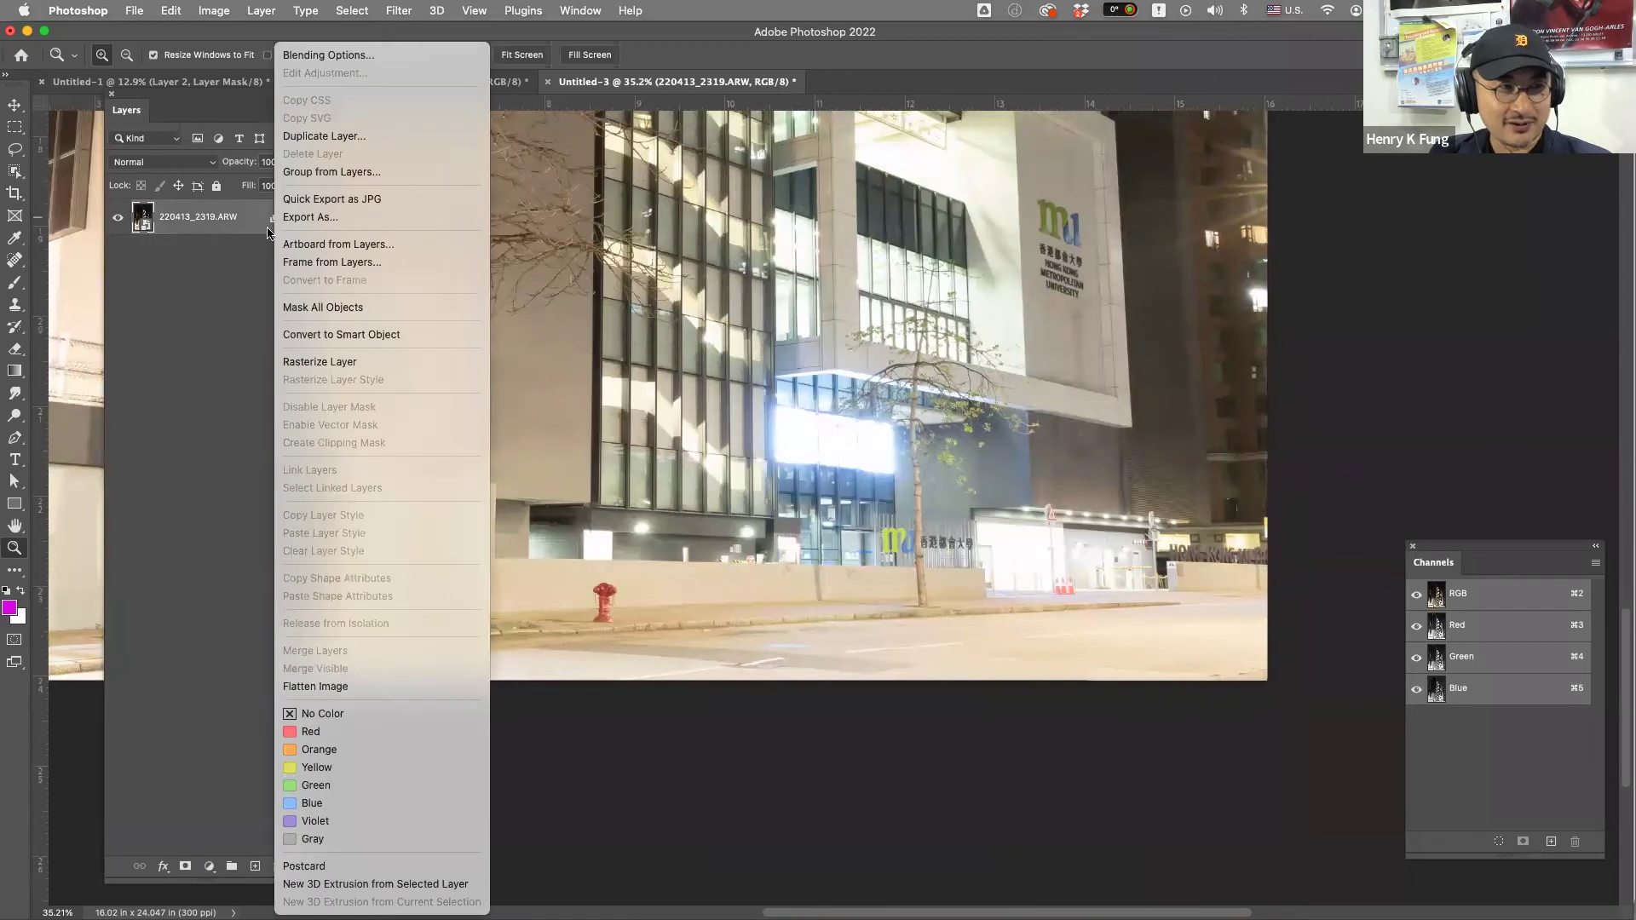
left_click(229, 385)
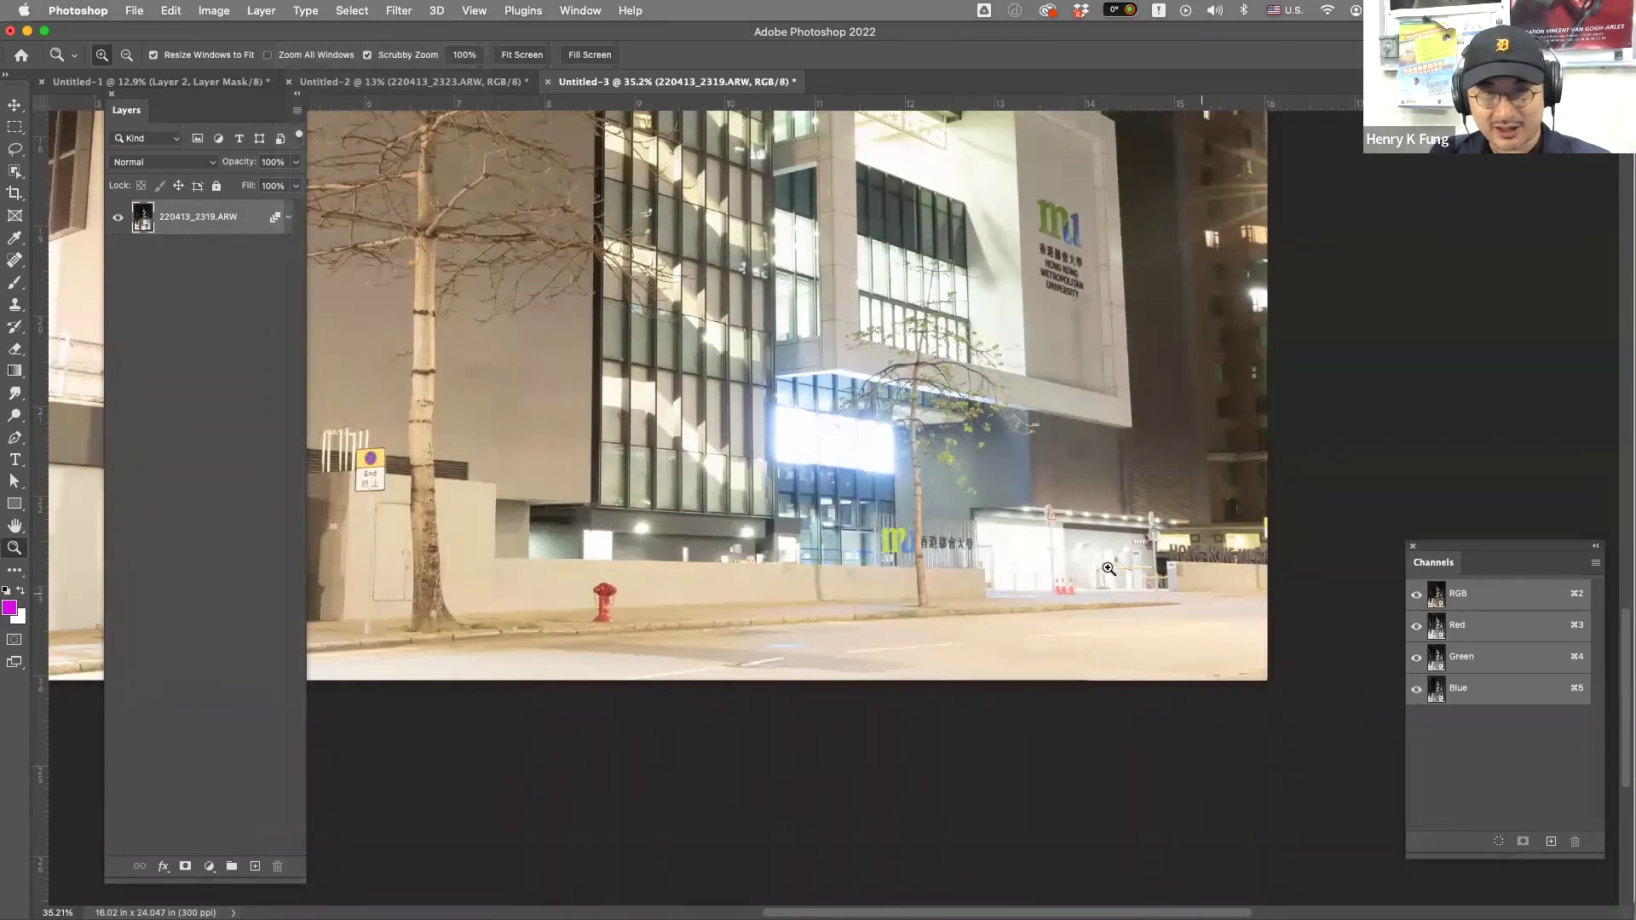
left_click_drag(1198, 643, 1165, 648)
left_click_drag(658, 673, 957, 662)
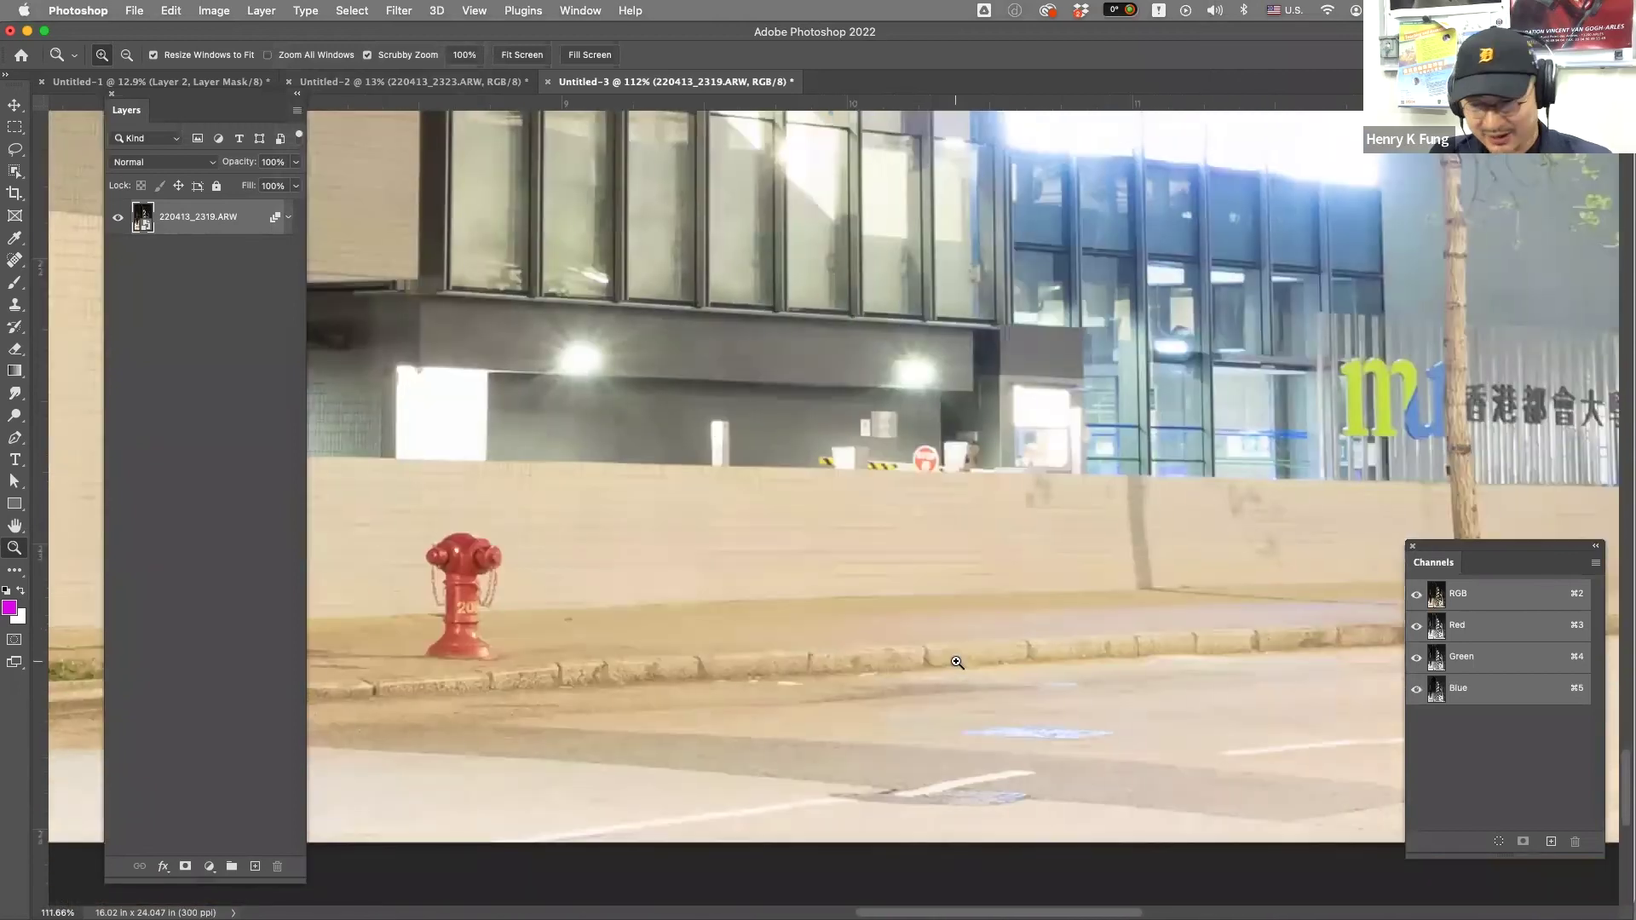
key("super+0")
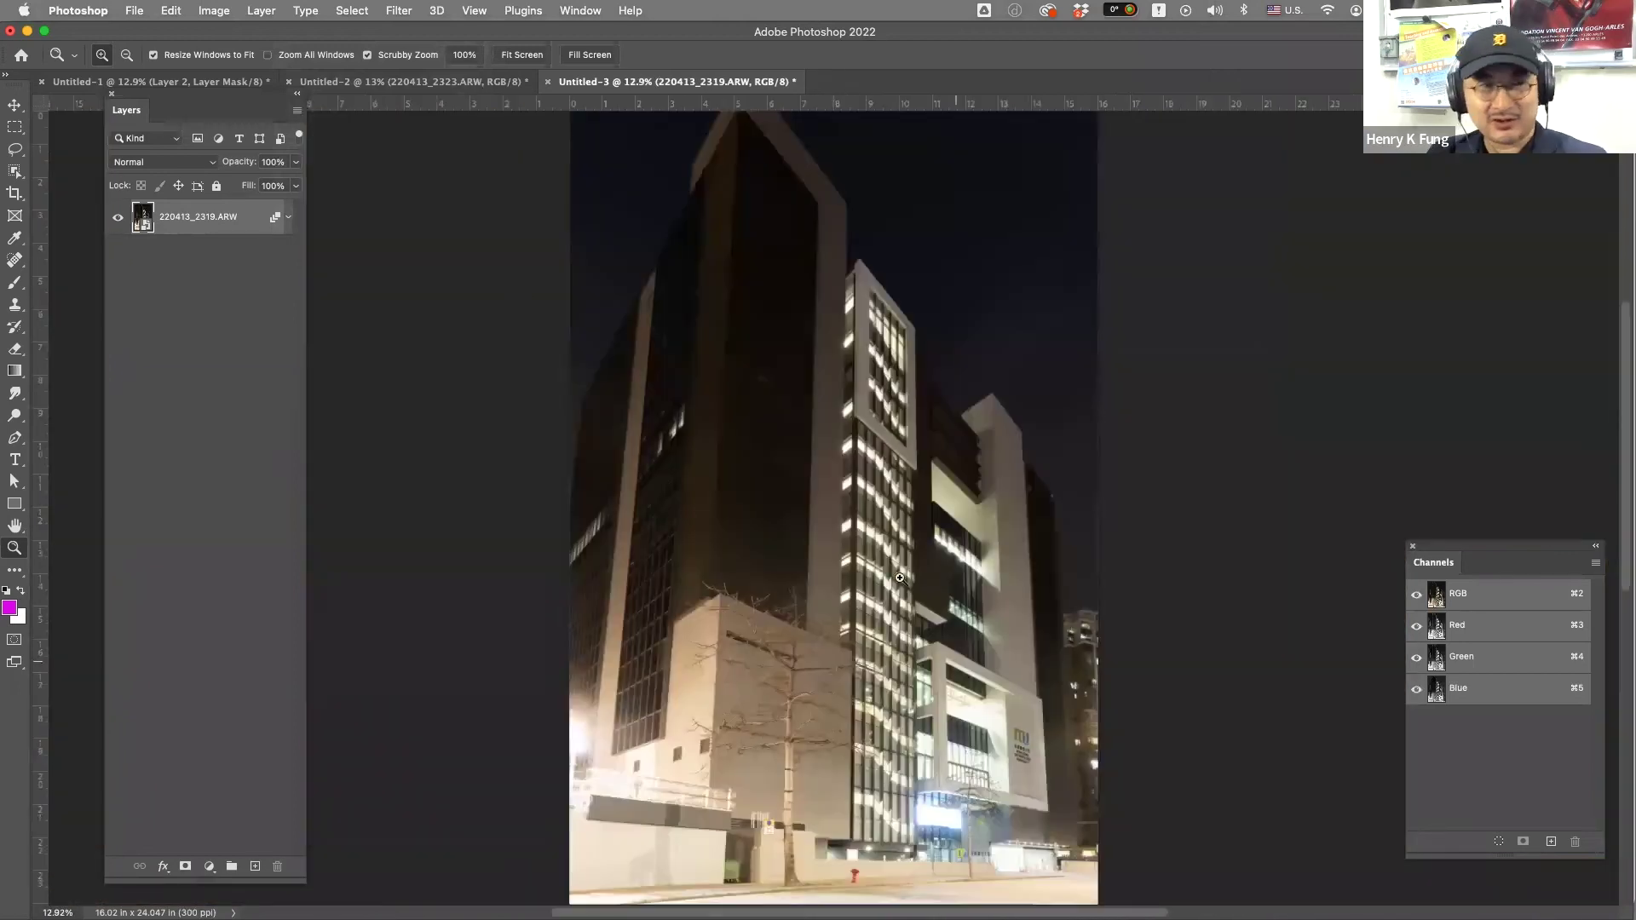
- Open all nine ARW files from the +1 Exposure folder in Camera Raw
left_click(135, 10)
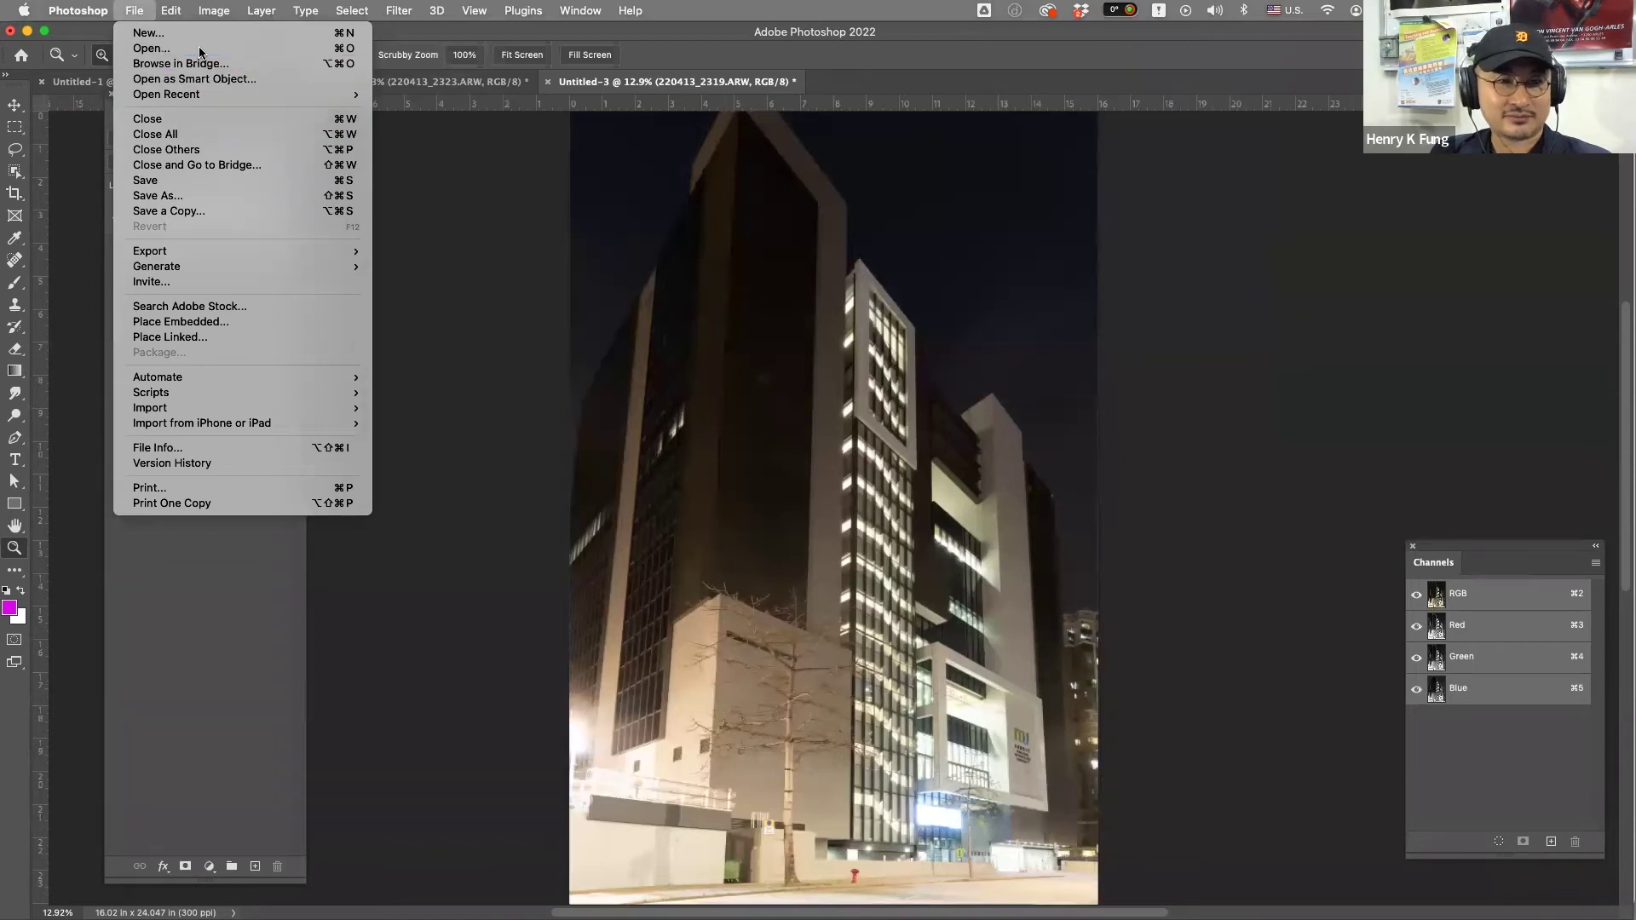
key("Escape")
key("super+o")
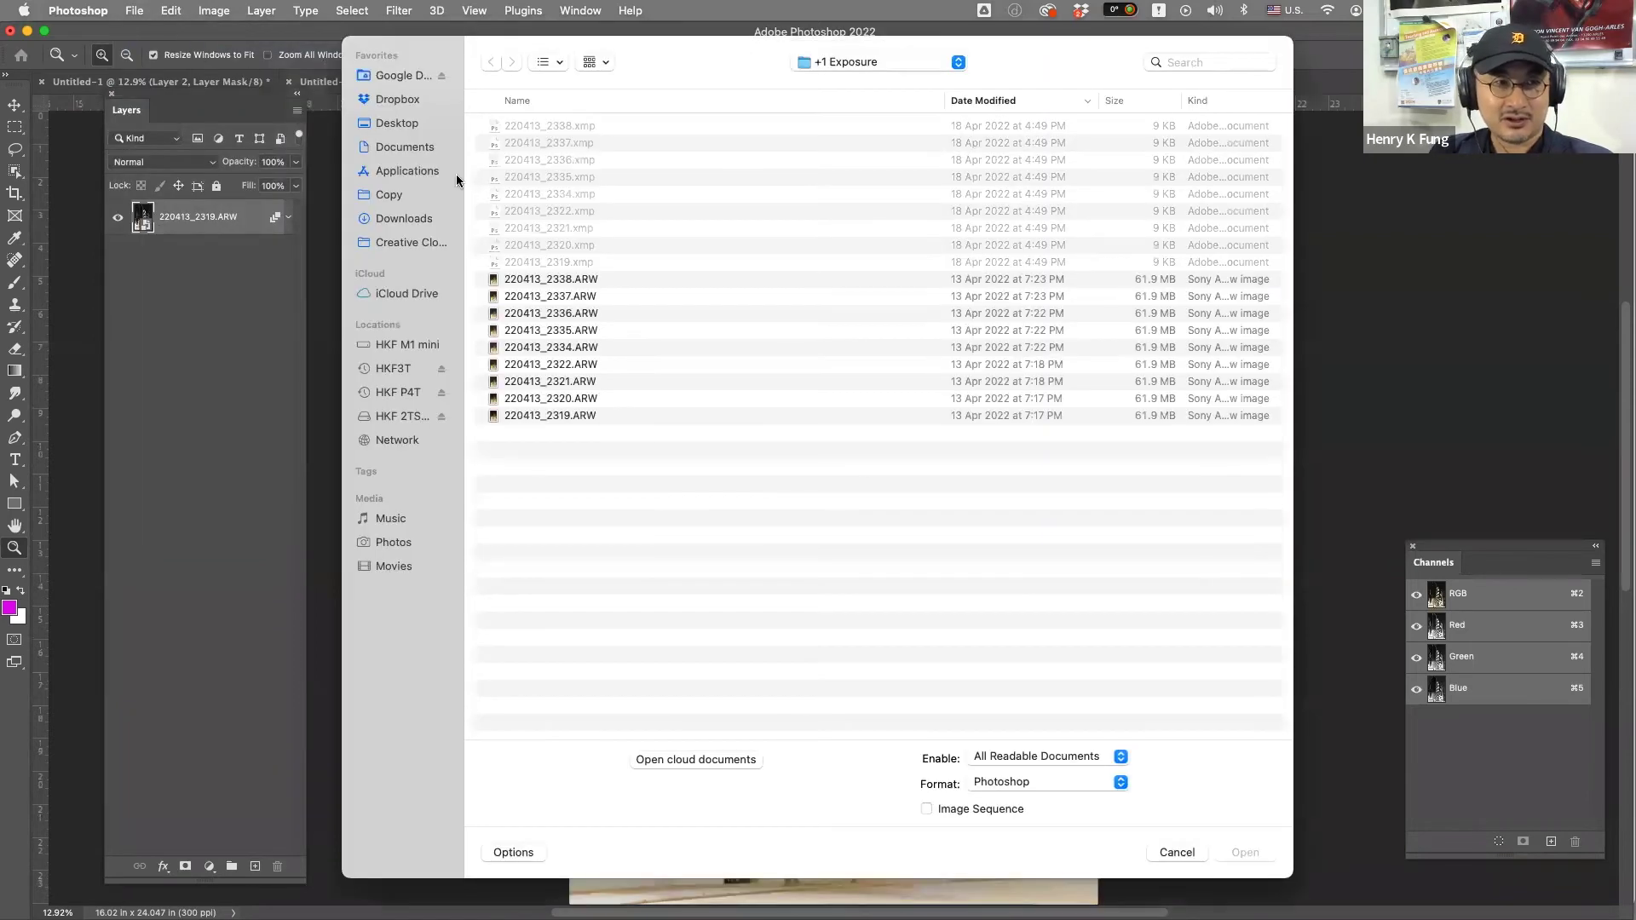
left_click(540, 278)
left_click(556, 415, "shift")
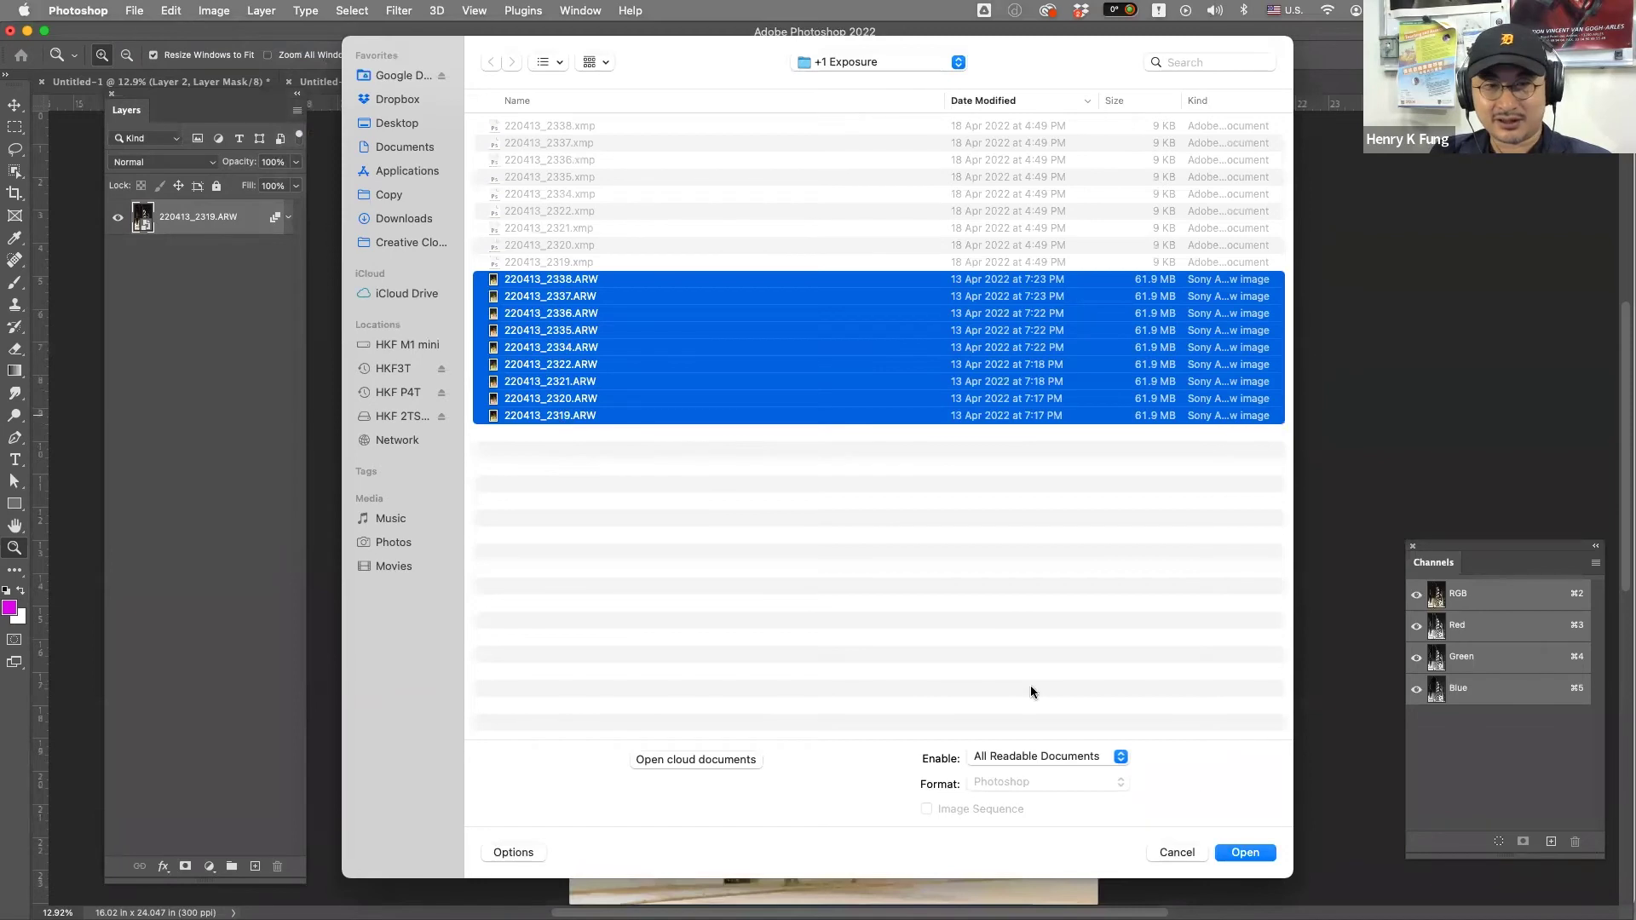
left_click(1246, 852)
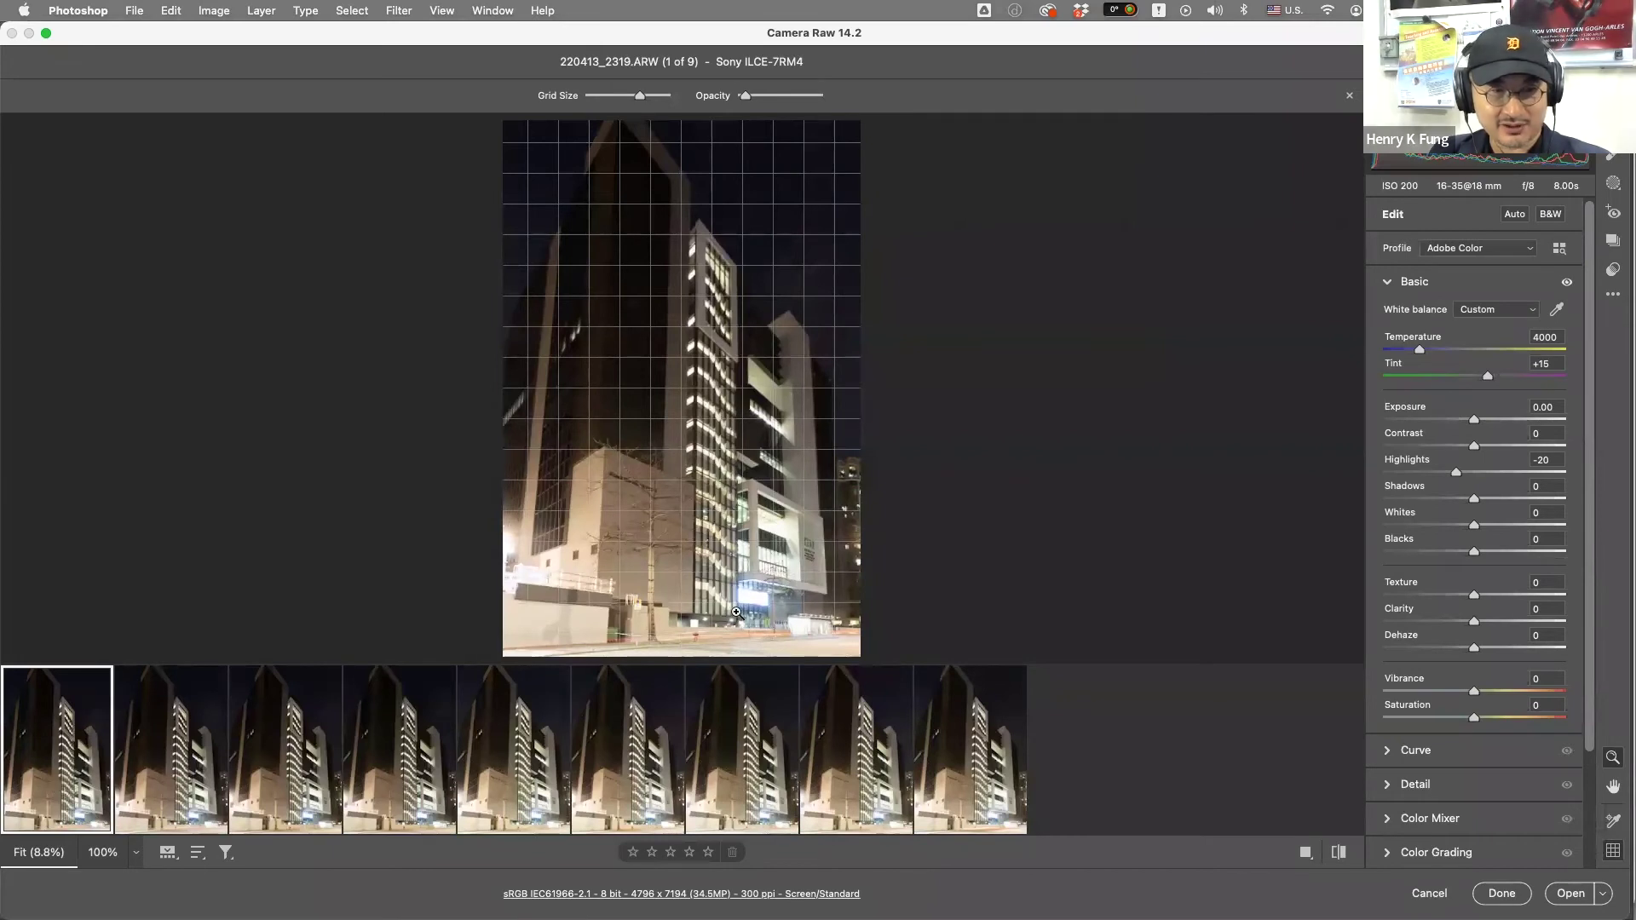
- Examine the street area for car light trails in frames 220413_2319, 220413_2320 and 220413_2338
scroll(785, 632, "up", 3)
scroll(785, 631, "up", 5)
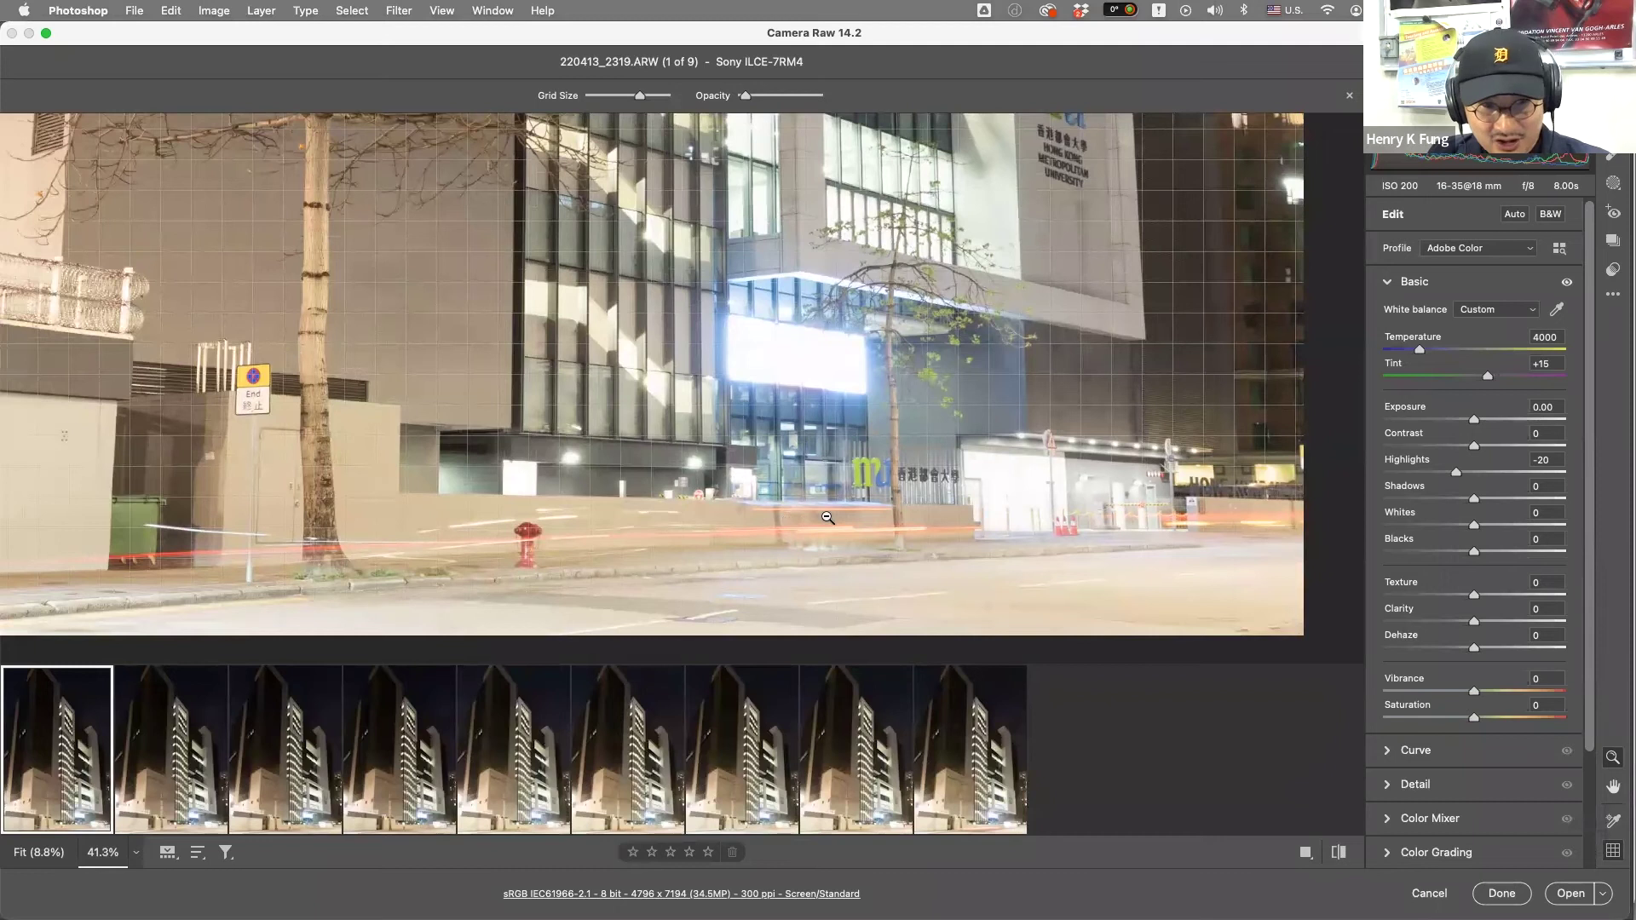
left_click(127, 800)
scroll(862, 664, "up", 5)
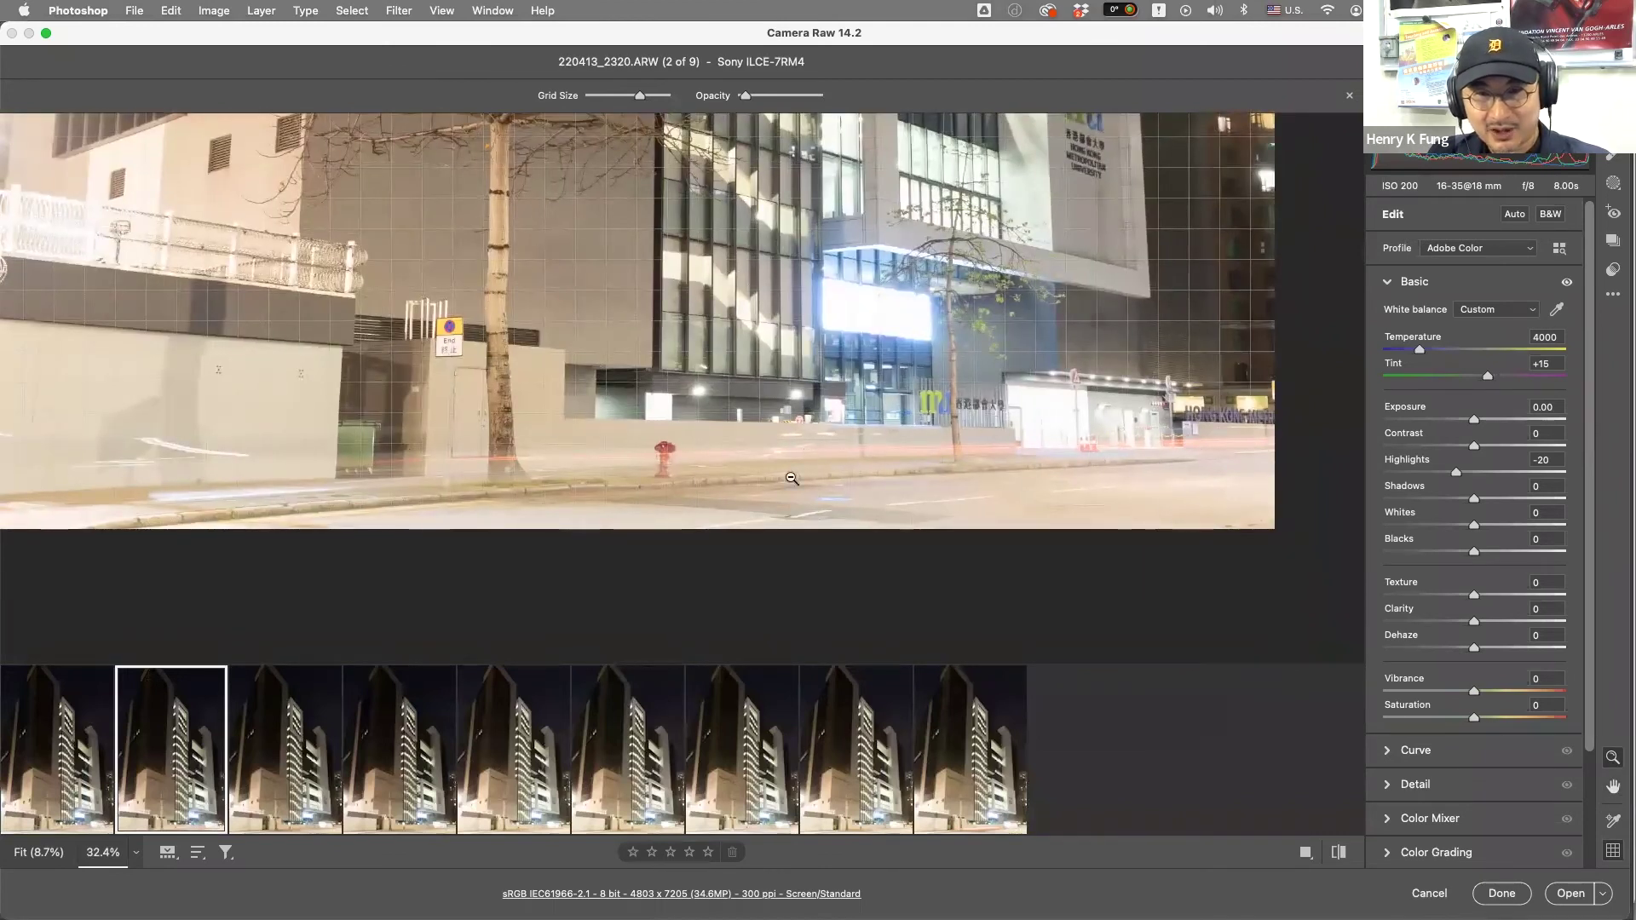
left_click(997, 746)
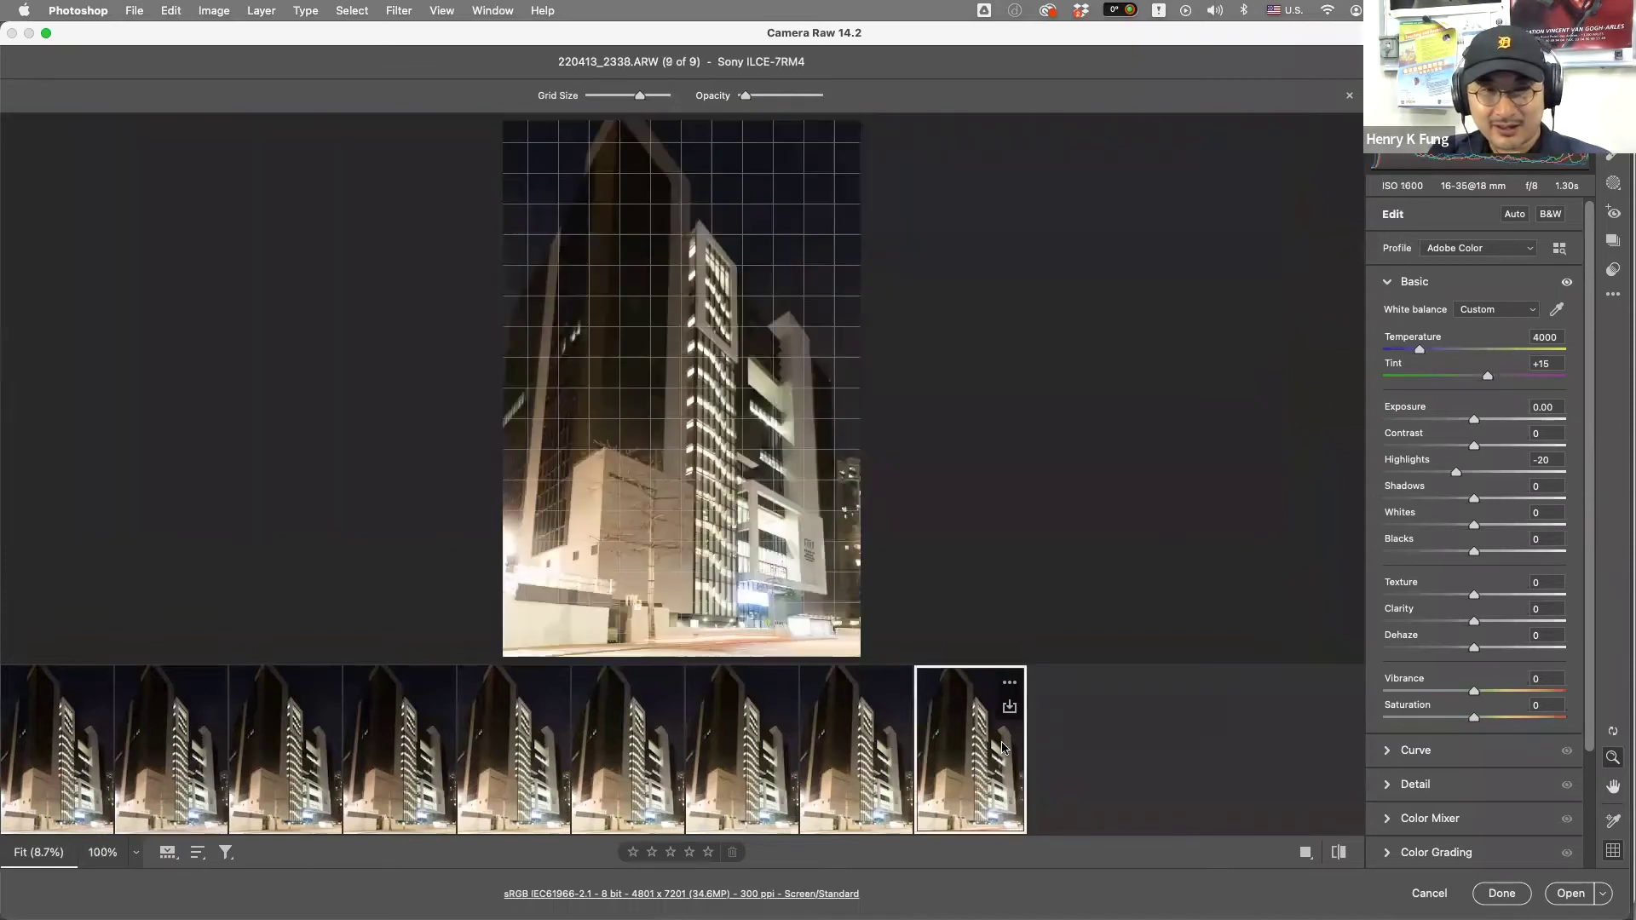
scroll(812, 593, "down", 5)
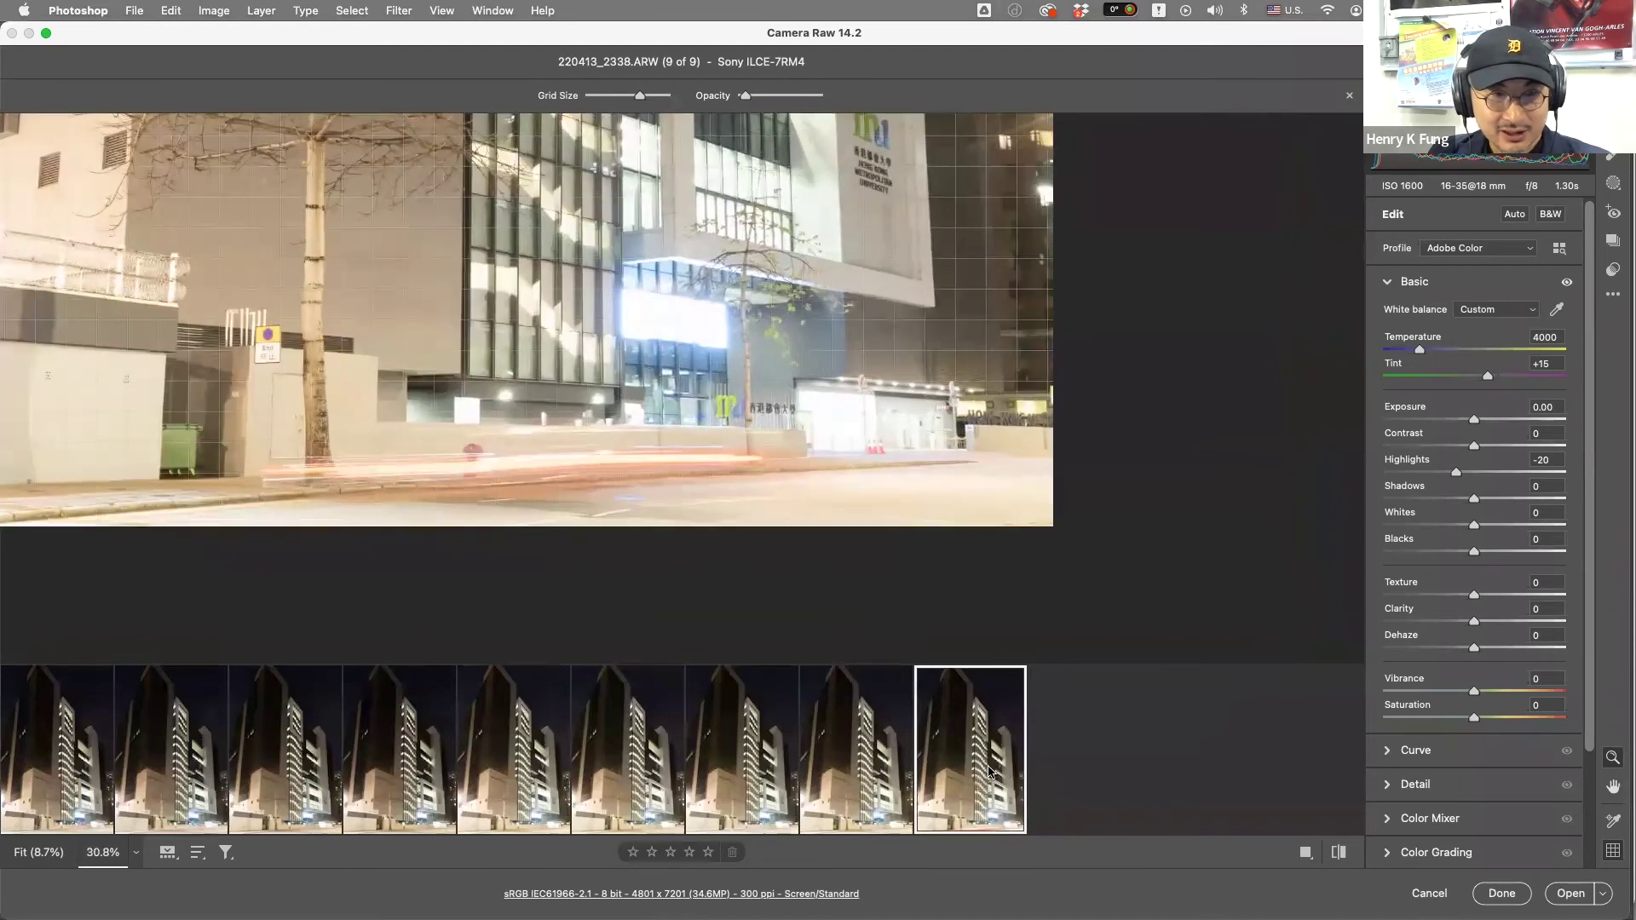
- Examine the street and building entrance for passing cars and people in frames 220413_2337, 220413_2335 and 220413_2334
left_click(857, 801)
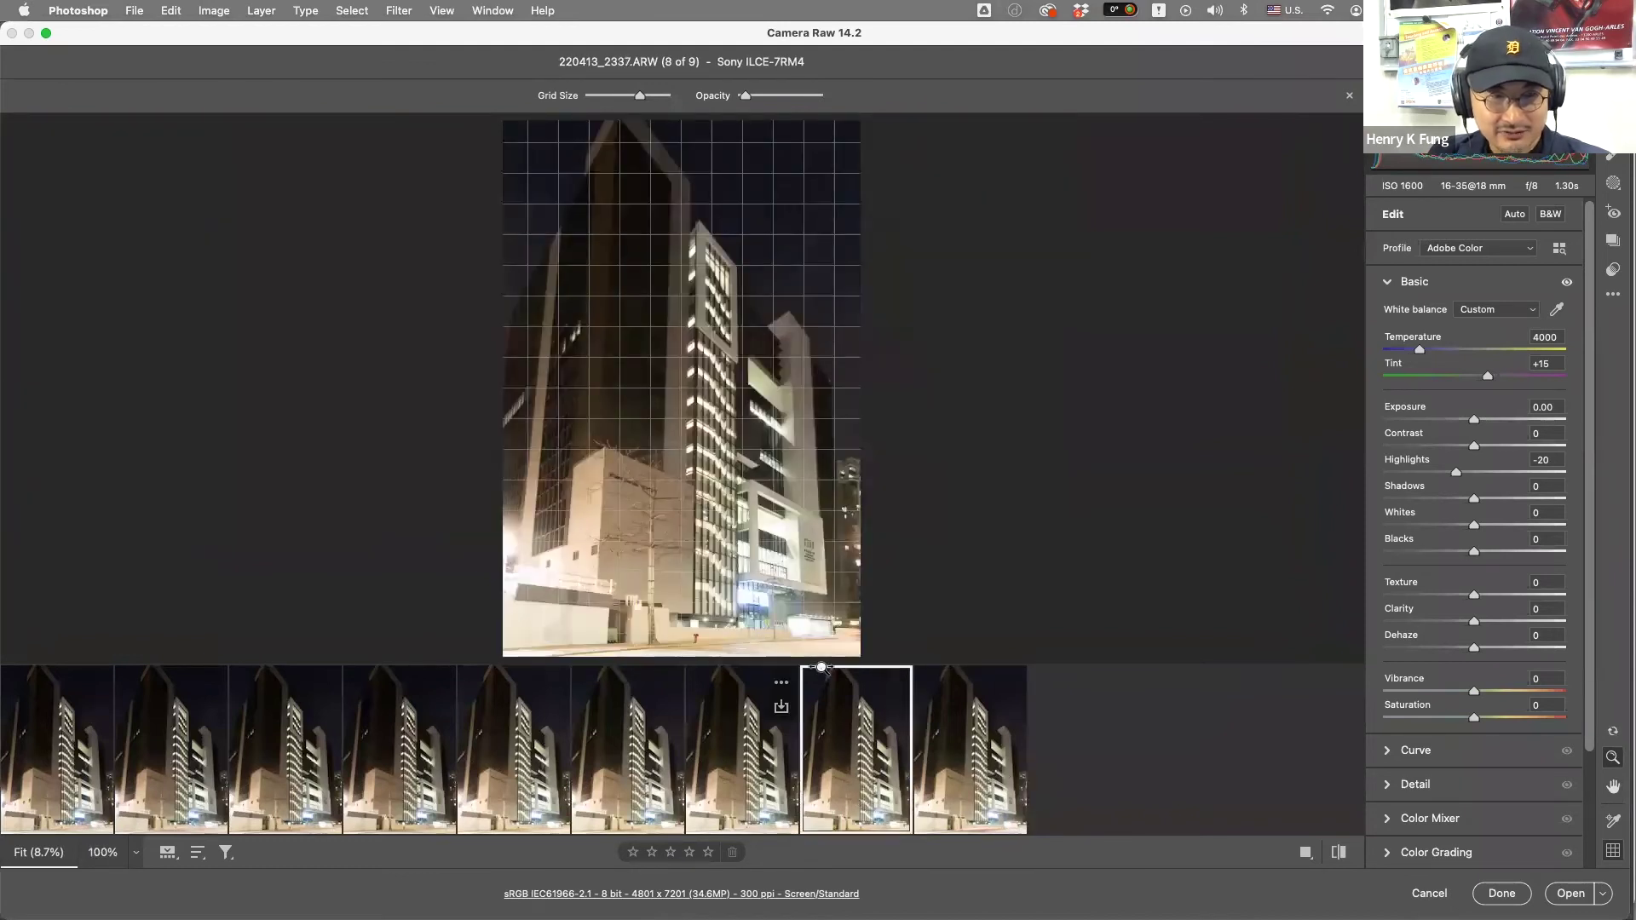
left_click(758, 620)
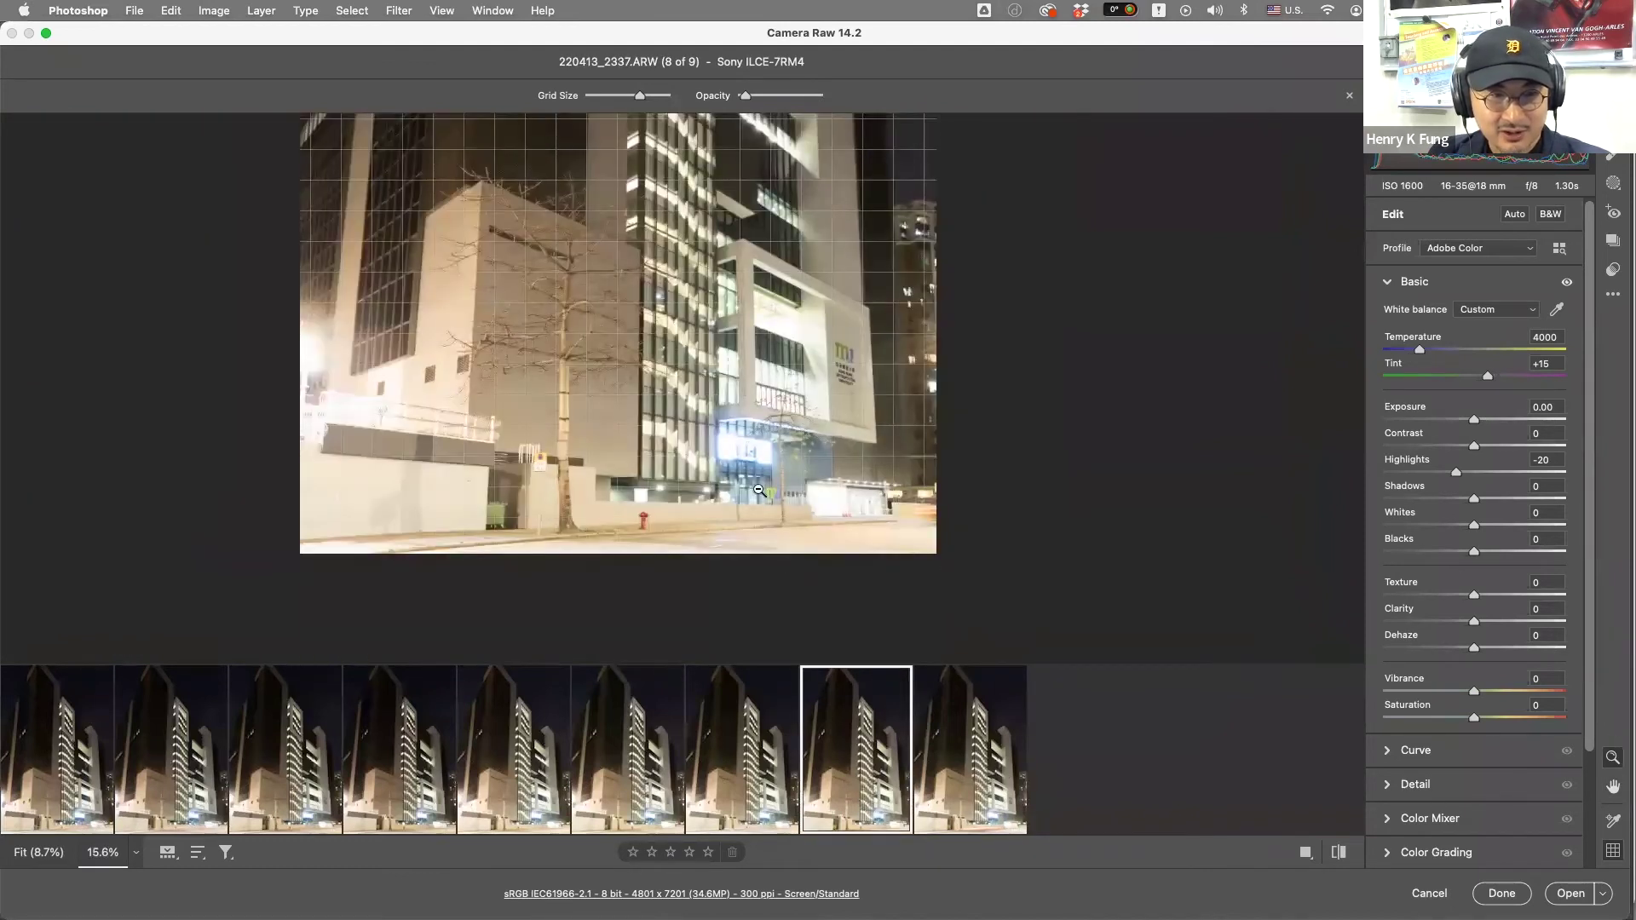
left_click(776, 503)
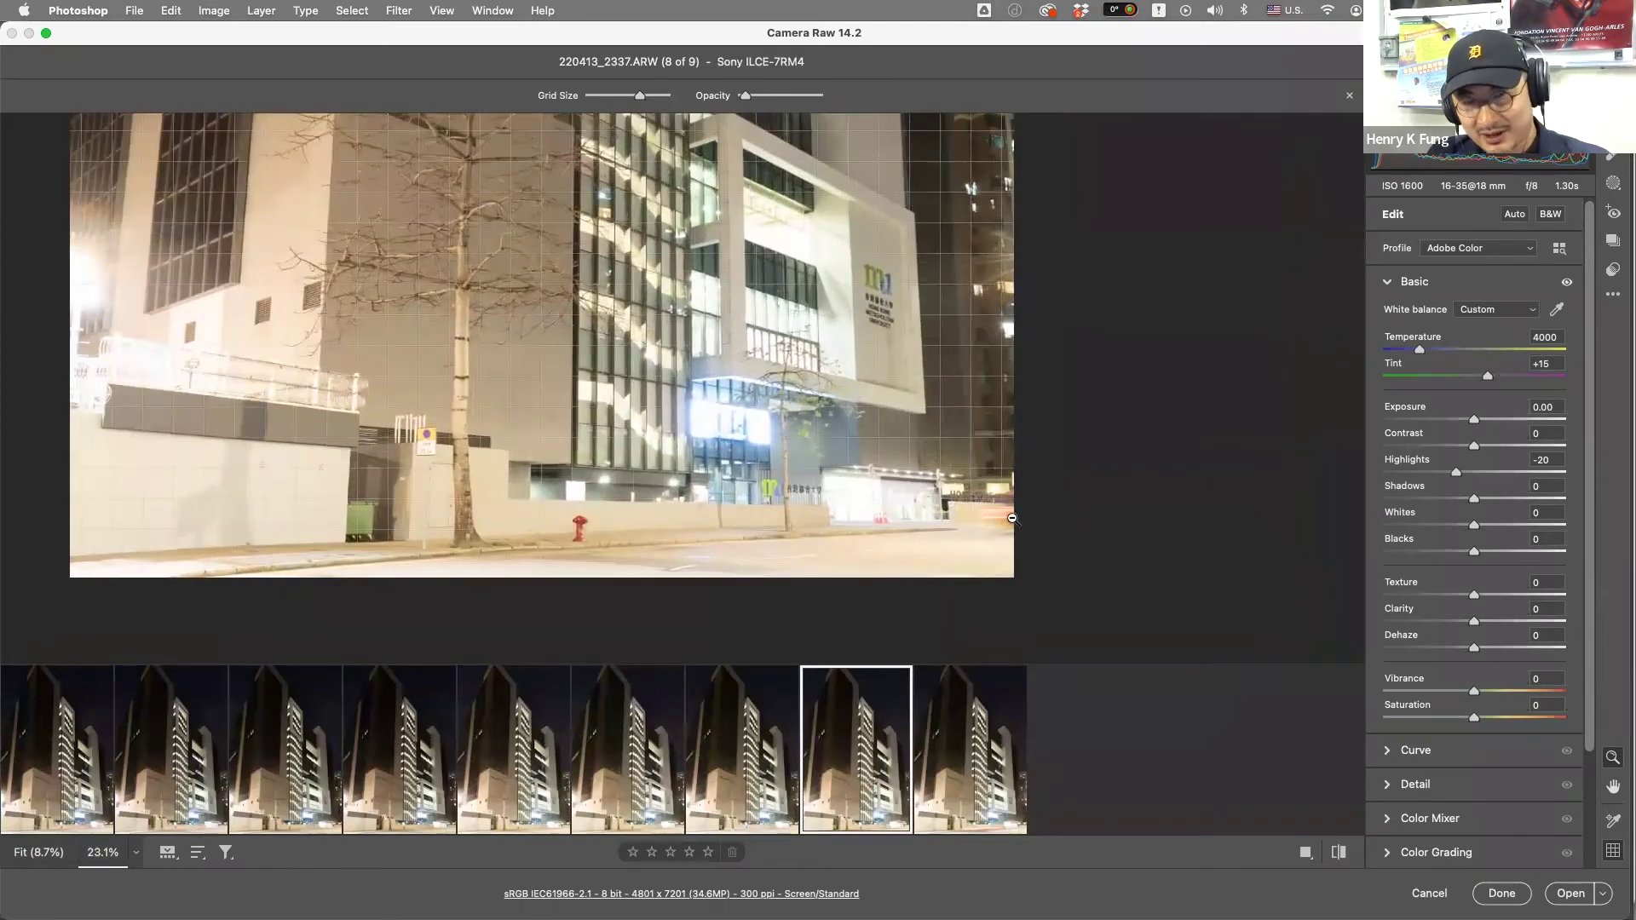
left_click(610, 791)
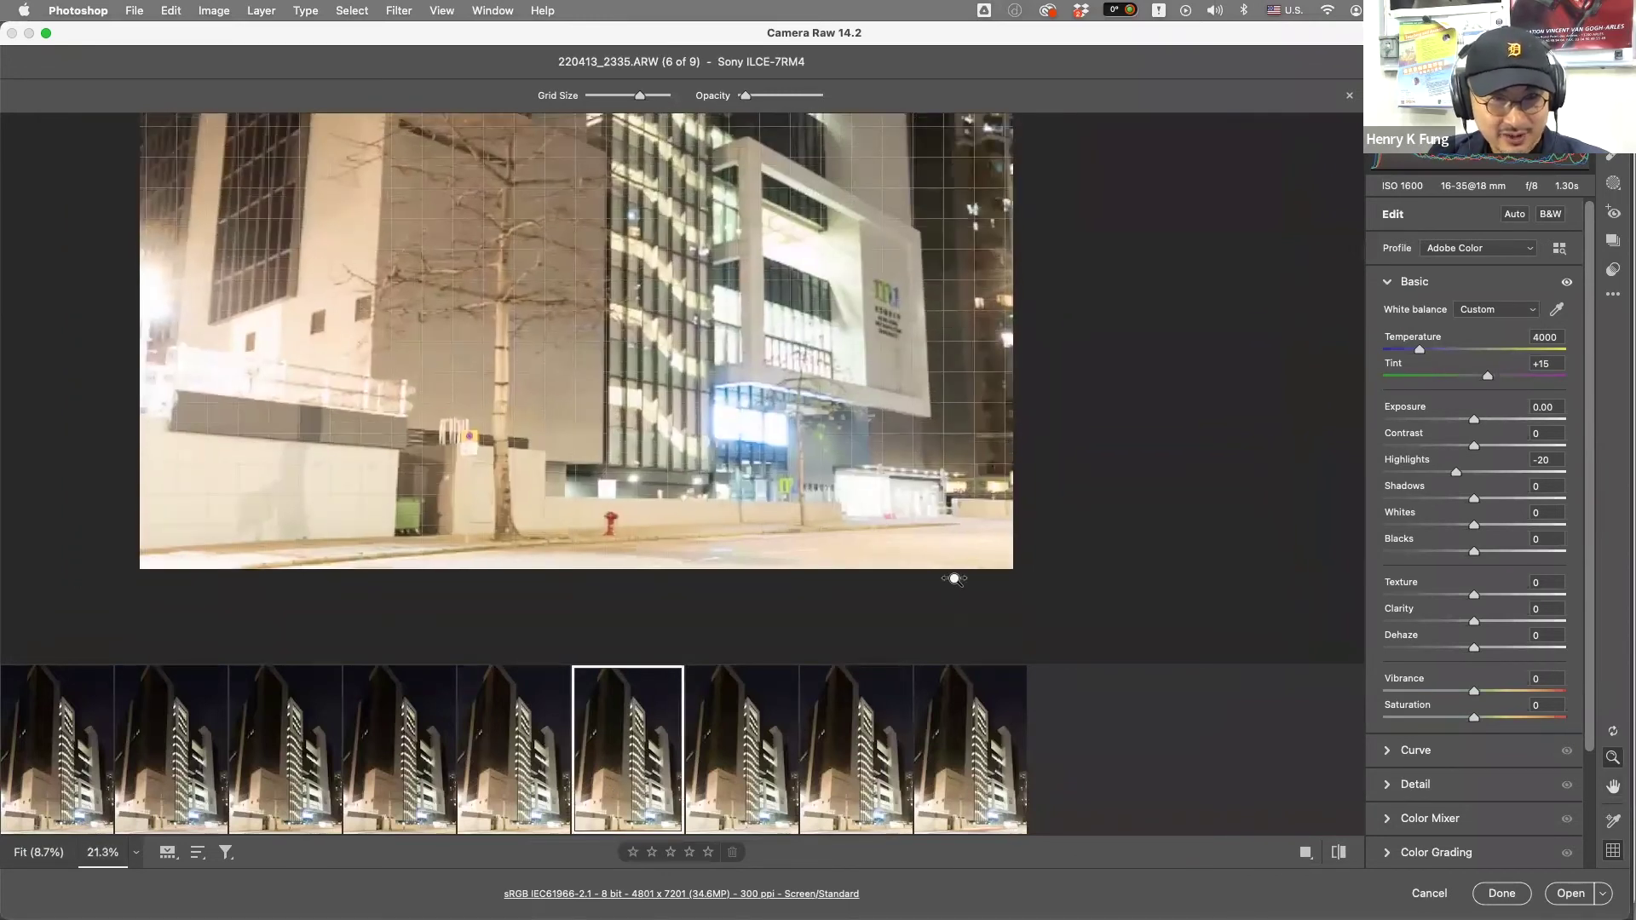
left_click(955, 579)
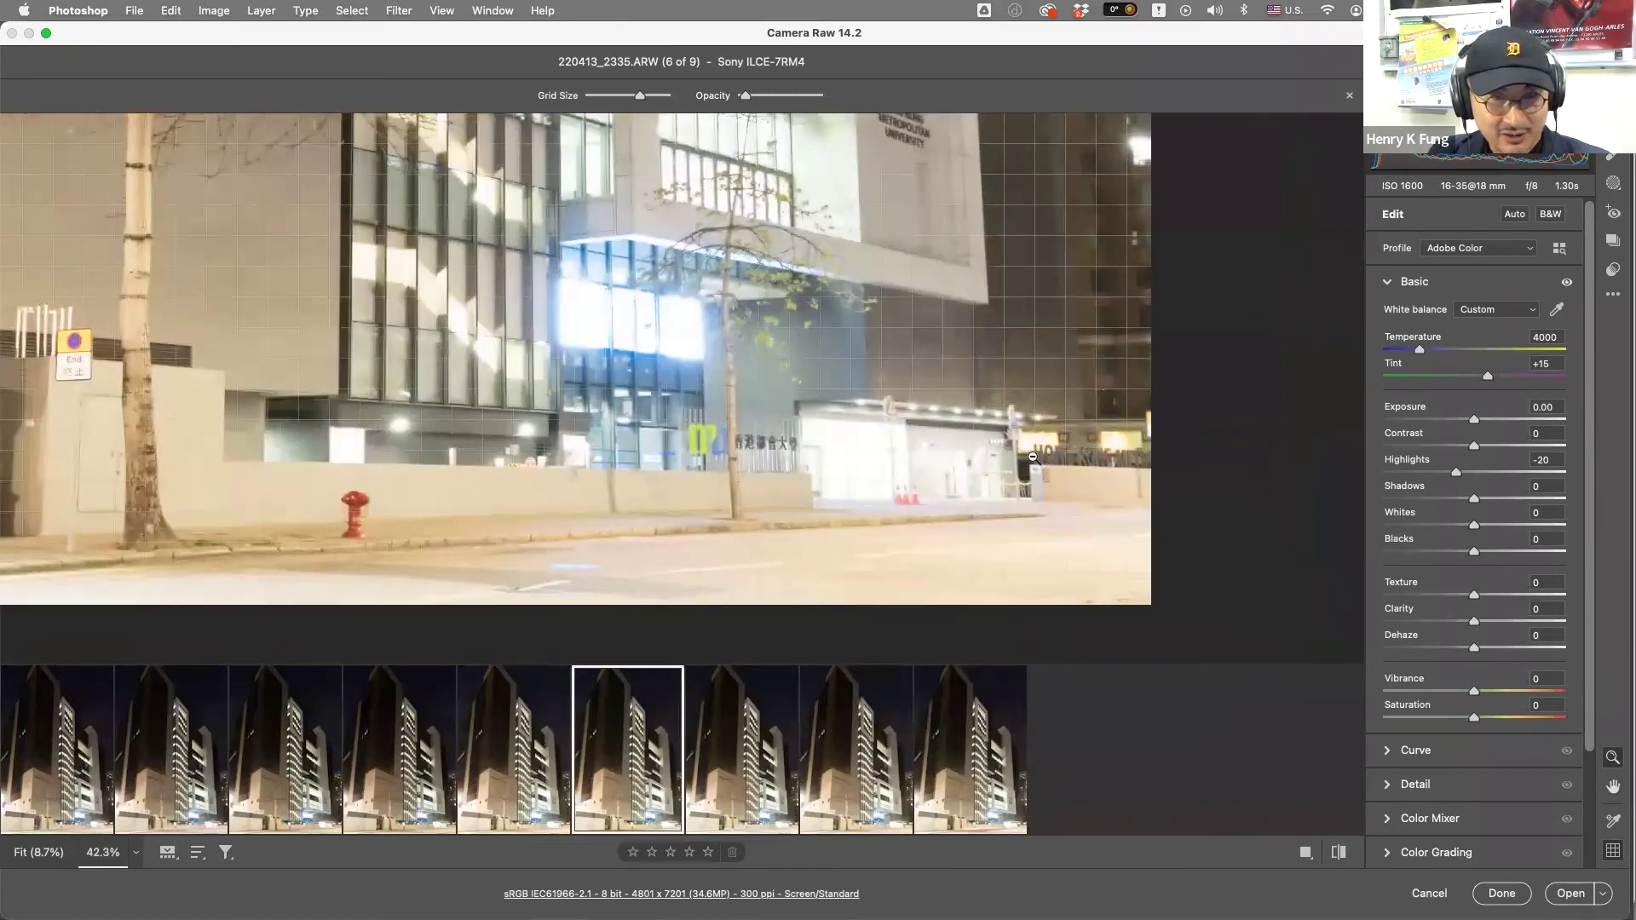
left_click(524, 764)
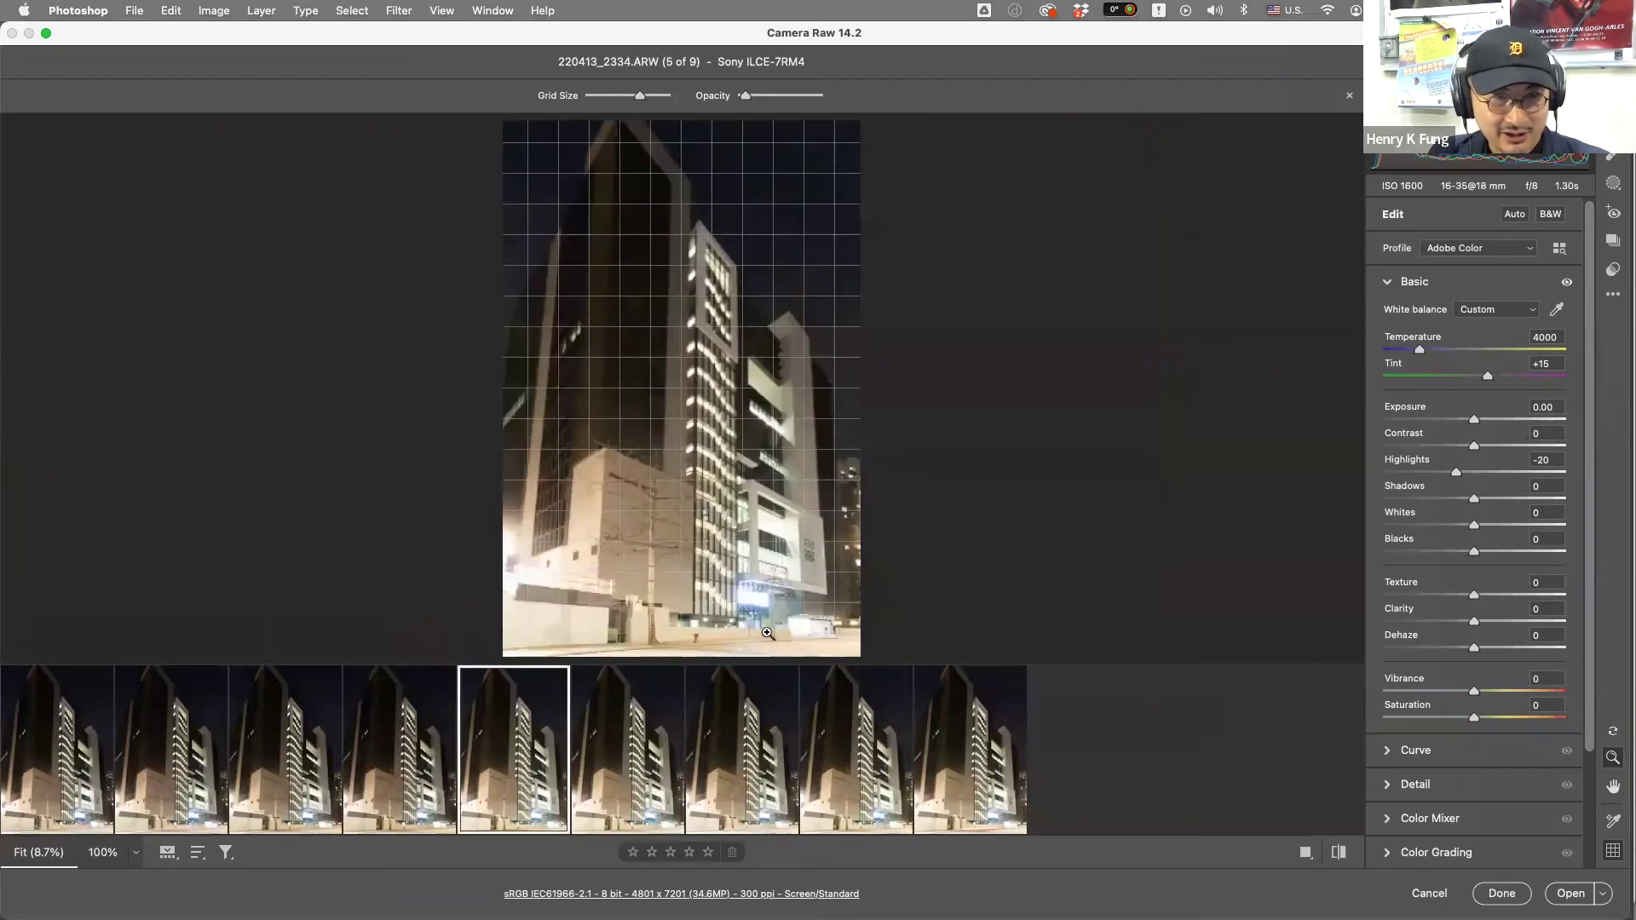
left_click_drag(780, 621, 866, 603)
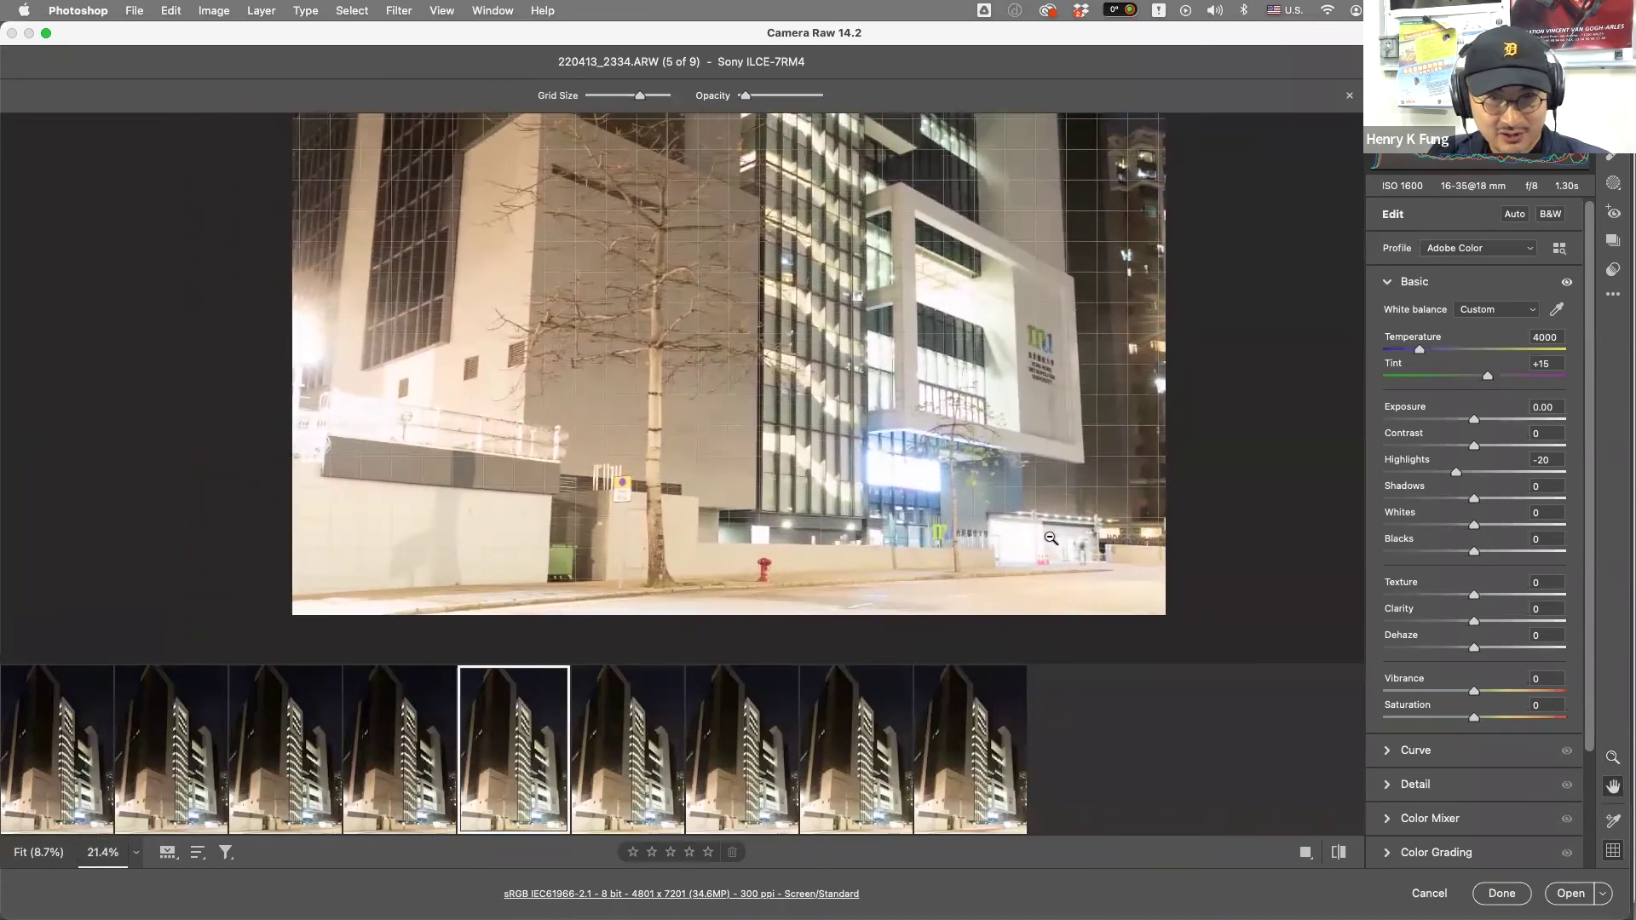
scroll(1216, 627, "up", 2)
scroll(1216, 627, "up", 5)
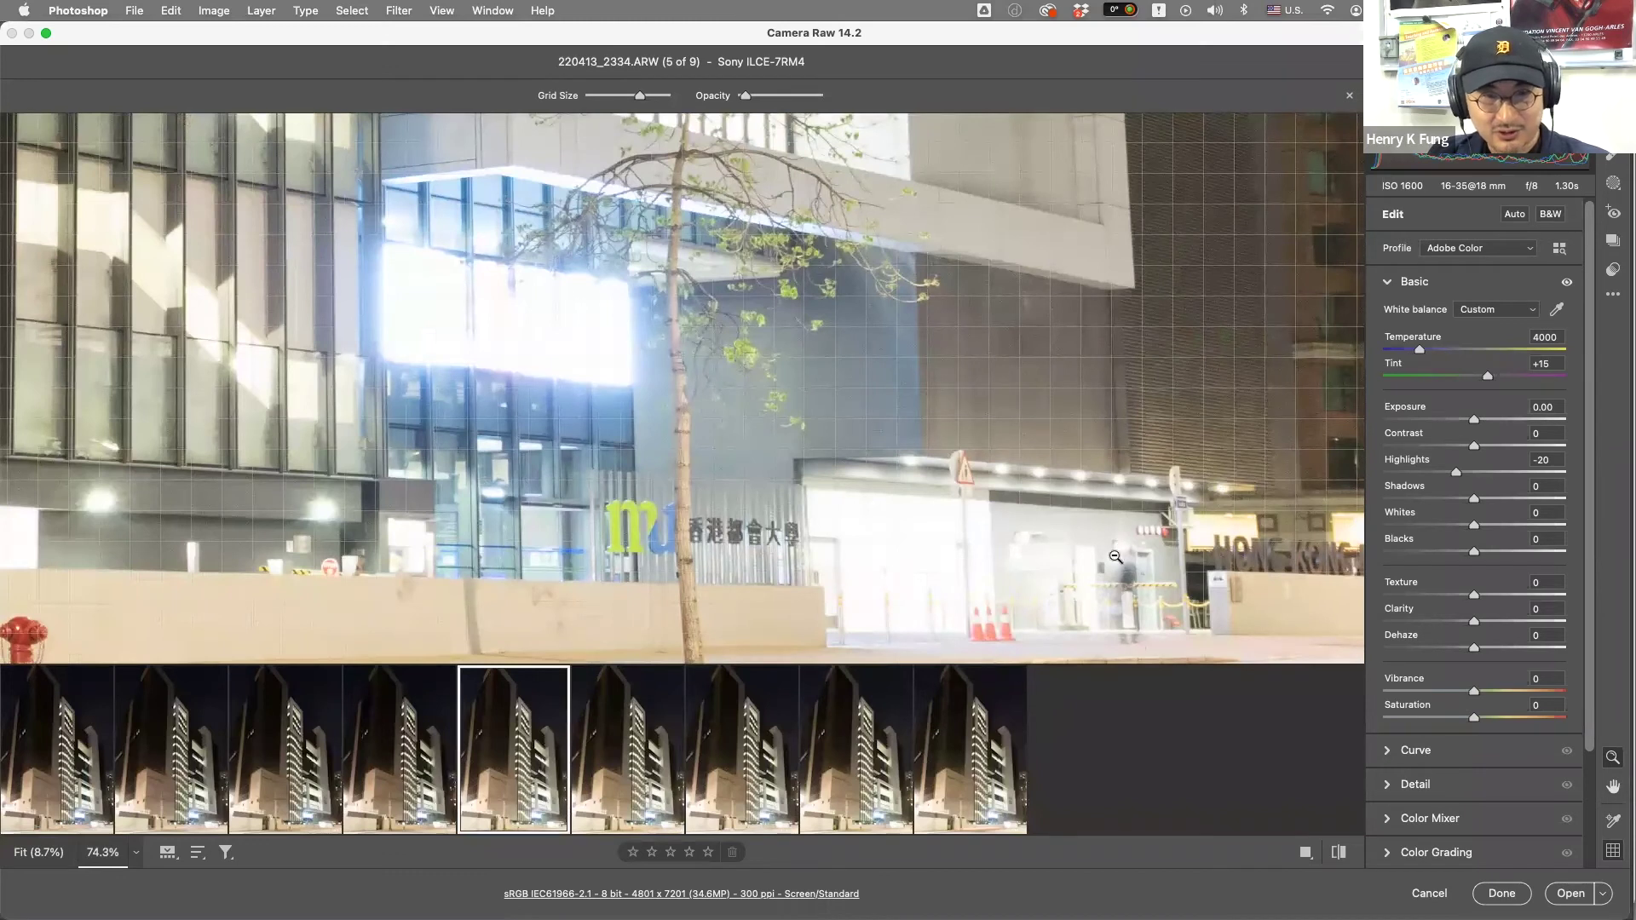
- Examine the person near the entrance in frame 220413_2334, then dismiss Camera Raw without opening the images
left_click_drag(989, 605, 1048, 456)
key("alt")
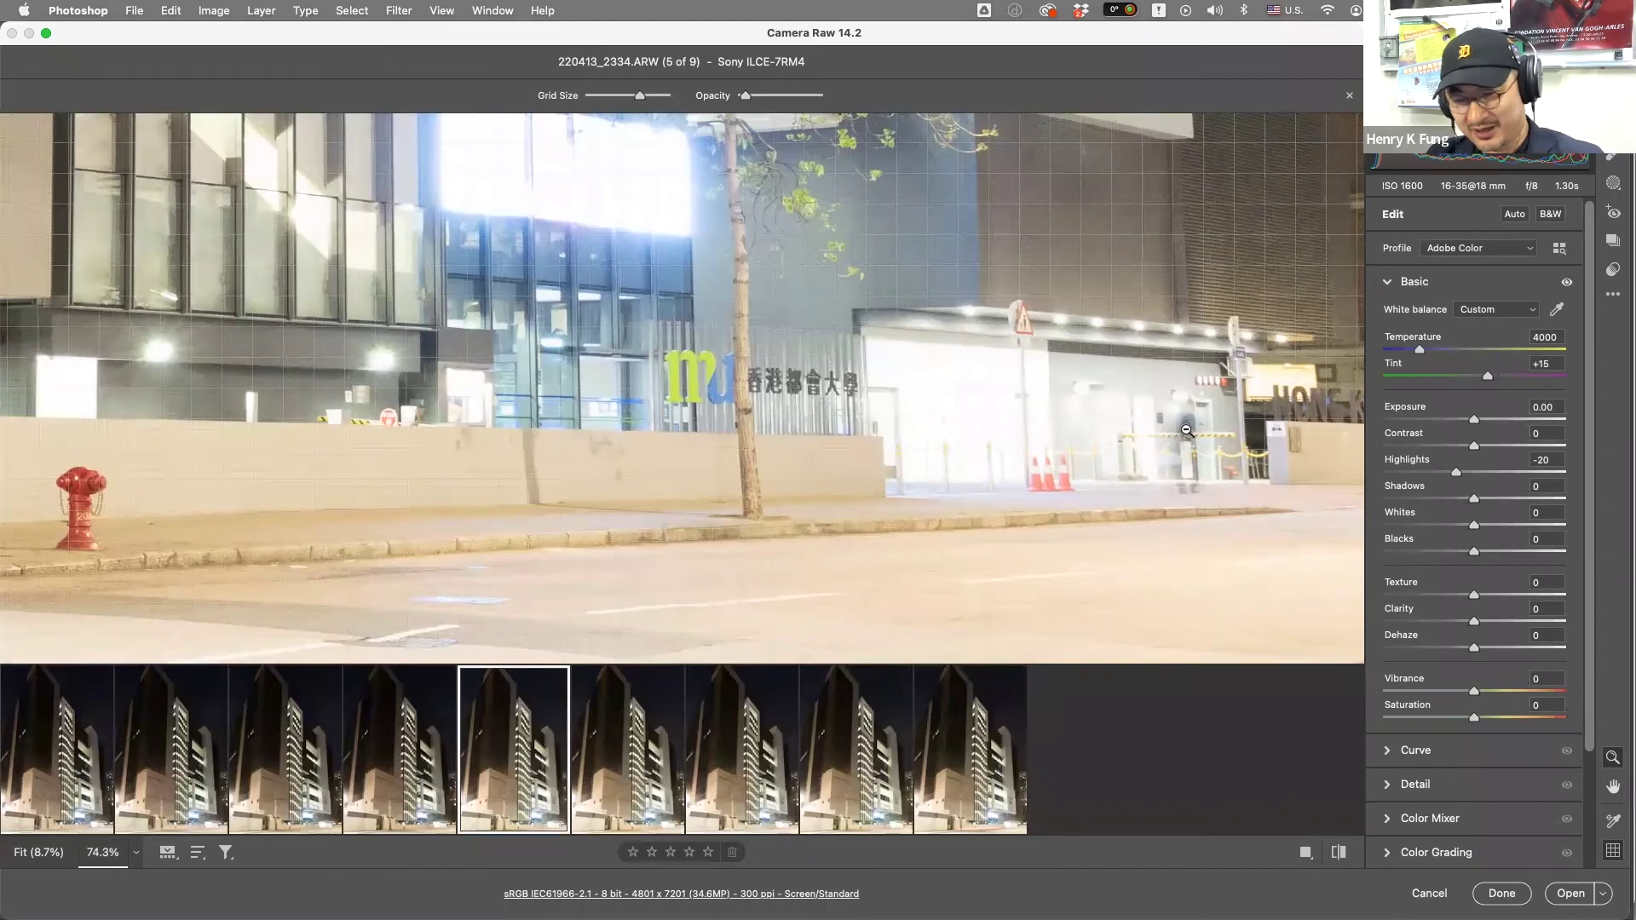
left_click(1186, 430, "alt")
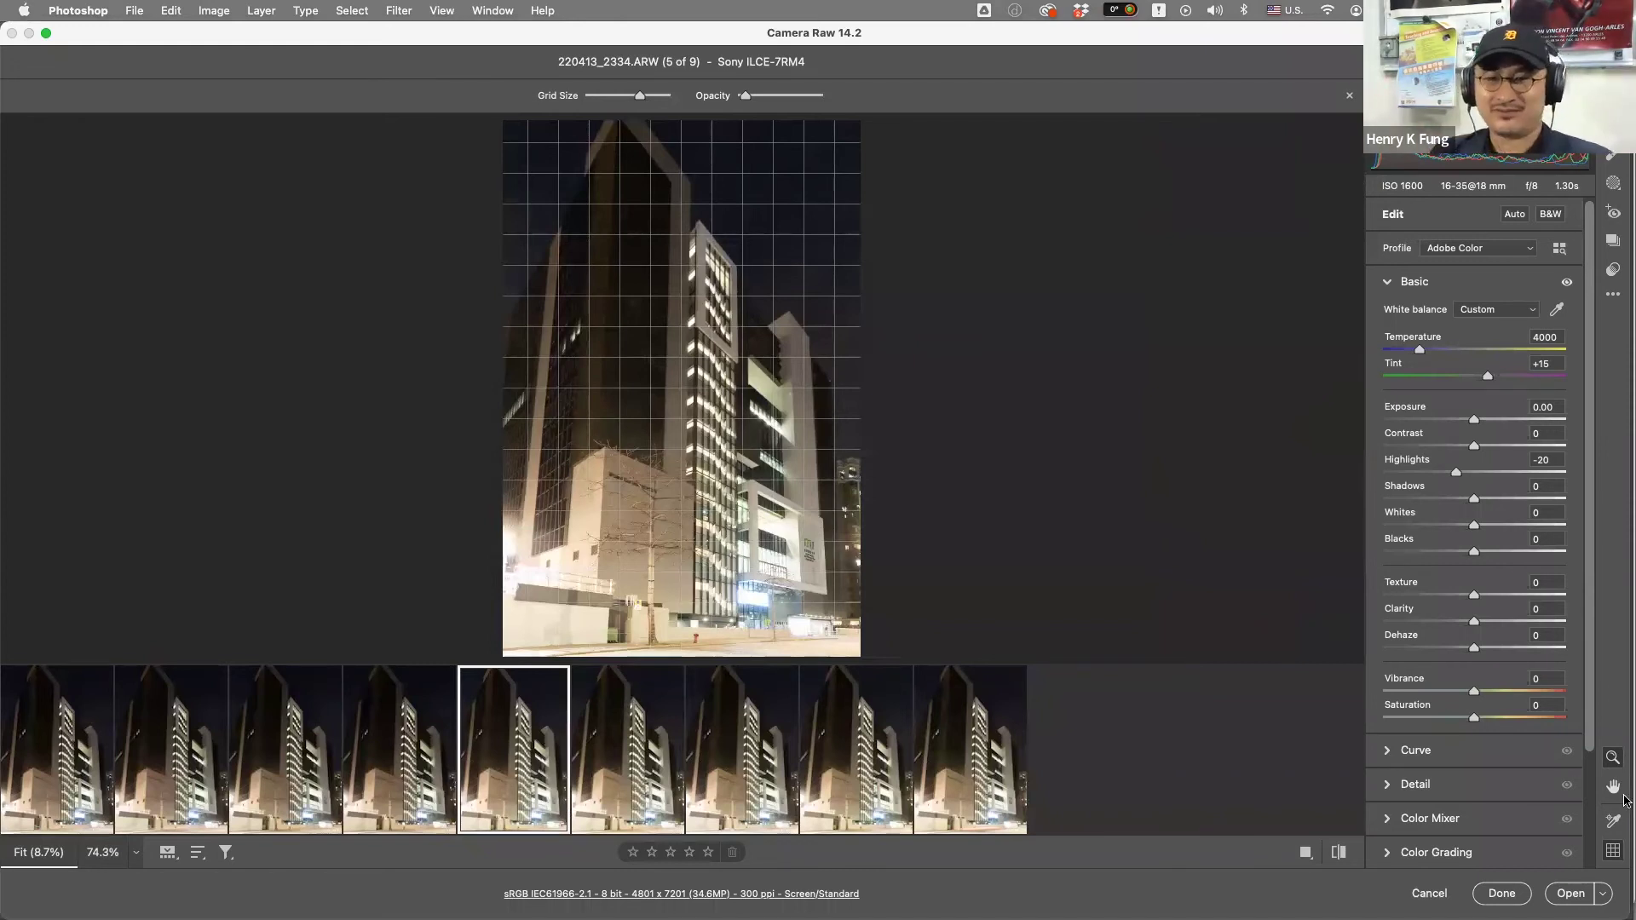
left_click(1428, 892)
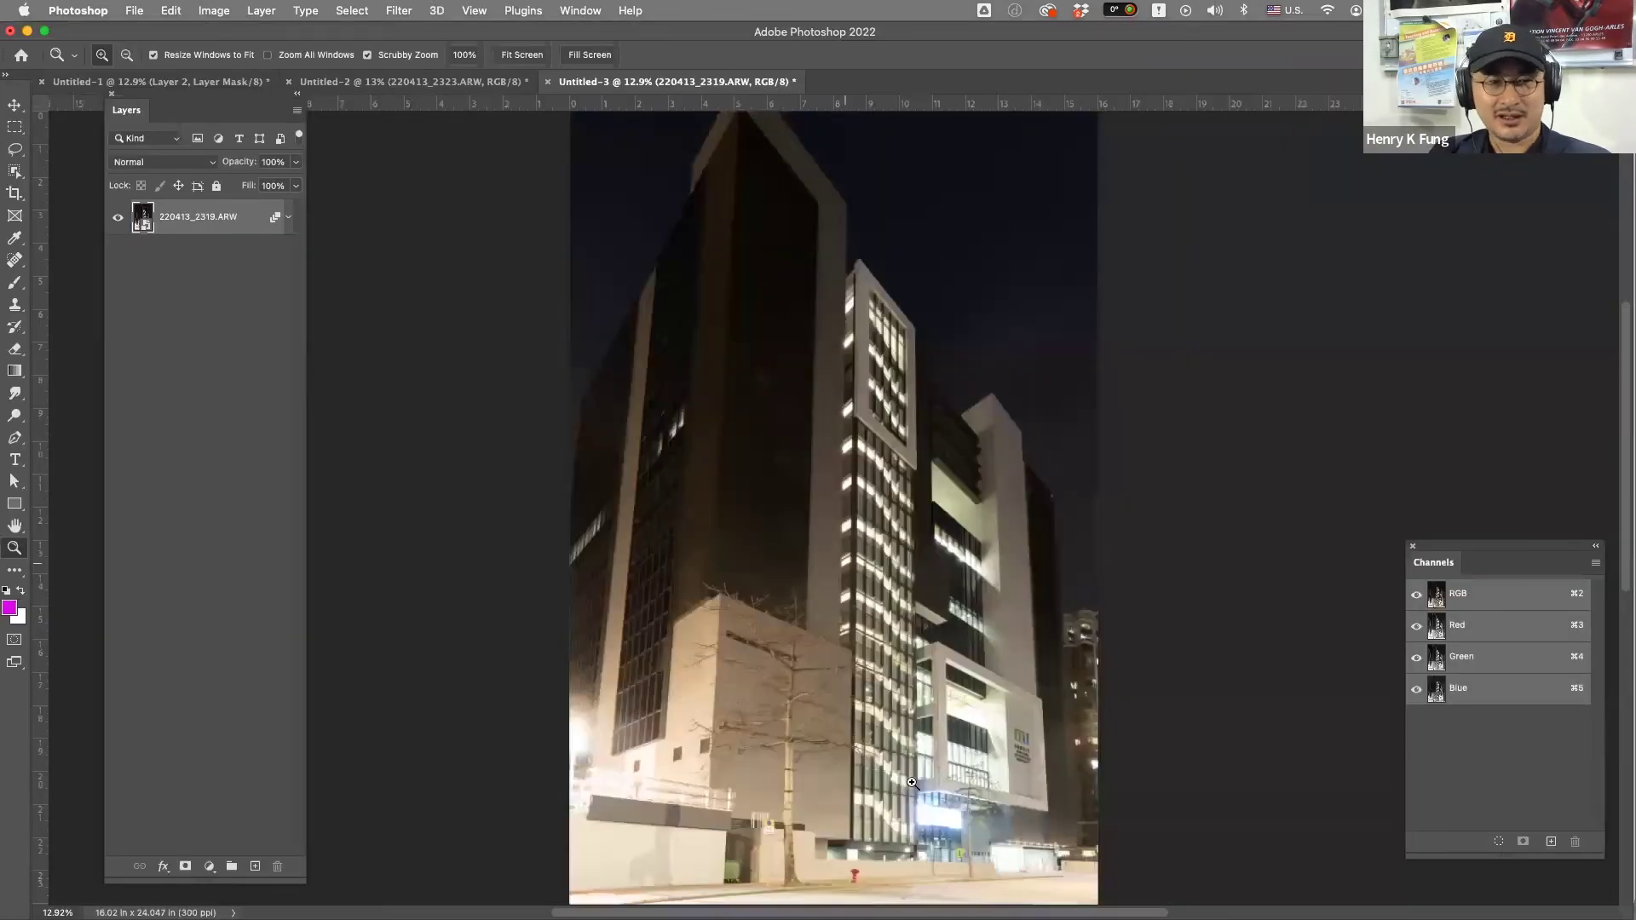
- Inspect the entrance, tree and lit facade of the median-stacked +1 exposure image up close, then return to the full view
left_click_drag(1028, 875, 1261, 686)
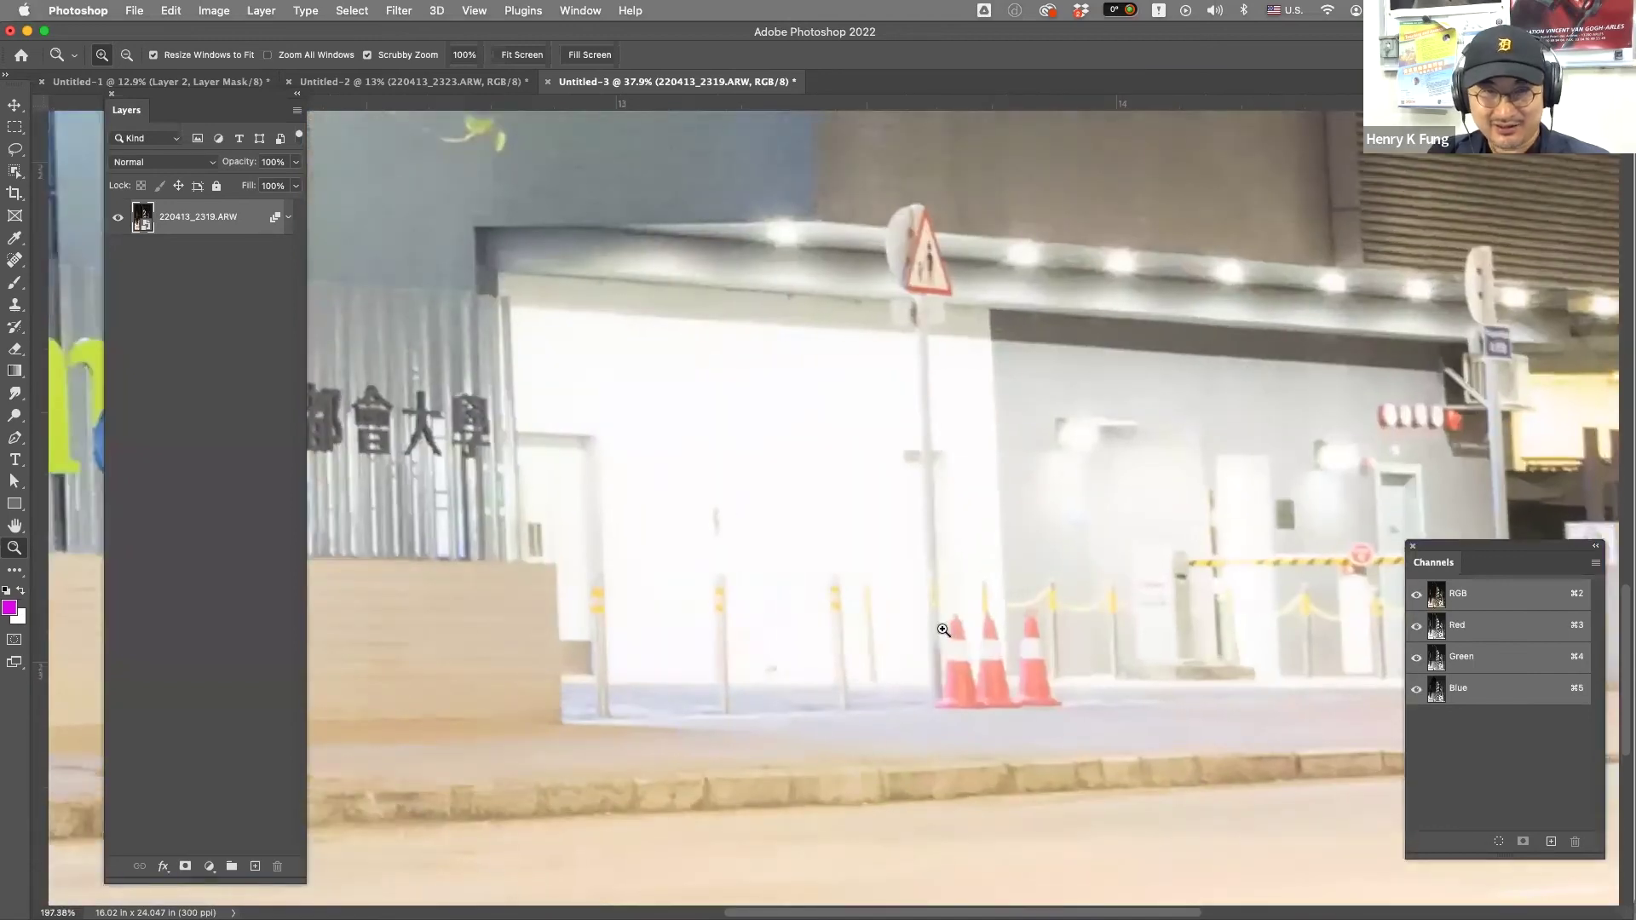
scroll(935, 547, "up", 5)
scroll(934, 547, "left", 5)
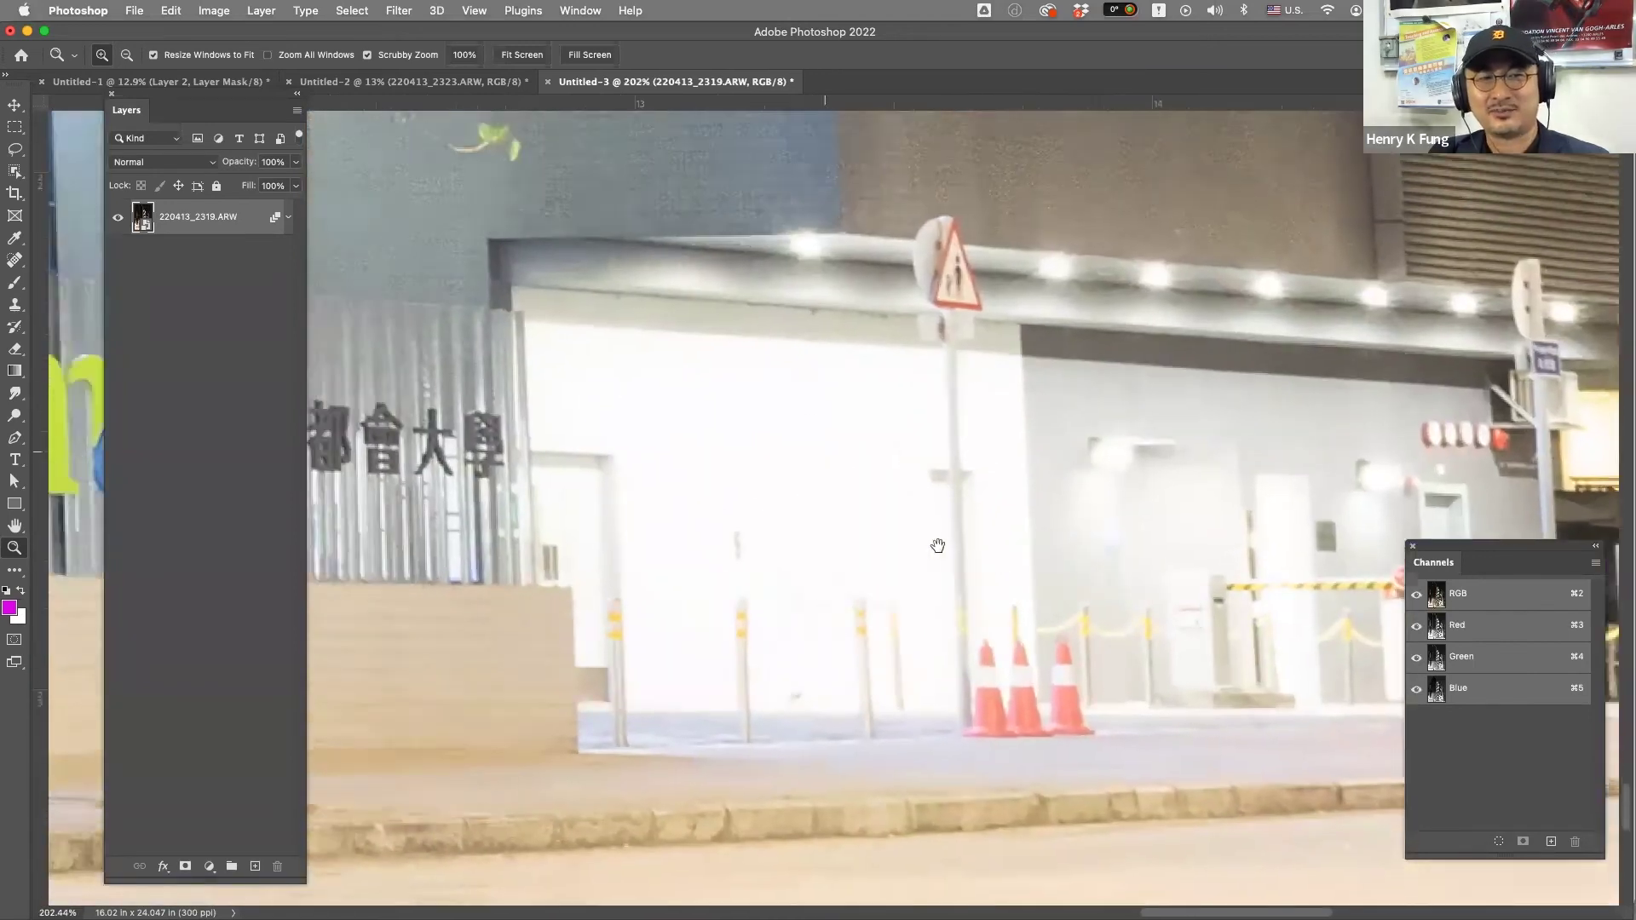
scroll(955, 545, "up", 10)
scroll(955, 545, "left", 5)
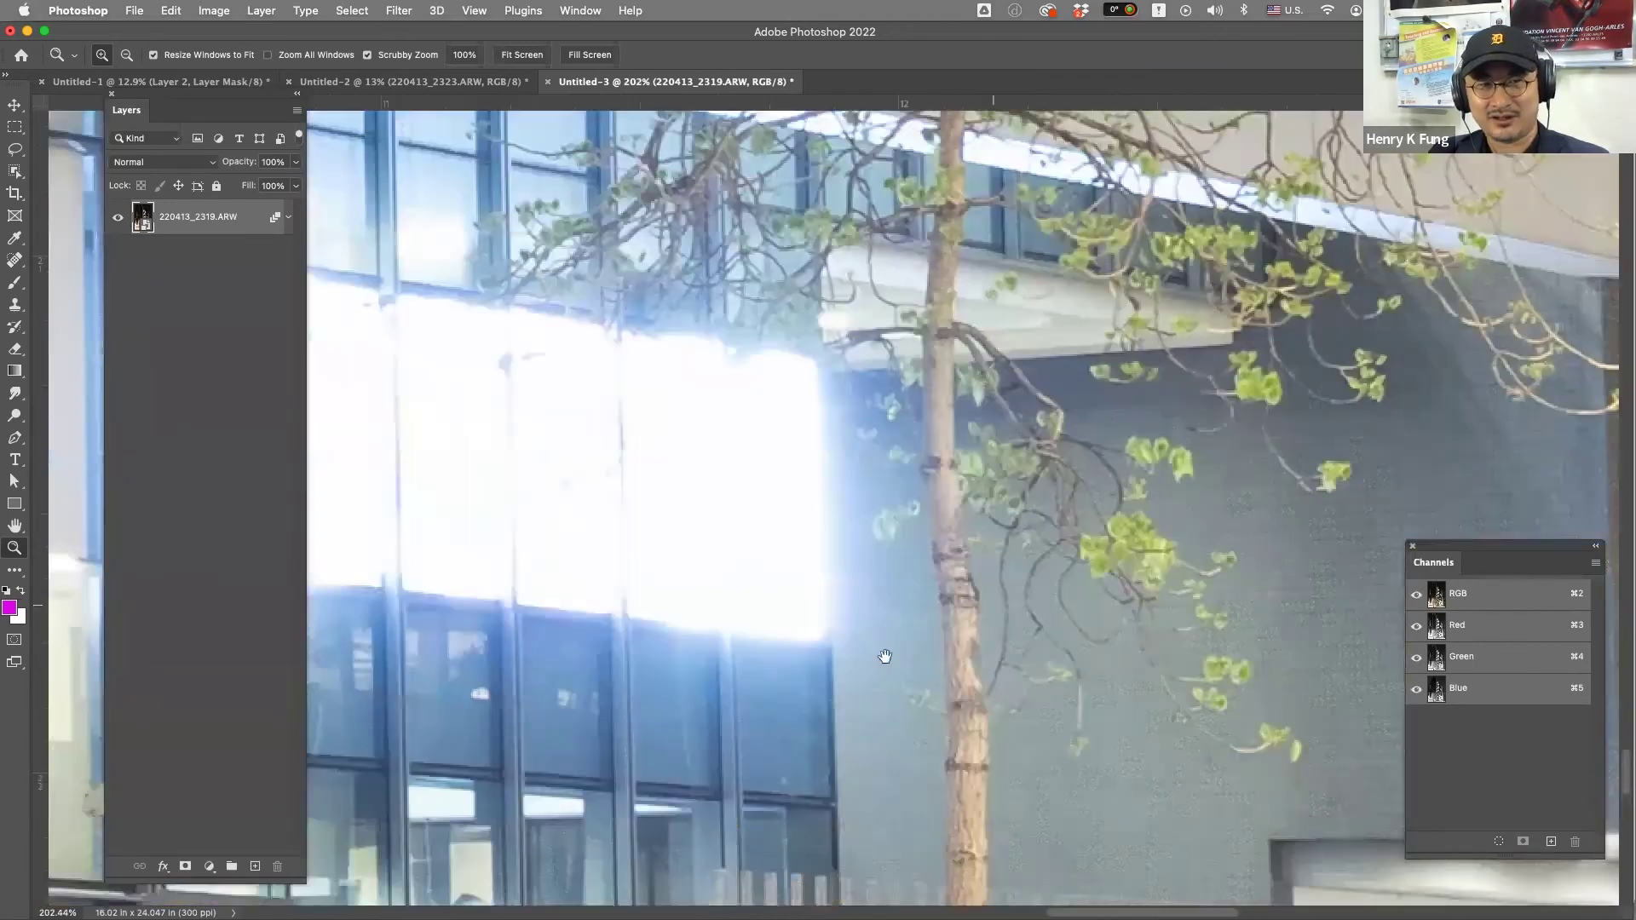
scroll(694, 670, "up", 15)
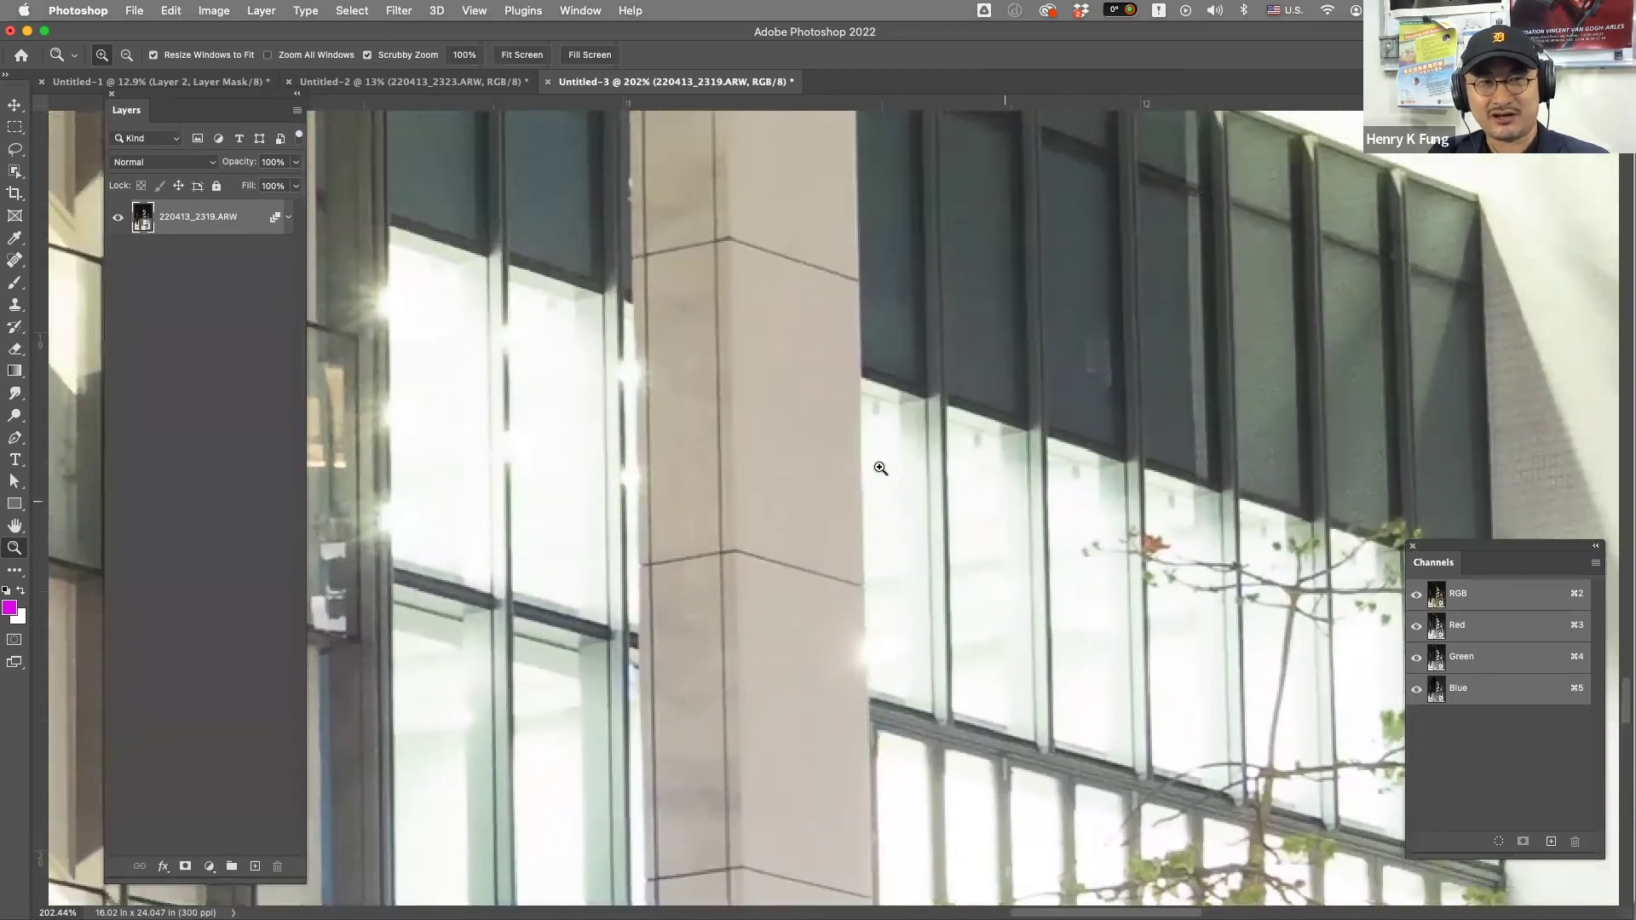
left_click_drag(880, 467, 1315, 562)
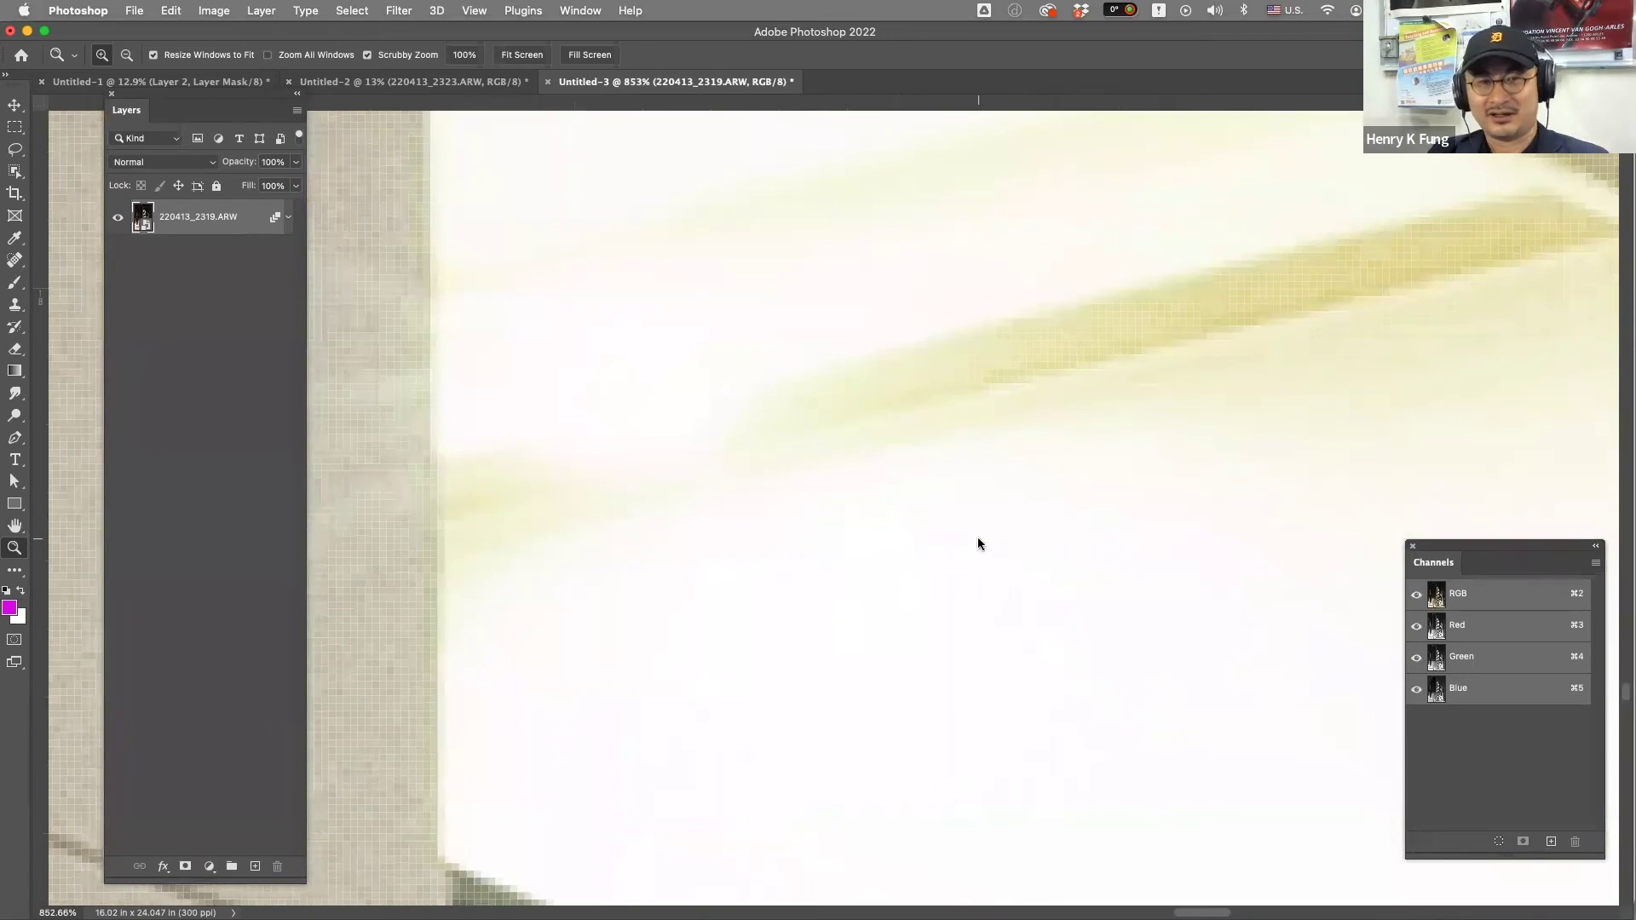
right_click(979, 537)
left_click(1002, 567)
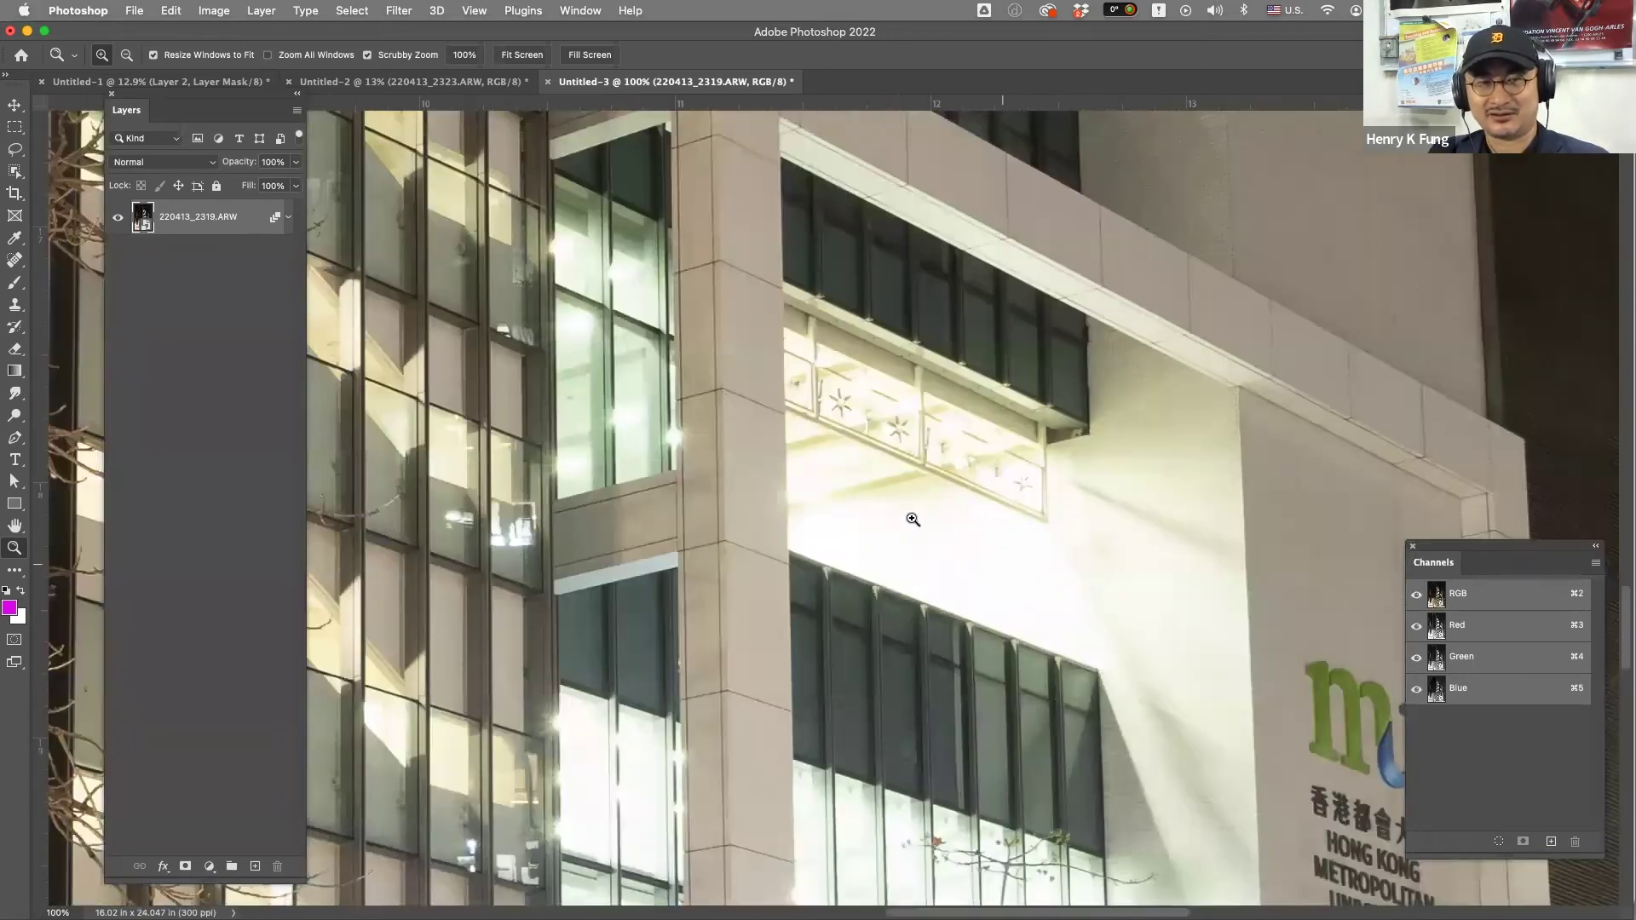
key("super+0")
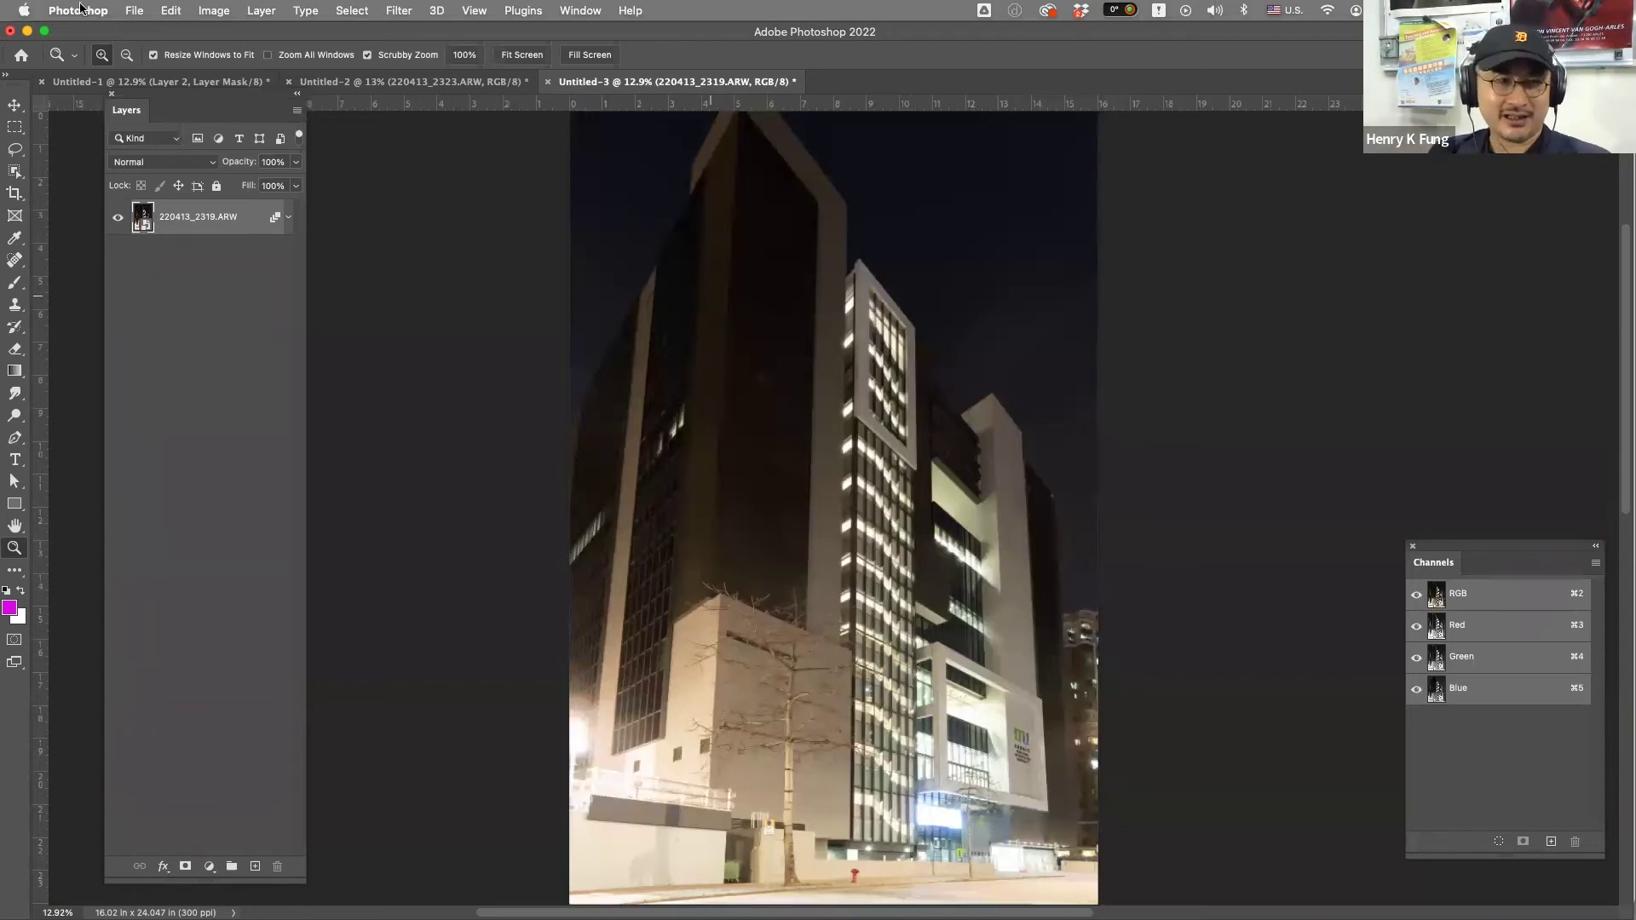
left_click(132, 10)
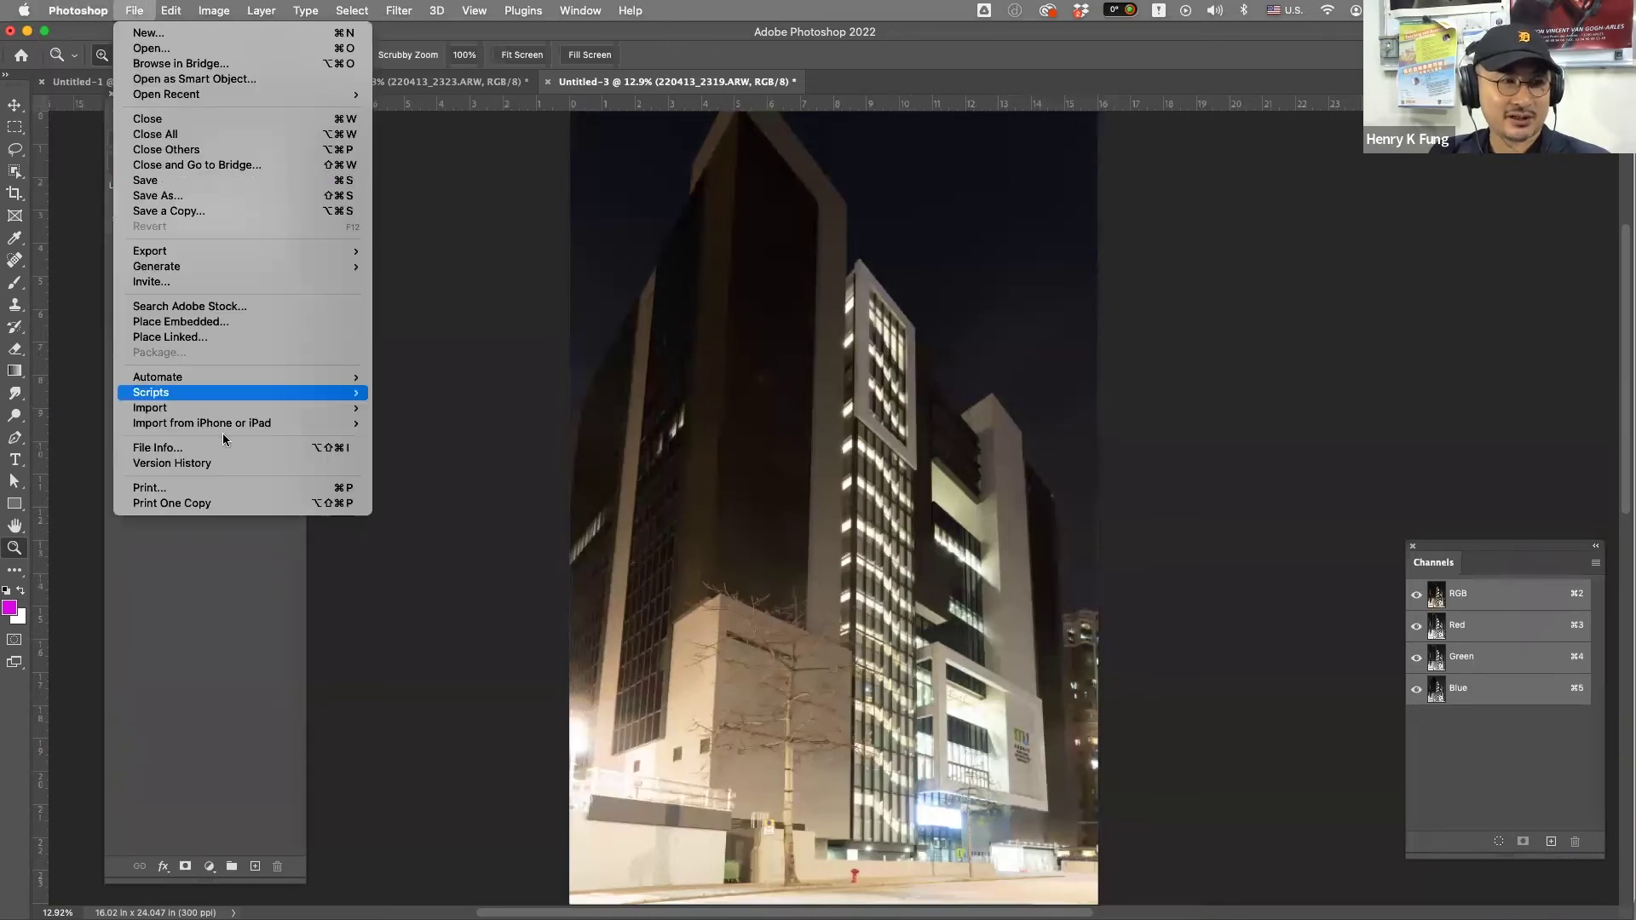
mouse_move(234, 399)
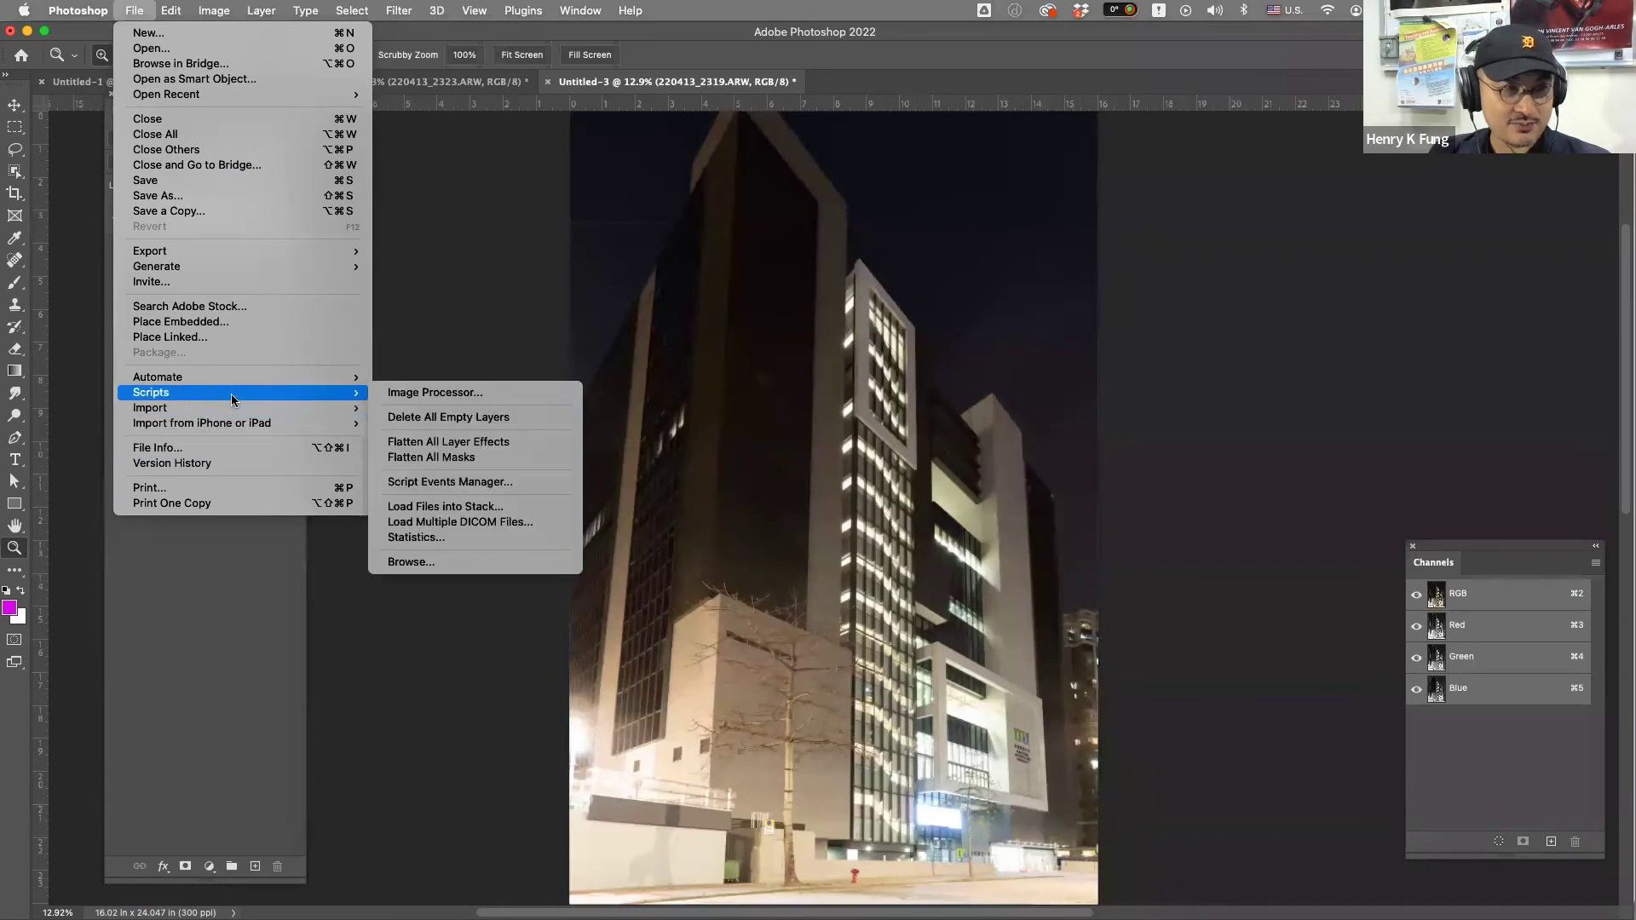
left_click(449, 536)
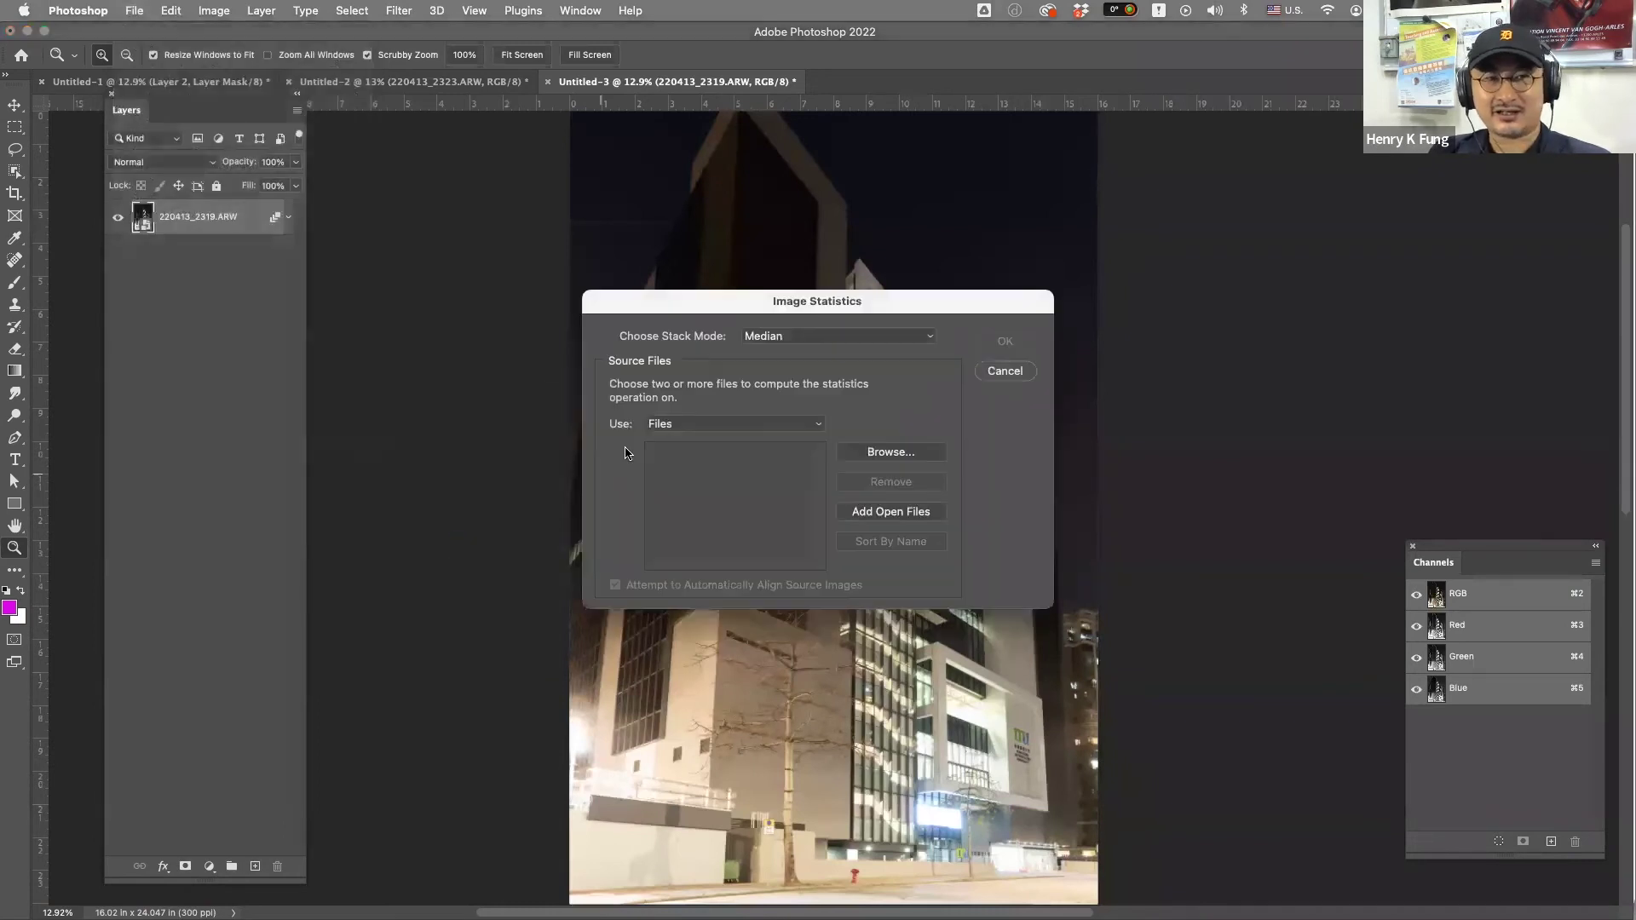
left_click(726, 430)
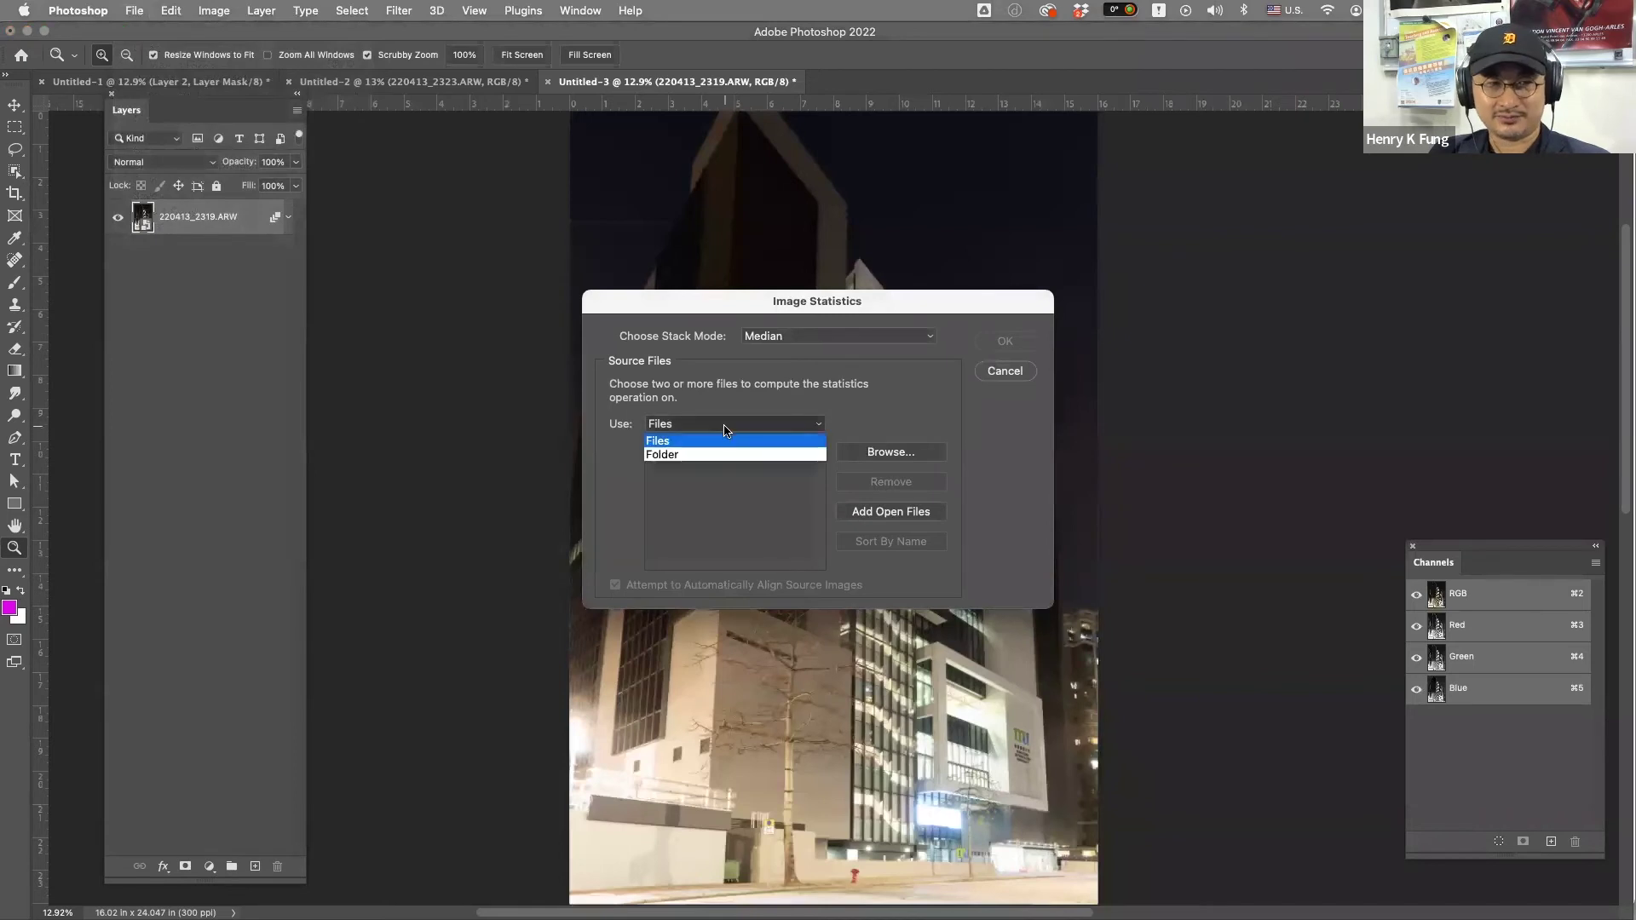
left_click(859, 452)
left_click(869, 449)
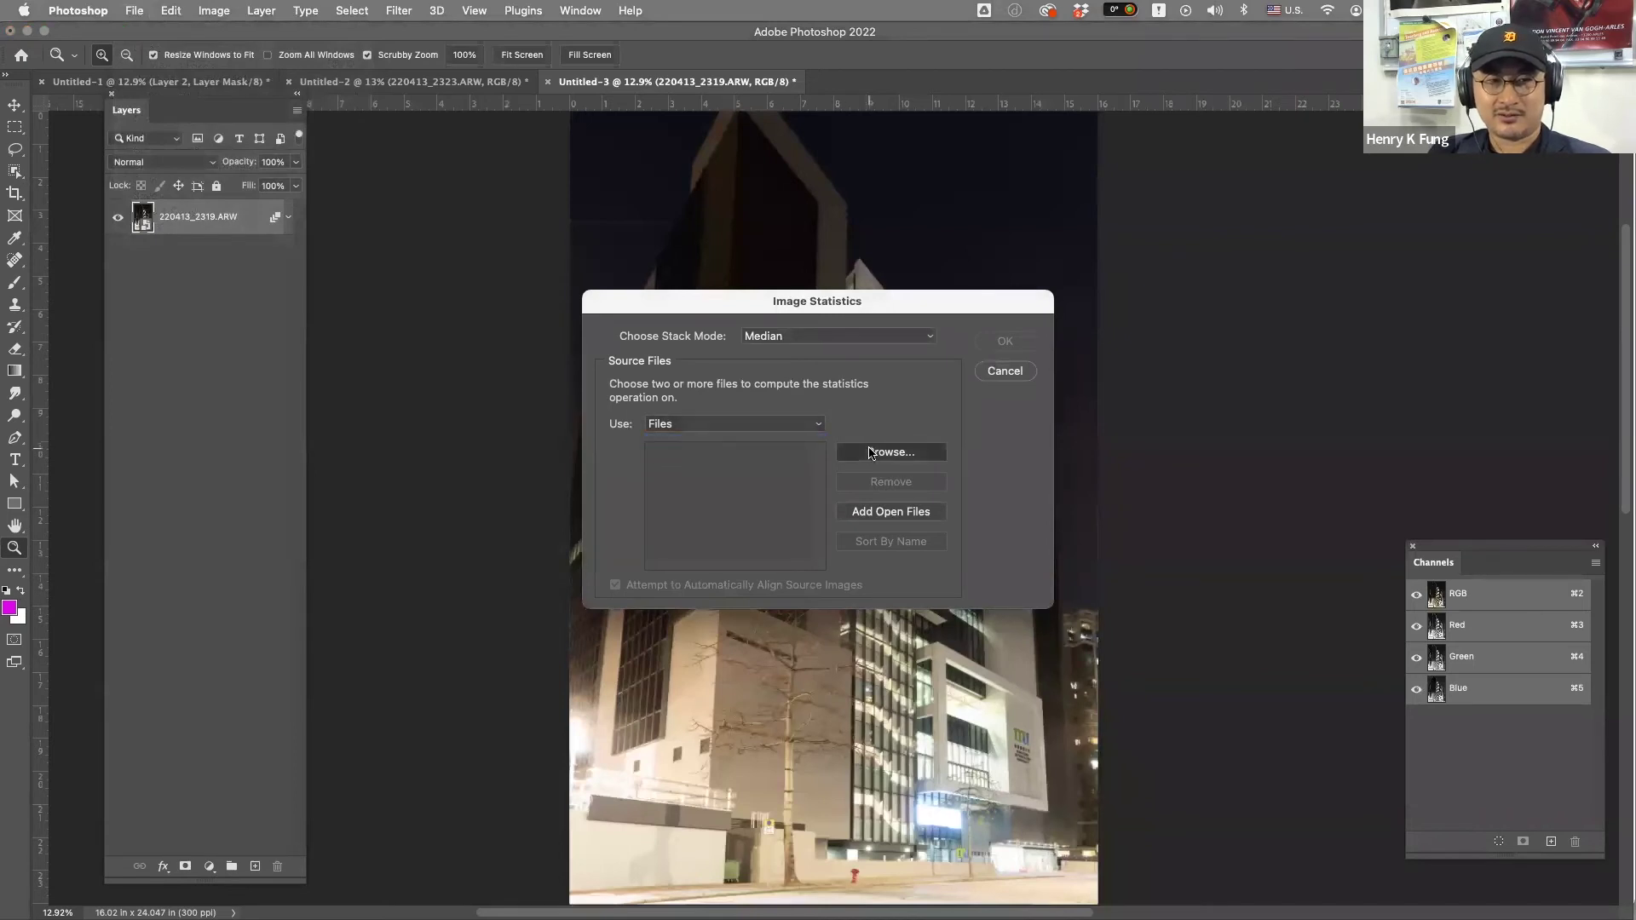
left_click(862, 62)
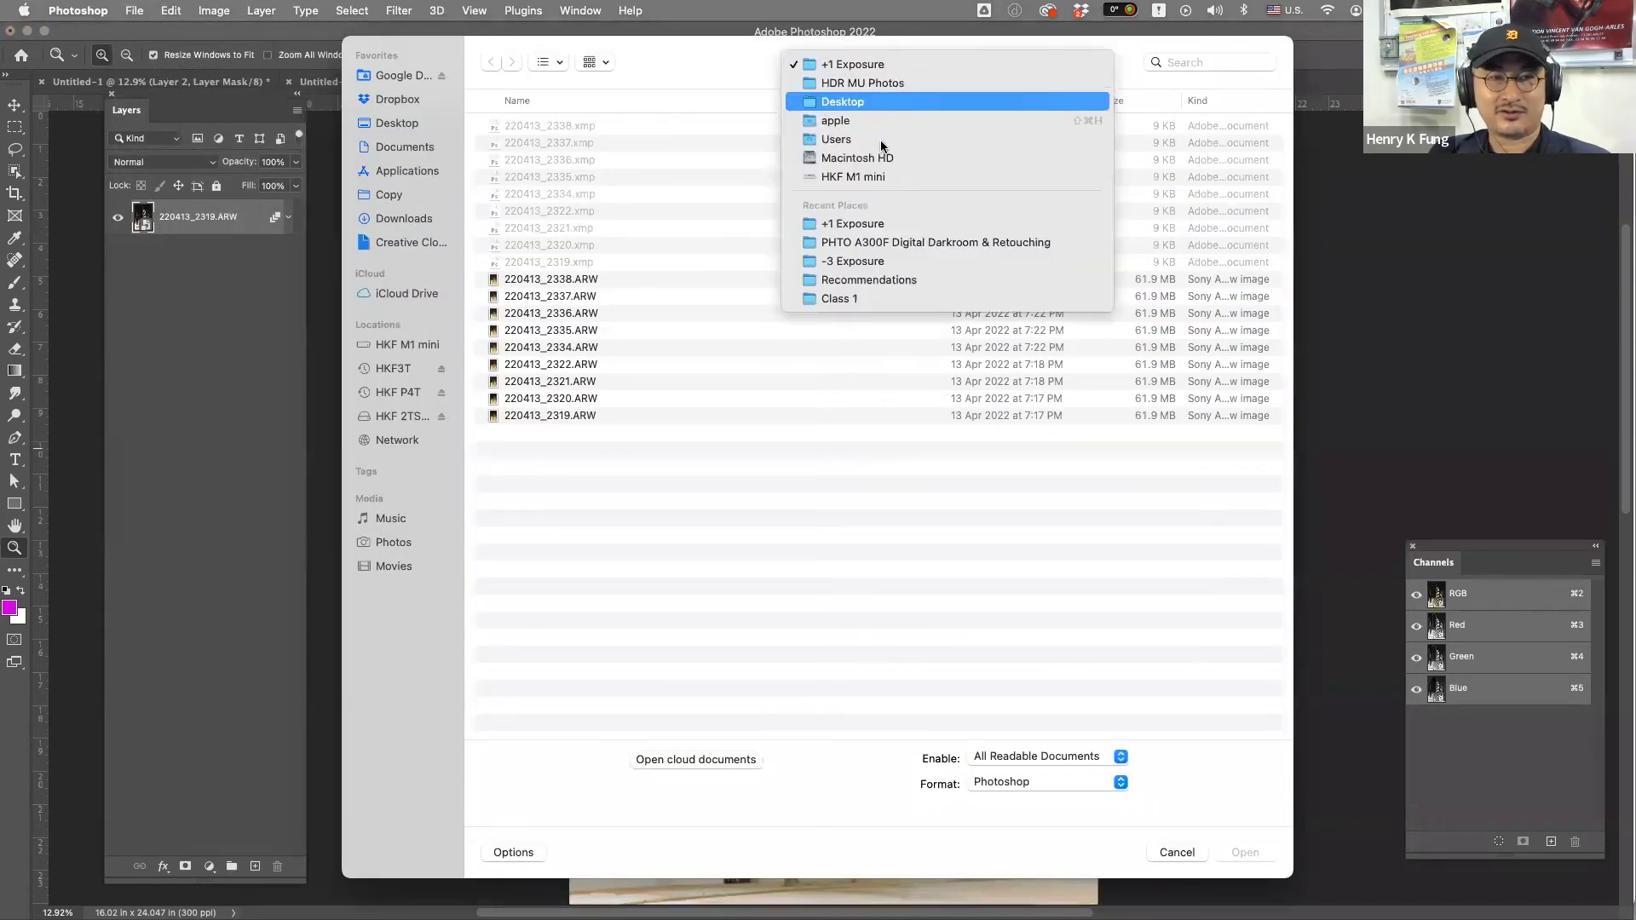
left_click(898, 261)
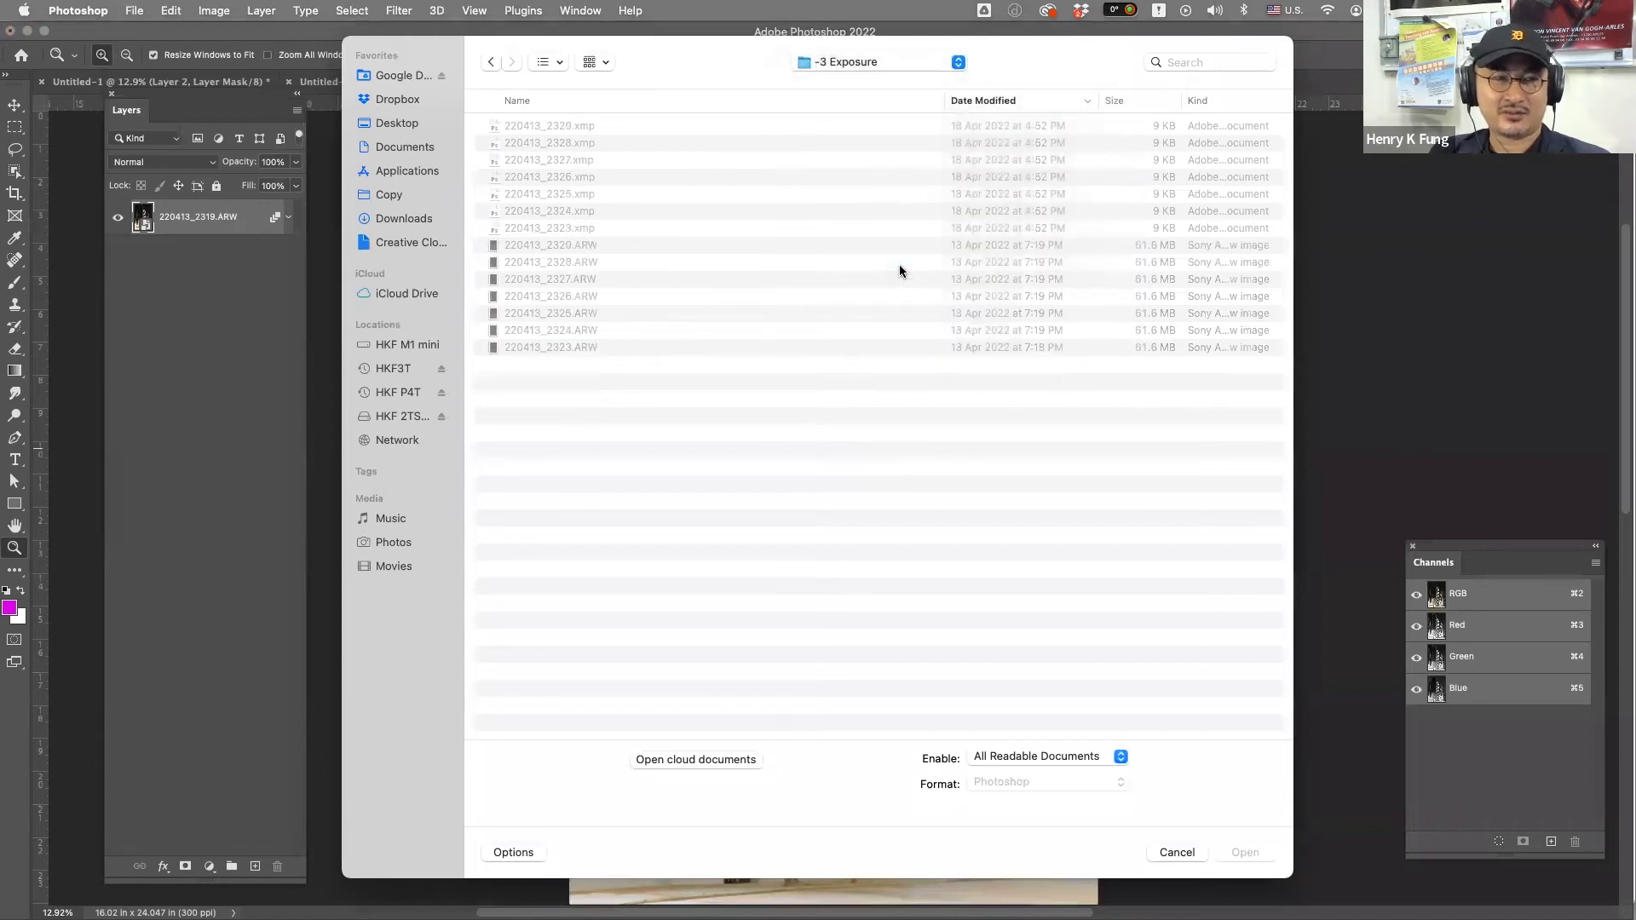
left_click(529, 244)
left_click(554, 348, "shift")
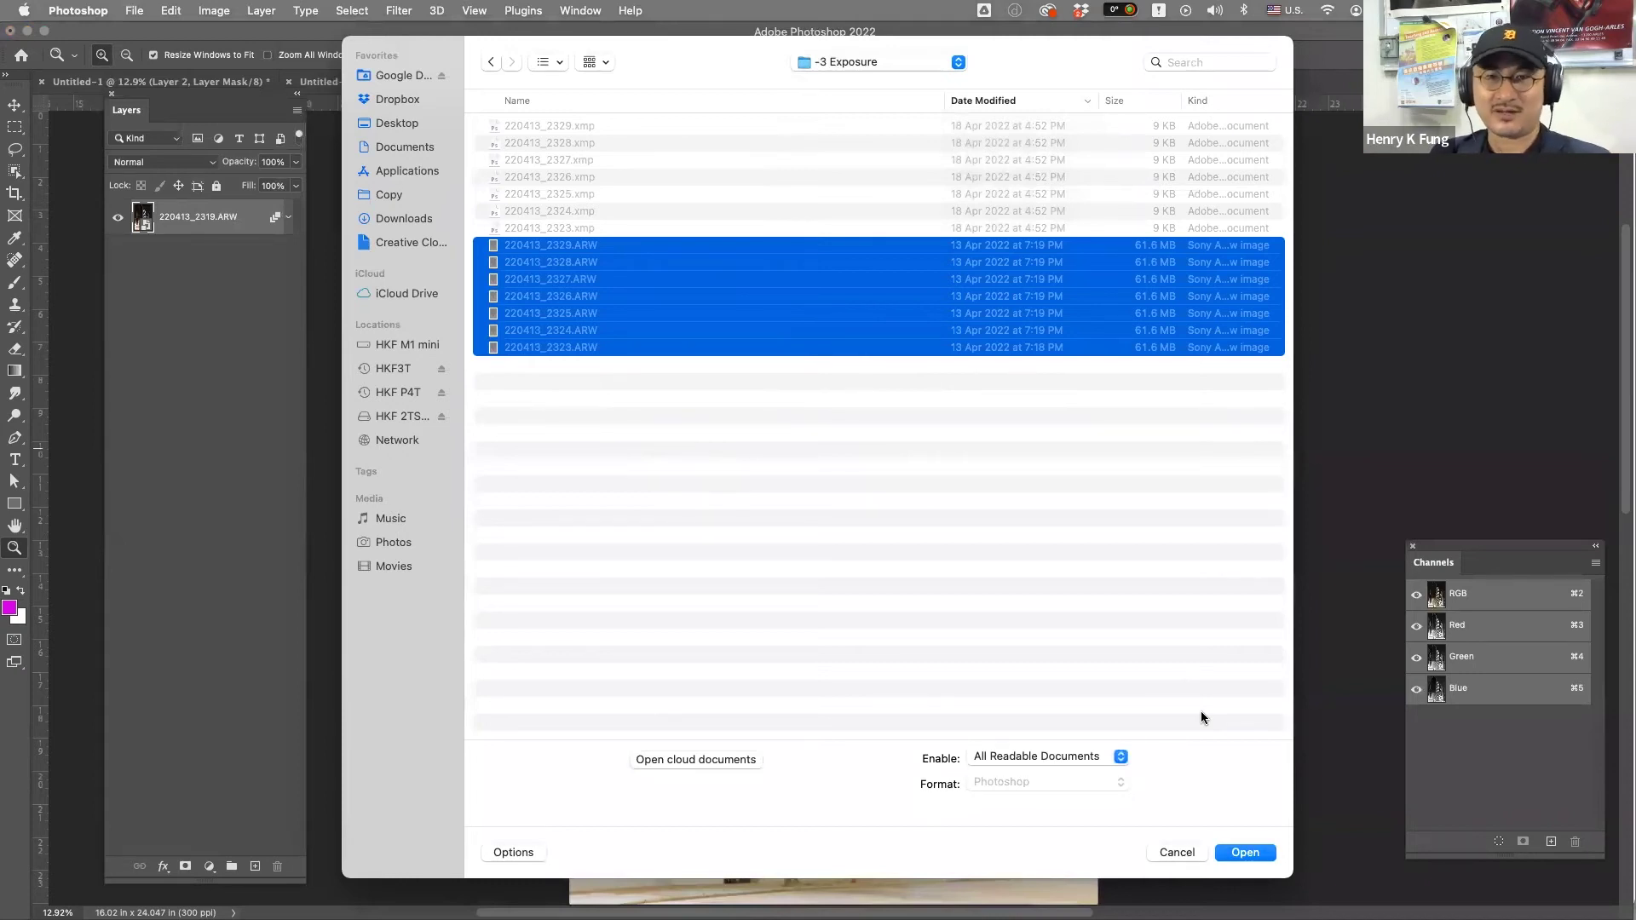
left_click(1176, 853)
left_click(1014, 379)
- Open all seven ARW files, 220413_2323 to 220413_2329, from the -3 Exposure folder in Camera Raw
left_click(130, 11)
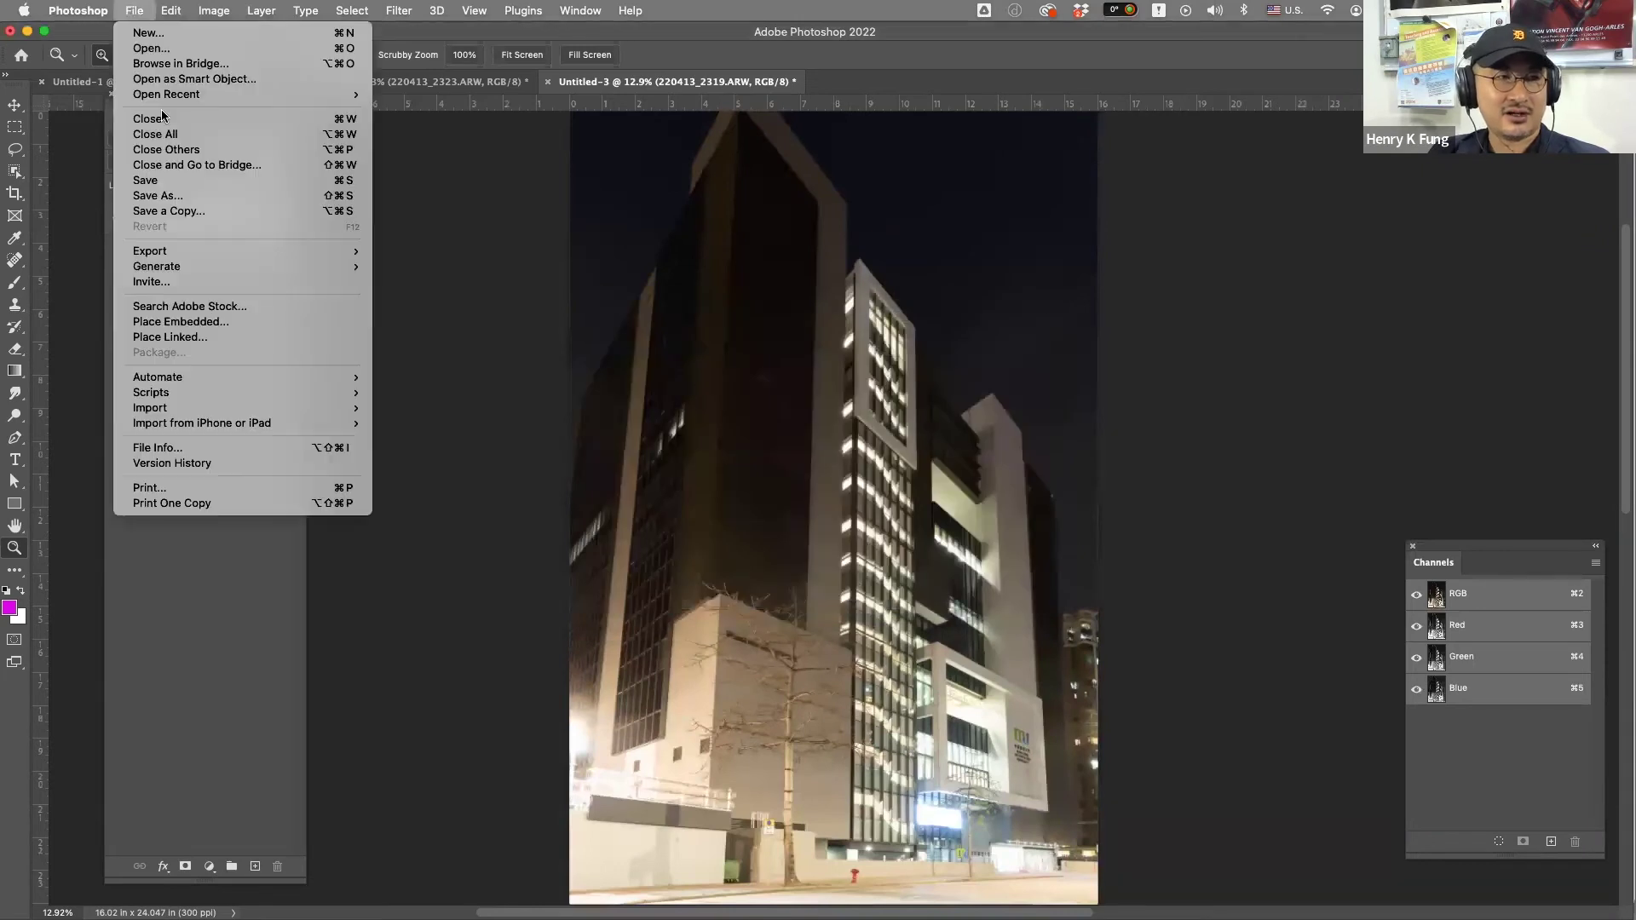
left_click(187, 50)
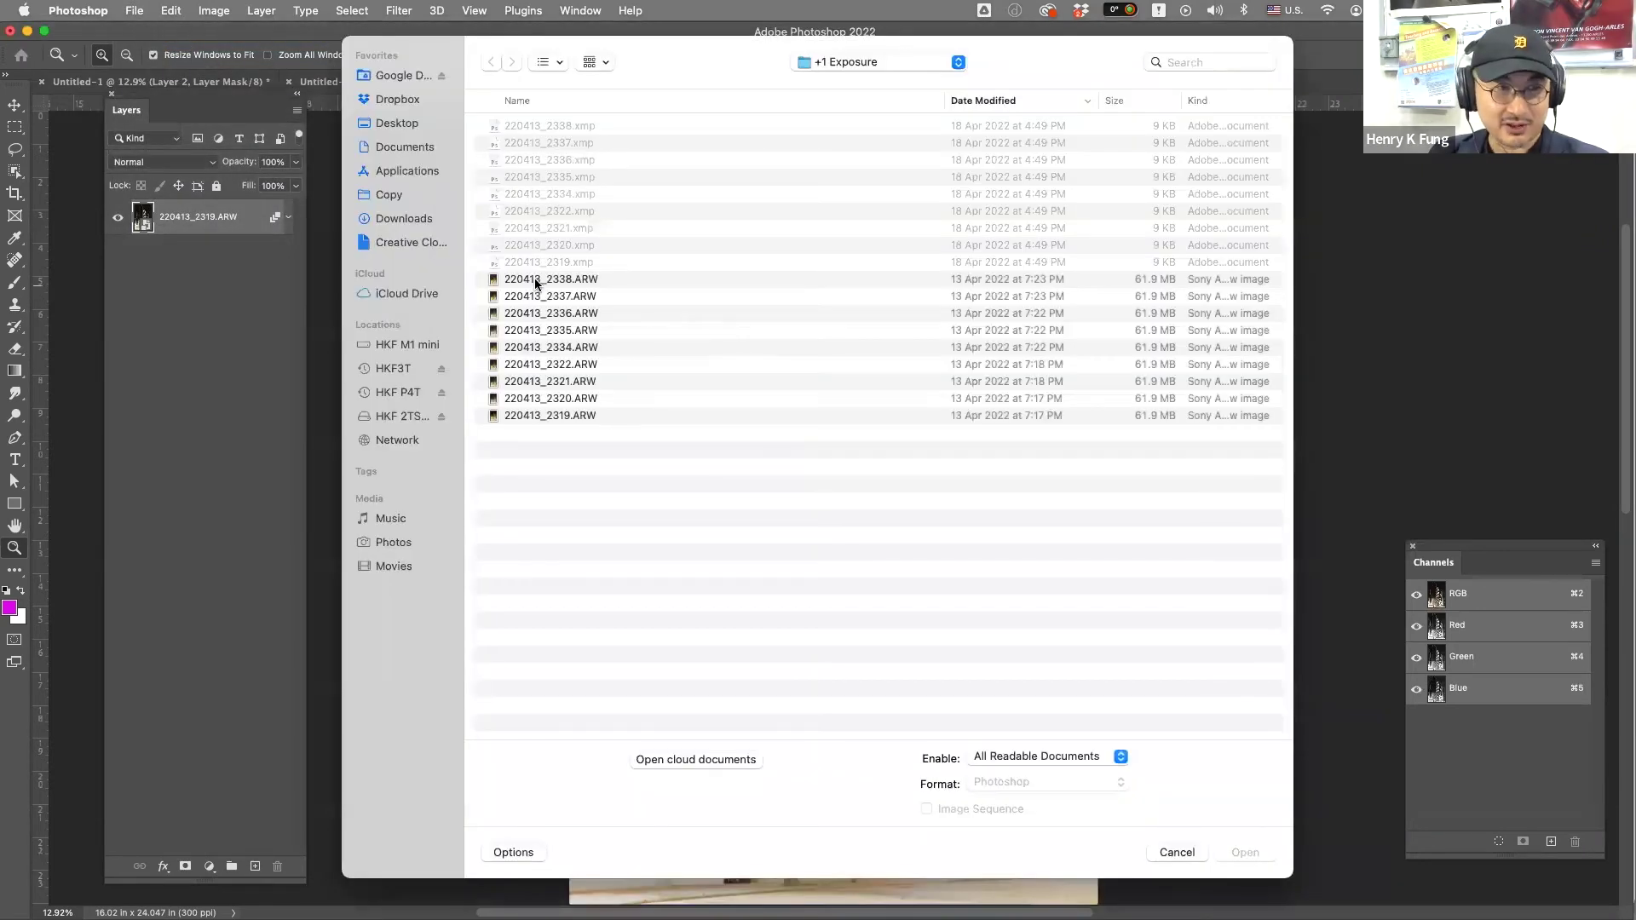
left_click(535, 278)
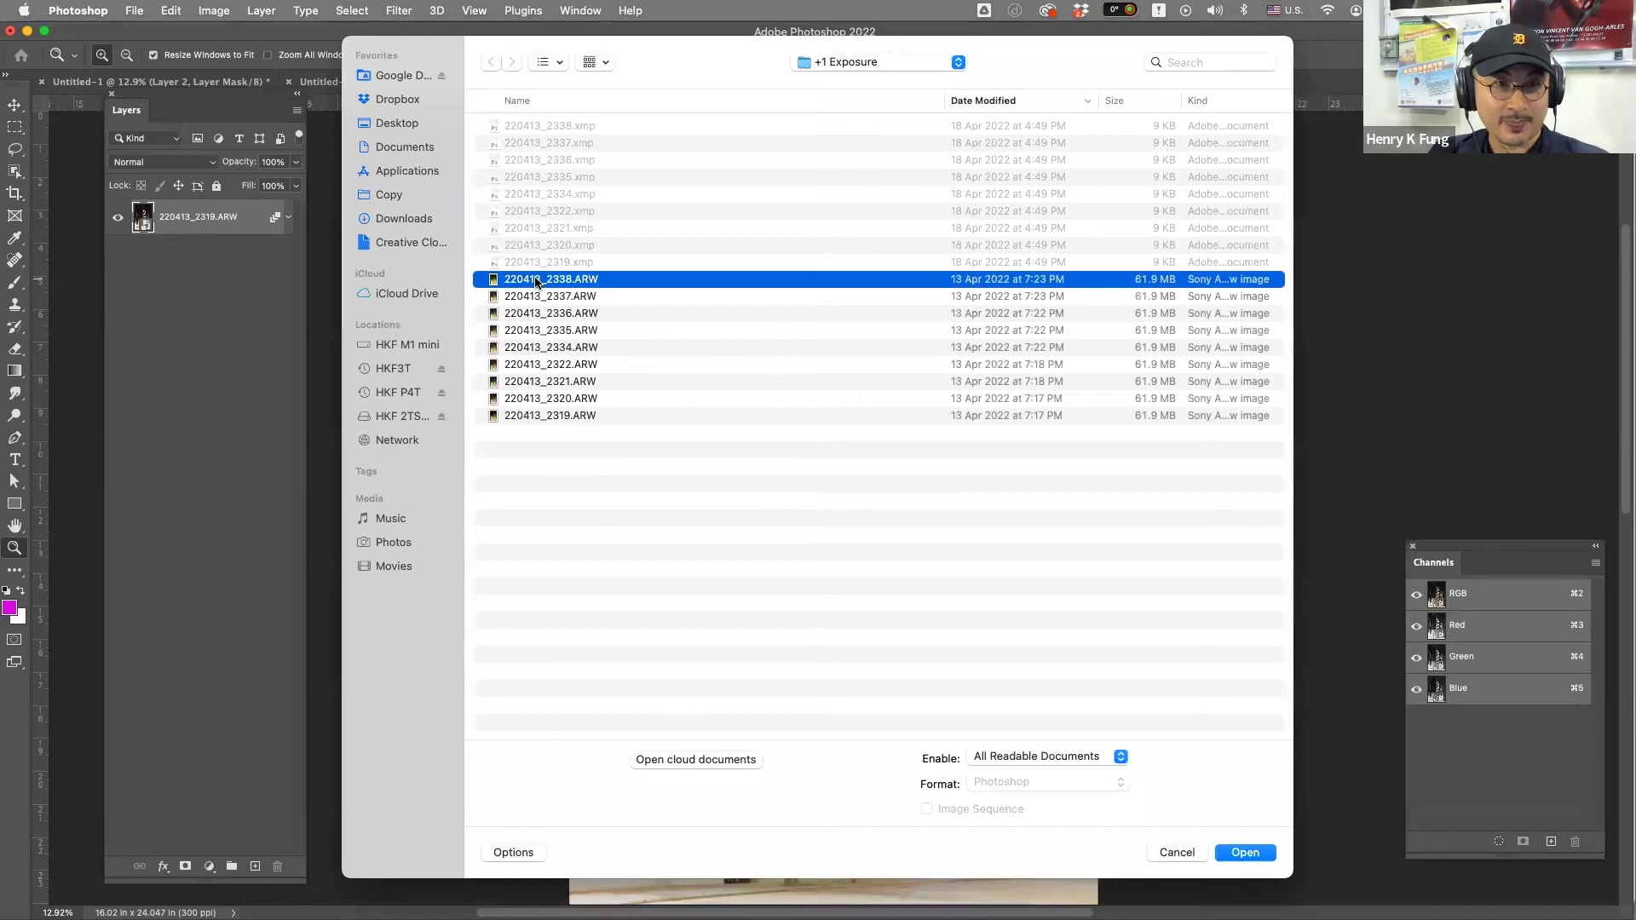
left_click(887, 58)
left_click(886, 82)
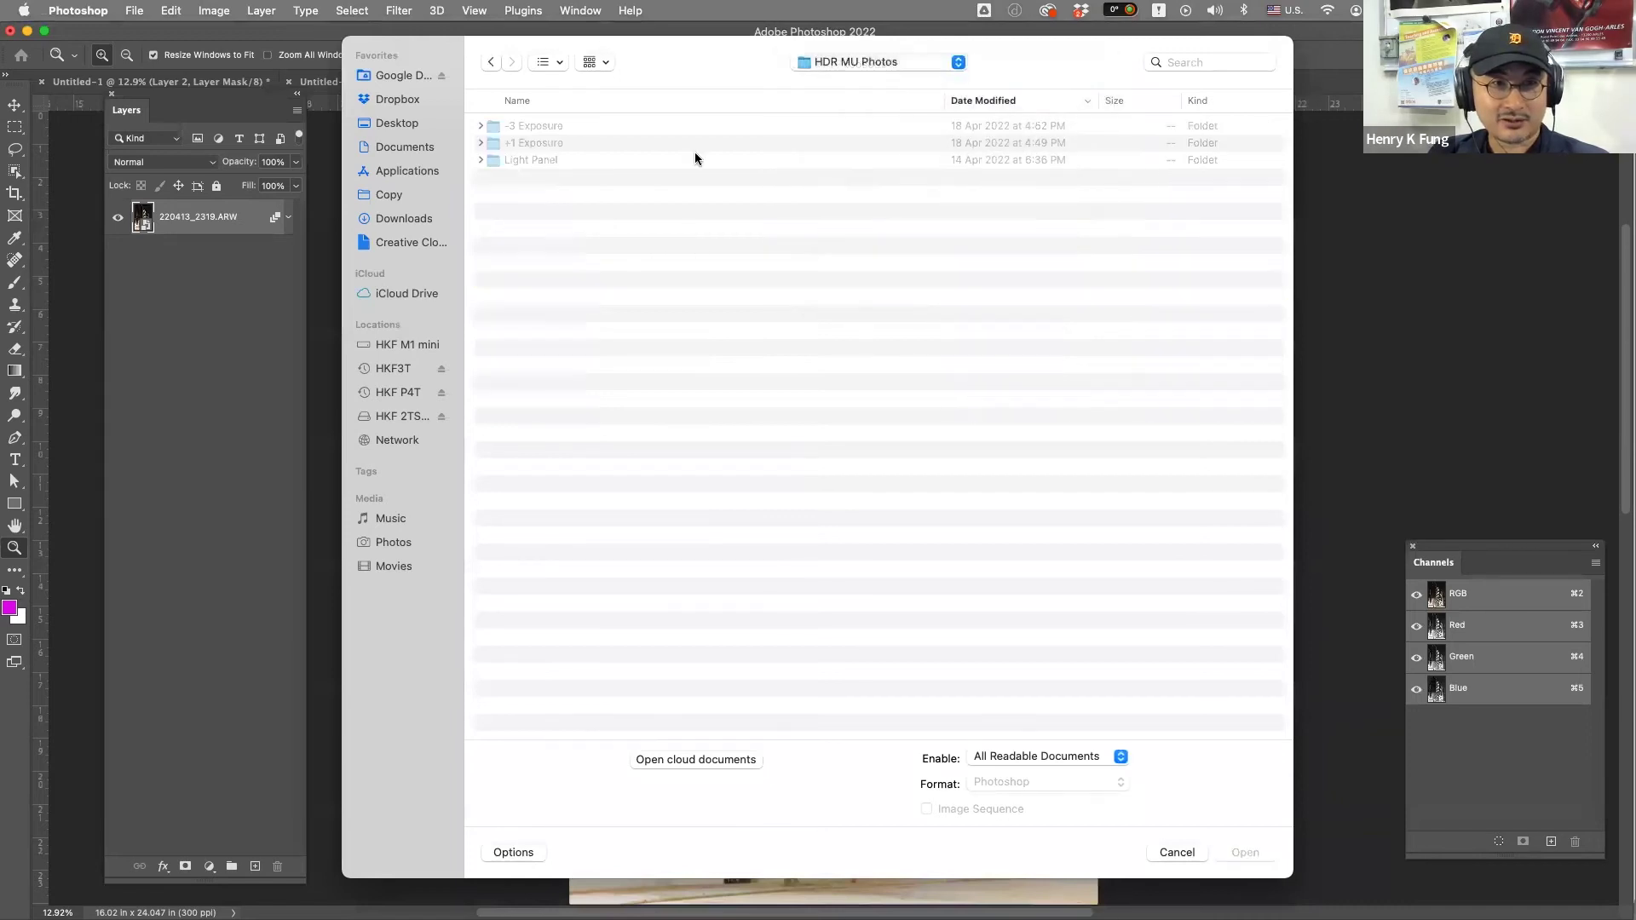
double_click(527, 130)
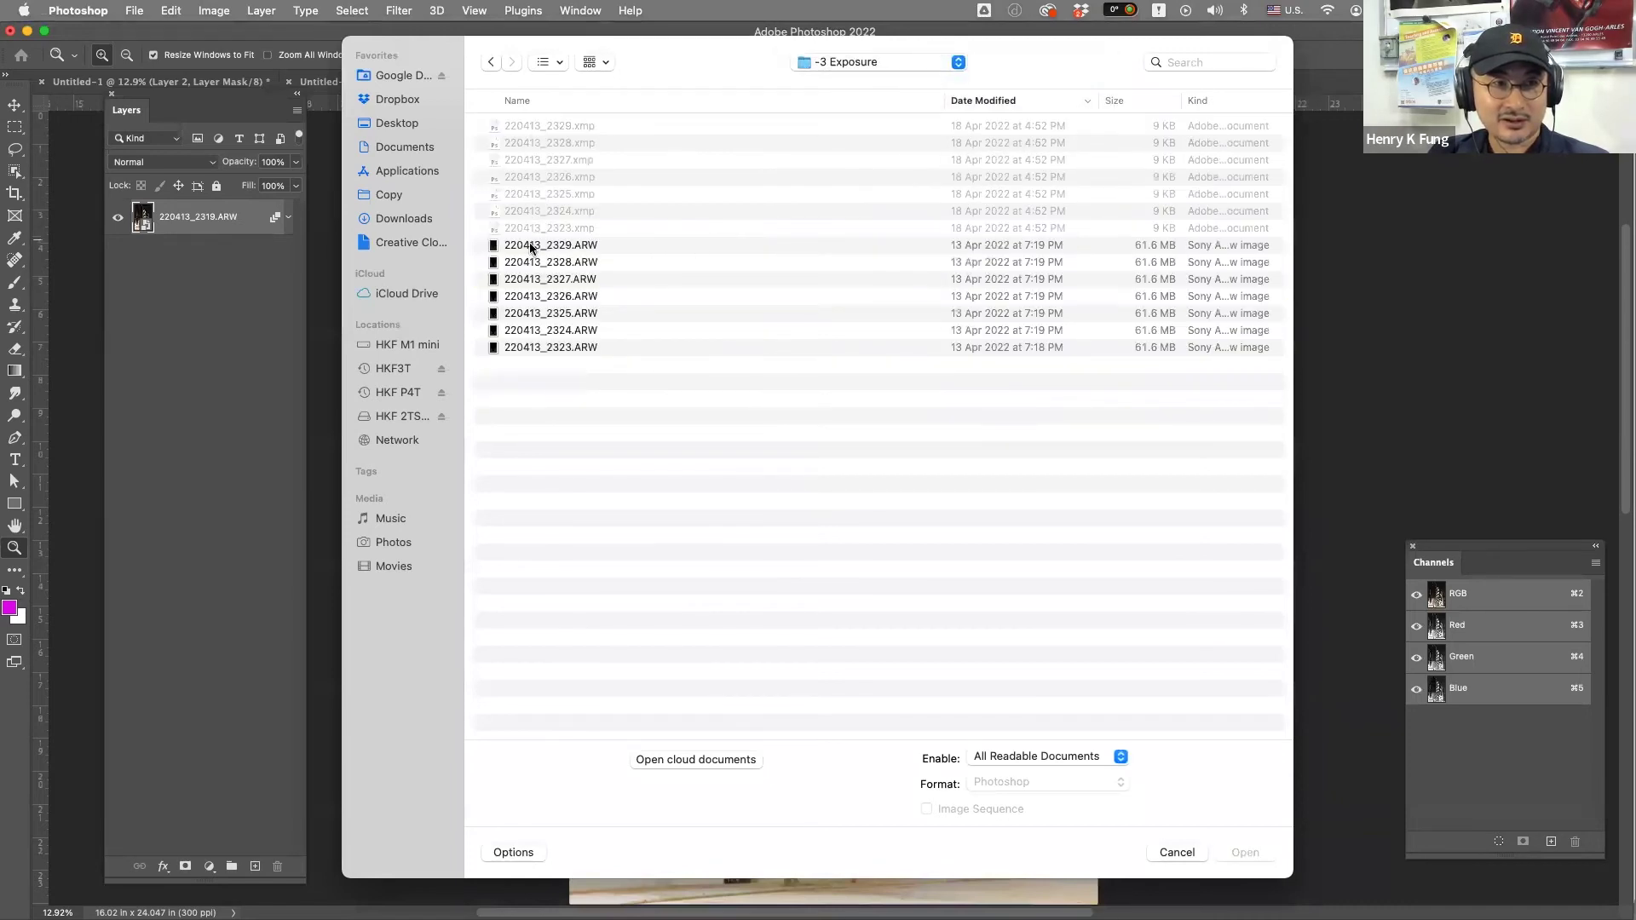
left_click(530, 247)
left_click(534, 346, "shift")
left_click(1251, 856)
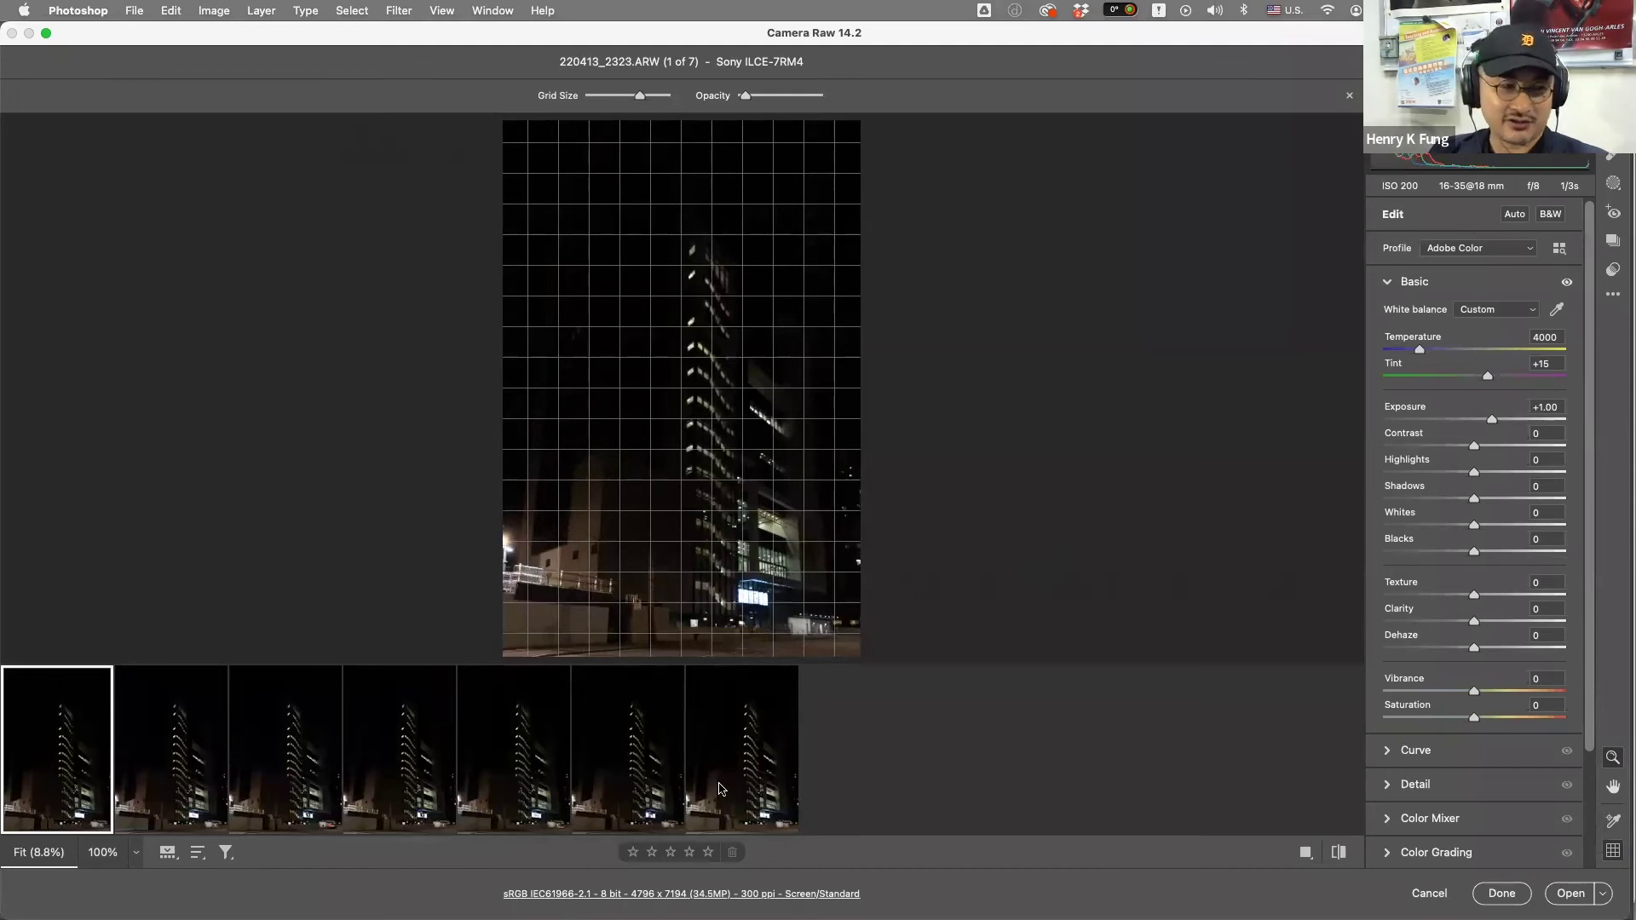
- Select all seven raw frames and set their exposure to +2.00
left_click(741, 750, "shift")
left_click_drag(1492, 420, 1507, 421)
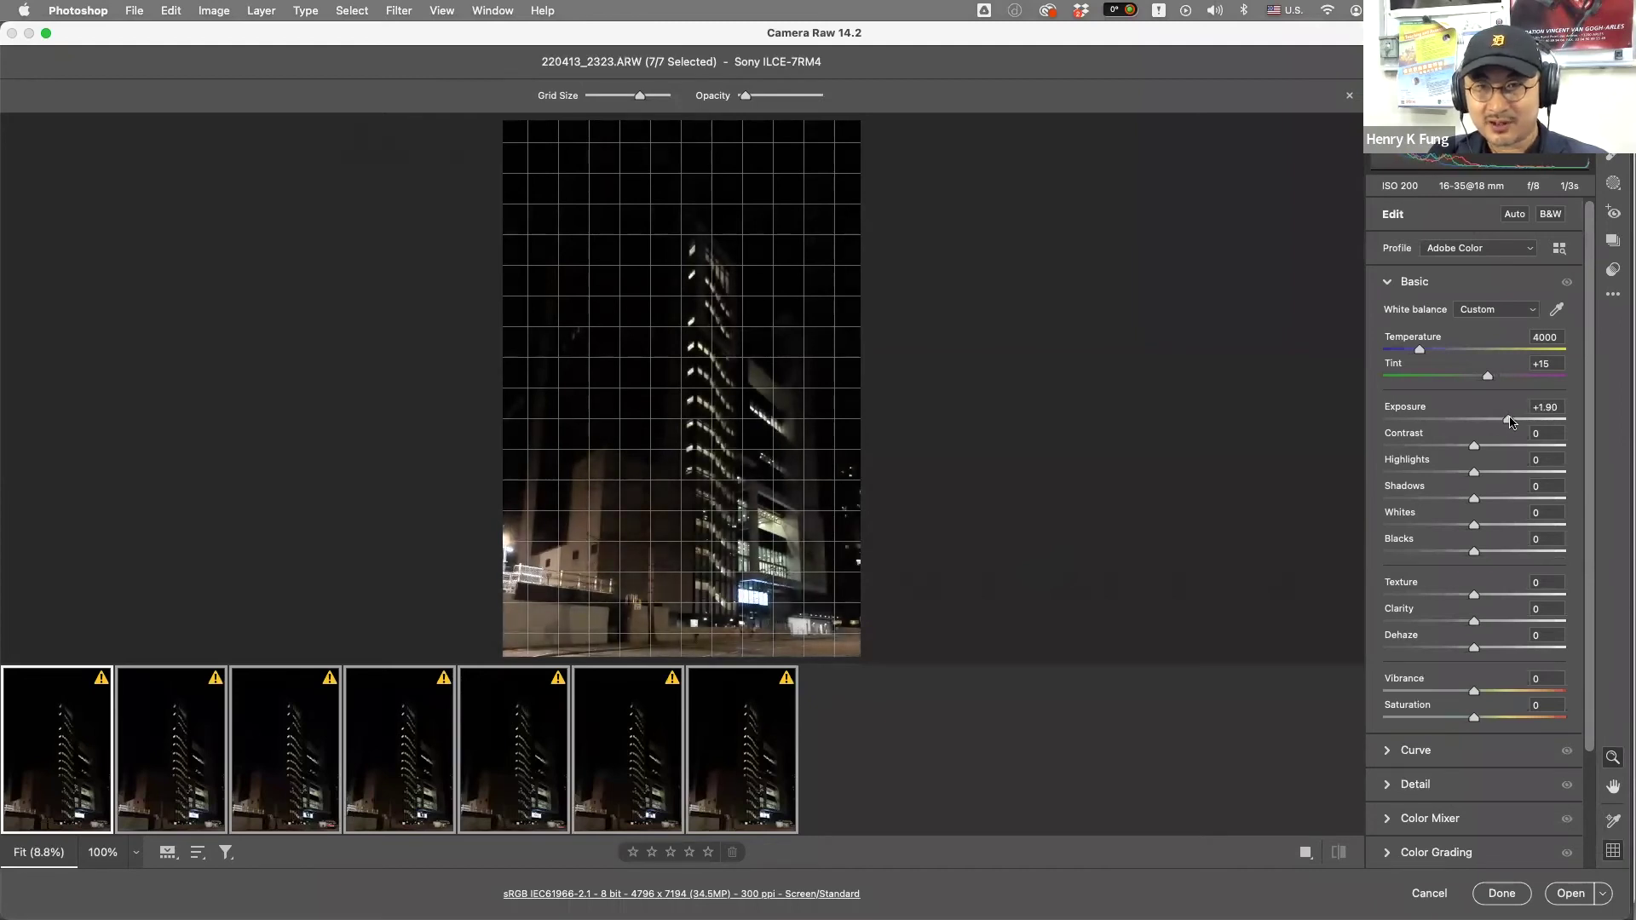
- Set Noise Reduction to 20 and Color Noise Reduction to 40 for all seven selected frames
mouse_move(770, 506)
left_mouse_down()
mouse_move(855, 592)
mouse_move(818, 259)
mouse_move(811, 387)
mouse_move(851, 409)
mouse_move(756, 365)
mouse_move(817, 380)
mouse_move(873, 292)
mouse_move(777, 487)
left_mouse_up()
scroll(777, 487, "down", 8)
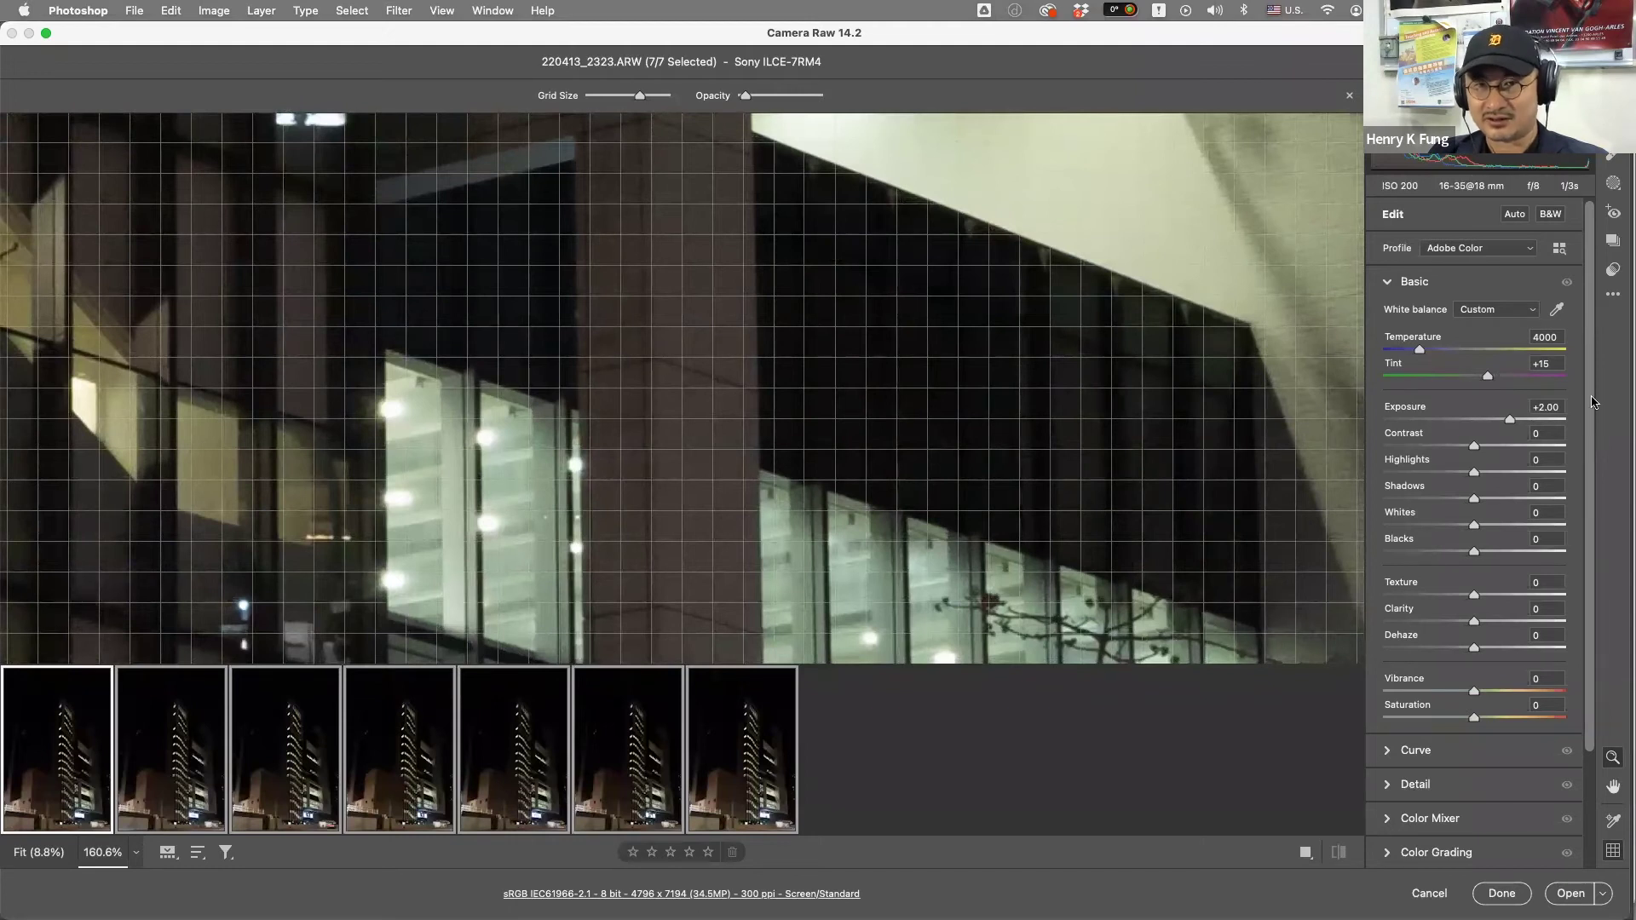
scroll(1540, 630, "down", 1)
scroll(1452, 810, "down", 3)
scroll(1448, 775, "down", 3)
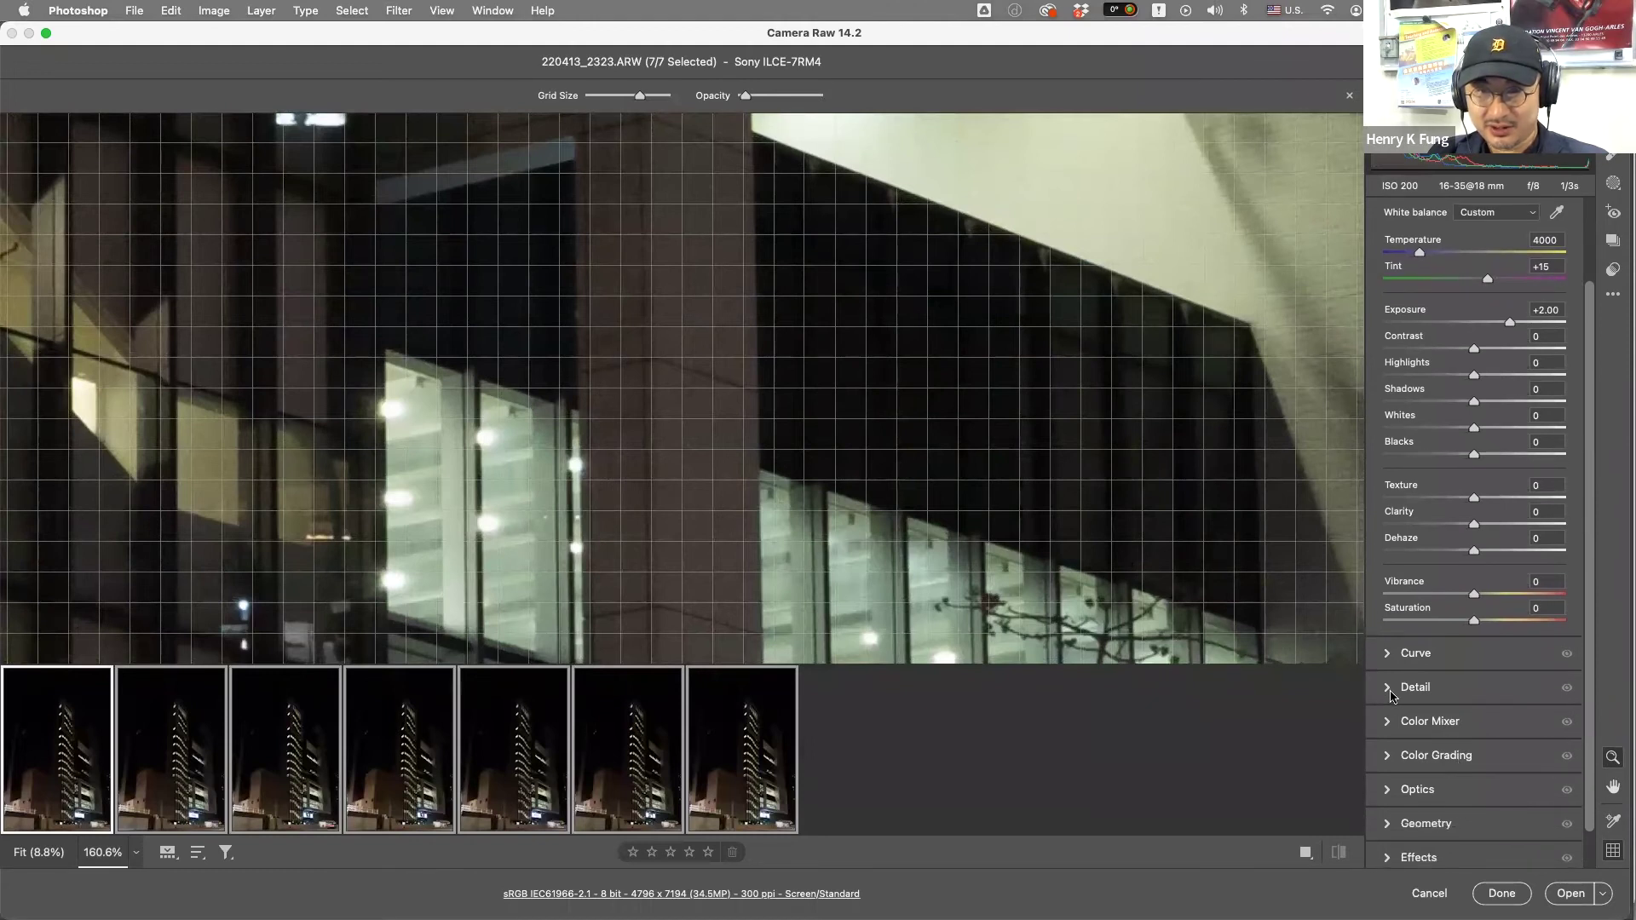
left_click(1390, 688)
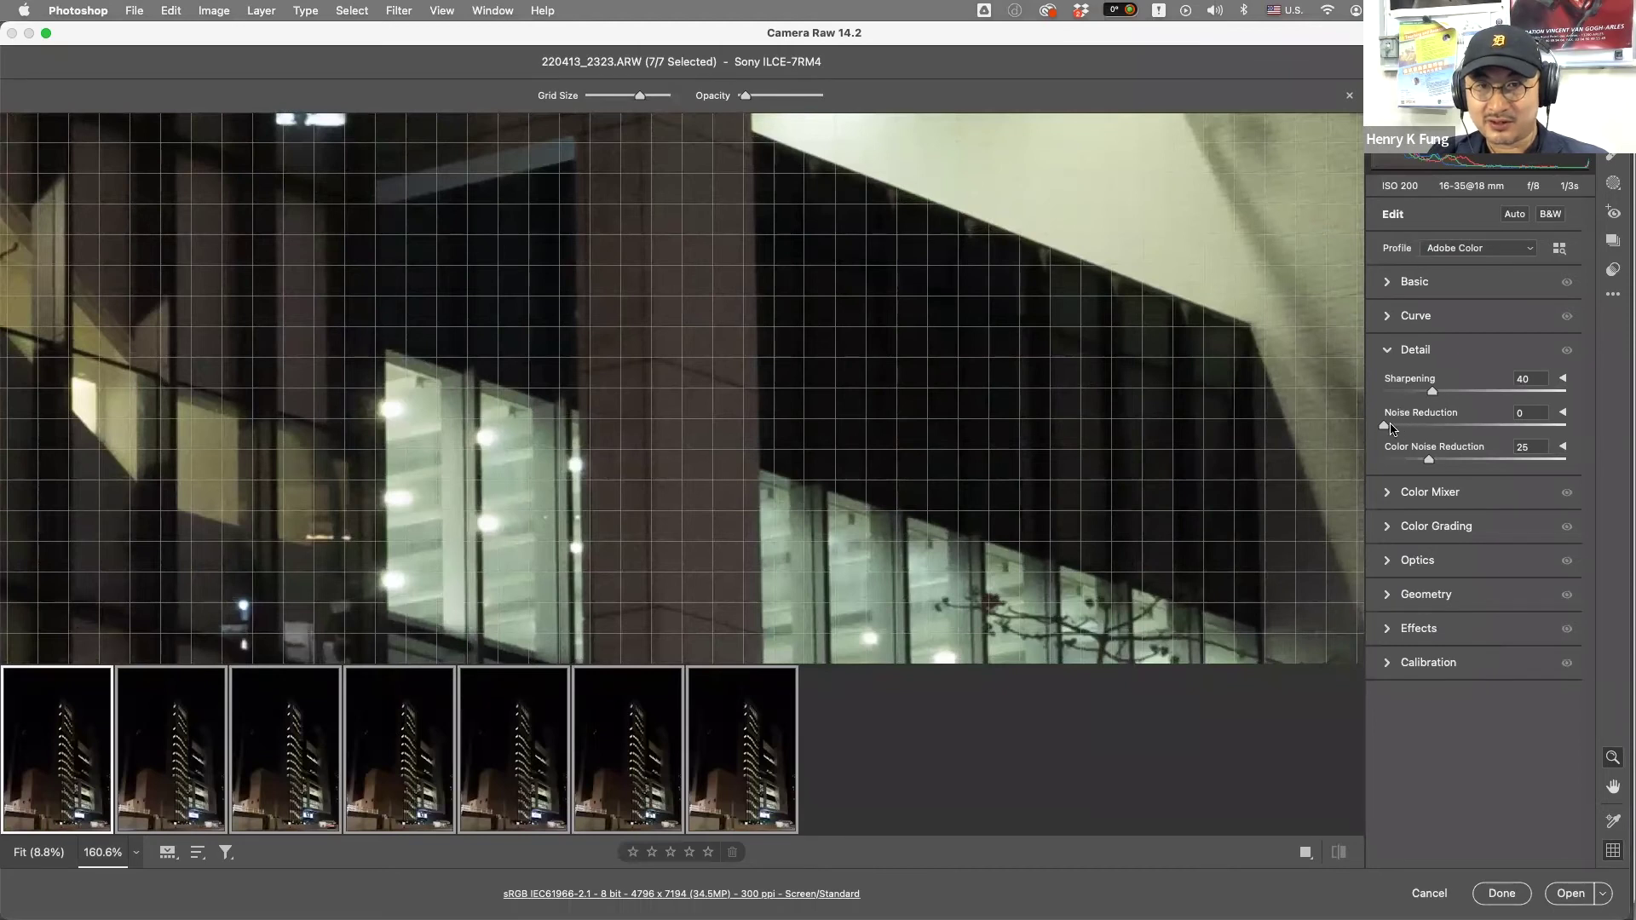
left_click_drag(1415, 426, 1424, 427)
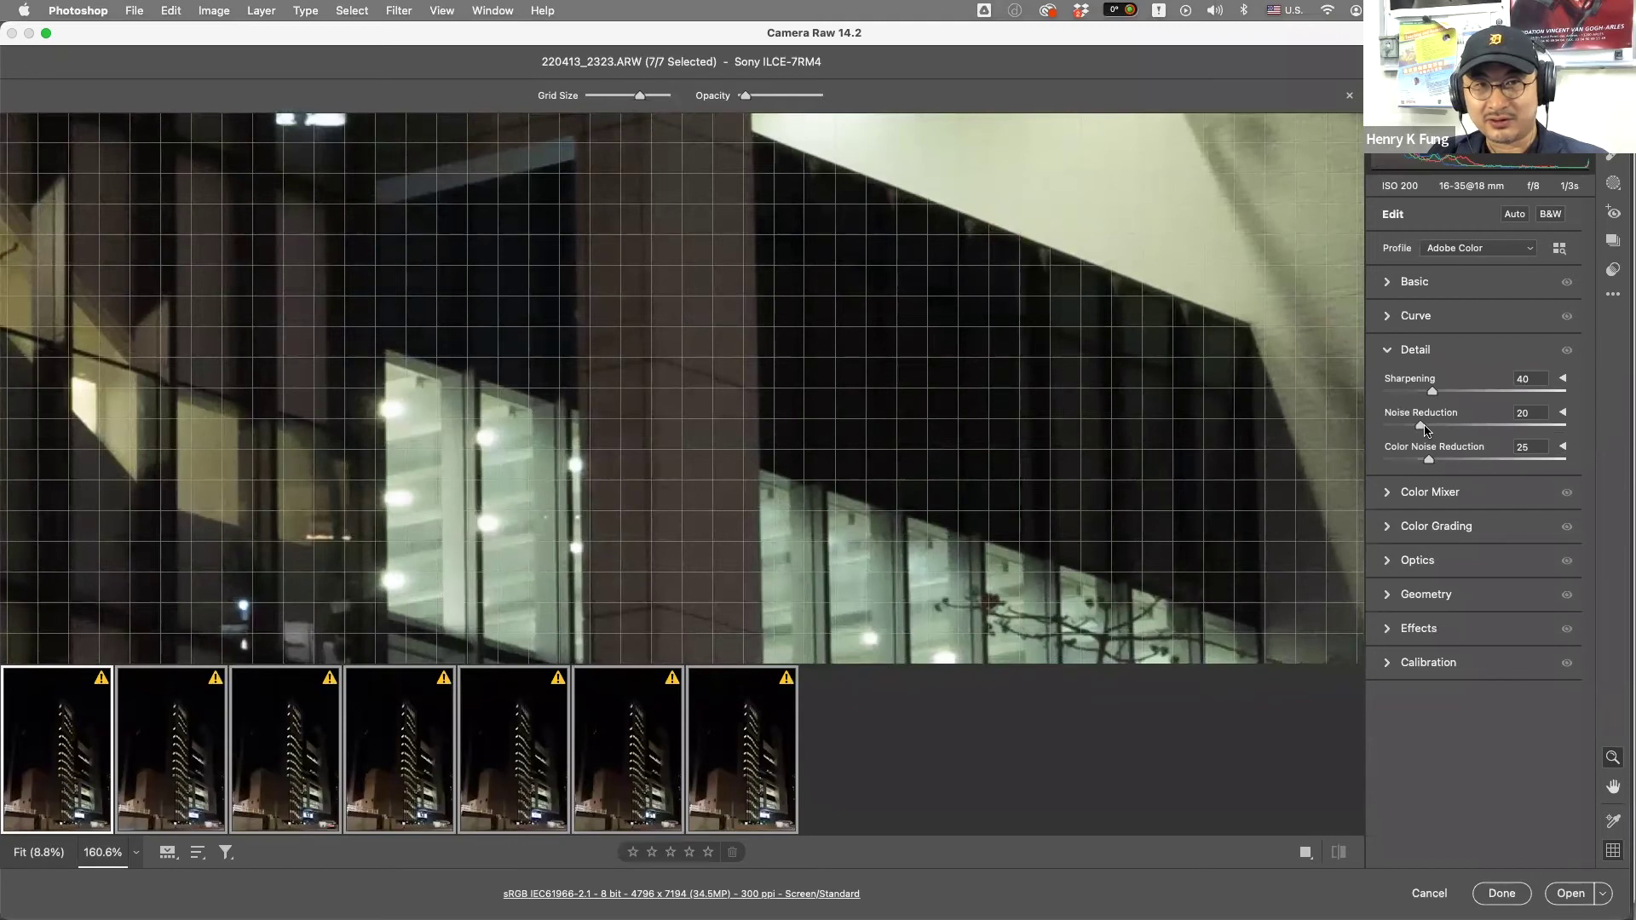
left_click_drag(1021, 315, 1076, 624)
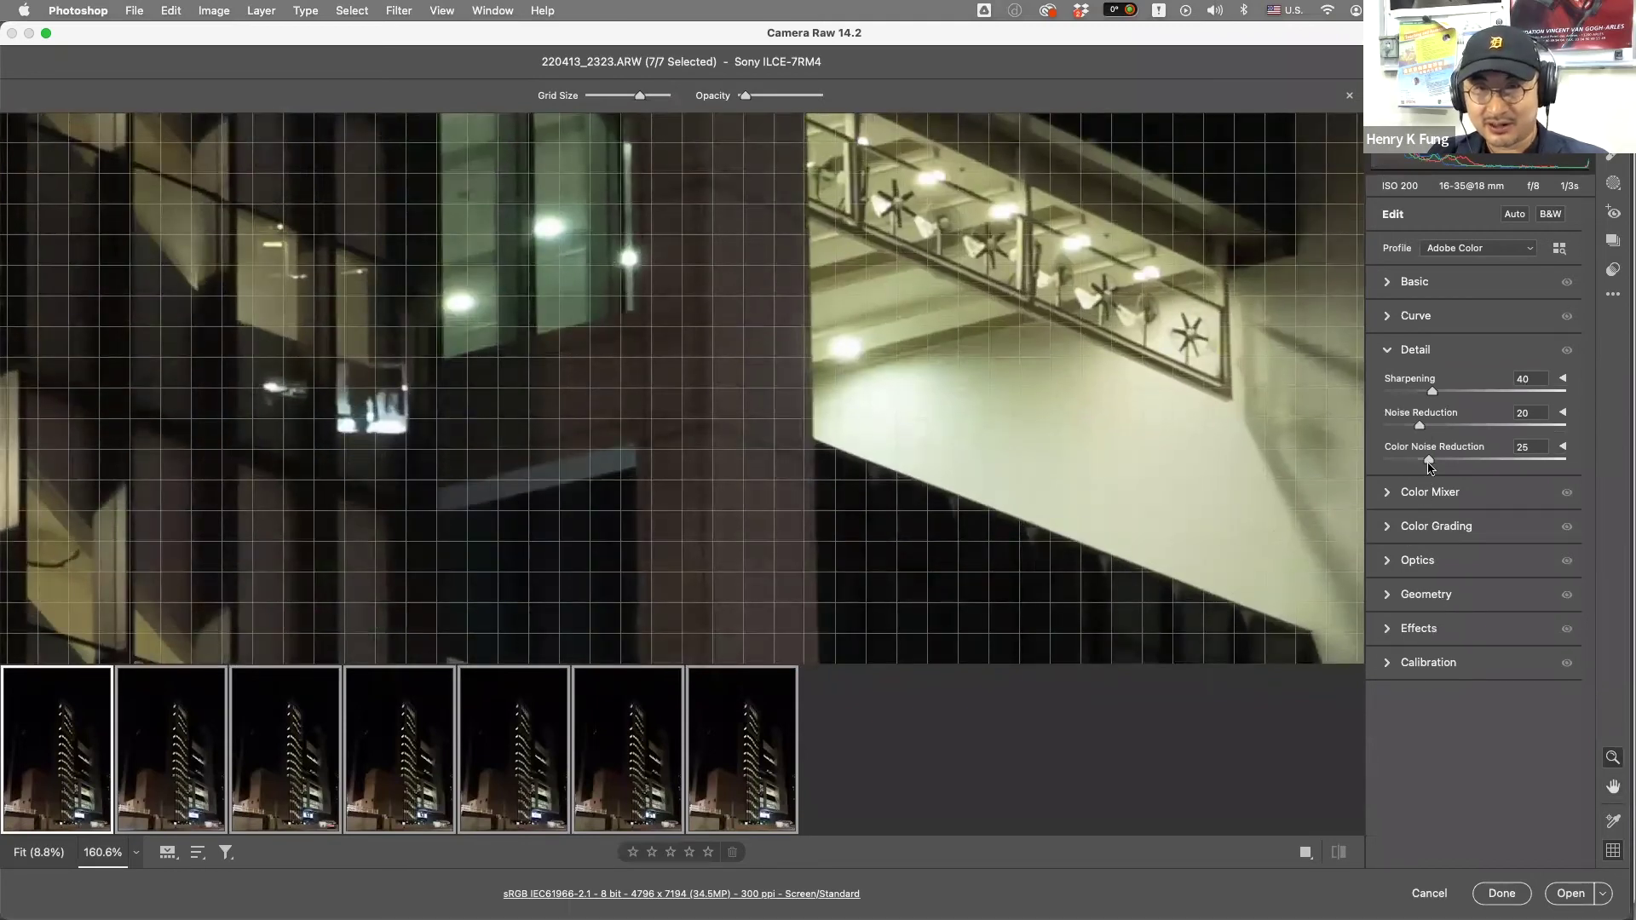
left_click_drag(1430, 461, 1441, 460)
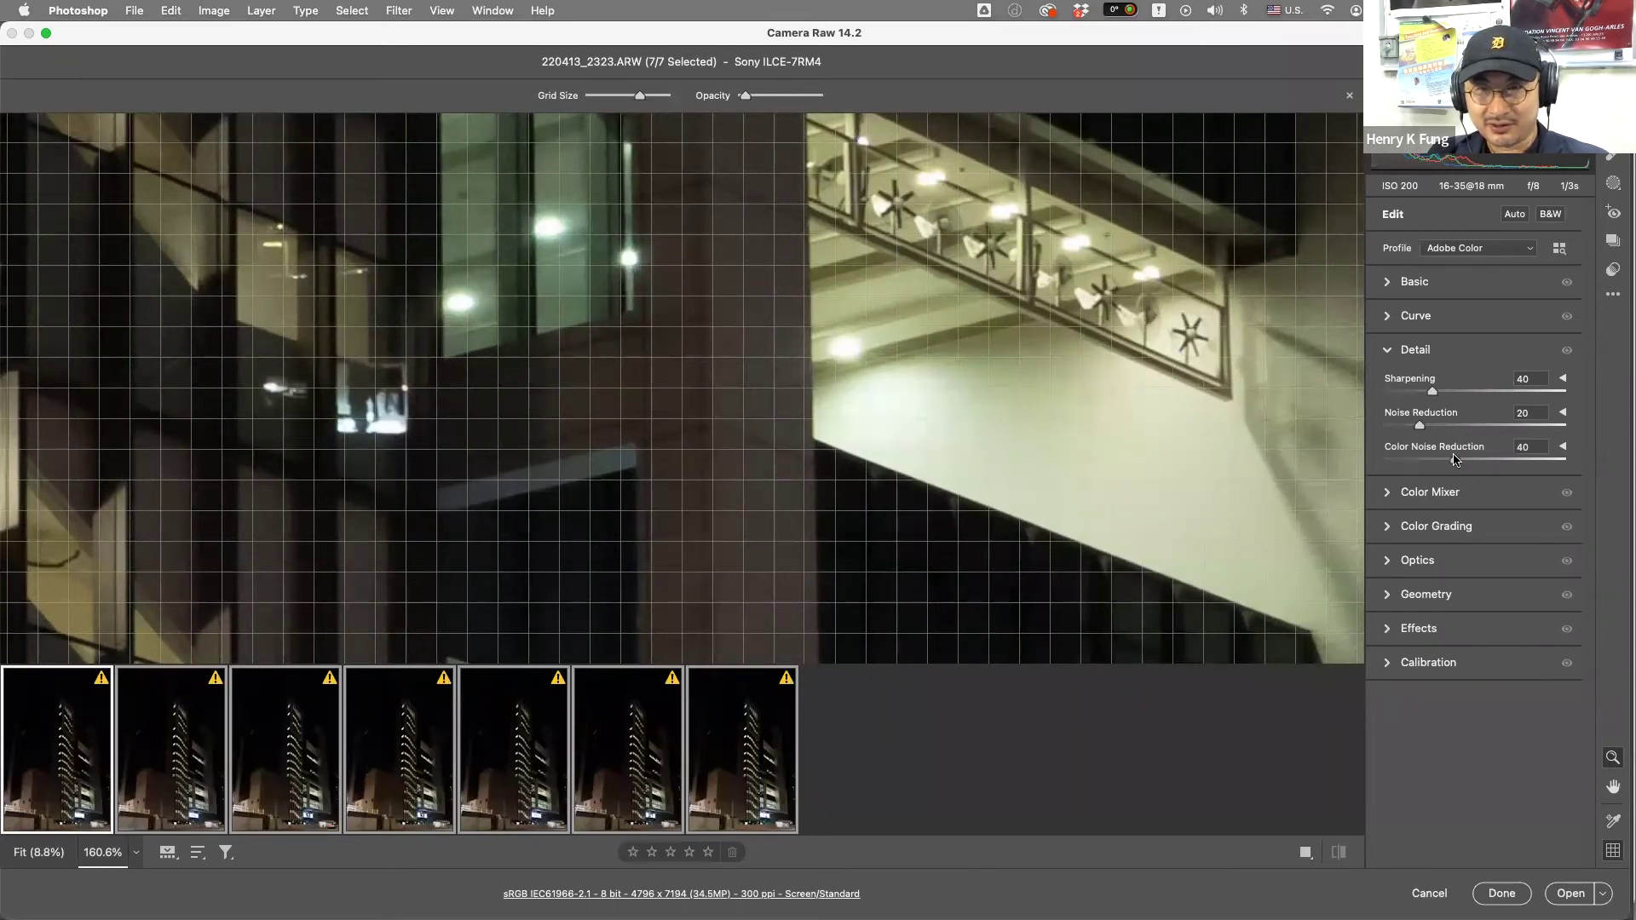
- Check the noise reduction on the facade up close, then save the raw adjustments without opening the images
scroll(931, 431, "up", 5)
key("space")
left_click_drag(742, 365, 910, 482)
left_click_drag(980, 324, 887, 537)
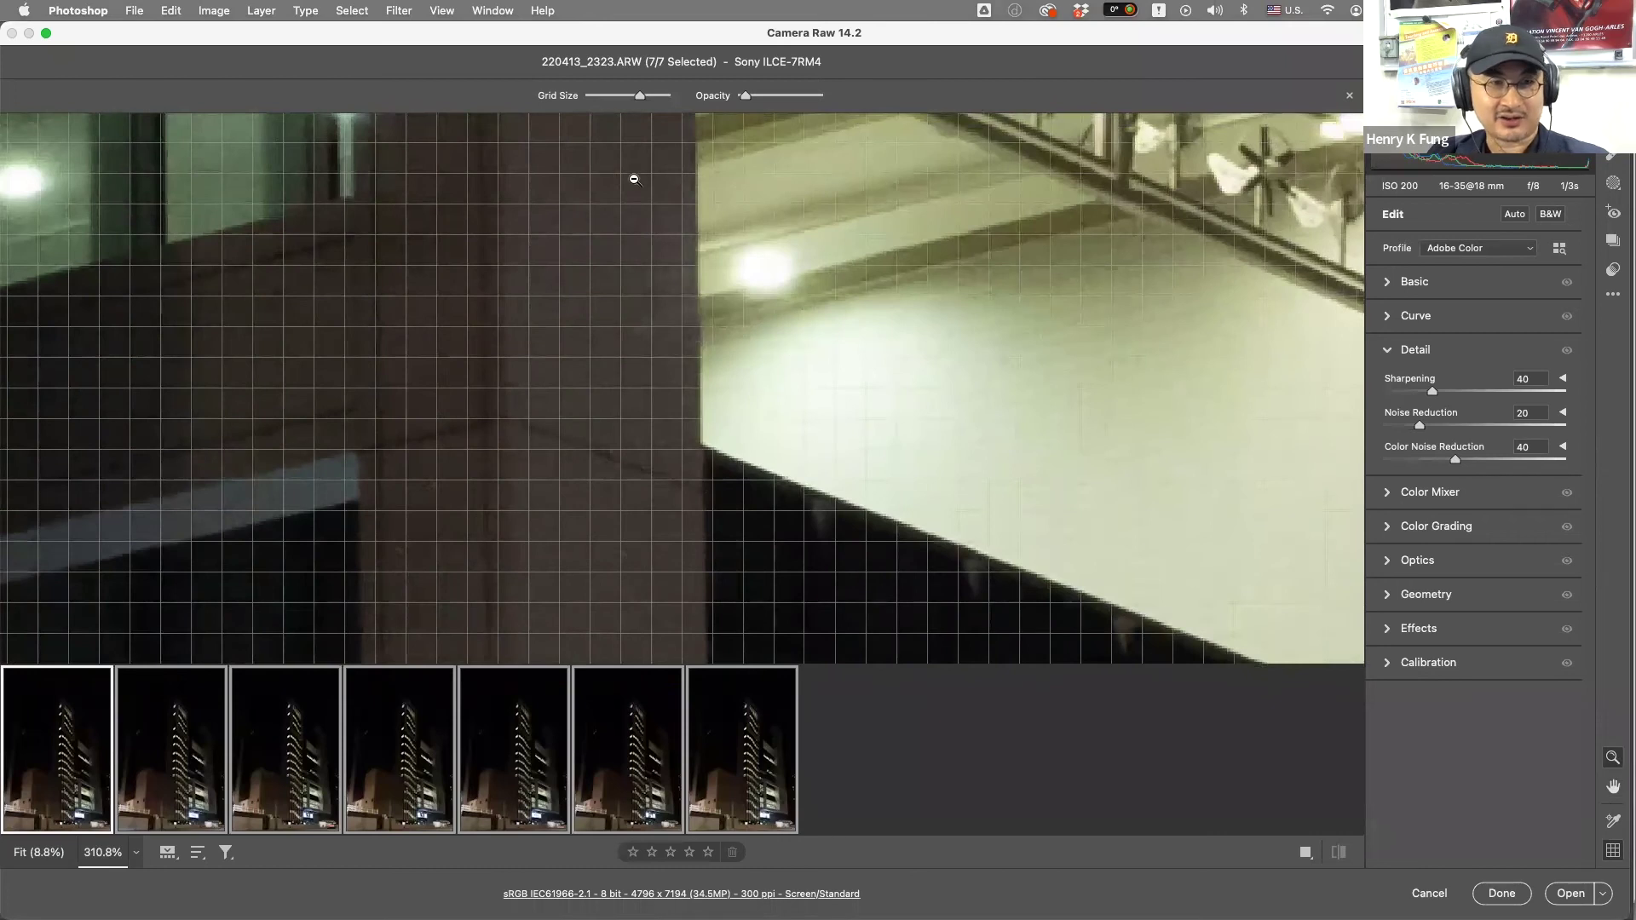
key("super+0")
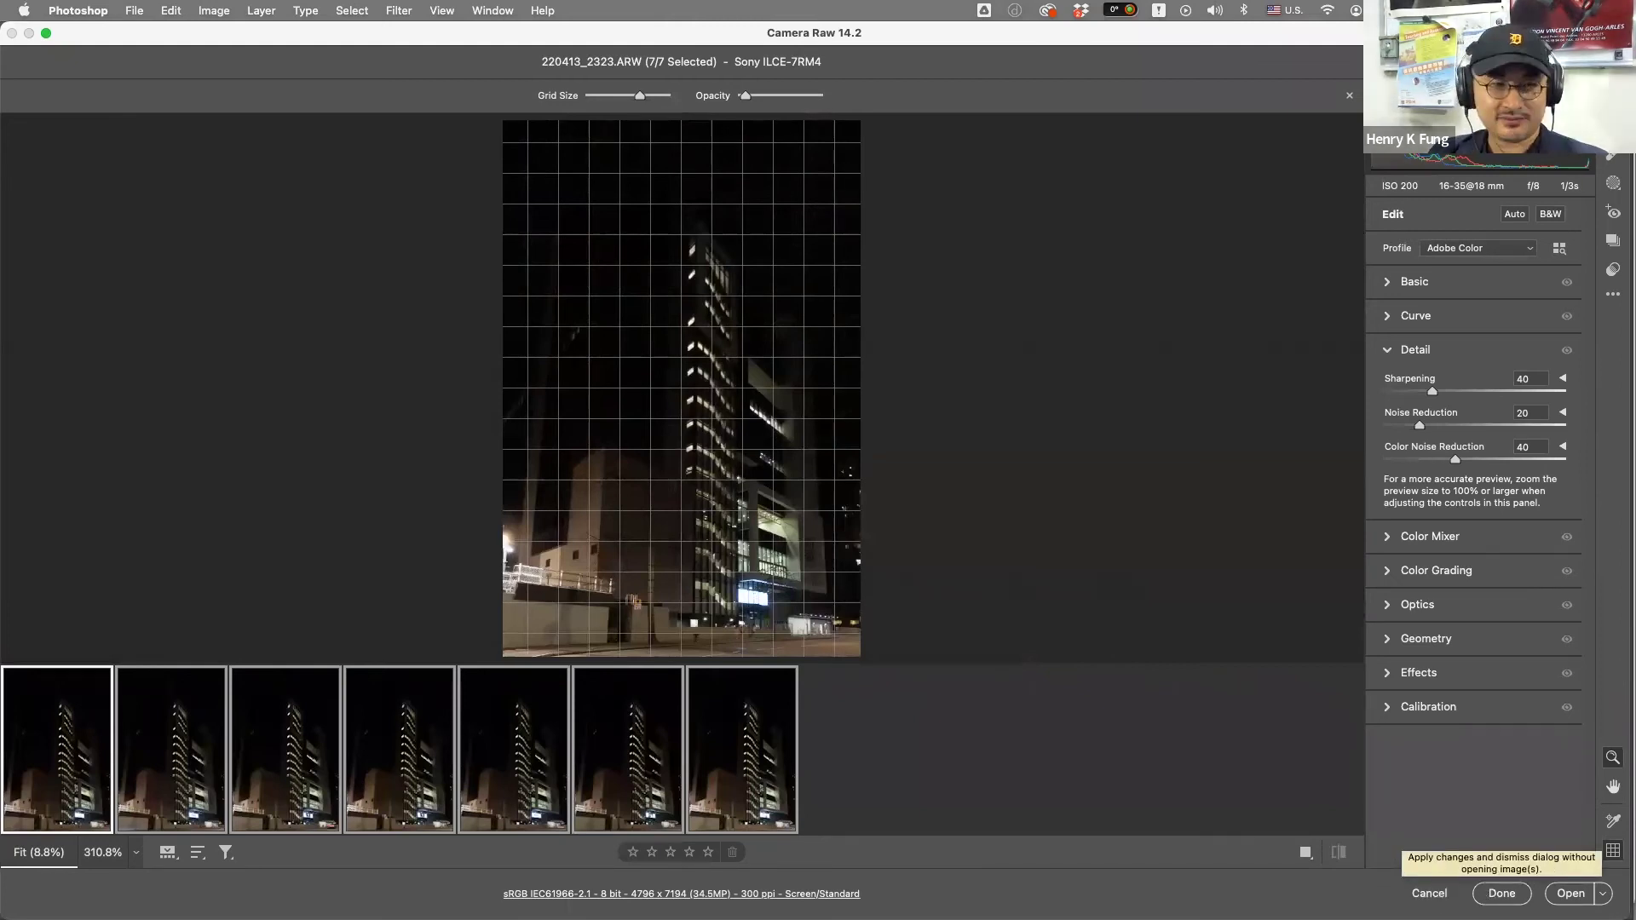
left_click(1501, 893)
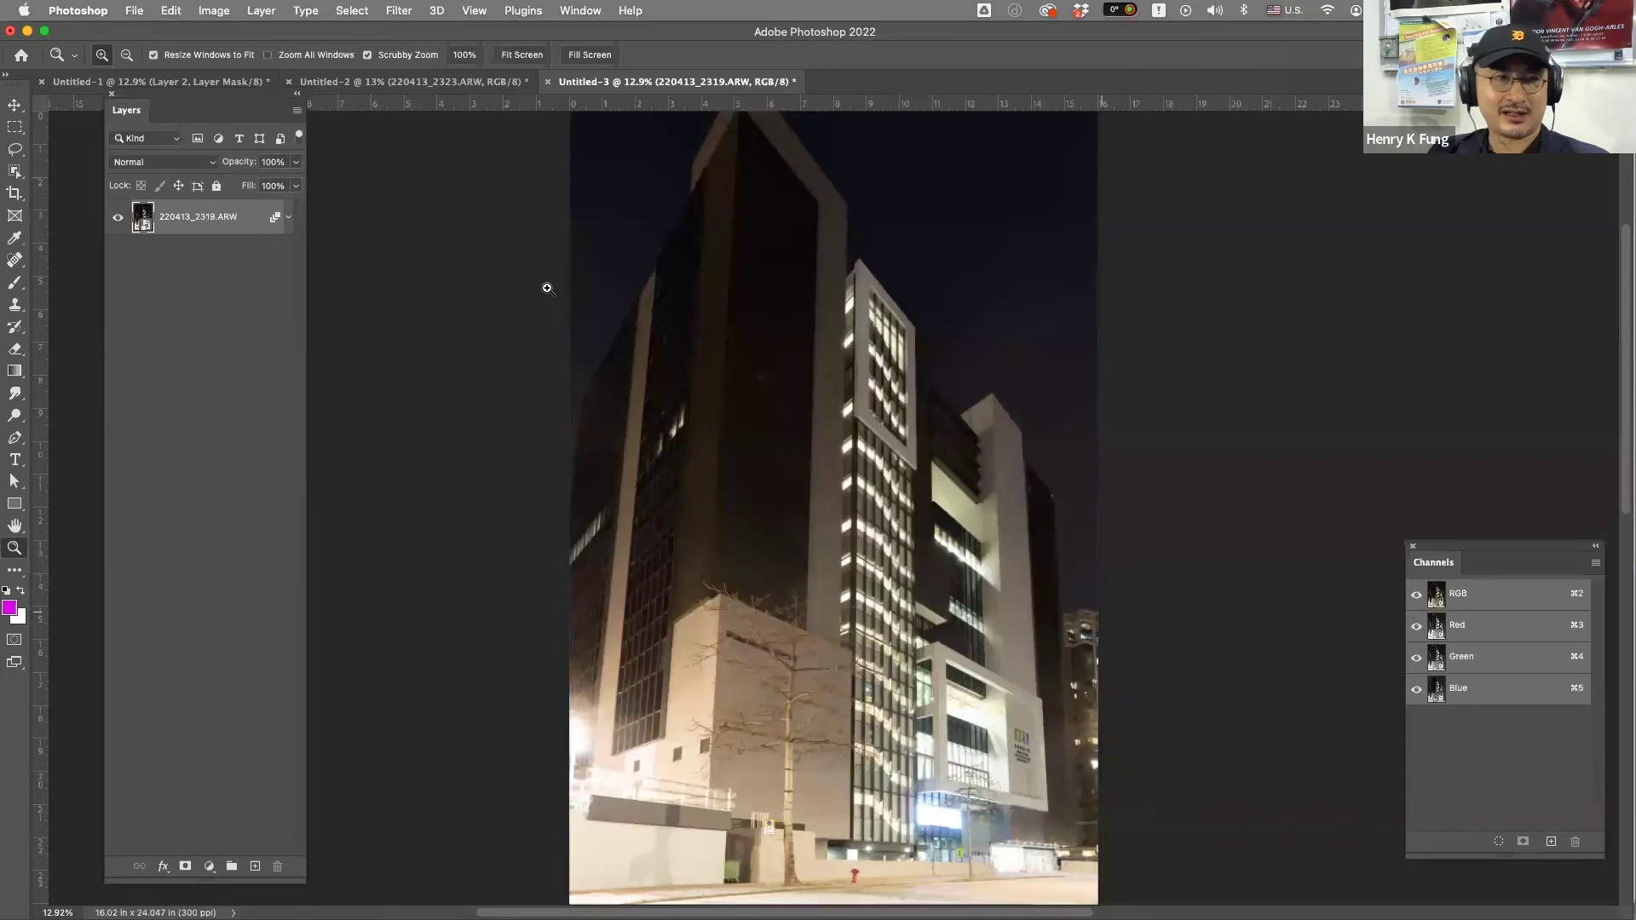
- Run the Statistics script with Median stack mode and automatic alignment on files 220413_2323 to 220413_2329 from the -3 Exposure folder
left_click(134, 10)
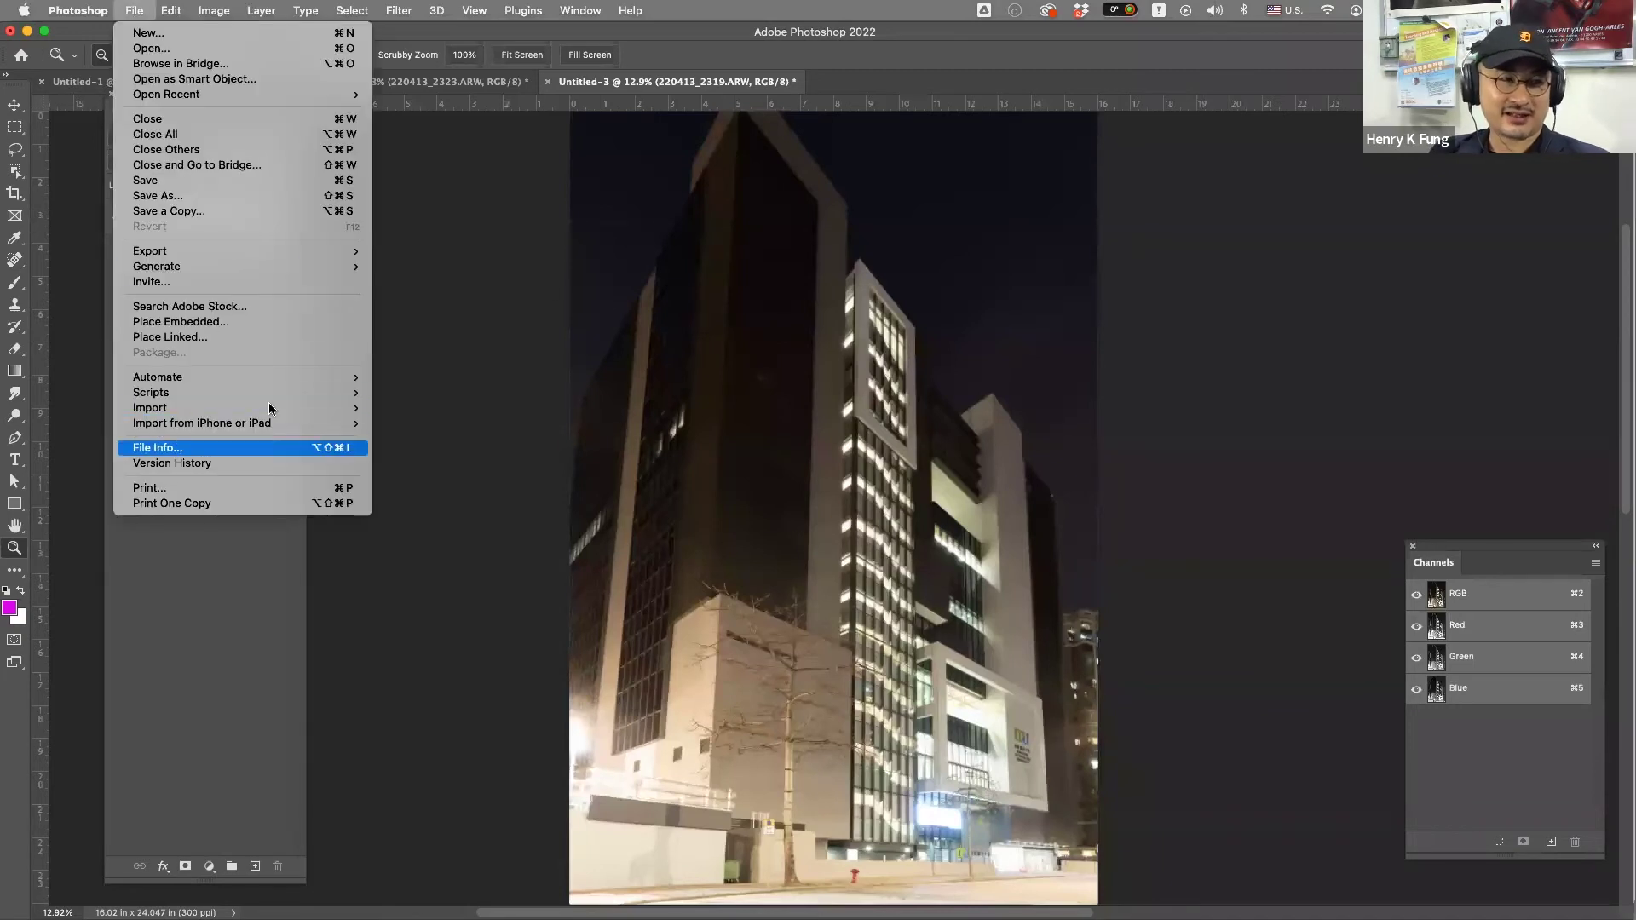
mouse_move(269, 379)
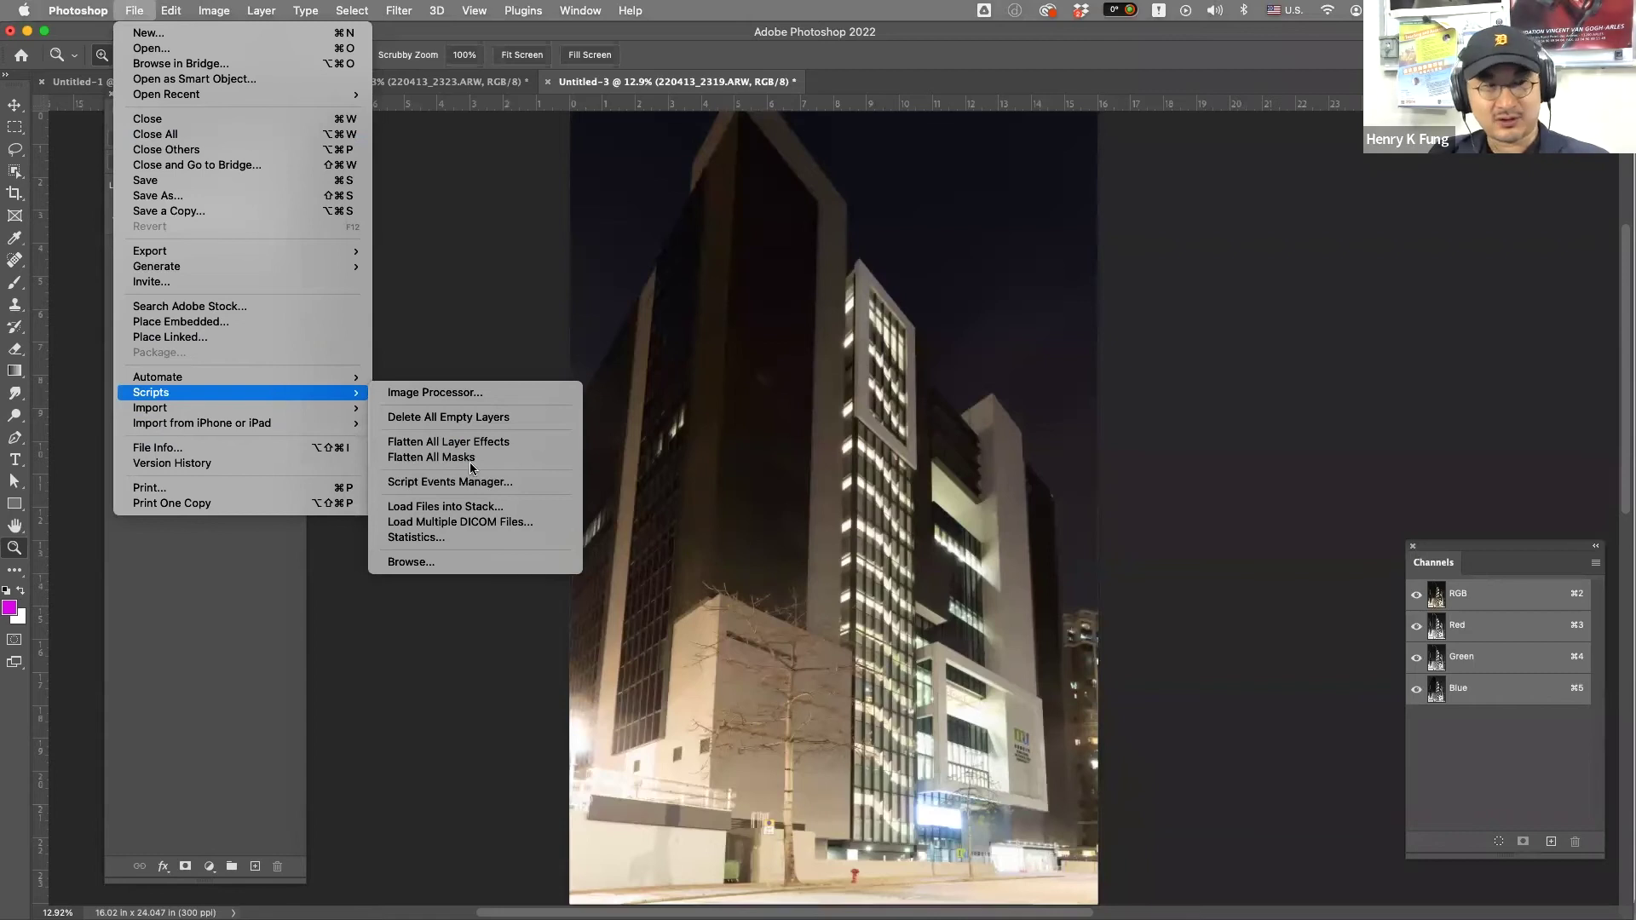
left_click(490, 539)
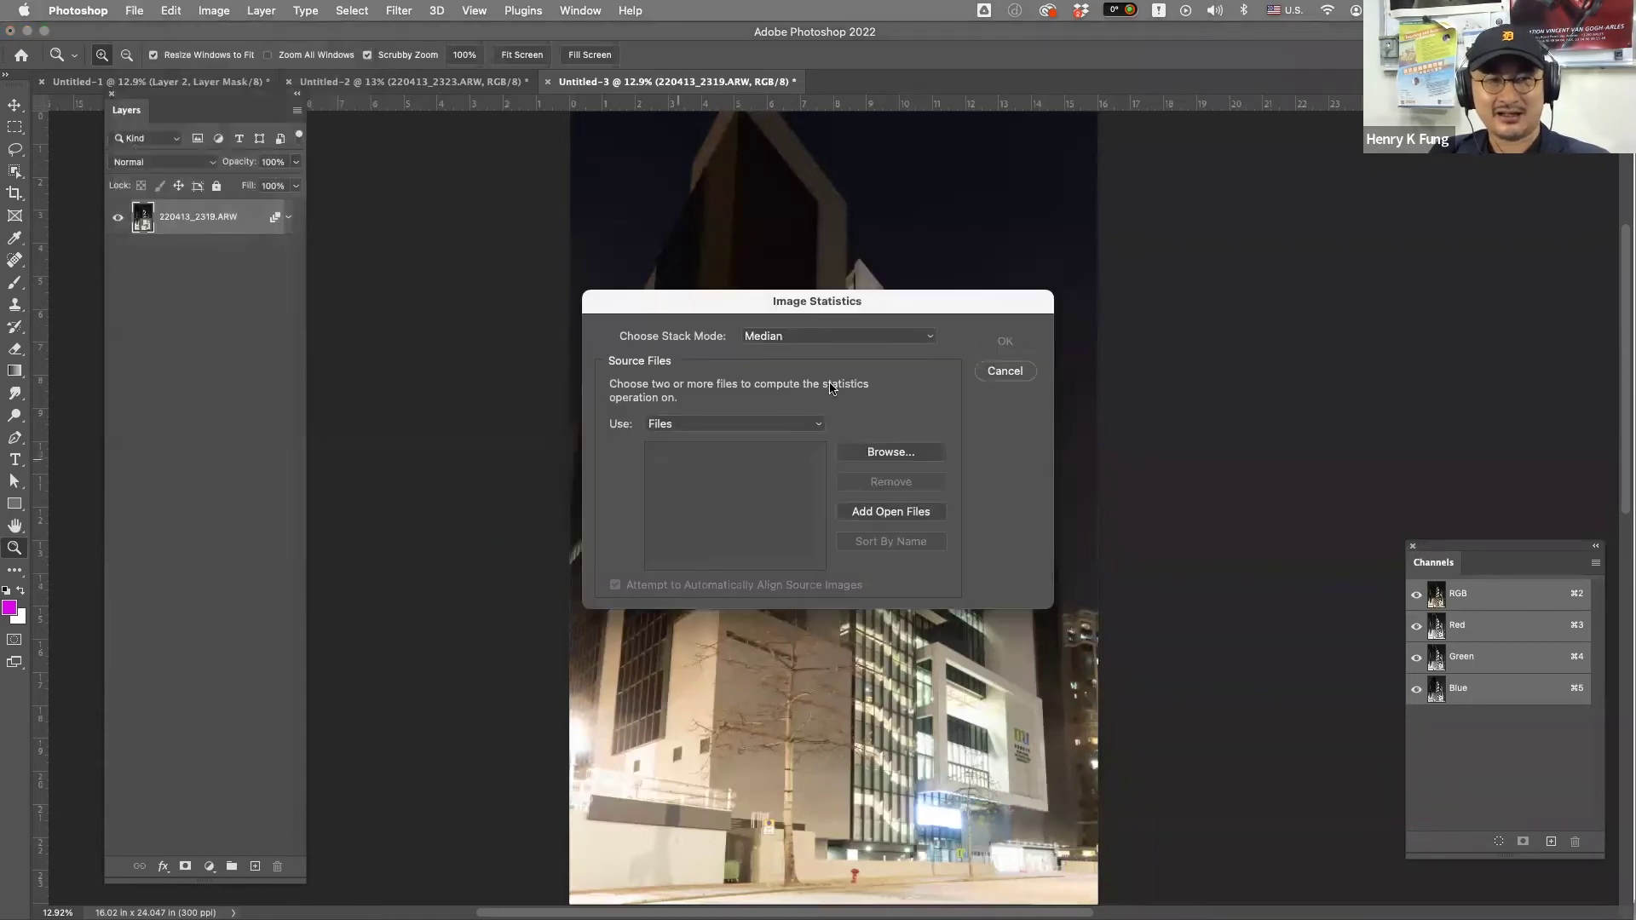
left_click(913, 463)
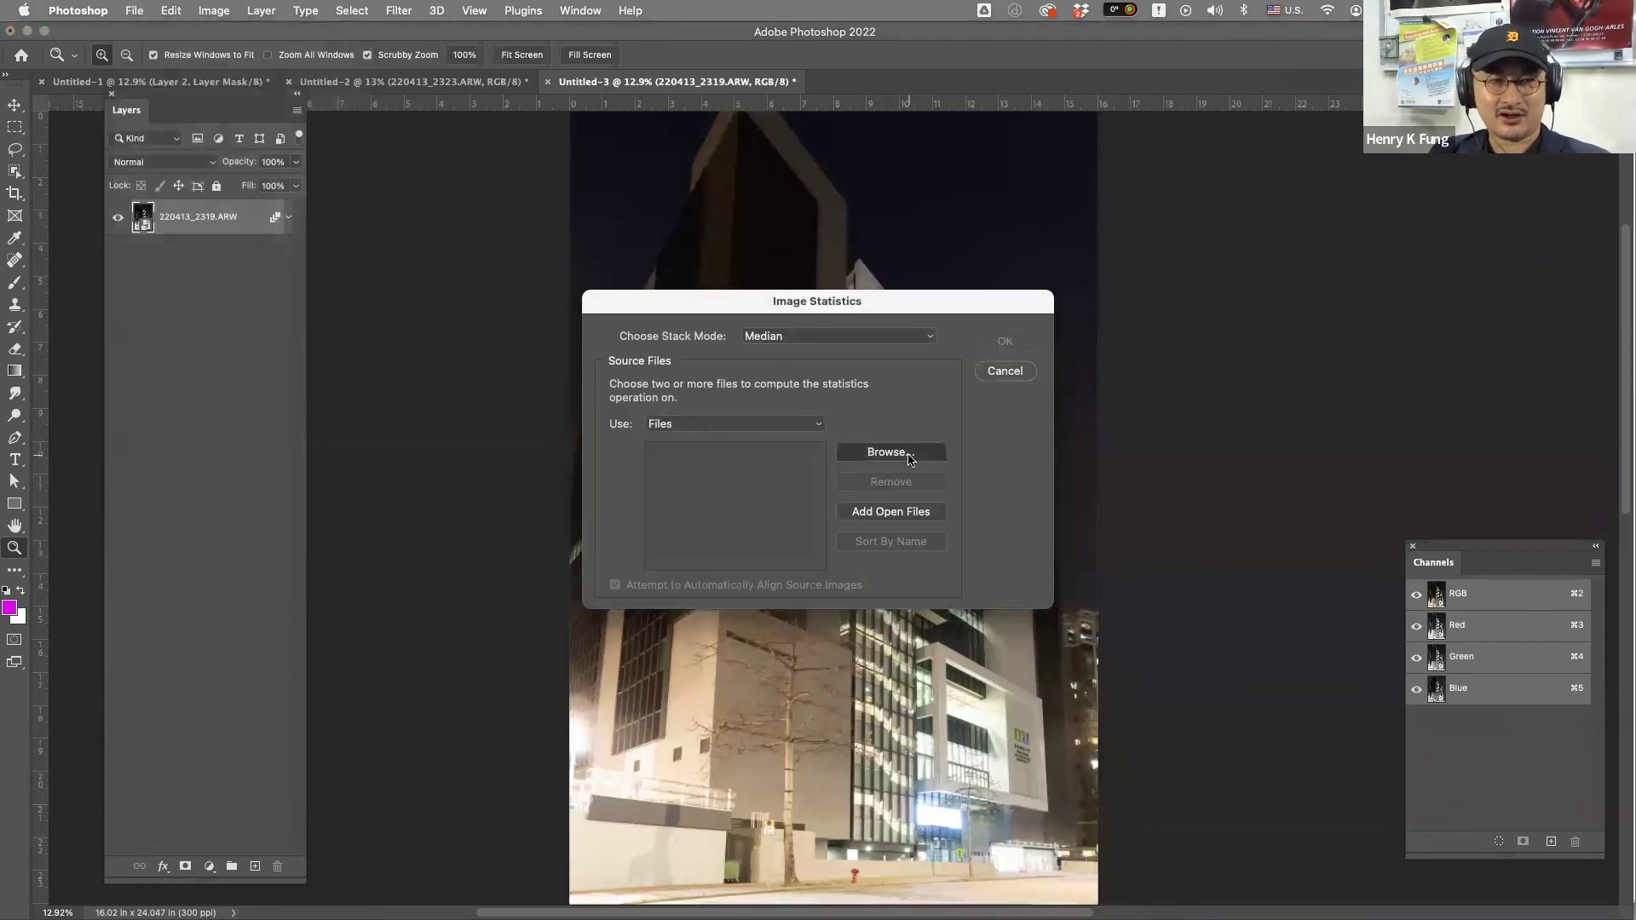
left_click(610, 250)
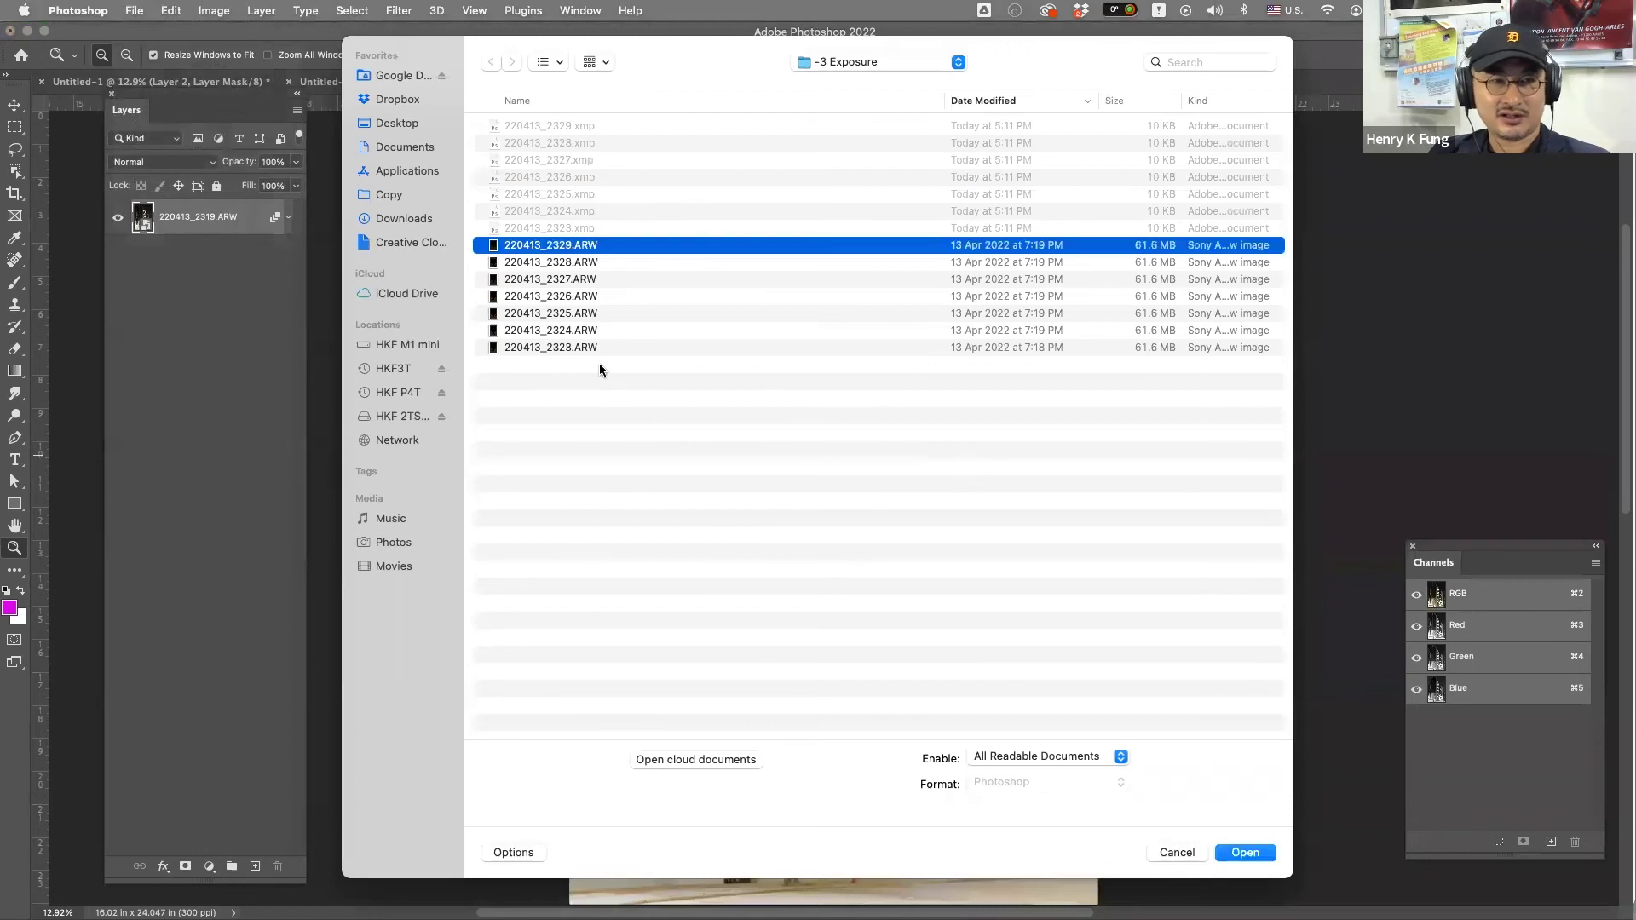
key("super+a")
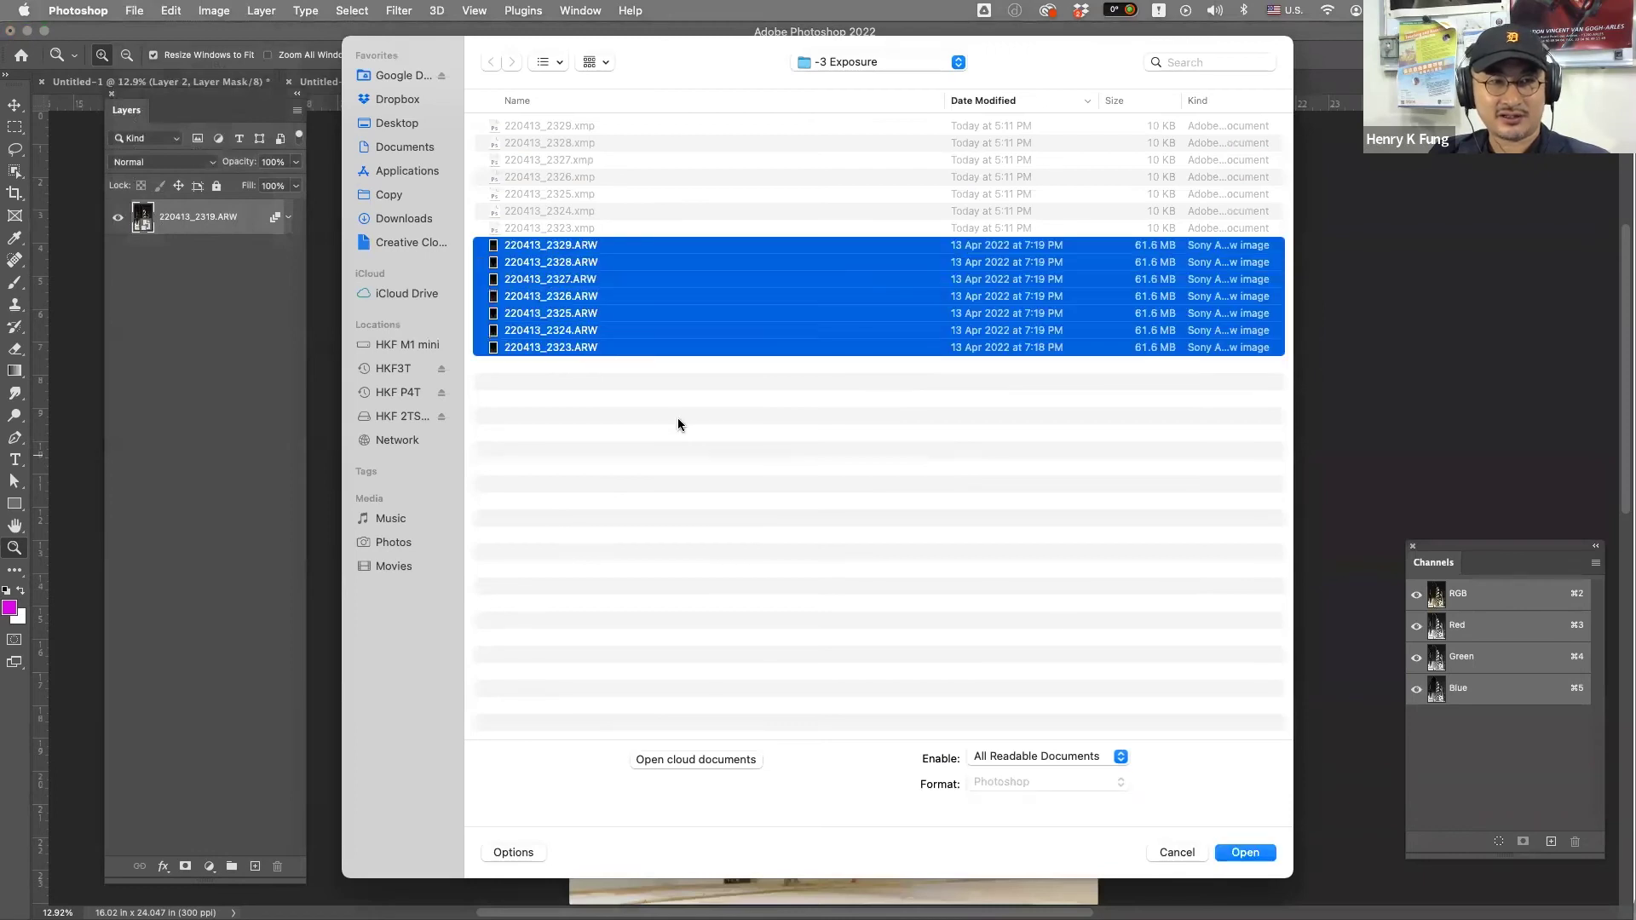
left_click(1244, 852)
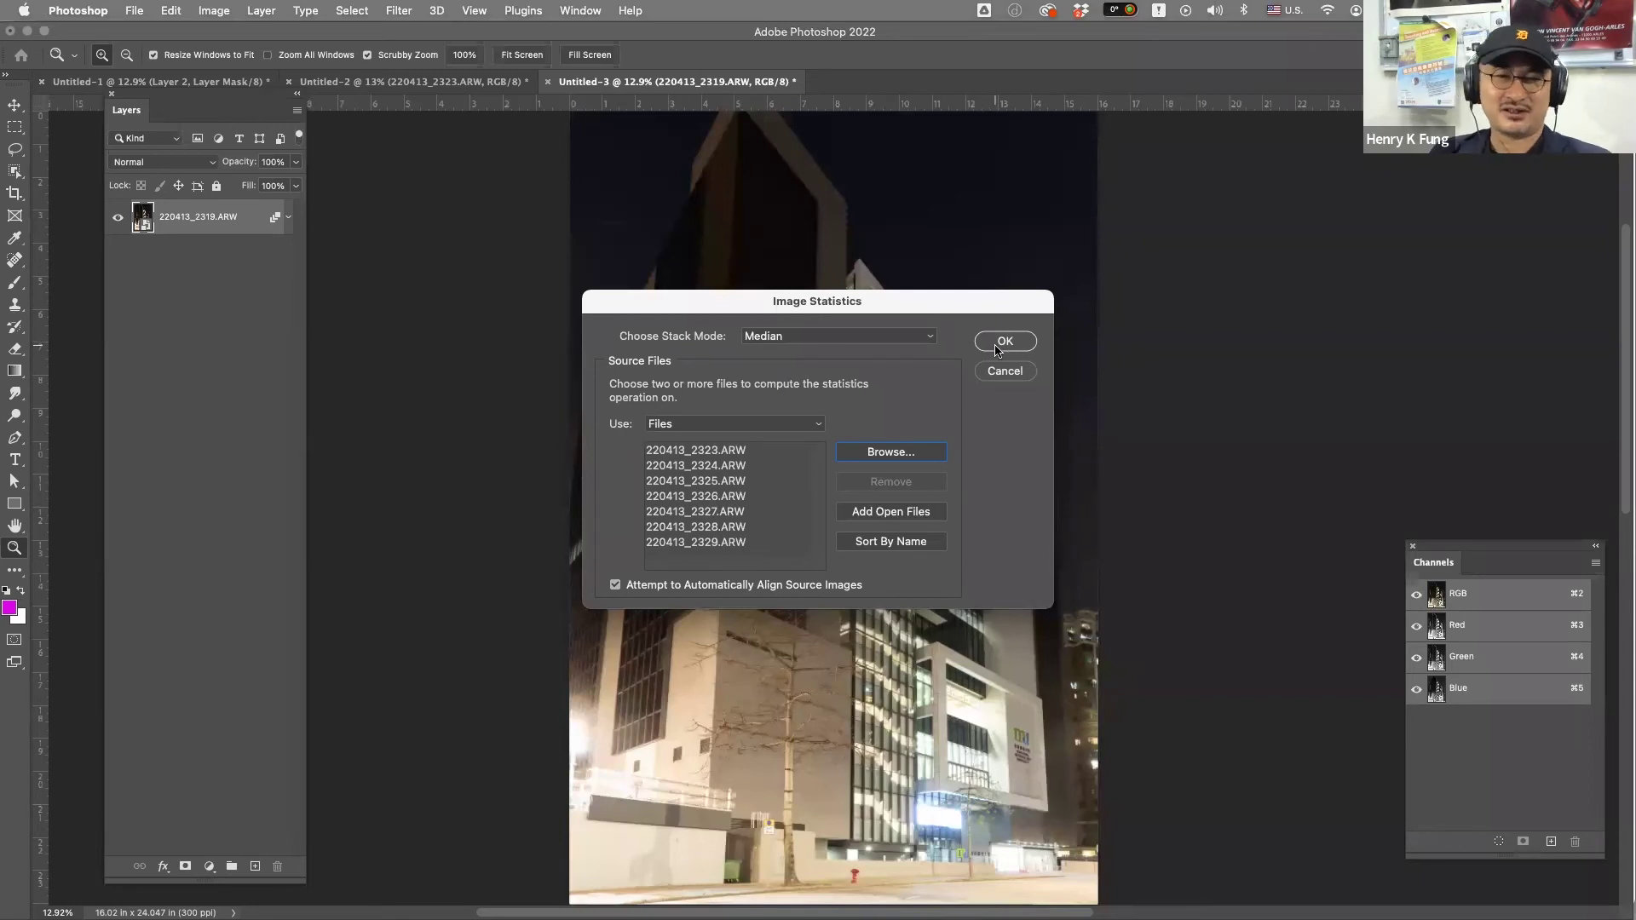
left_click(995, 344)
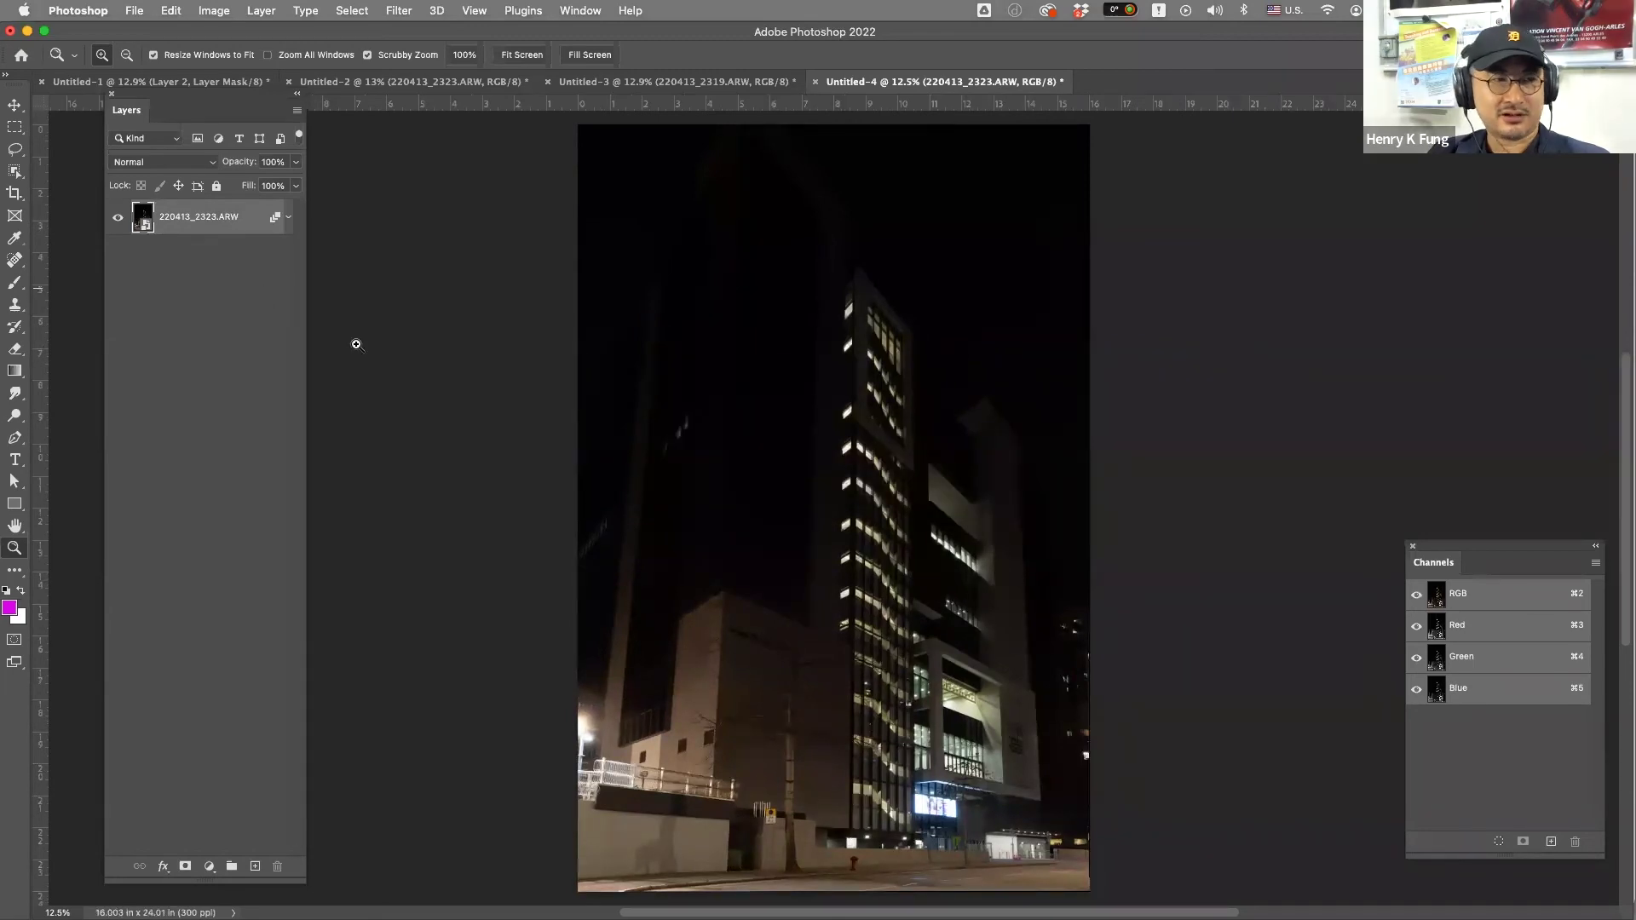
- Examine the median-stacked -3 exposure up close around the ceiling fans, lit windows, tree branches and illuminated sign
left_click_drag(951, 716, 1031, 716)
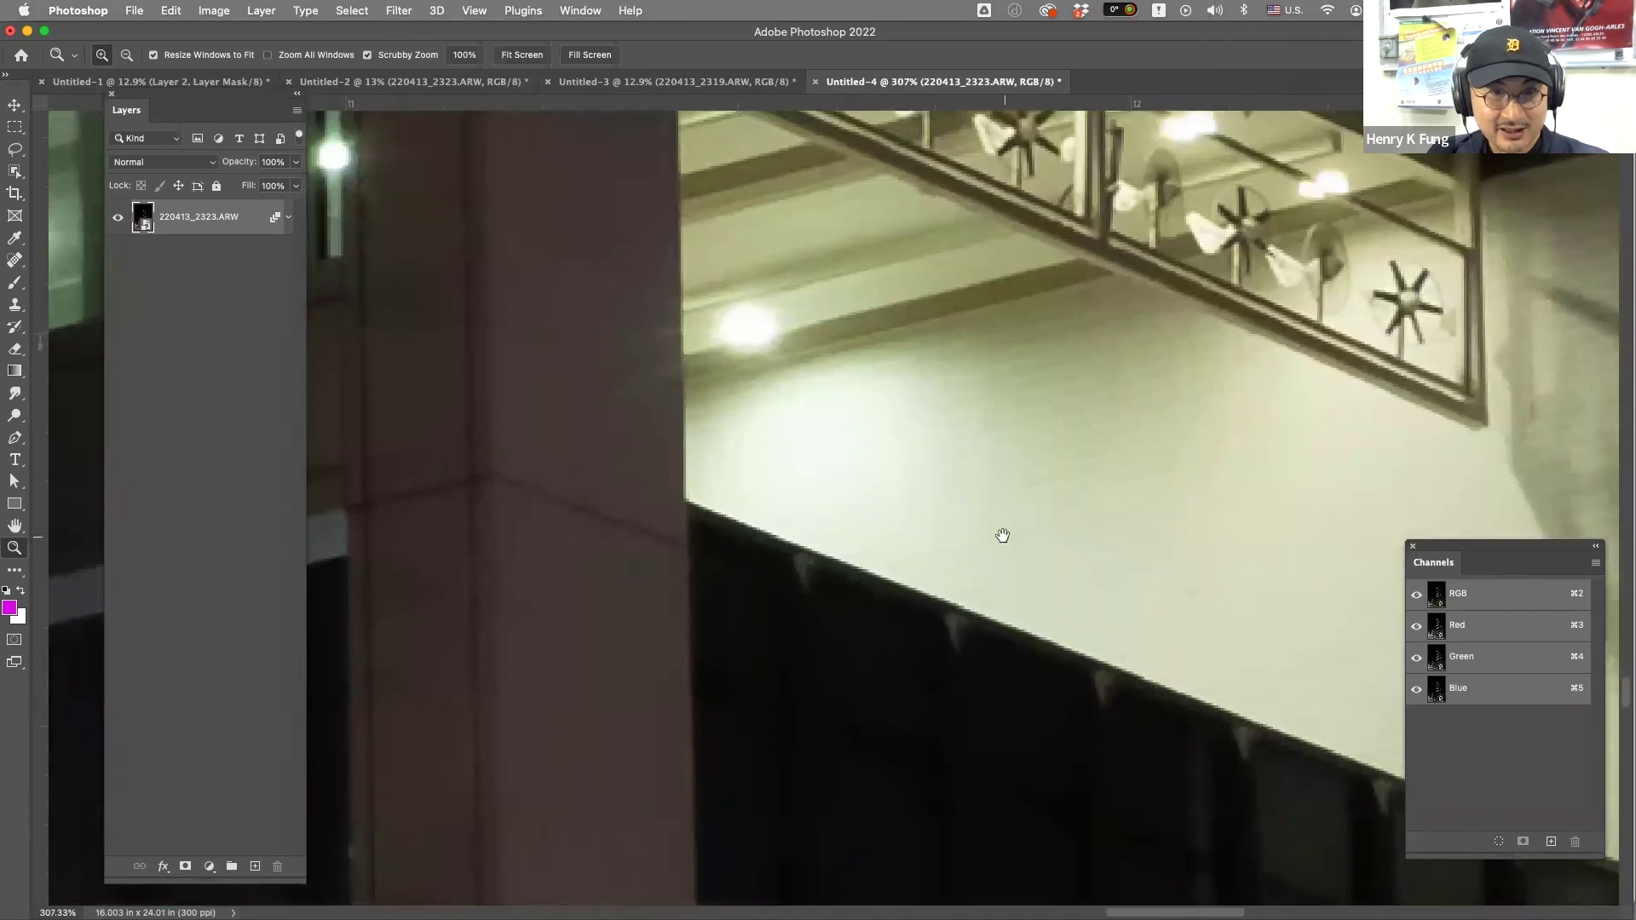
scroll(968, 559, "down", 5)
scroll(968, 559, "right", 4)
scroll(778, 384, "up", 5)
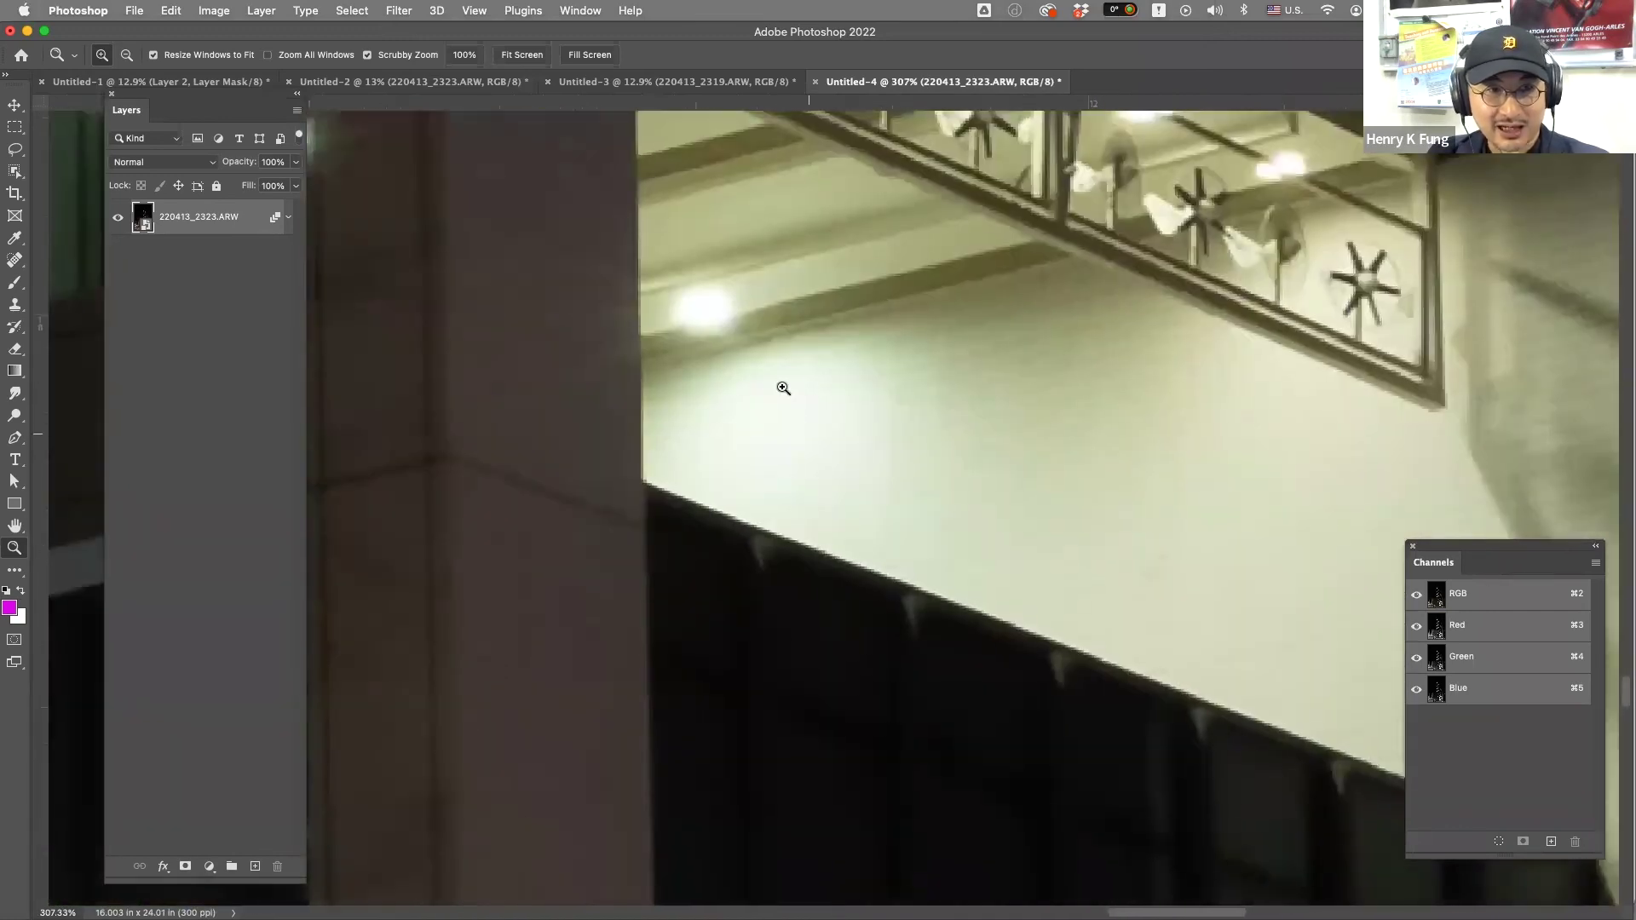
scroll(873, 350, "down", 10)
scroll(911, 663, "down", 15)
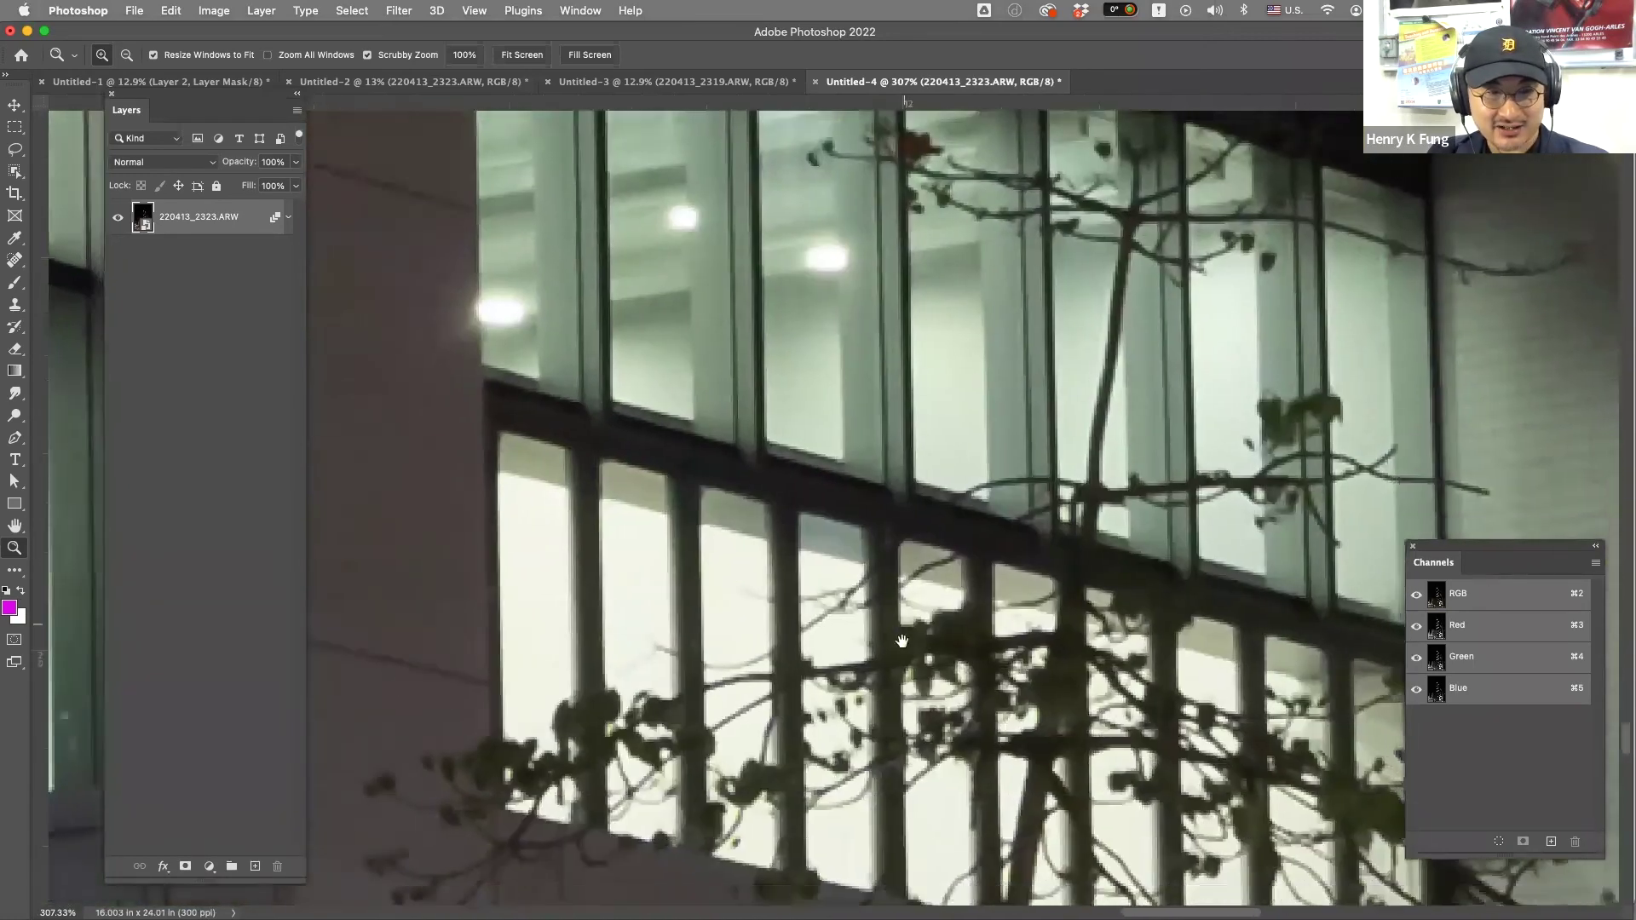
scroll(630, 453, "down", 15)
scroll(631, 453, "left", 4)
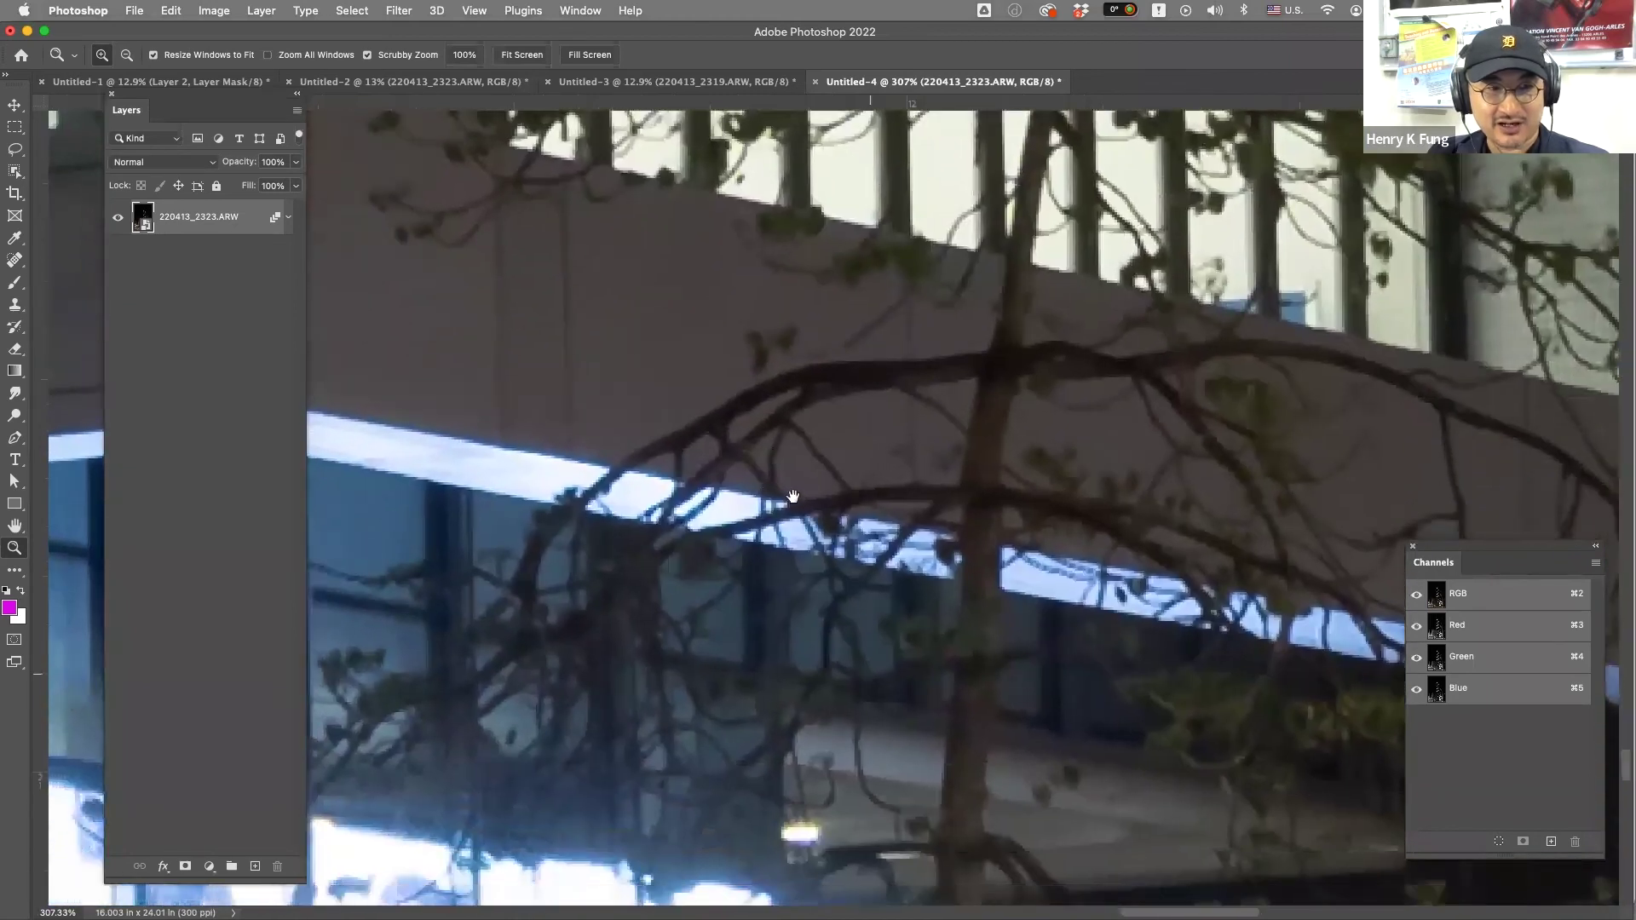
key("super+0")
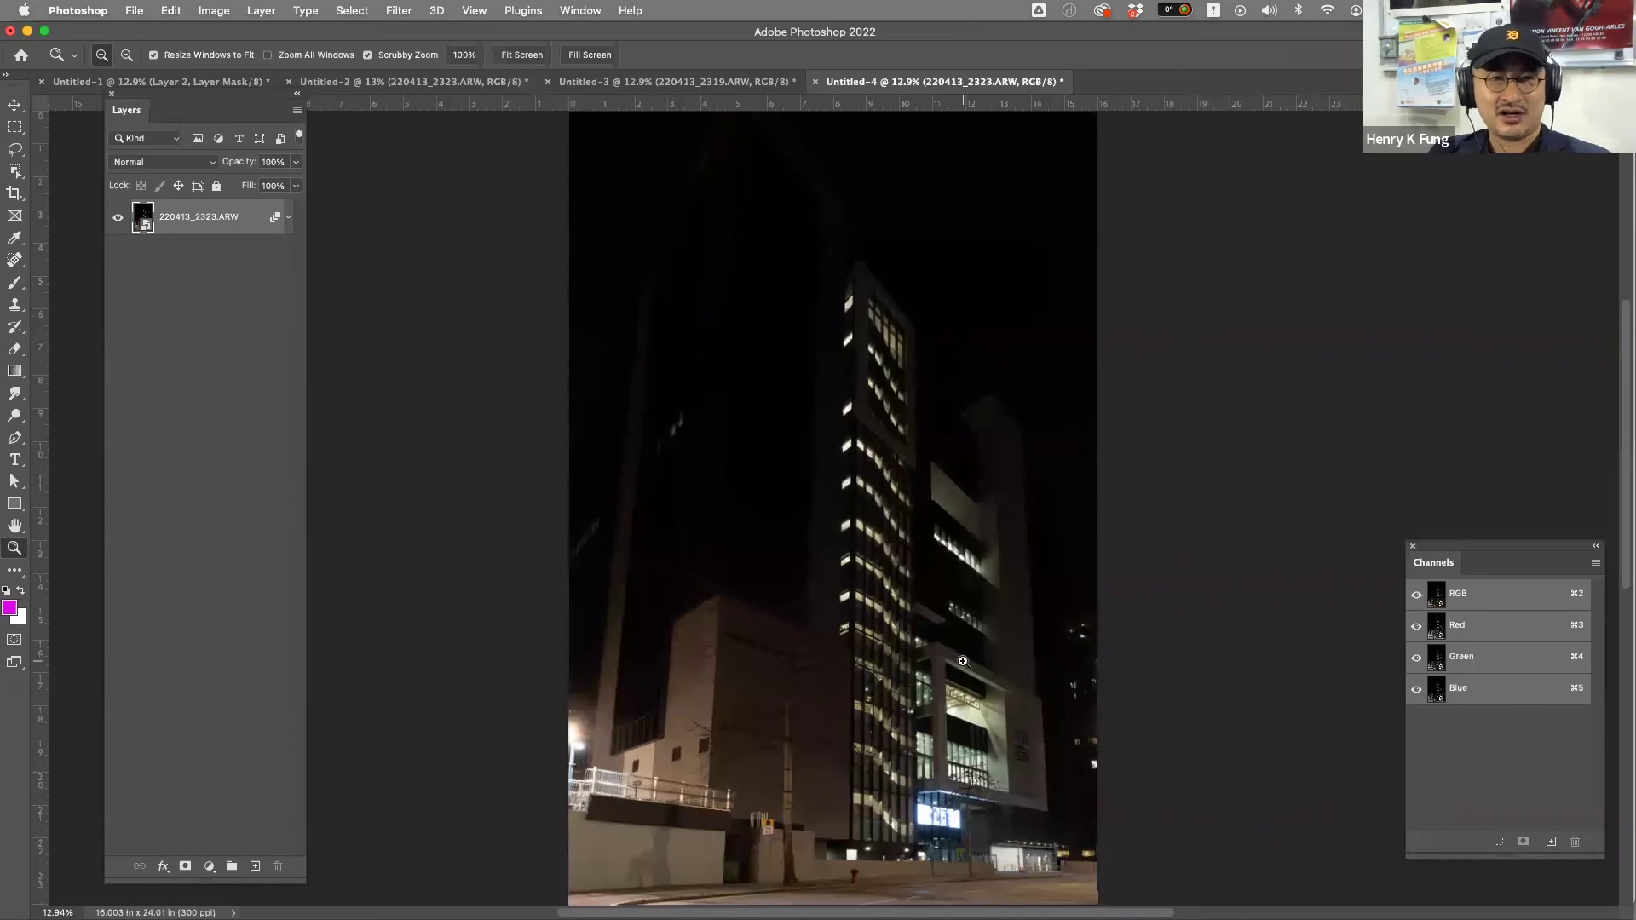
- Copy the entire stacked -3 exposure image and paste it as a new layer into the Untitled-3 document
key("super+a")
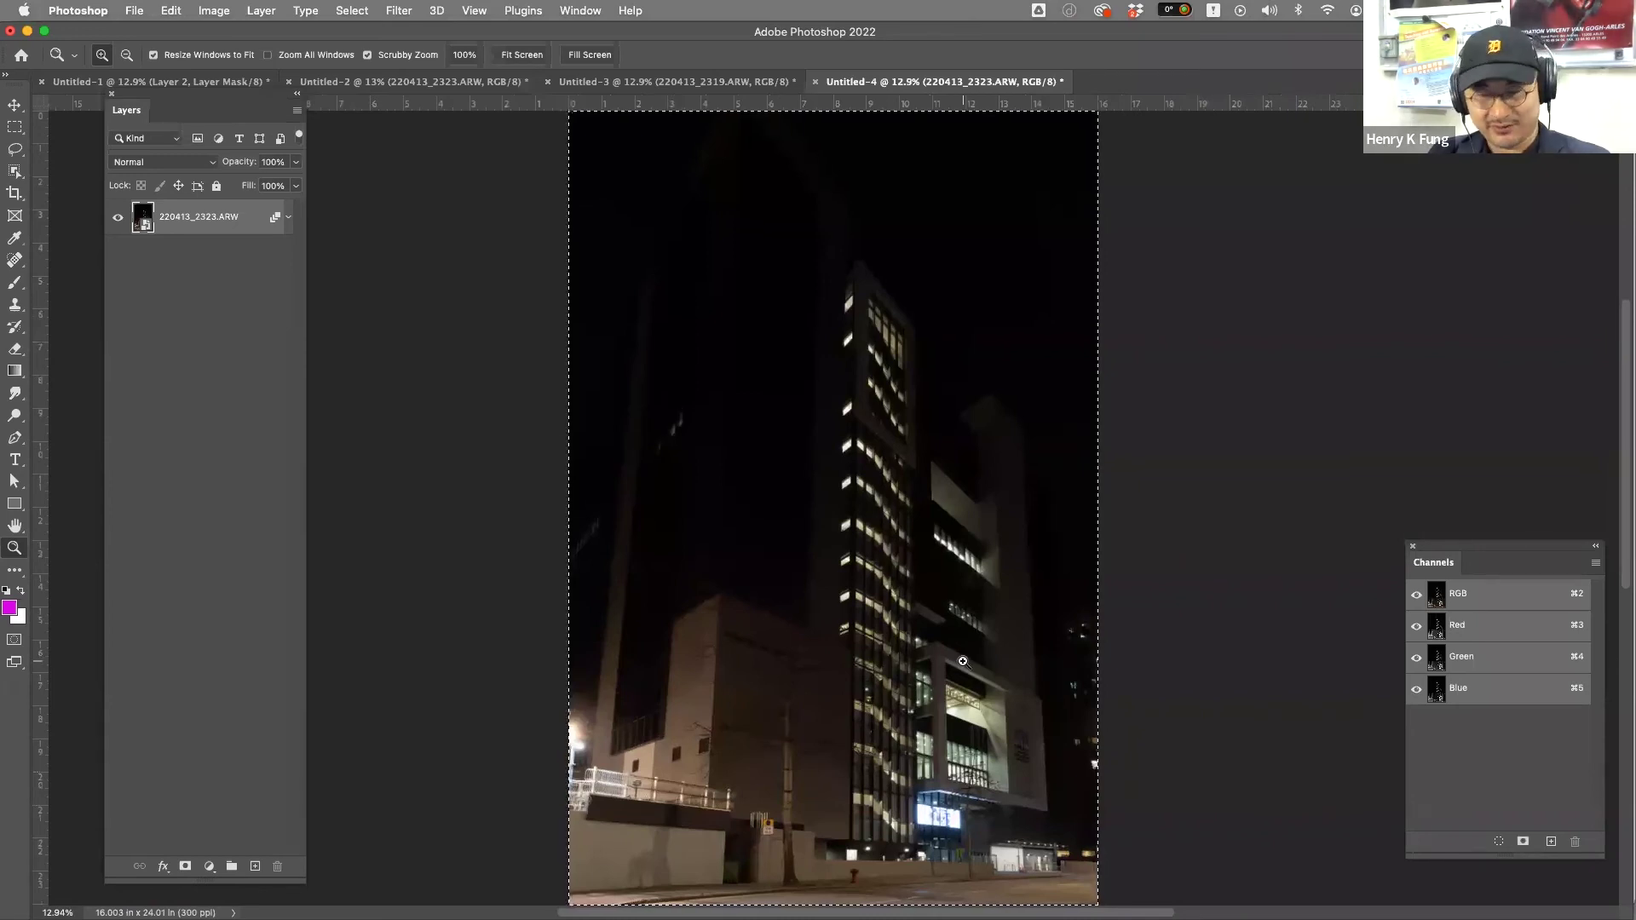
key("super+c")
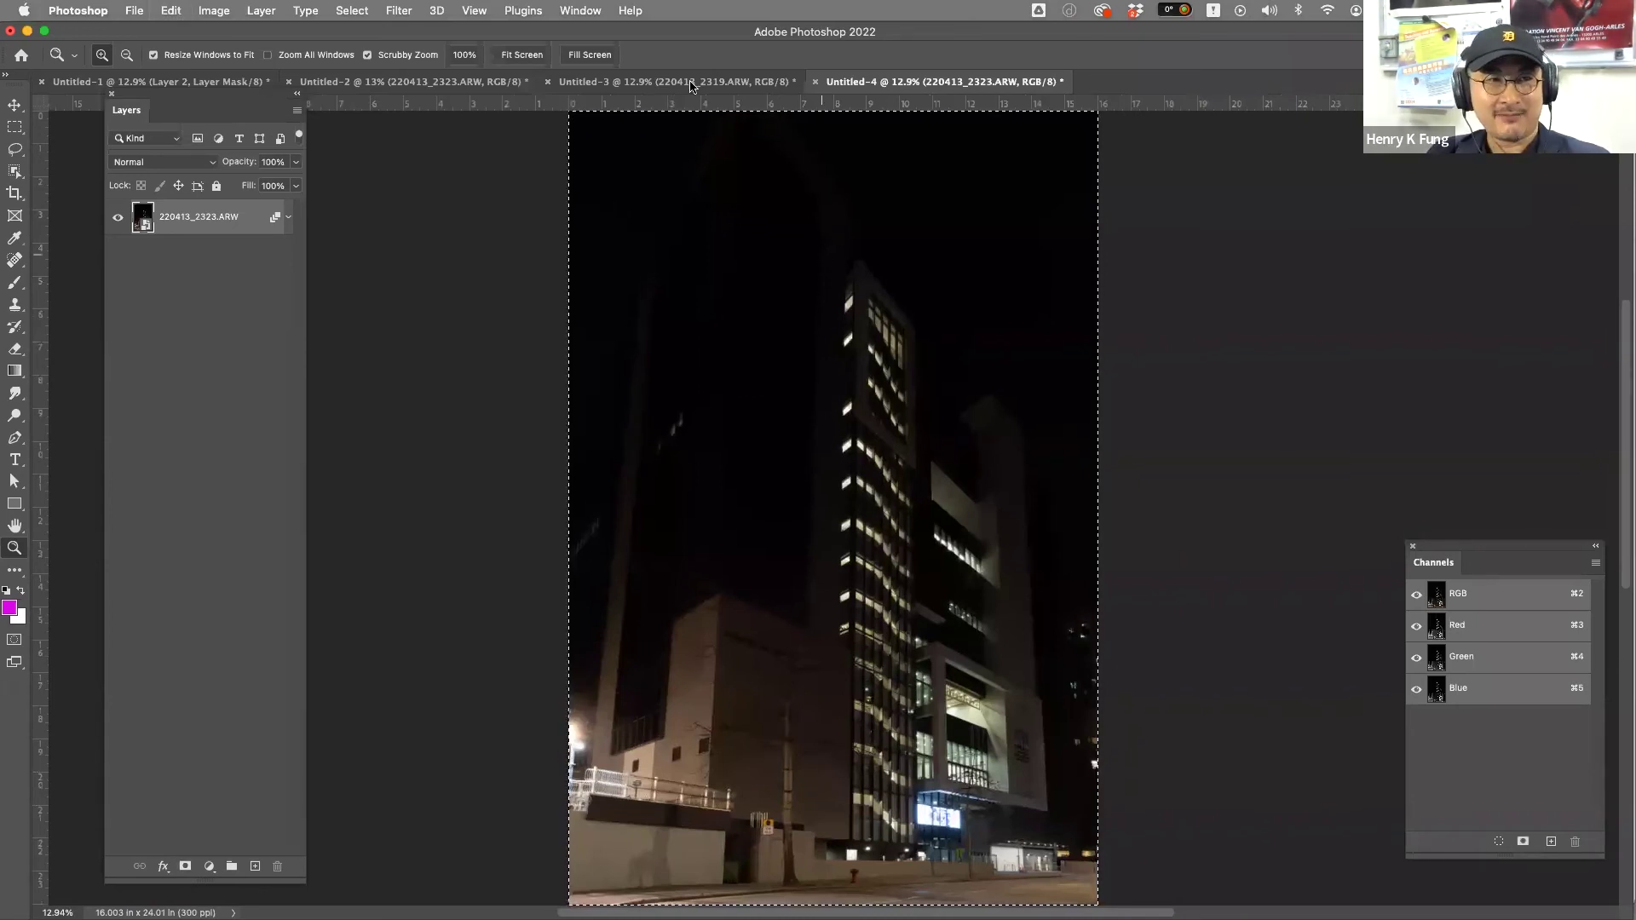
key("ctrl+shift+Tab")
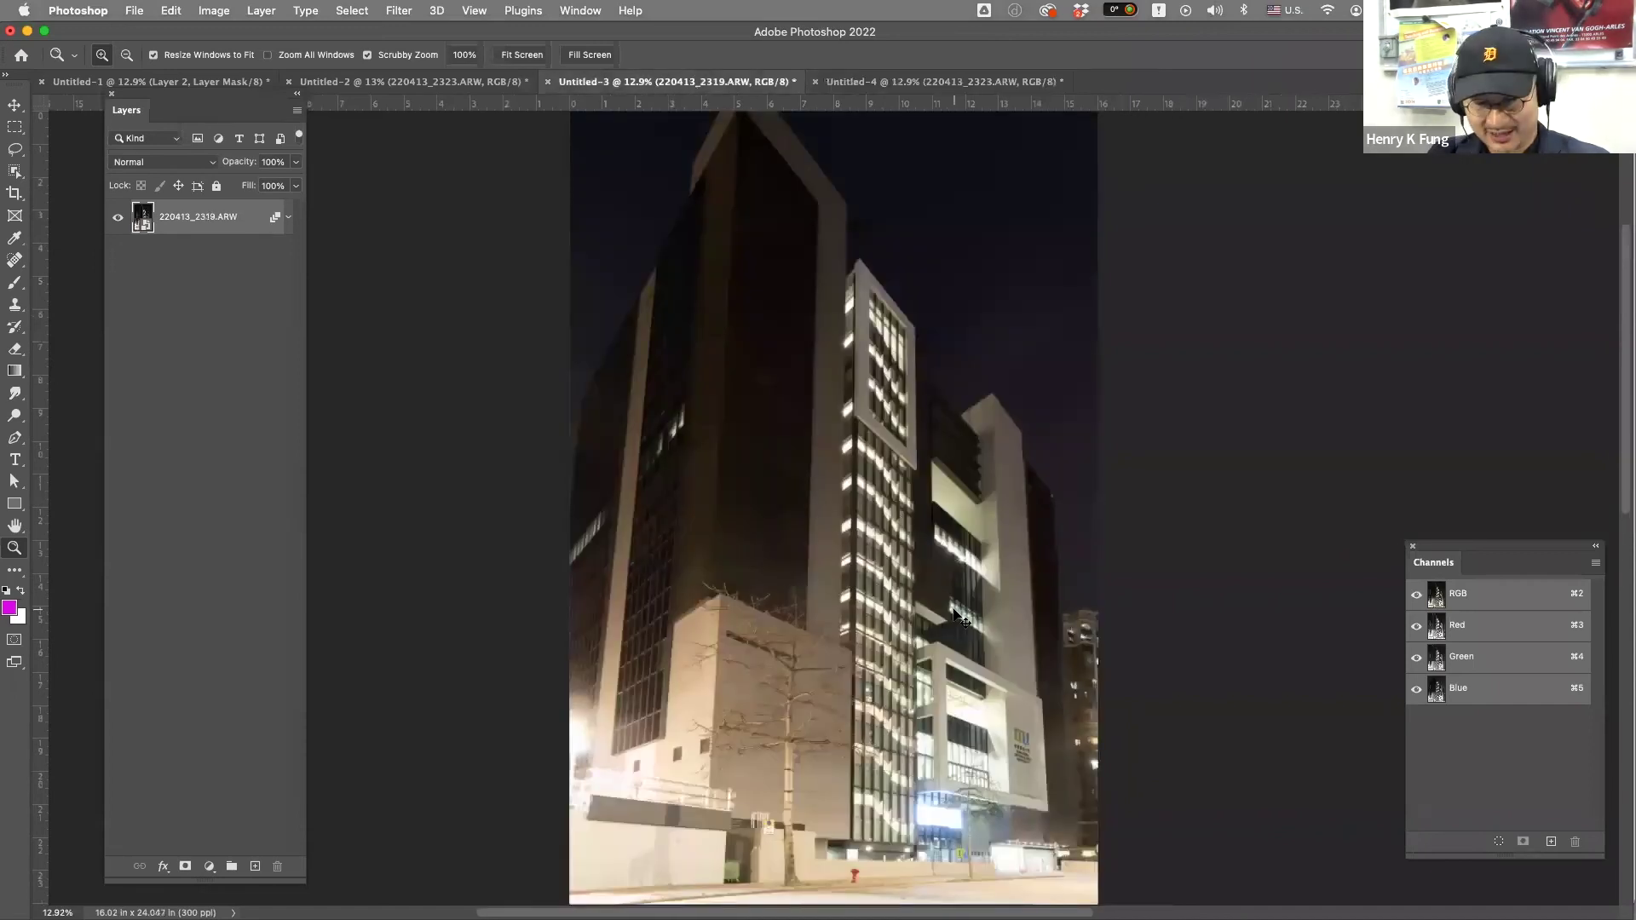
key("super+v")
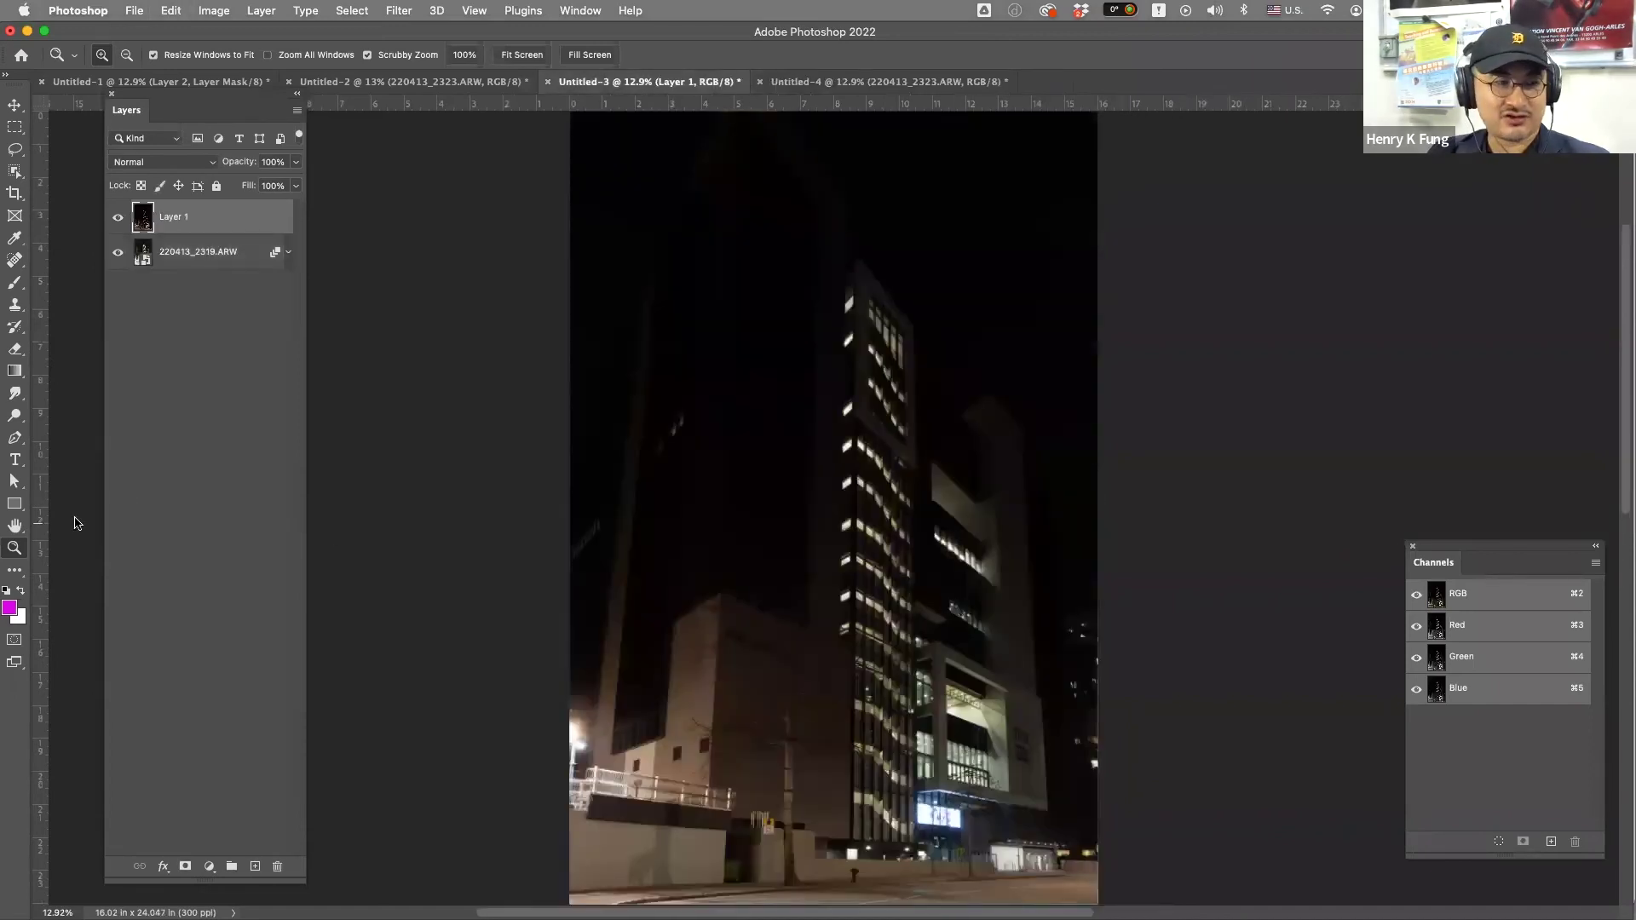
- Lower Layer 1's opacity to 46% and shift it roughly into line with the building on the layer below
left_click_drag(993, 731, 1000, 716)
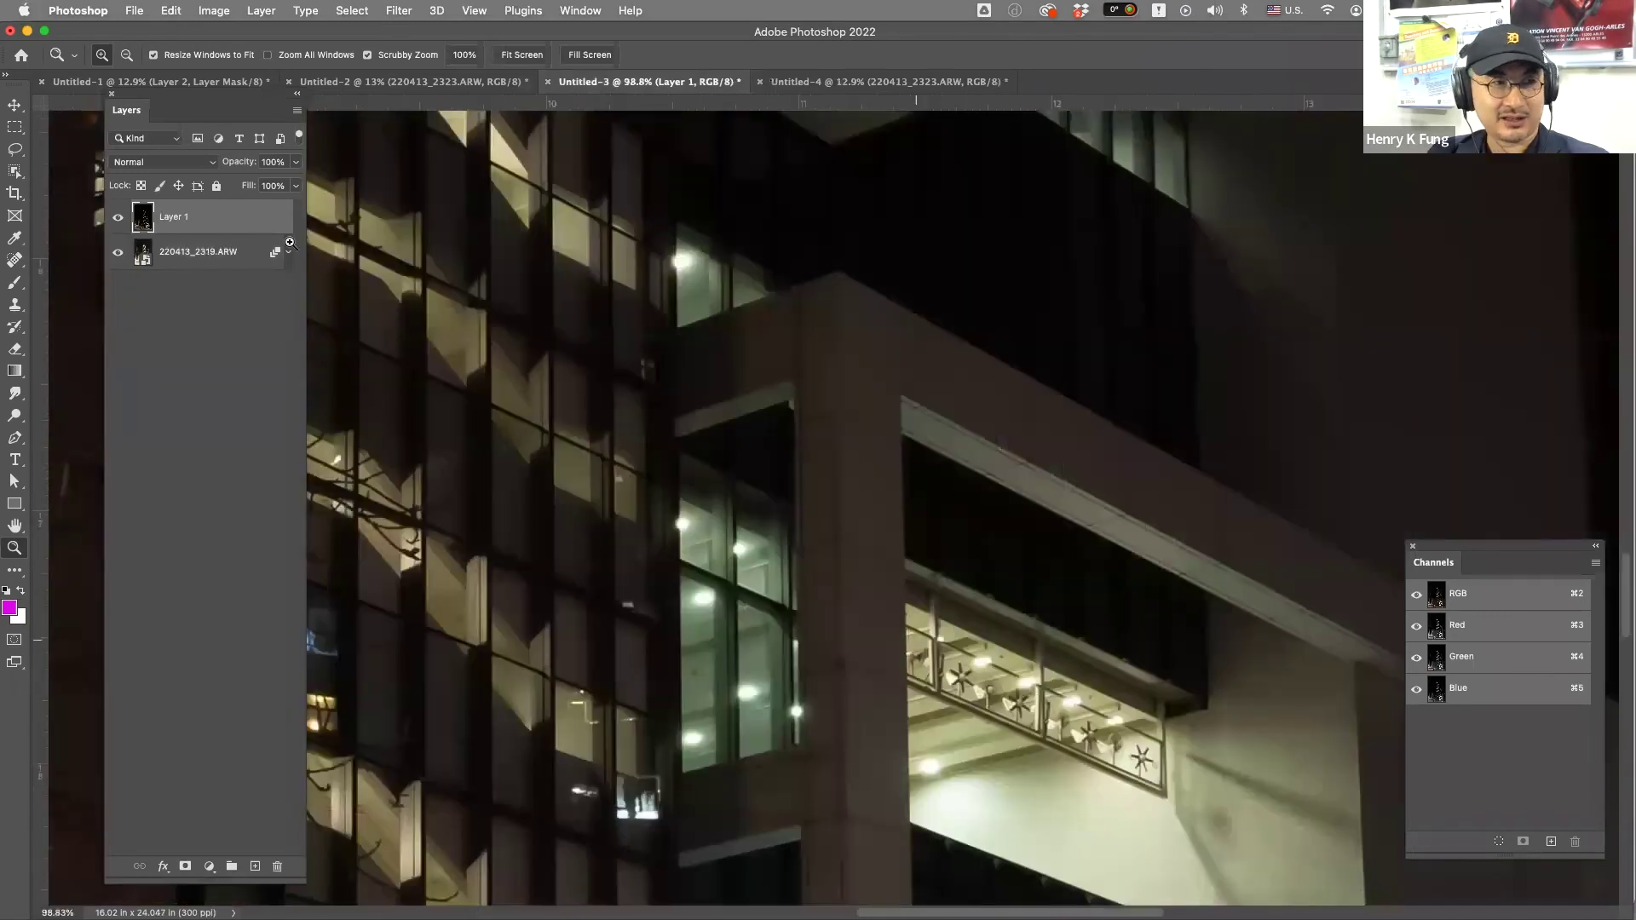
left_click_drag(296, 162, 242, 192)
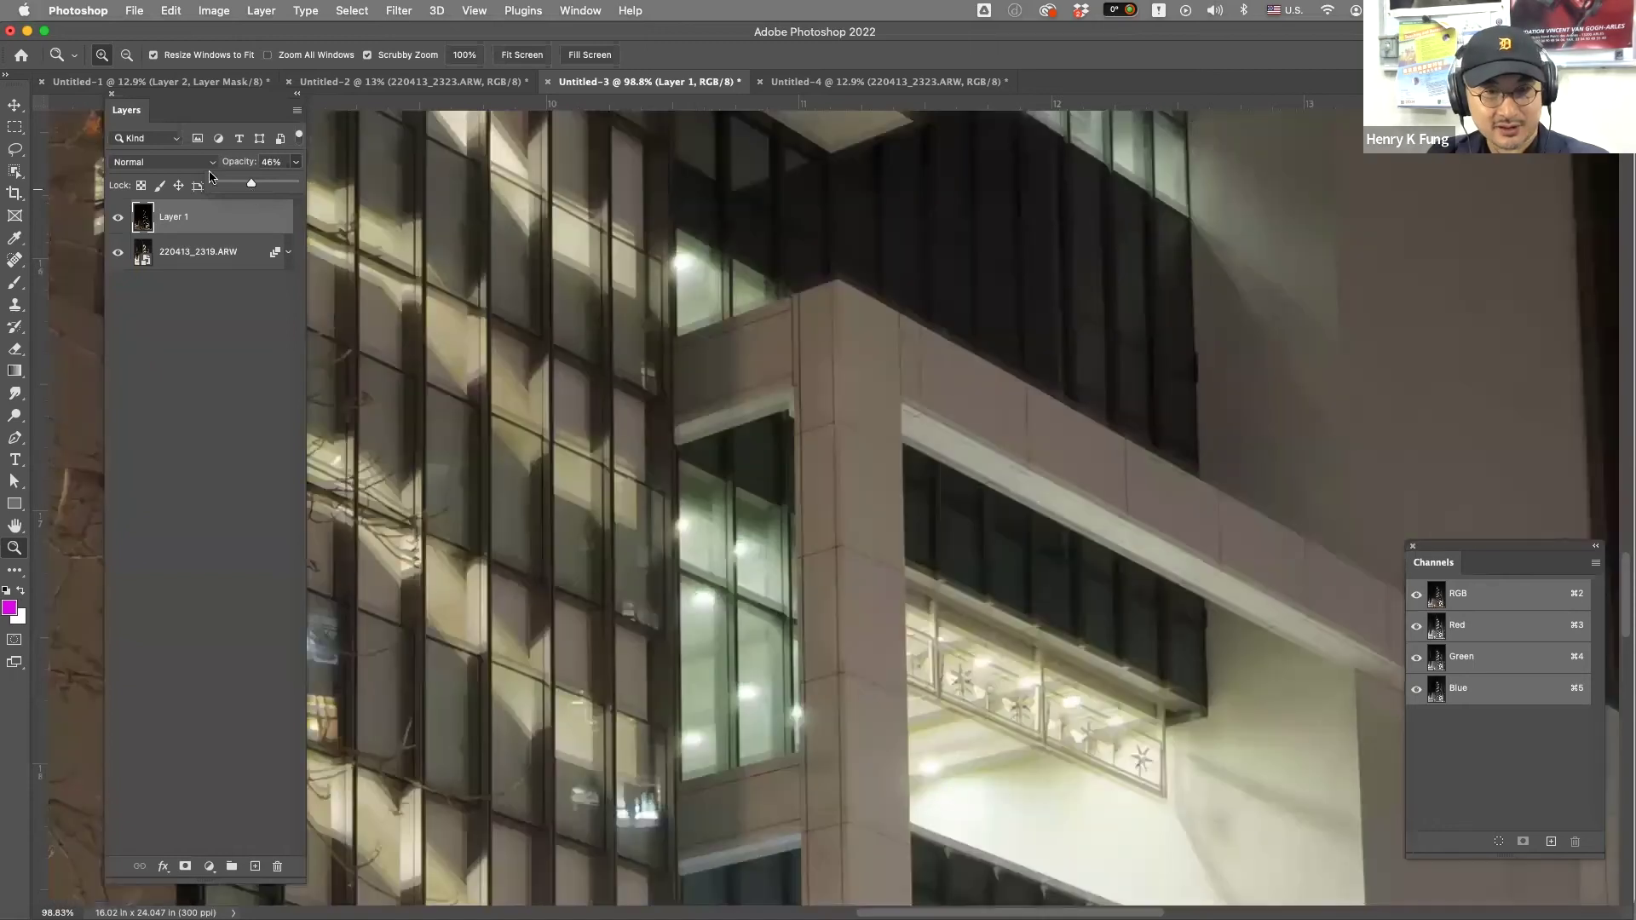
key("v")
left_click_drag(812, 604, 816, 637)
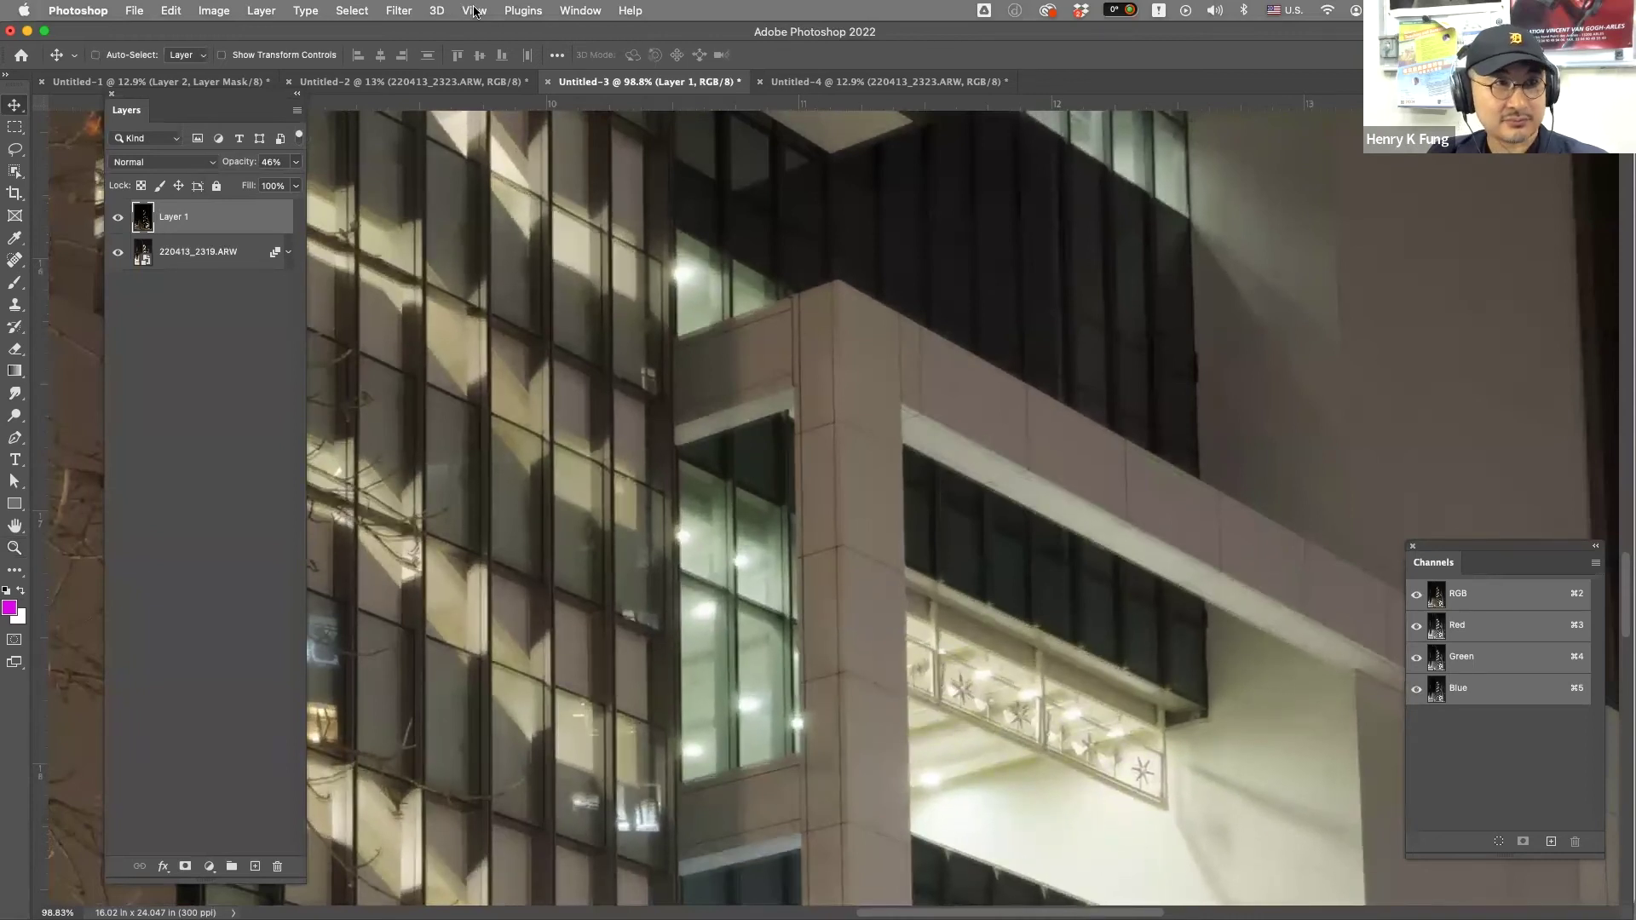
- Fine-tune Layer 1's position until its ceiling fans and window frames line up with the layer below
left_click(520, 10)
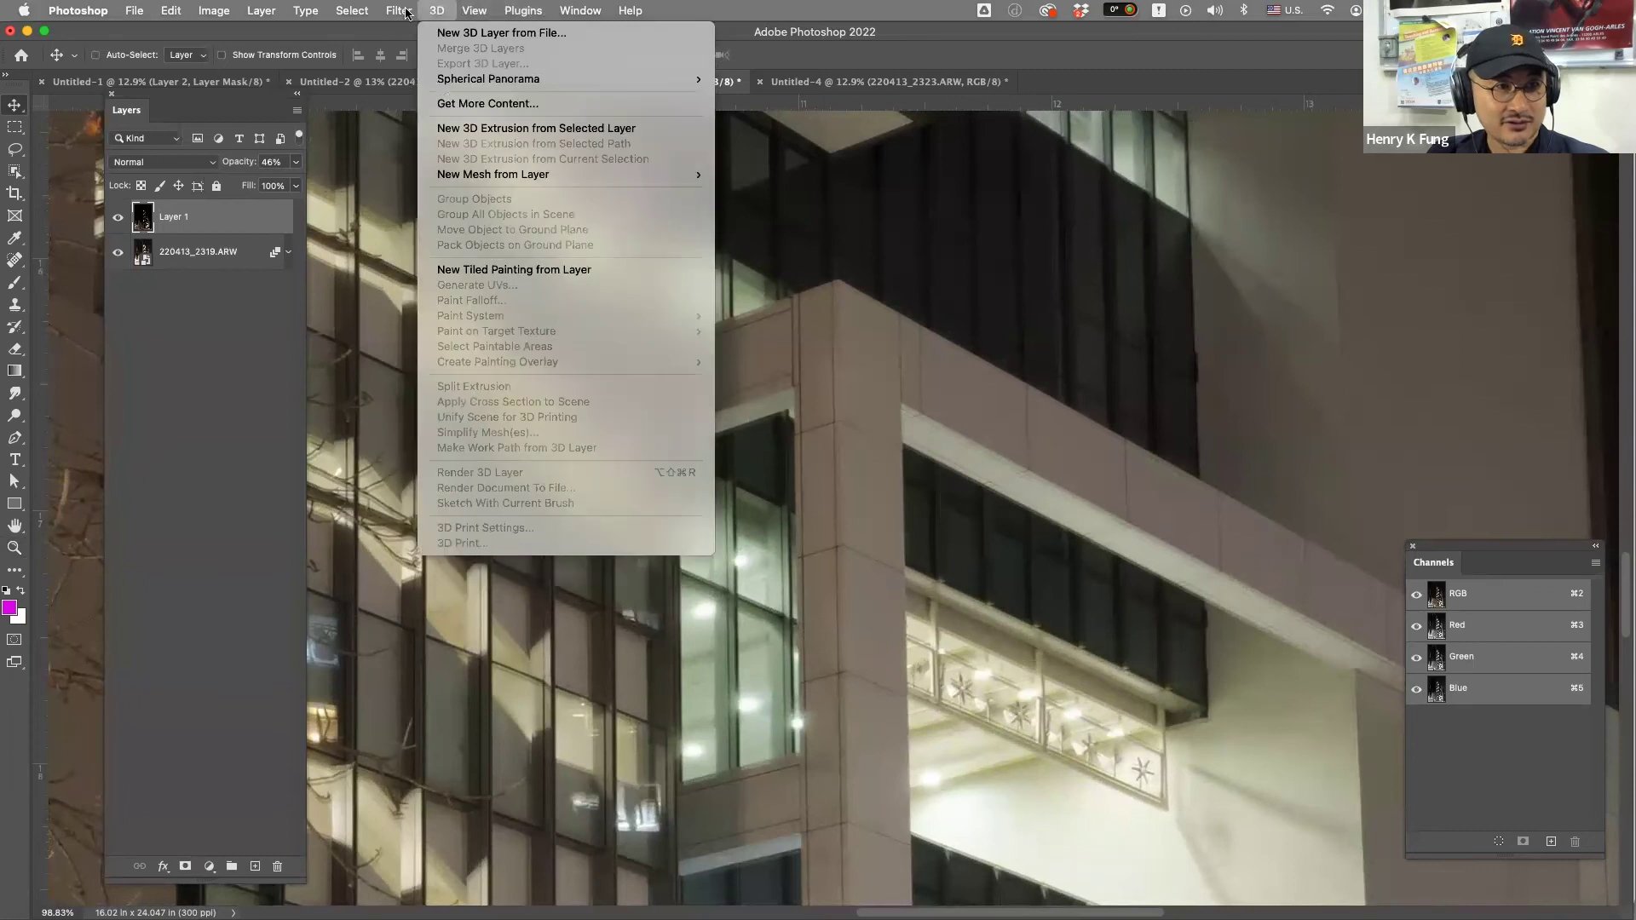
mouse_move(399, 10)
left_click(836, 628)
left_click_drag(835, 628, 833, 627)
key("z")
left_click_drag(967, 692, 1043, 774)
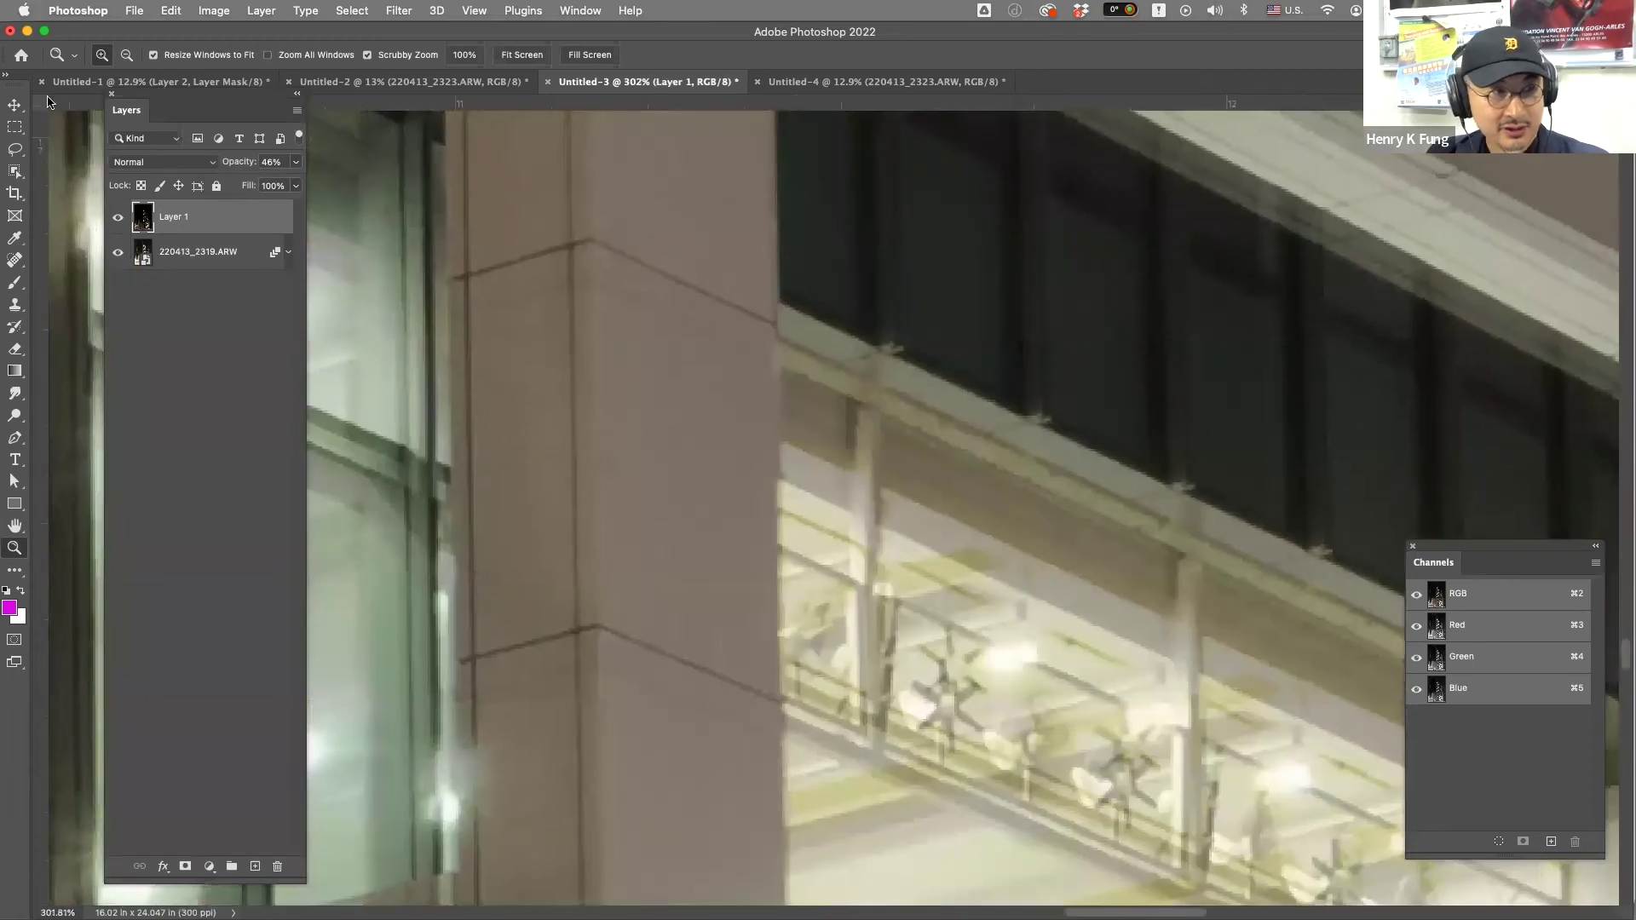
key("v")
left_click_drag(904, 616, 904, 583)
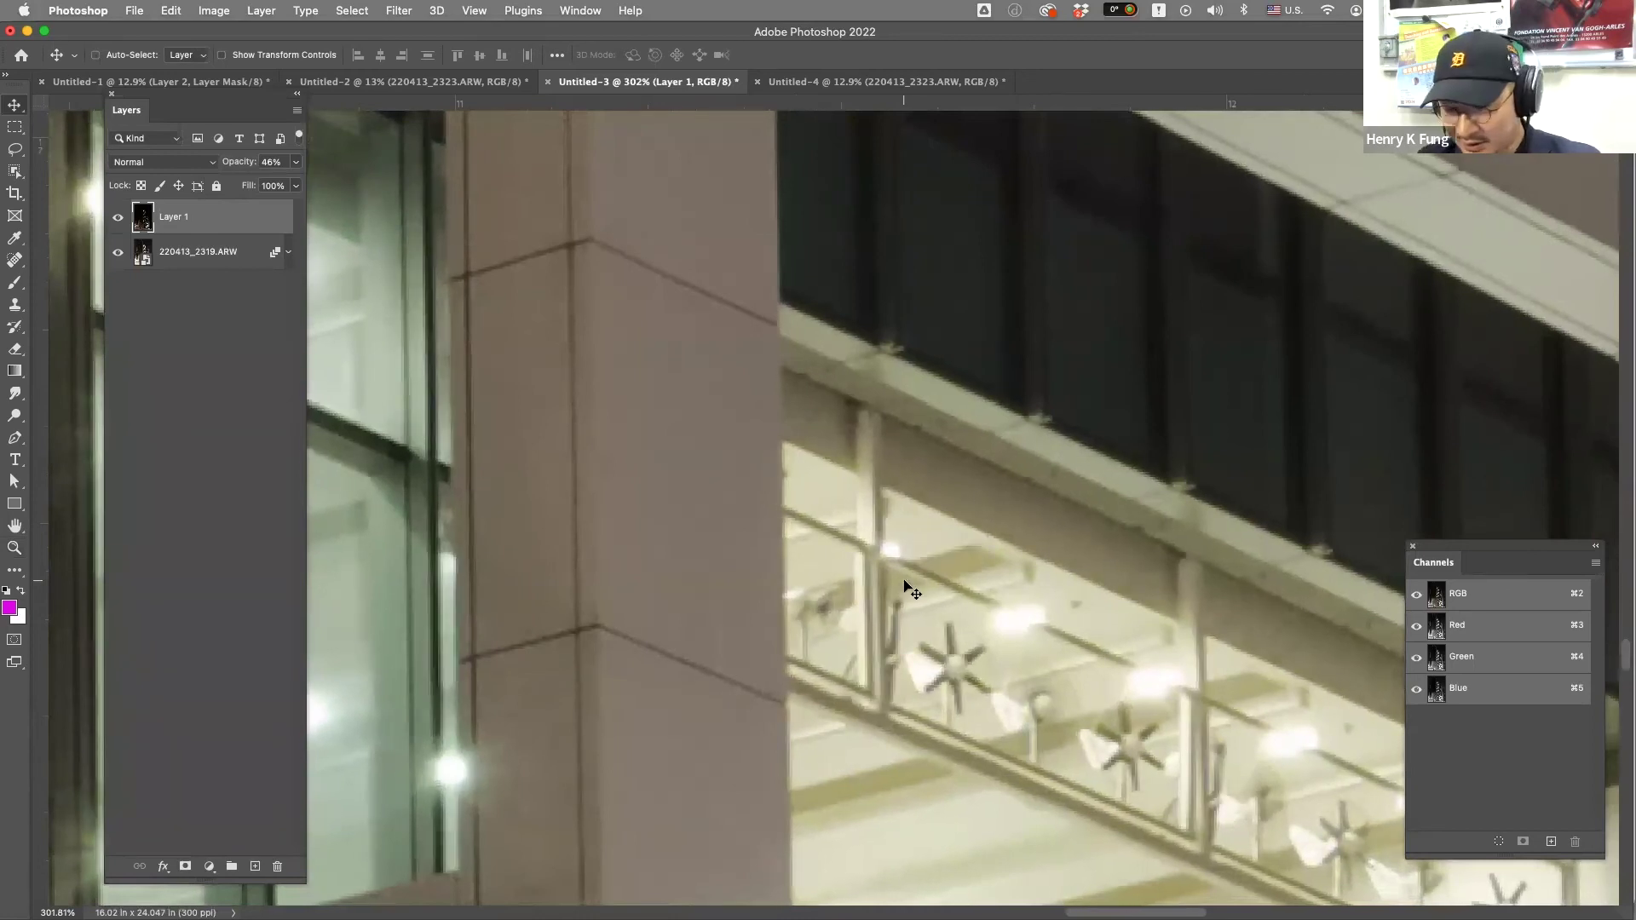
key("Left")
key("Left")
key("Right")
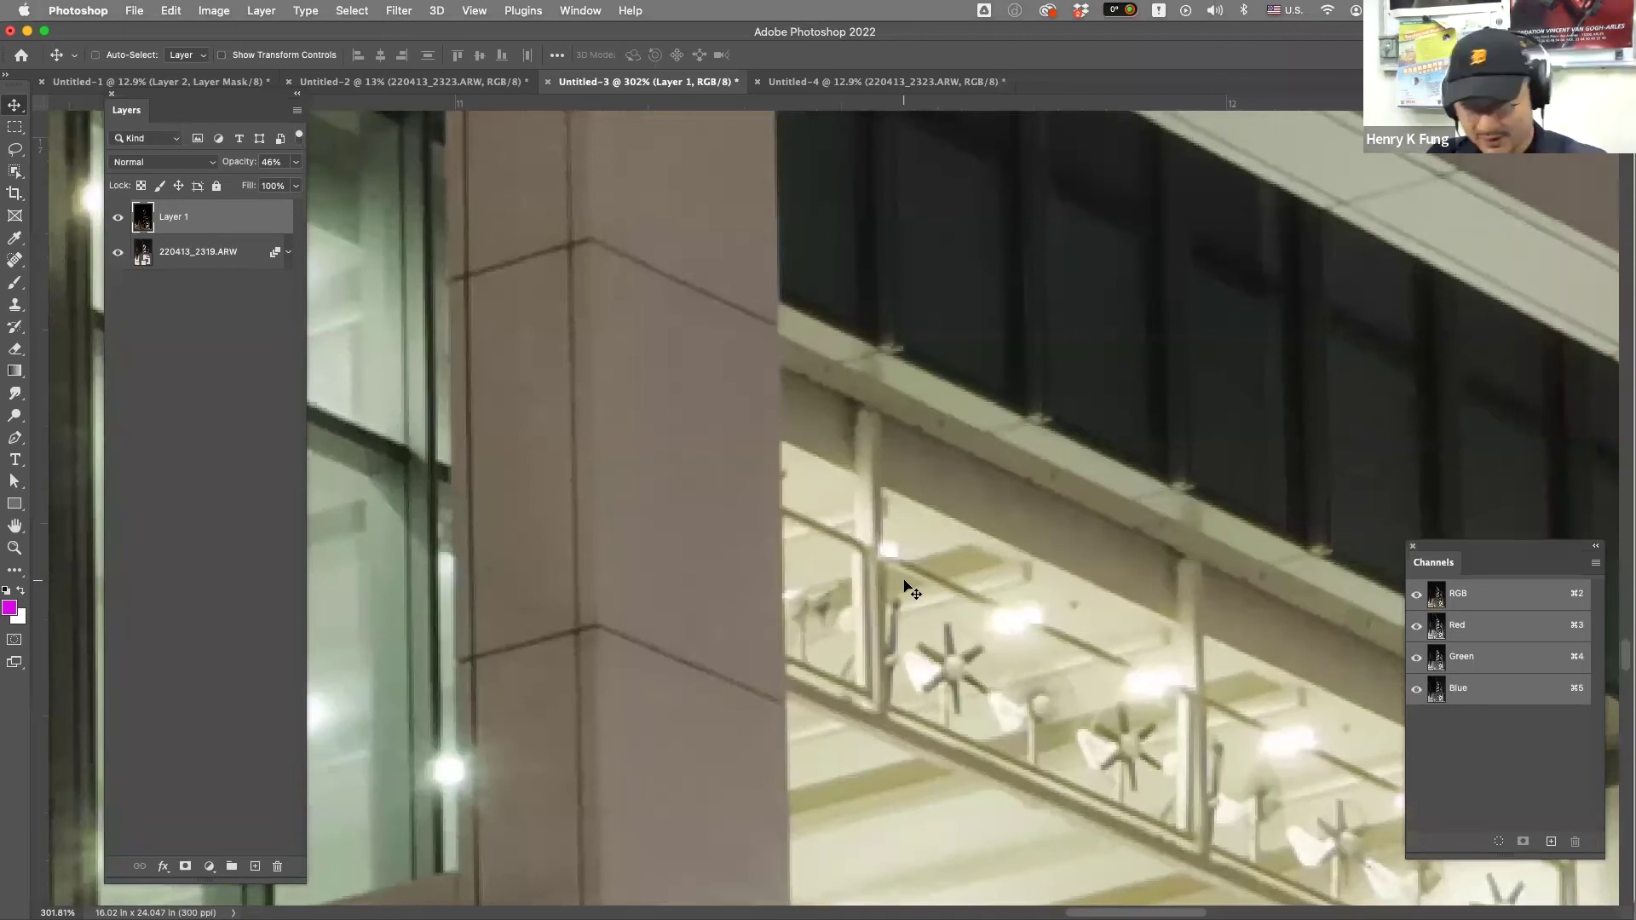
key("super+0")
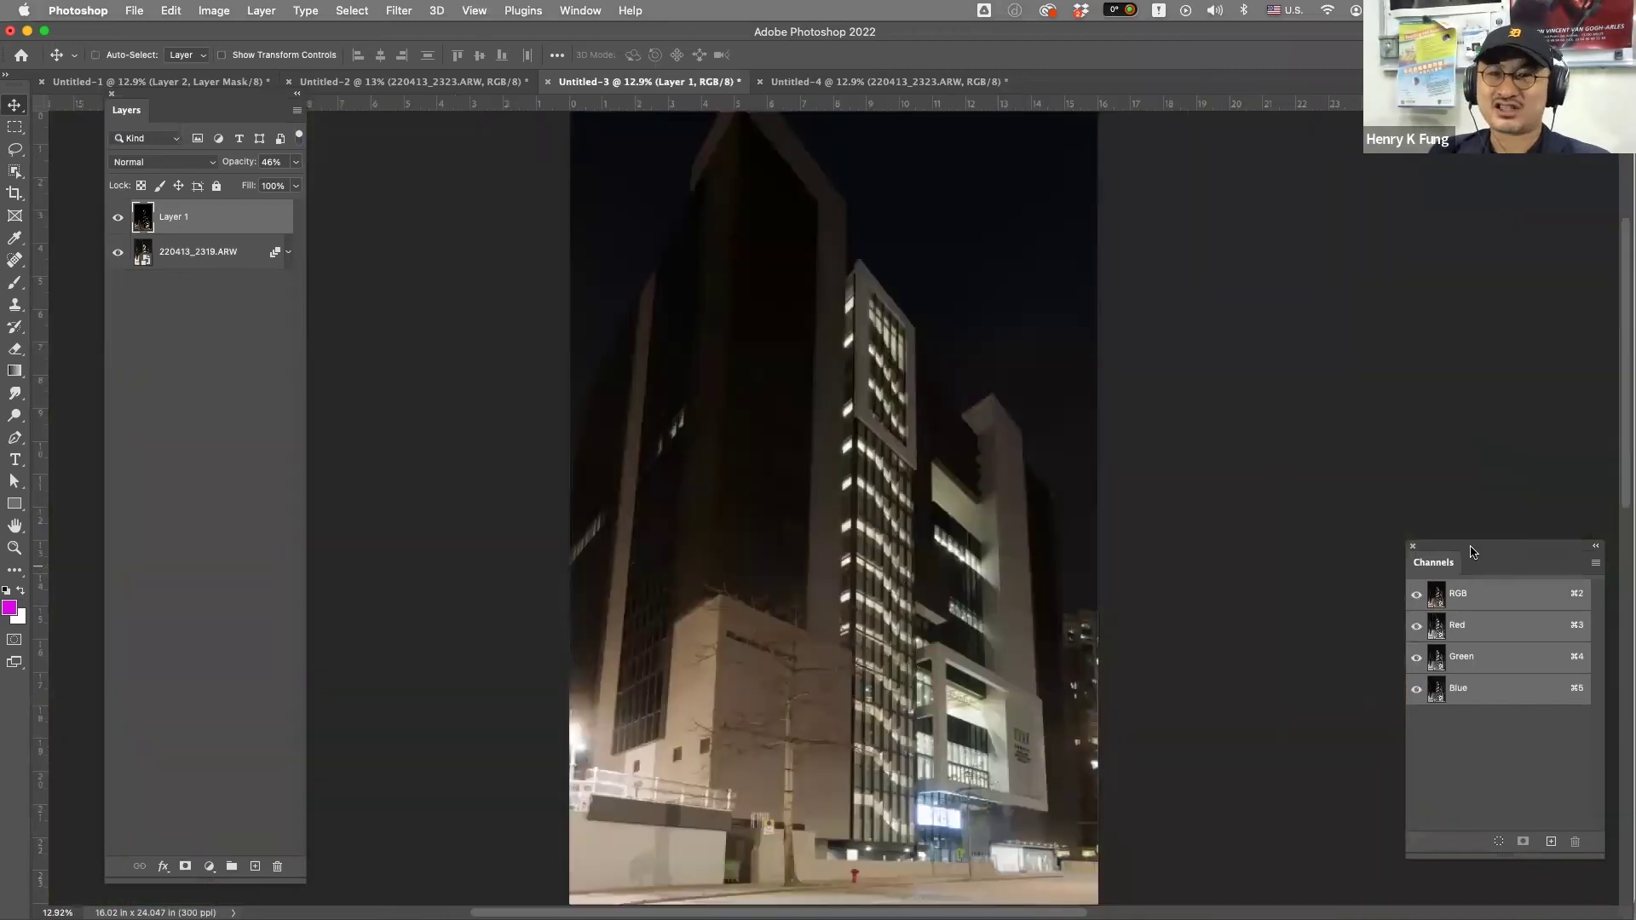
- Compare the Red, Green and Blue channels for contrast between the bright lights and the rest of the building
left_click(1484, 625)
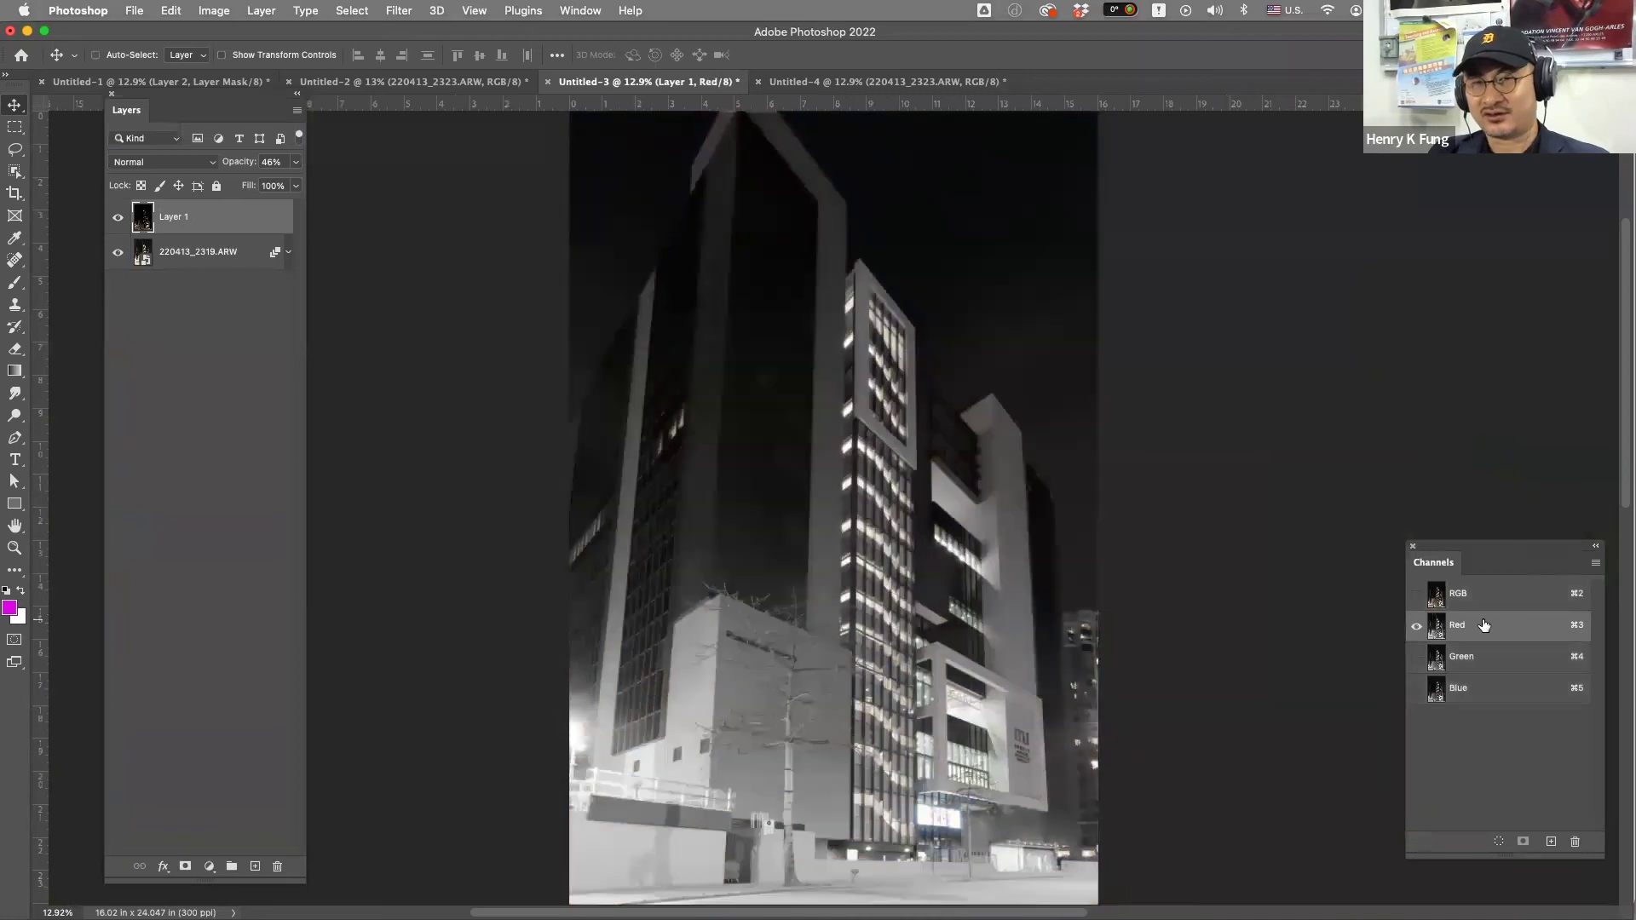
left_click(1499, 670)
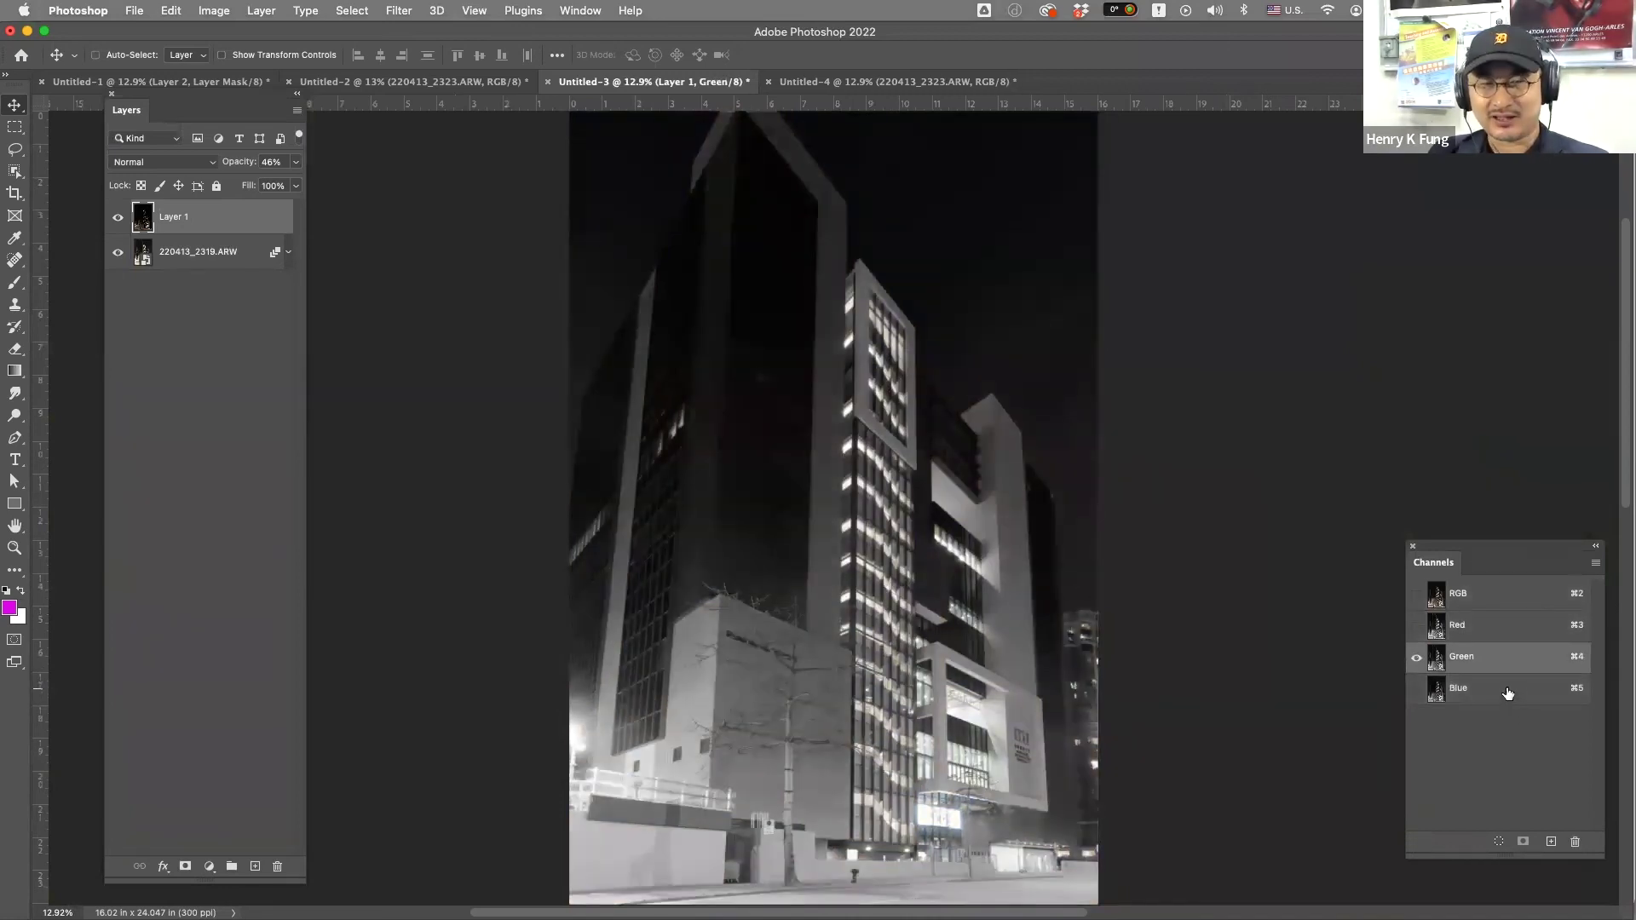
left_click(1480, 620)
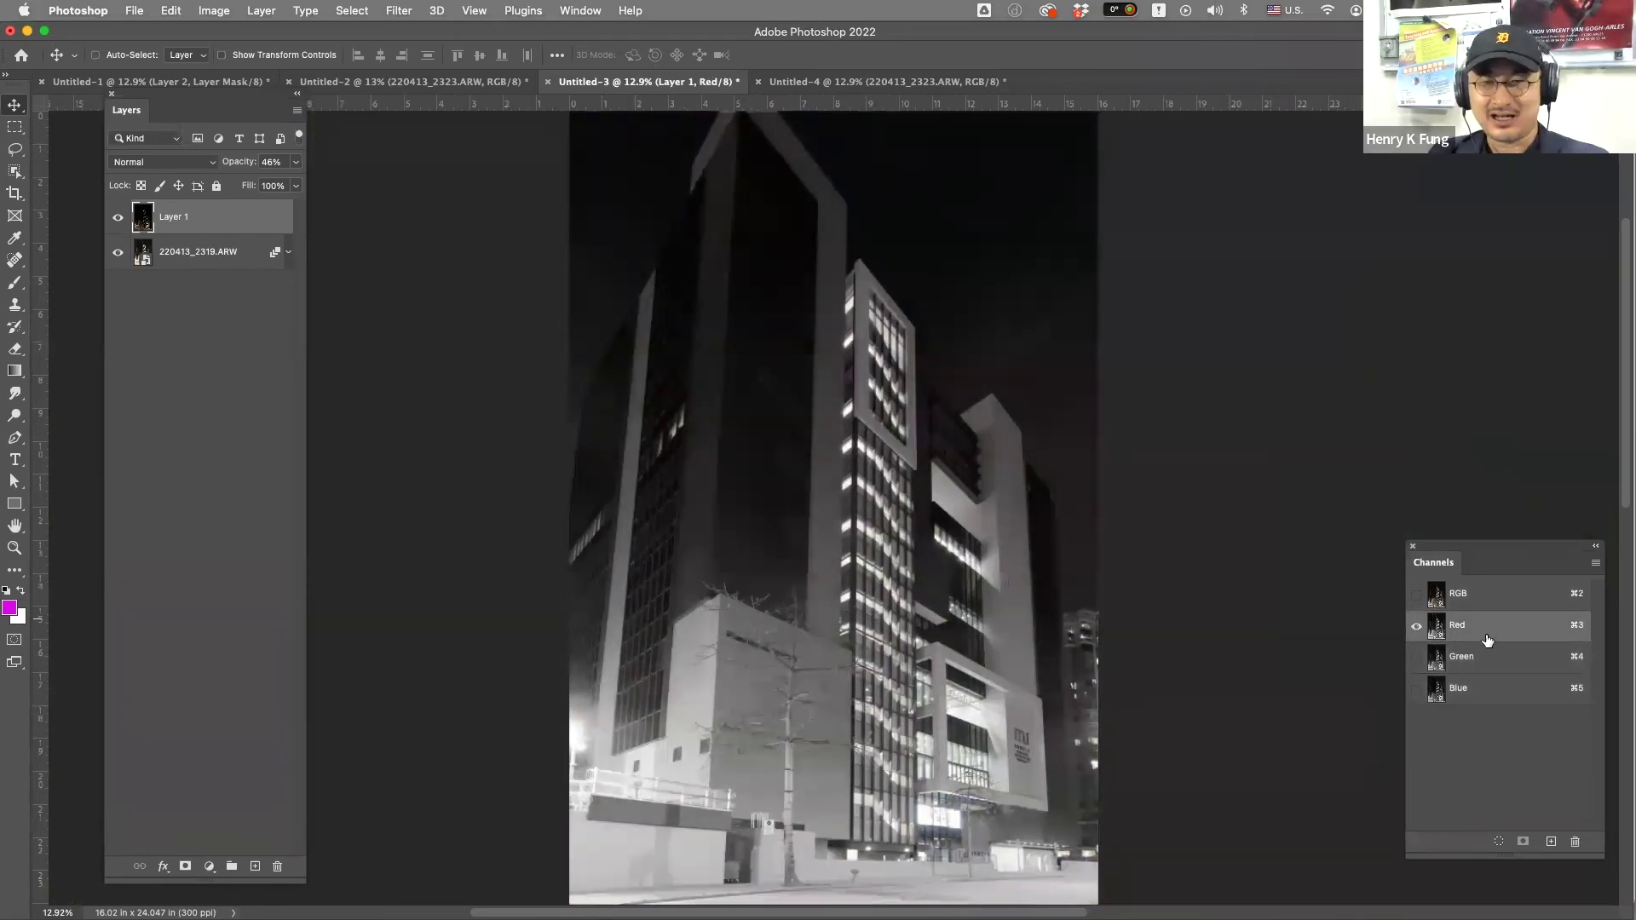
left_click(1476, 591)
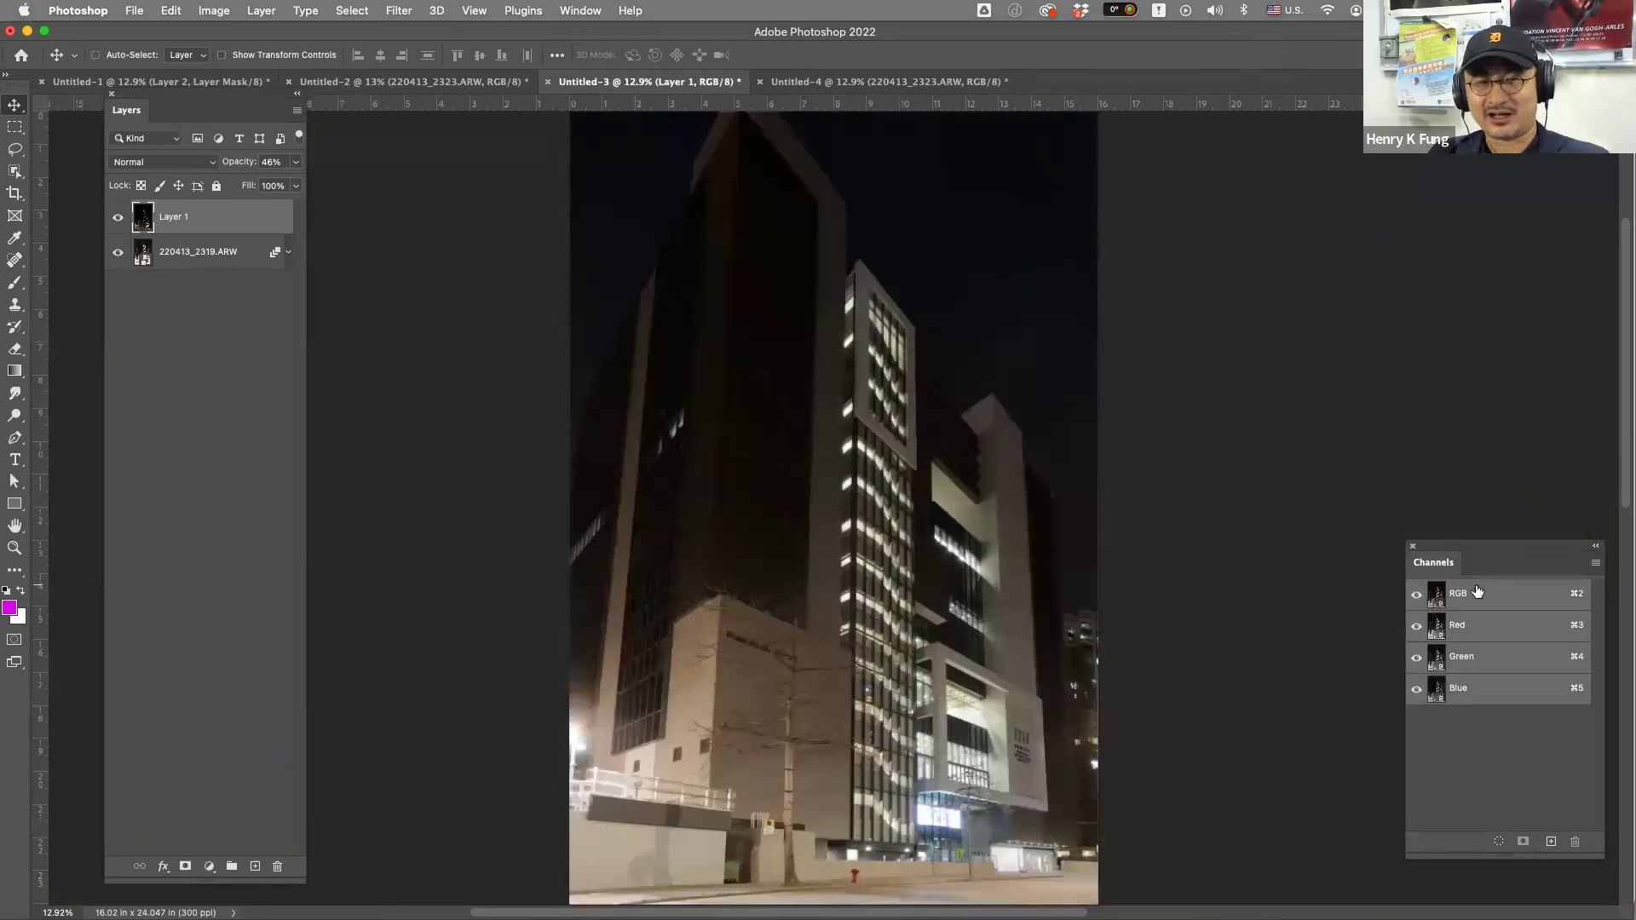
left_click(1485, 633)
left_click(1500, 664)
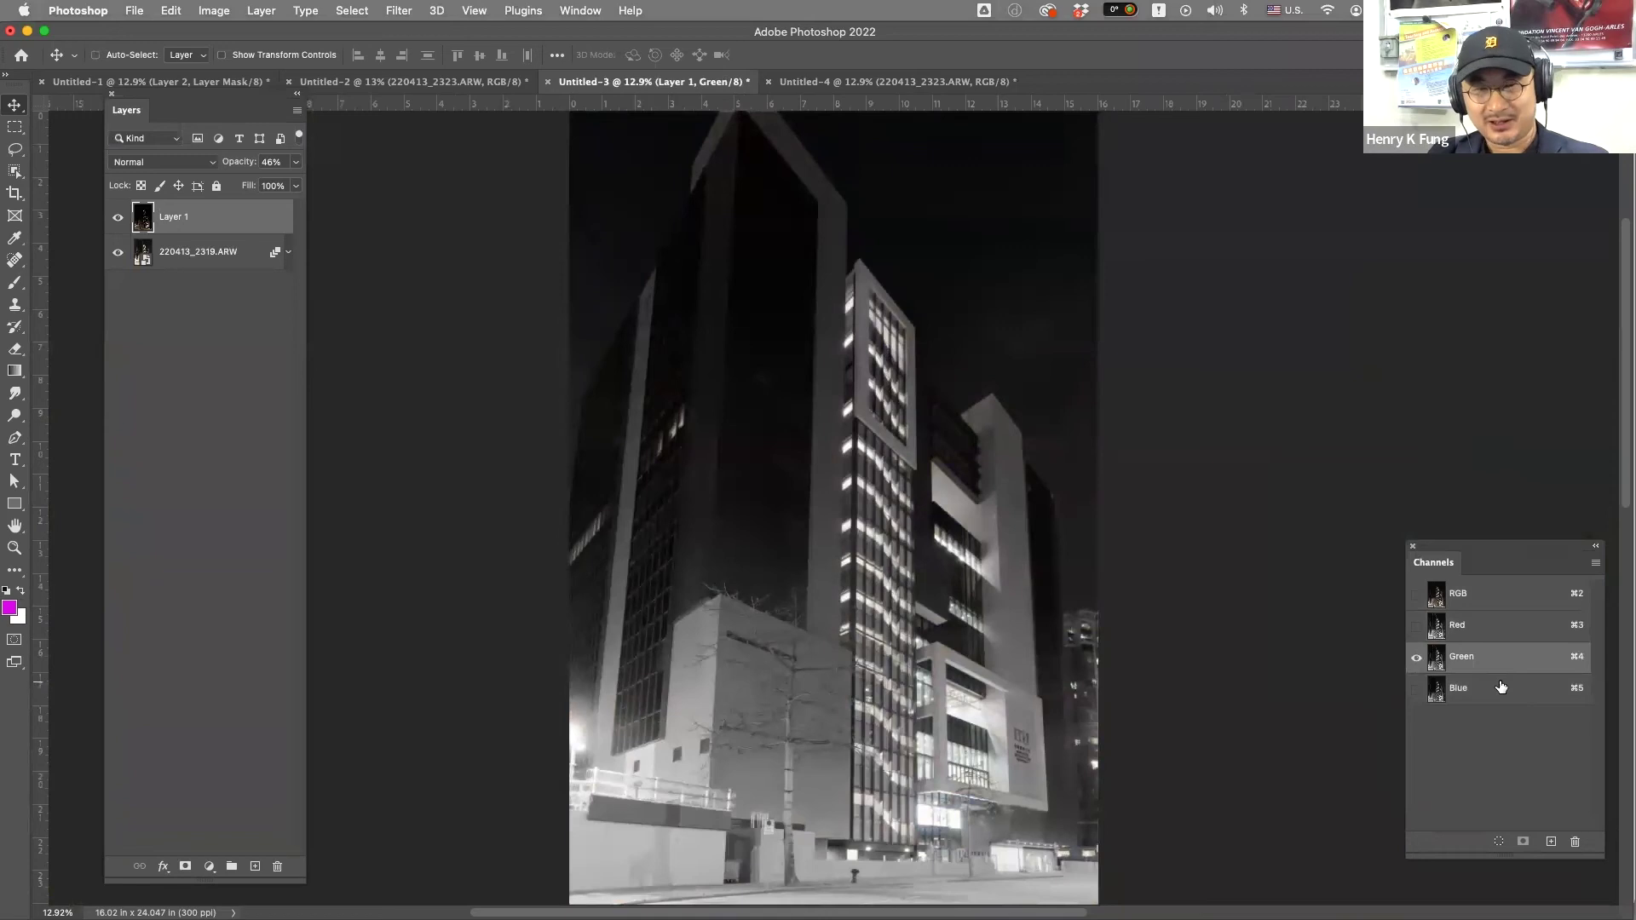
left_click(1502, 687)
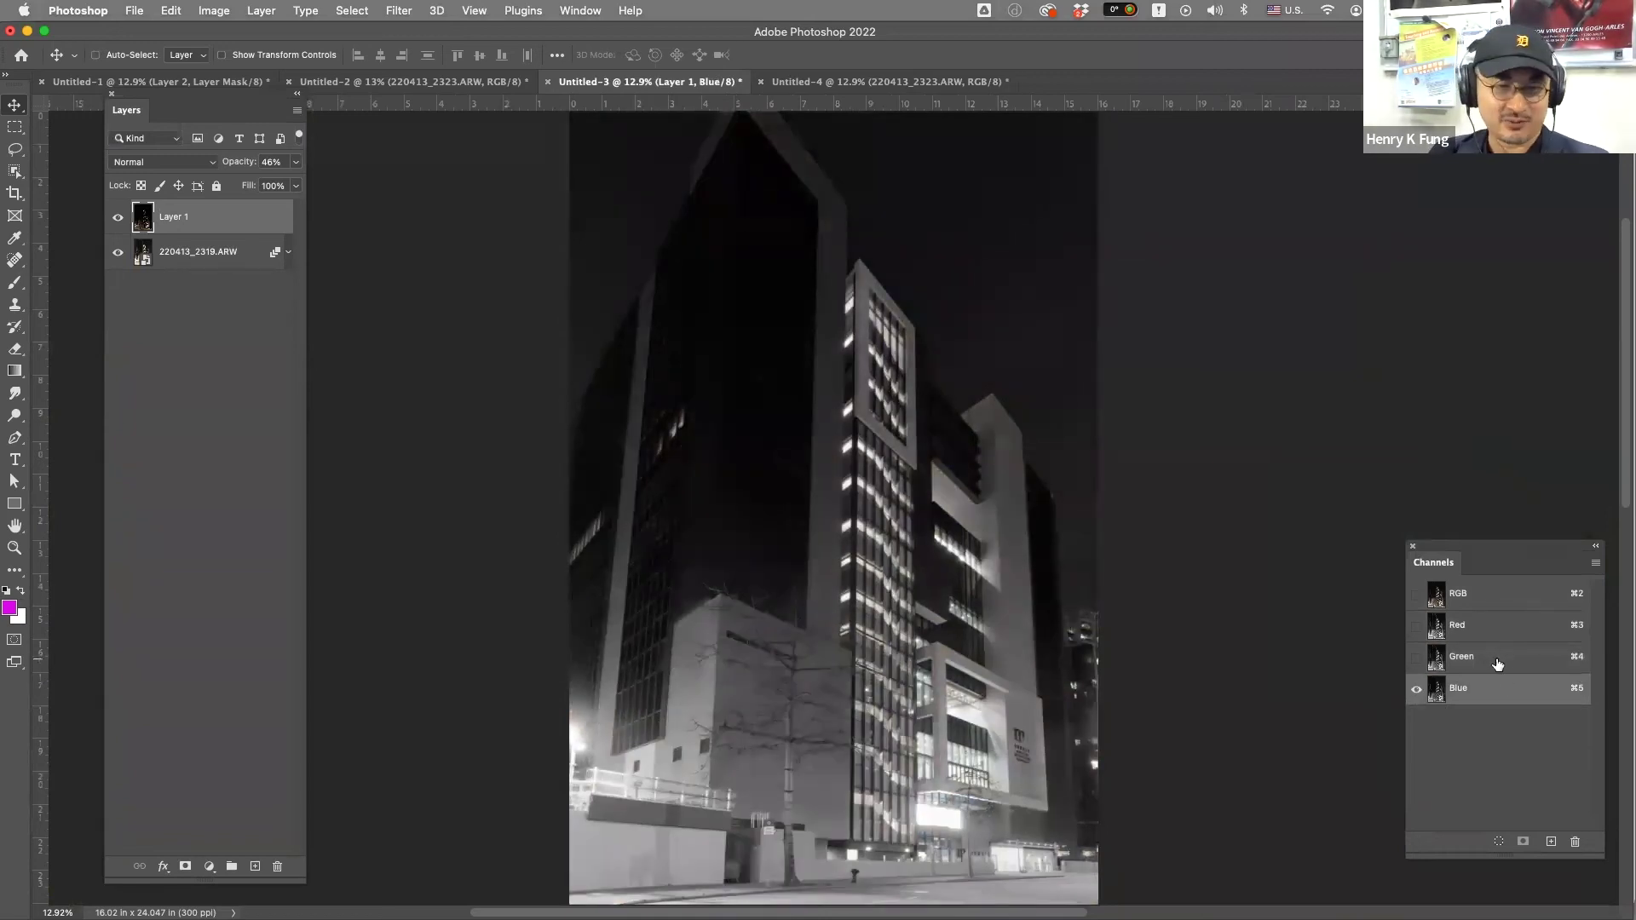
key("super+3")
- Duplicate the Blue channel and darken the copy with Curves, mapping input 143 to output 64
left_click(1517, 692)
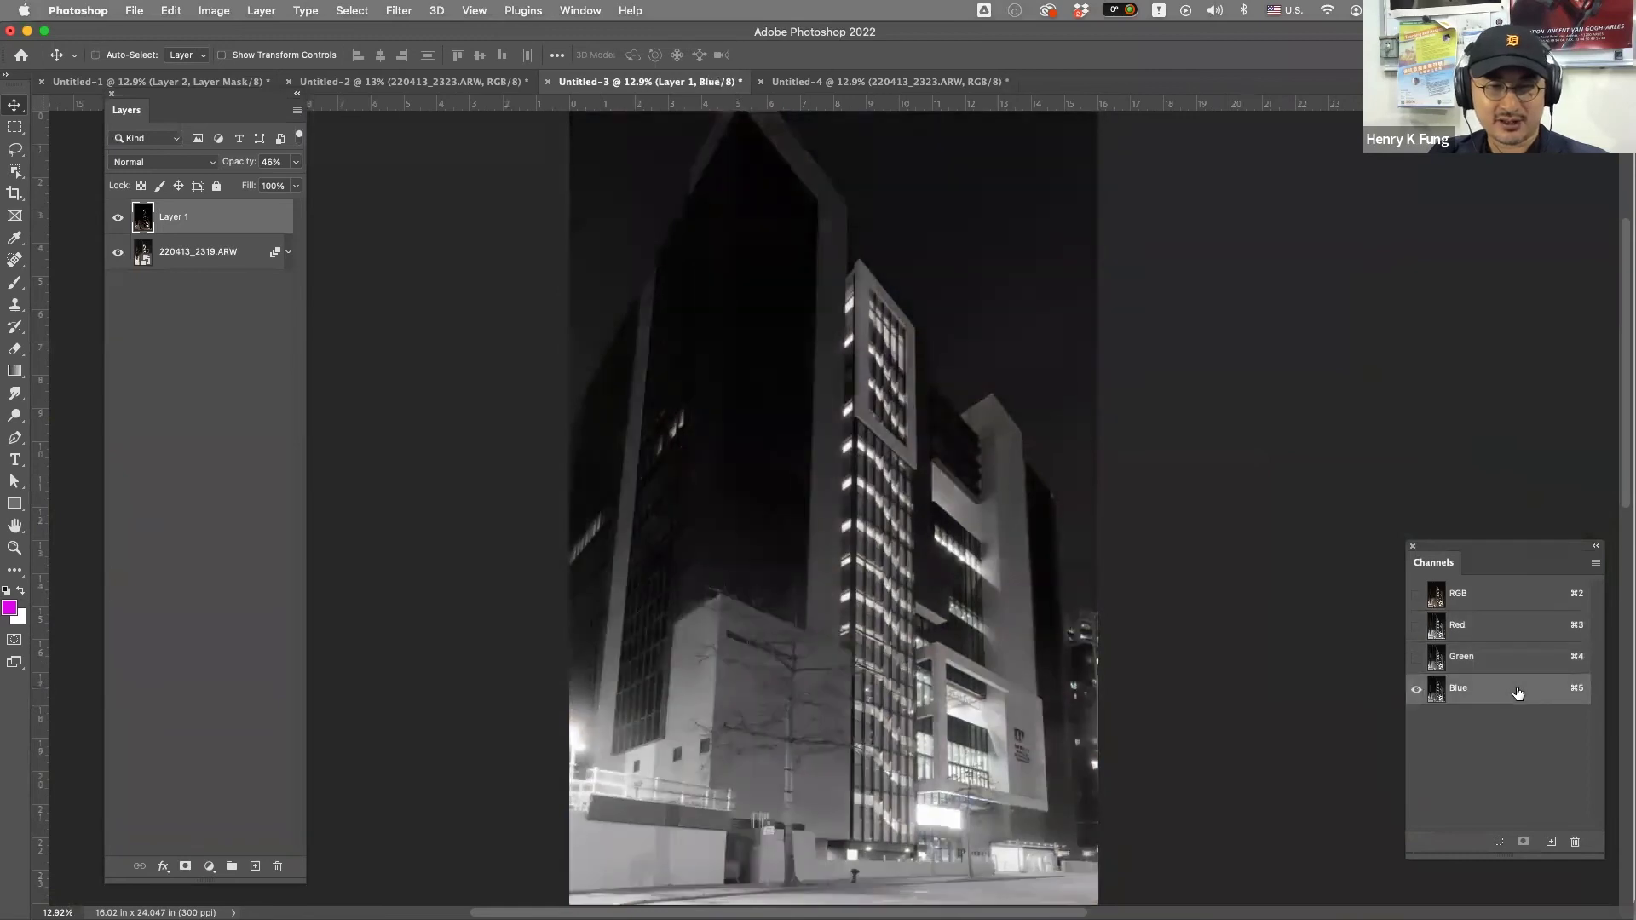
left_click_drag(1517, 692, 1564, 841)
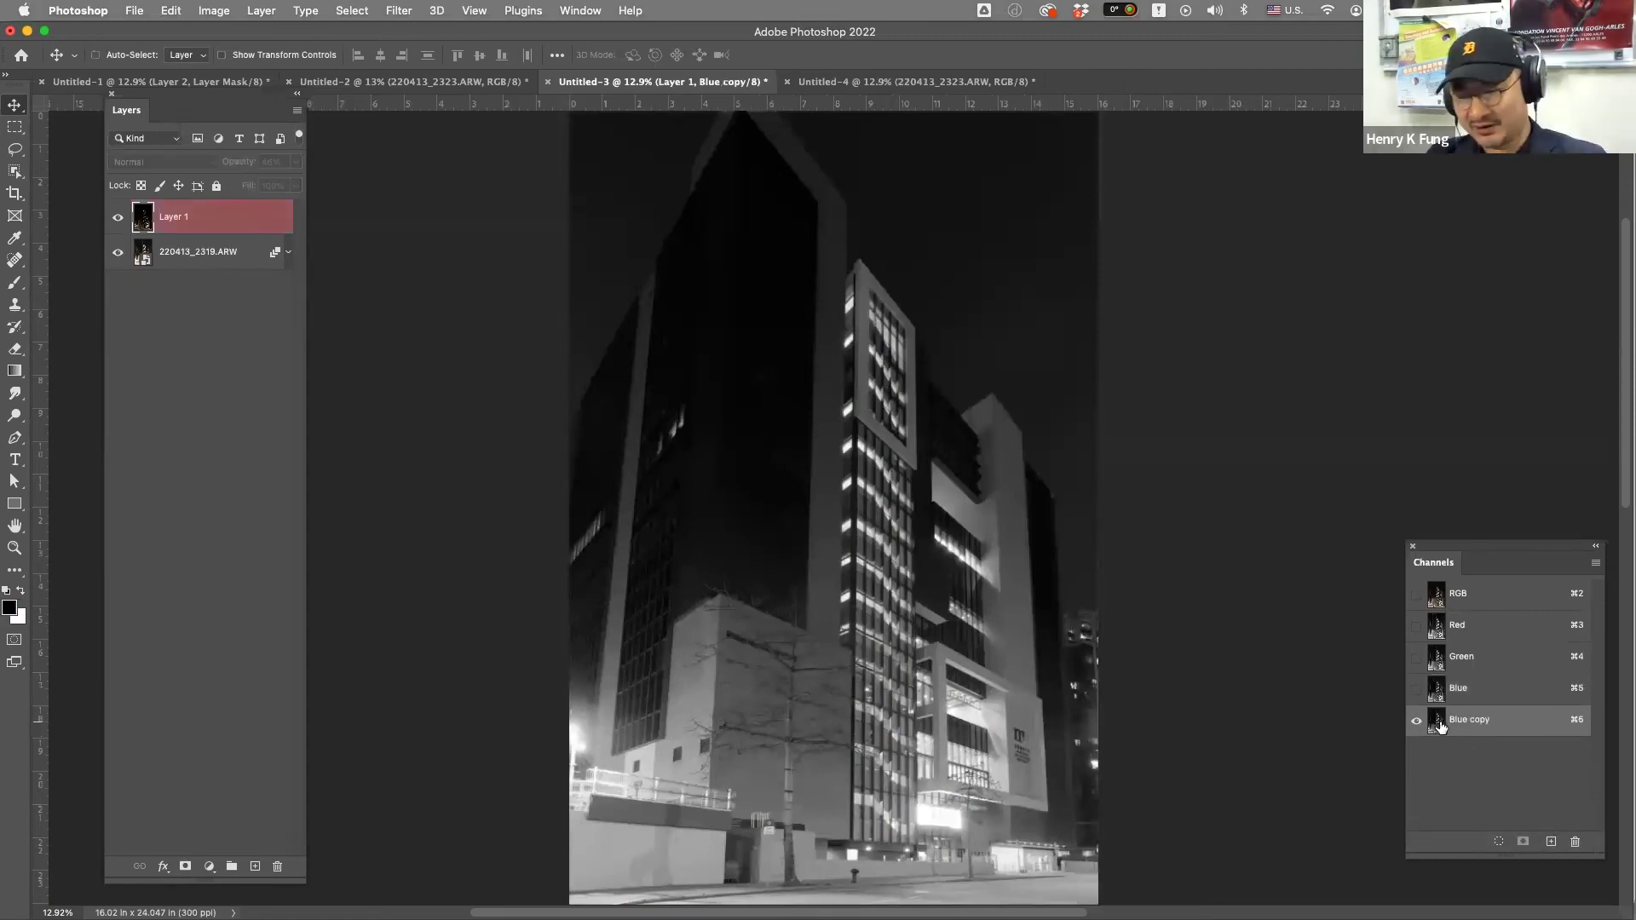
key("super")
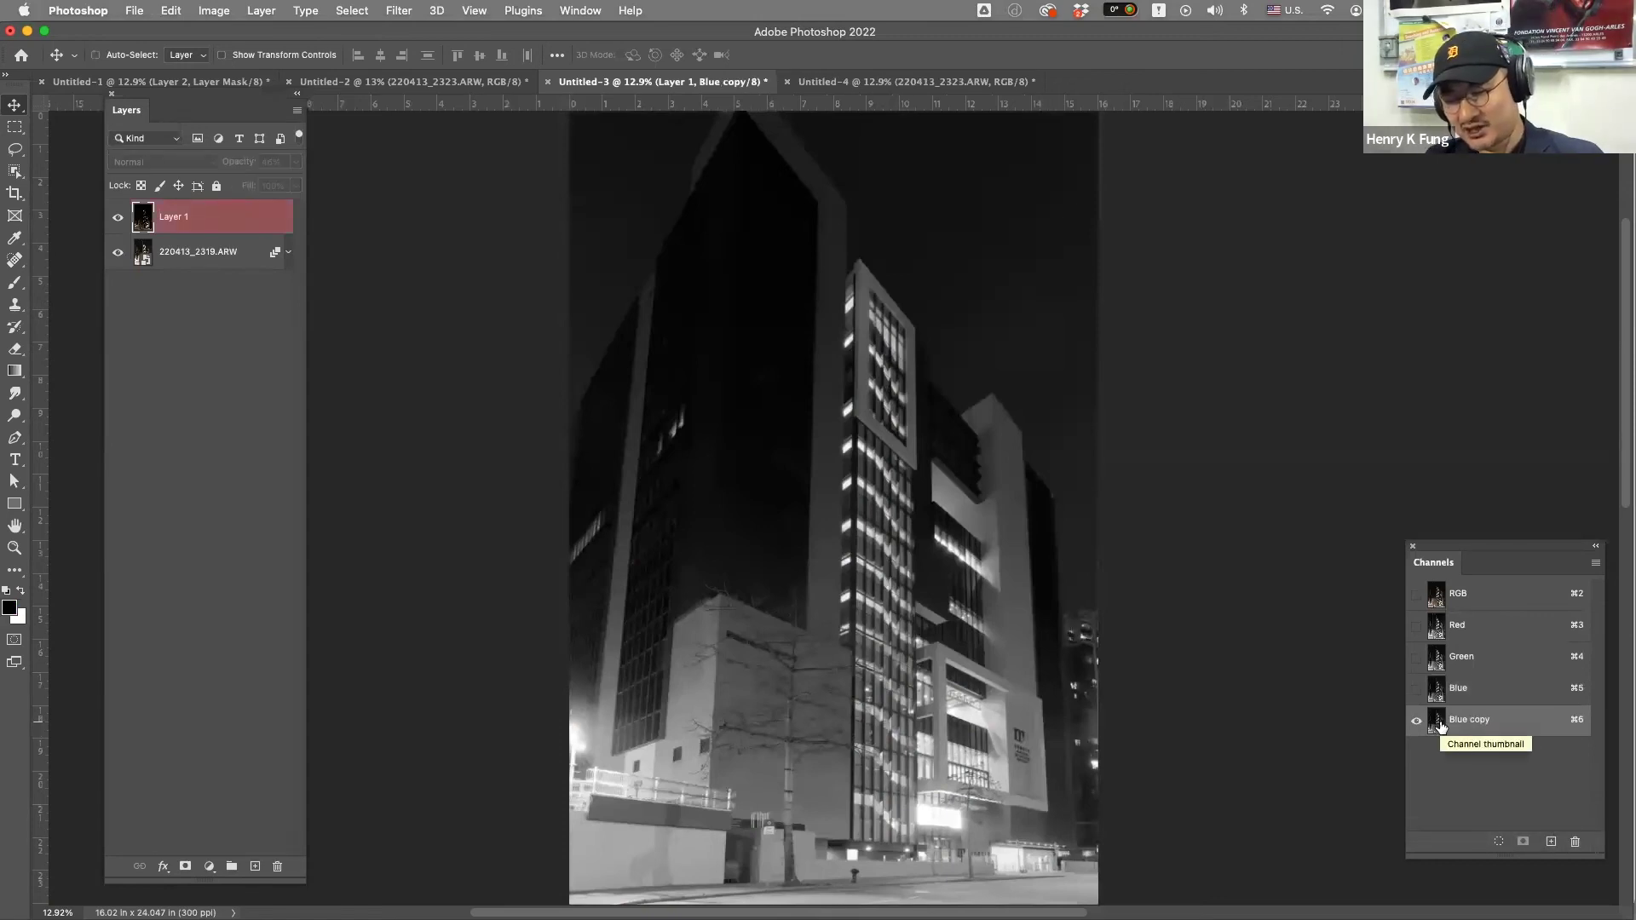
left_click(1440, 726, "super")
key("i")
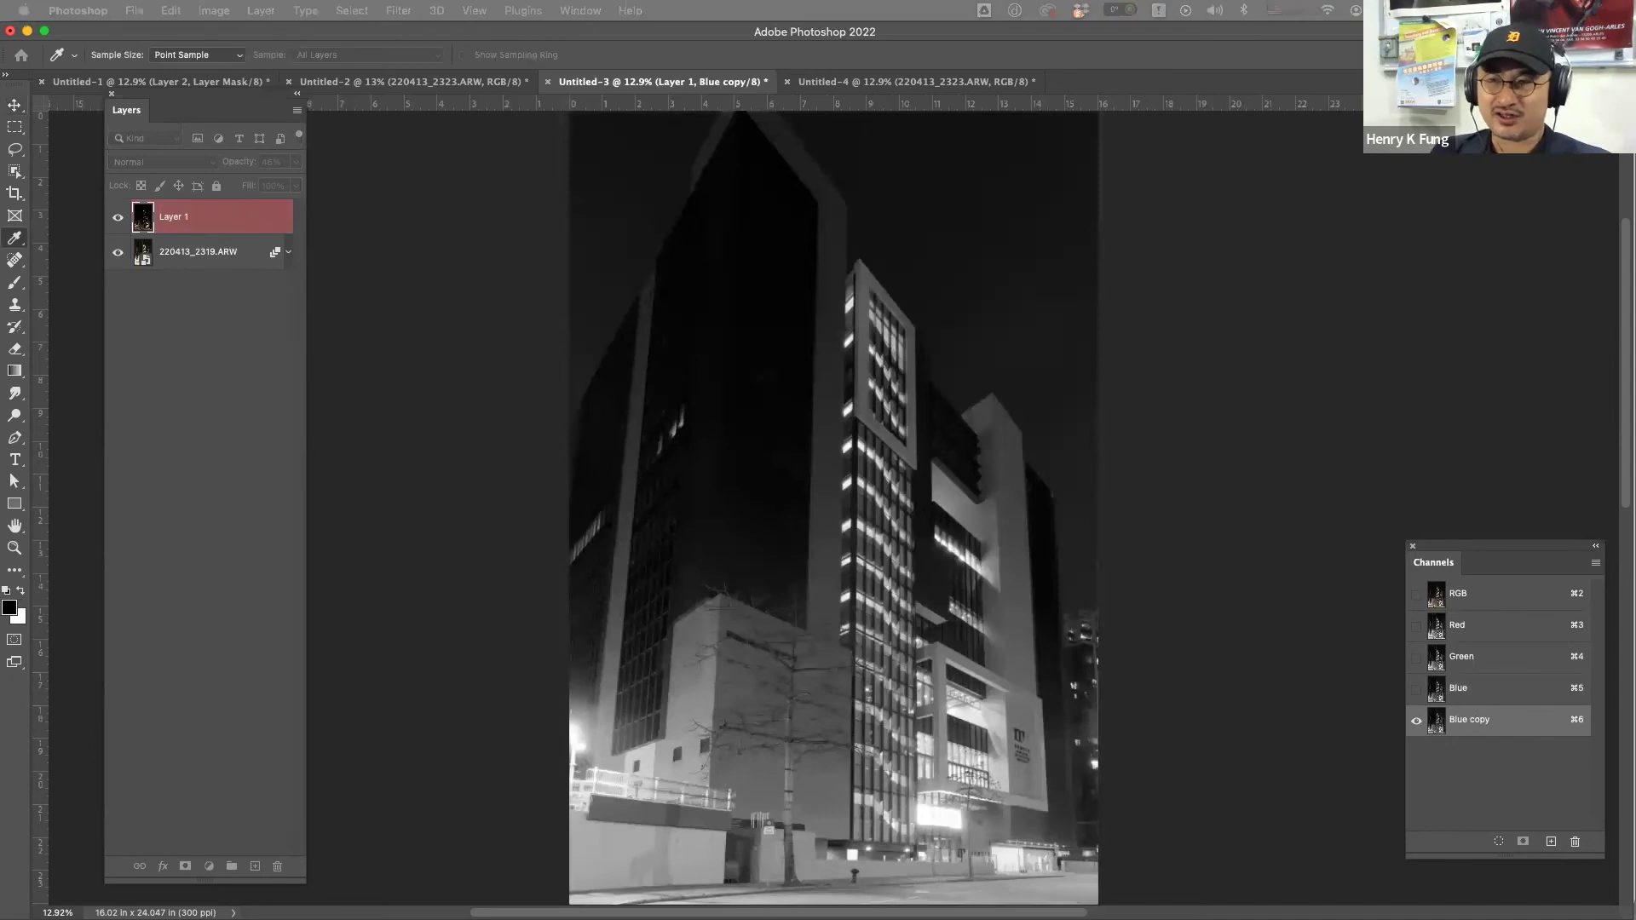
key("super+m")
left_click_drag(255, 275, 372, 421)
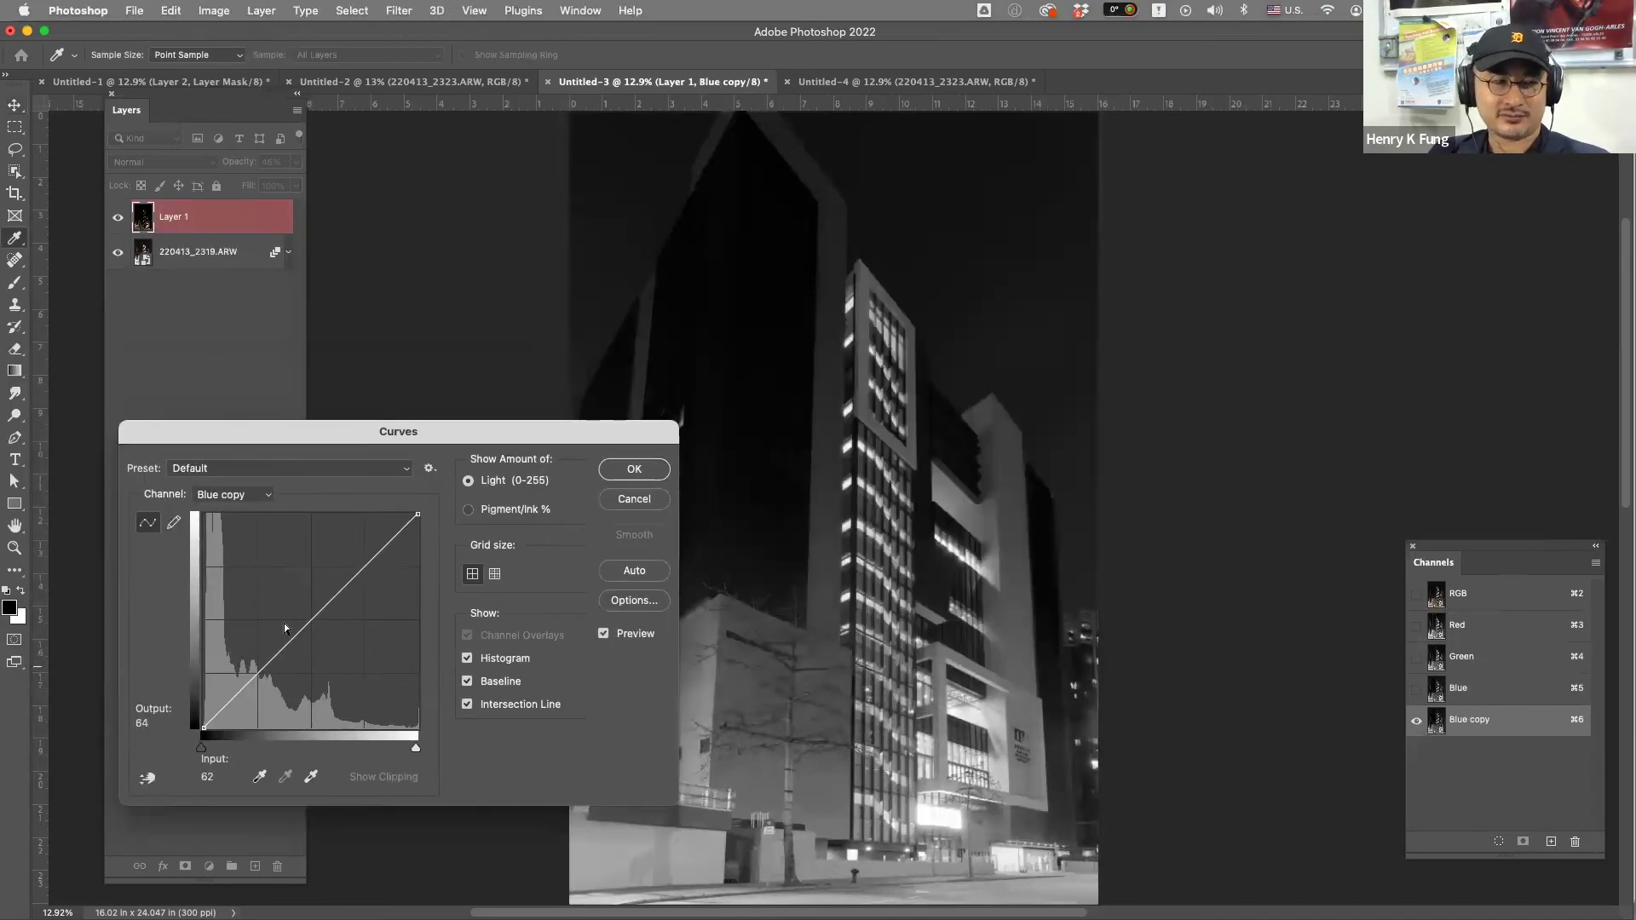
left_click_drag(304, 629, 324, 673)
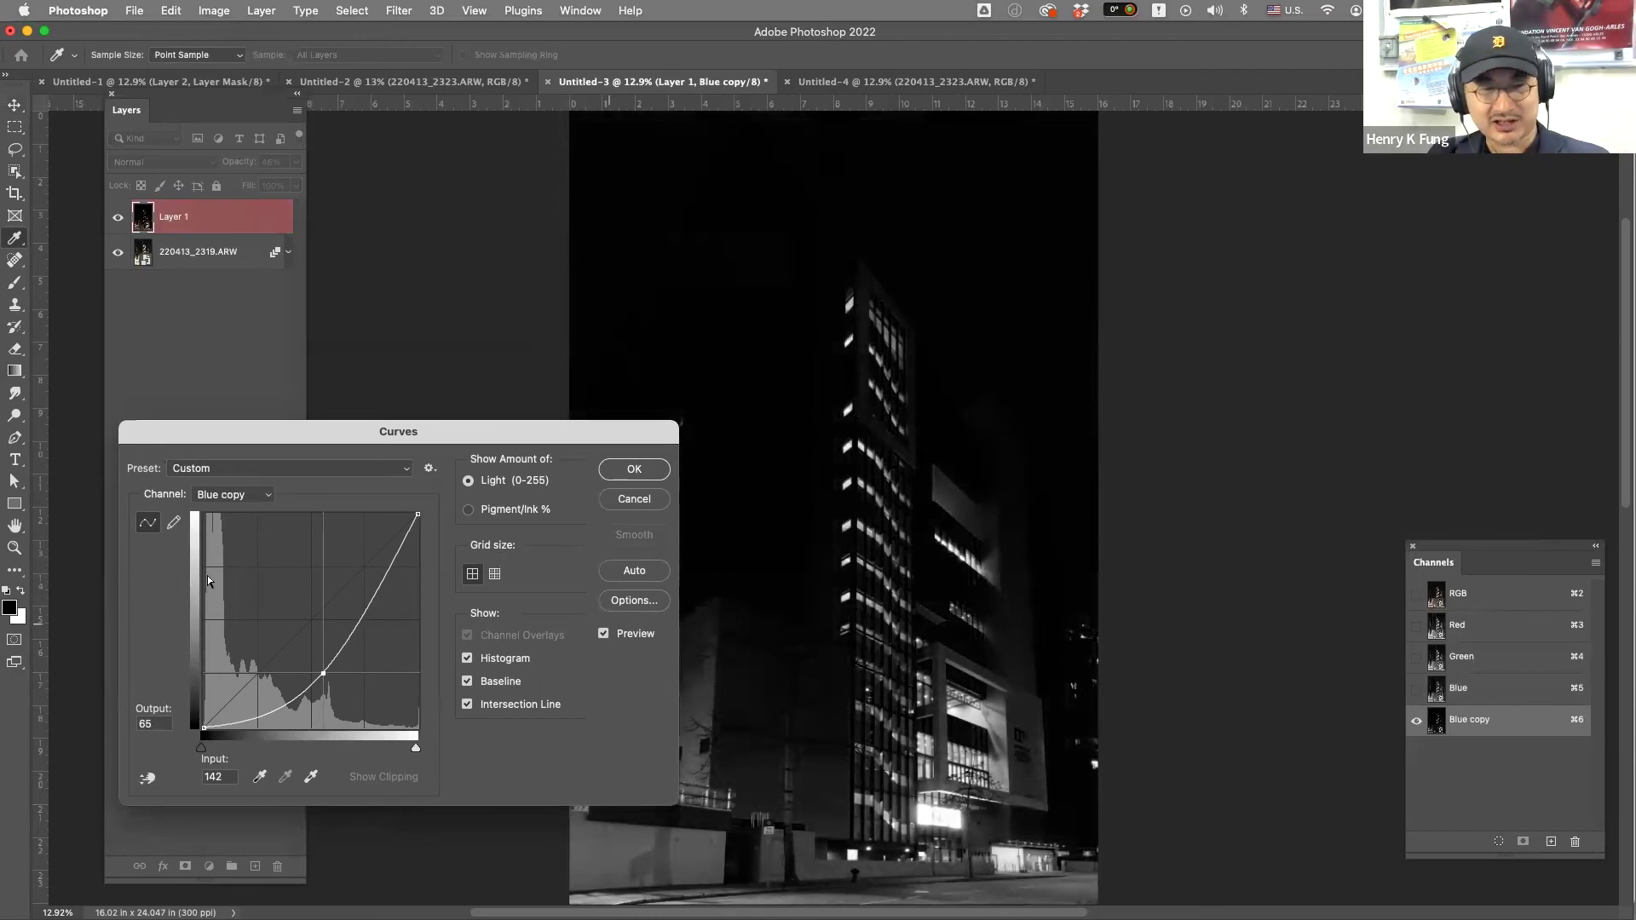
left_click_drag(323, 673, 324, 674)
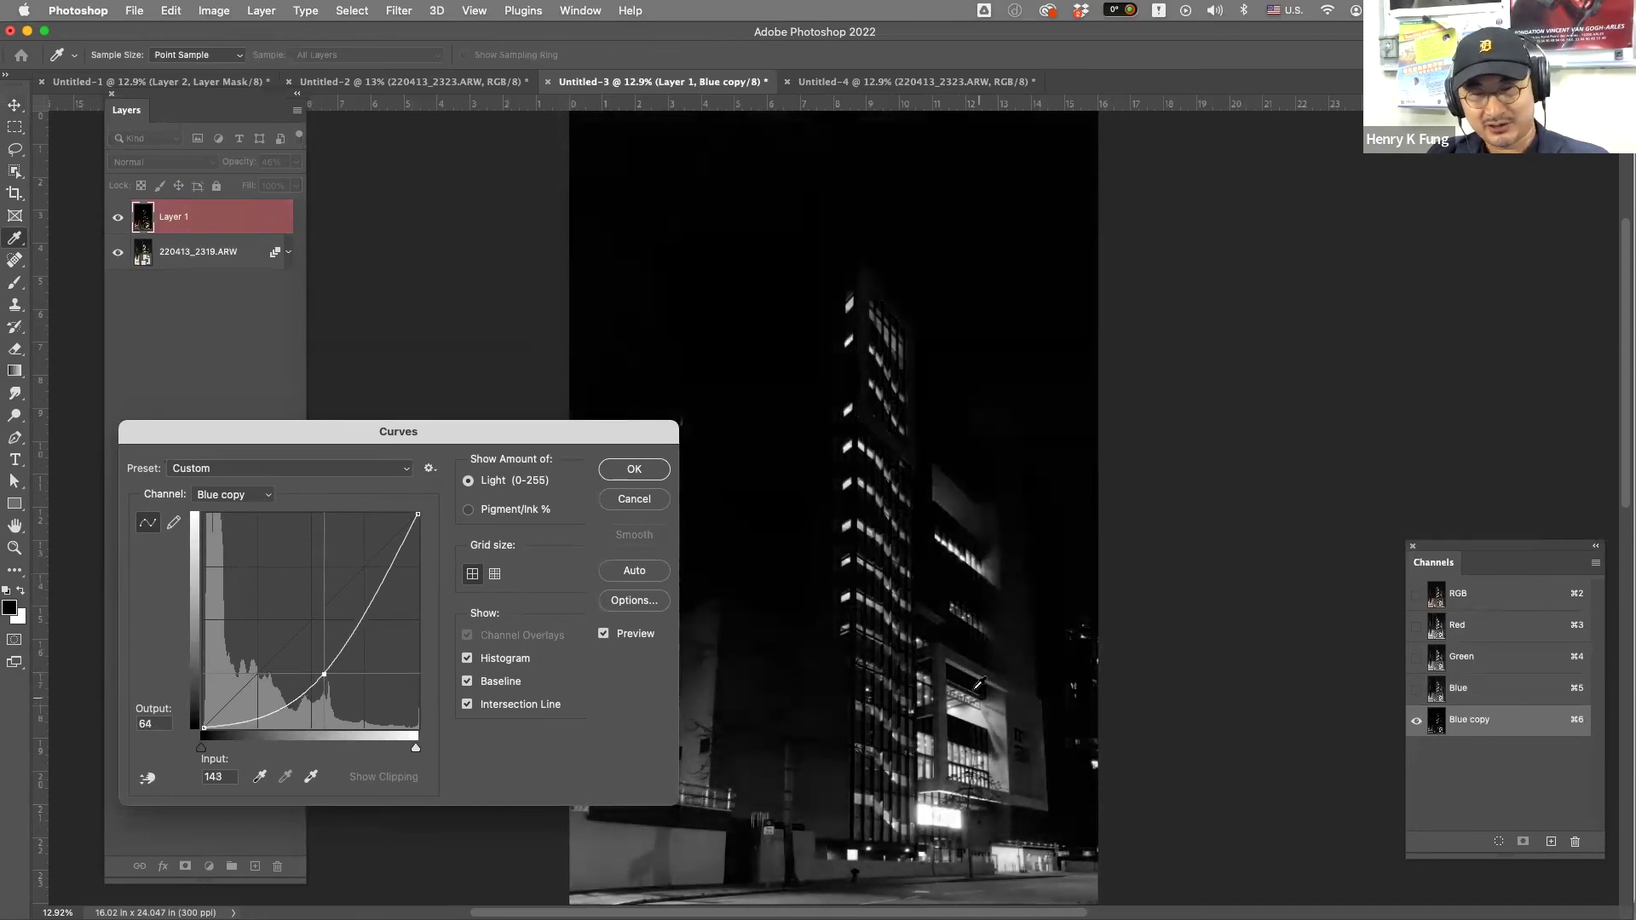
left_click(633, 470)
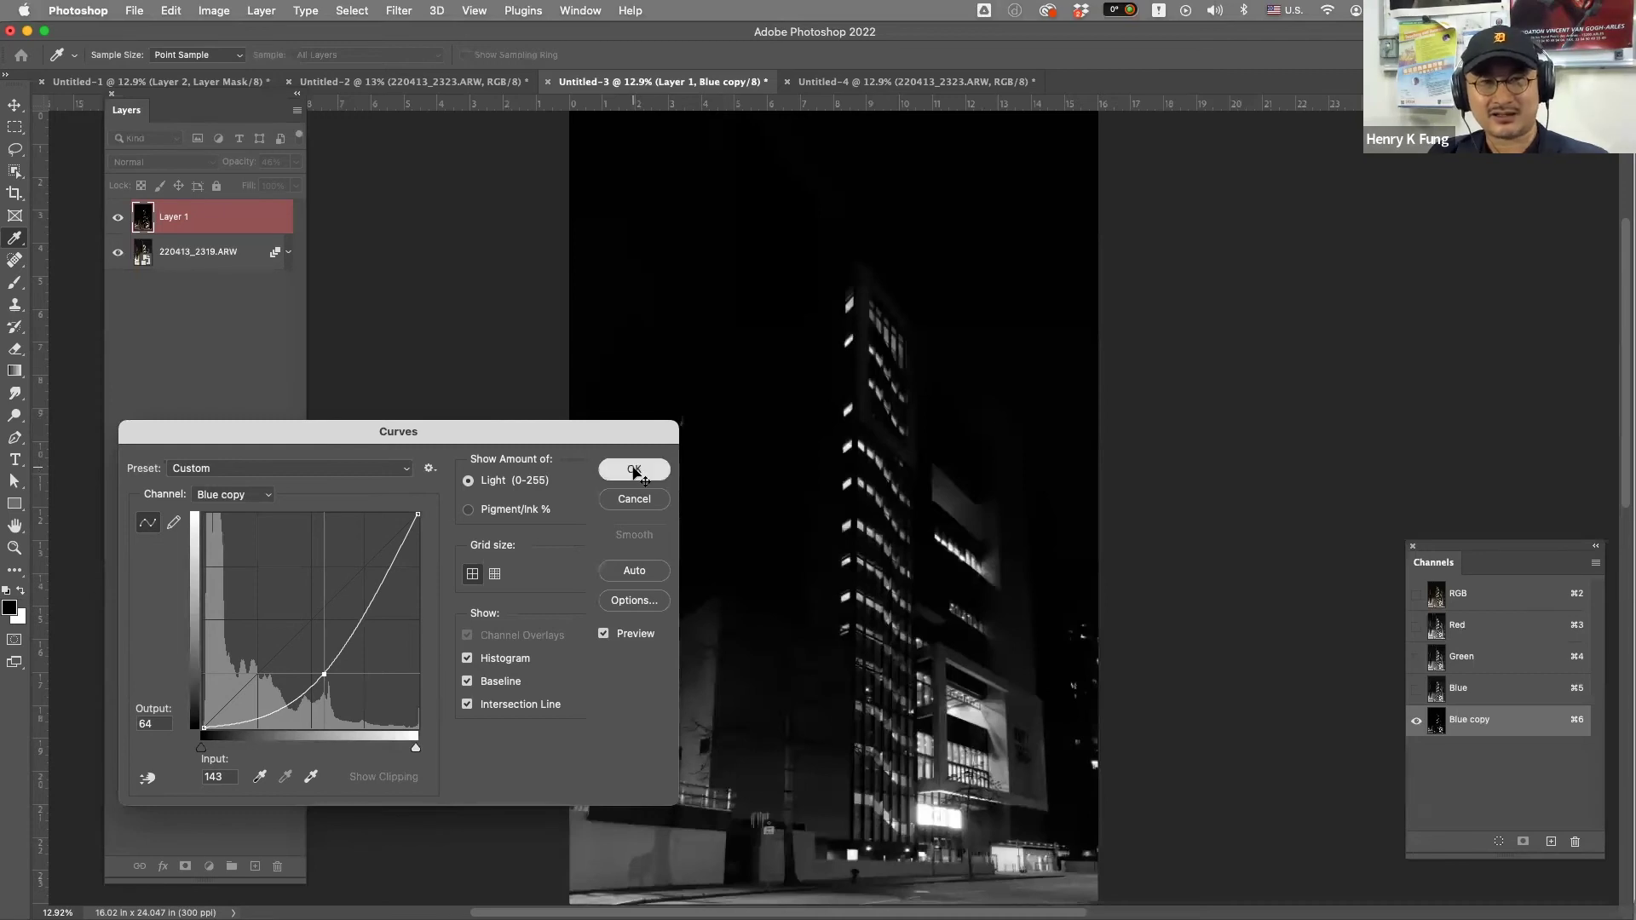
- Mask Layer 1 with a selection loaded from the Blue copy channel, and raise the layer's opacity to 100%
left_click(1437, 724, "super")
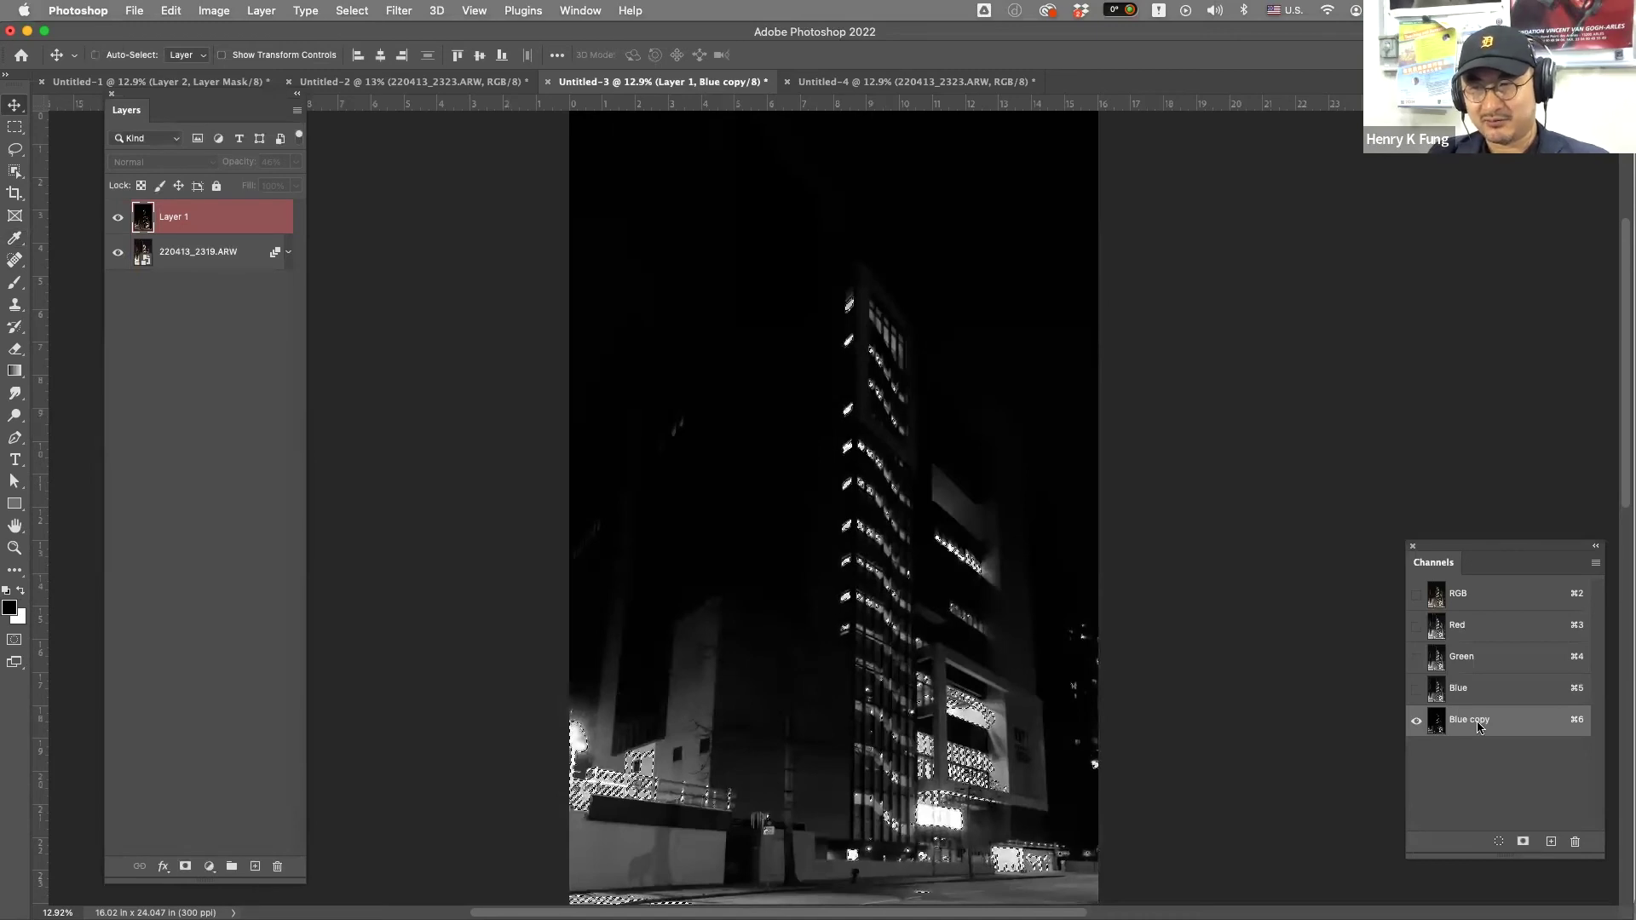
left_click(1495, 595)
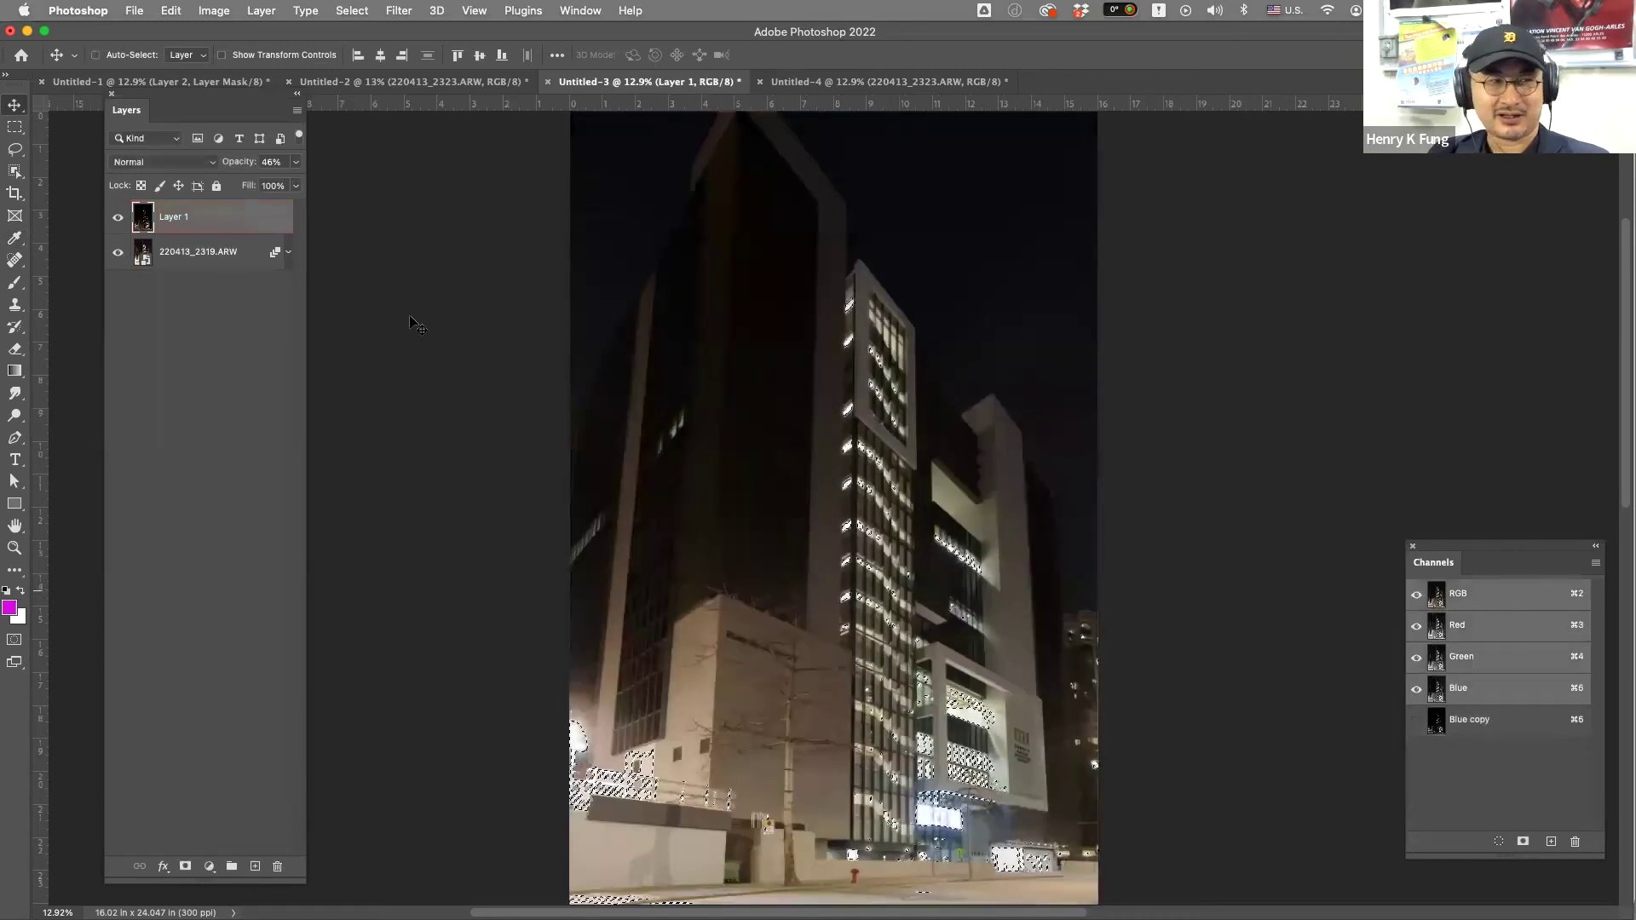
left_click(185, 867)
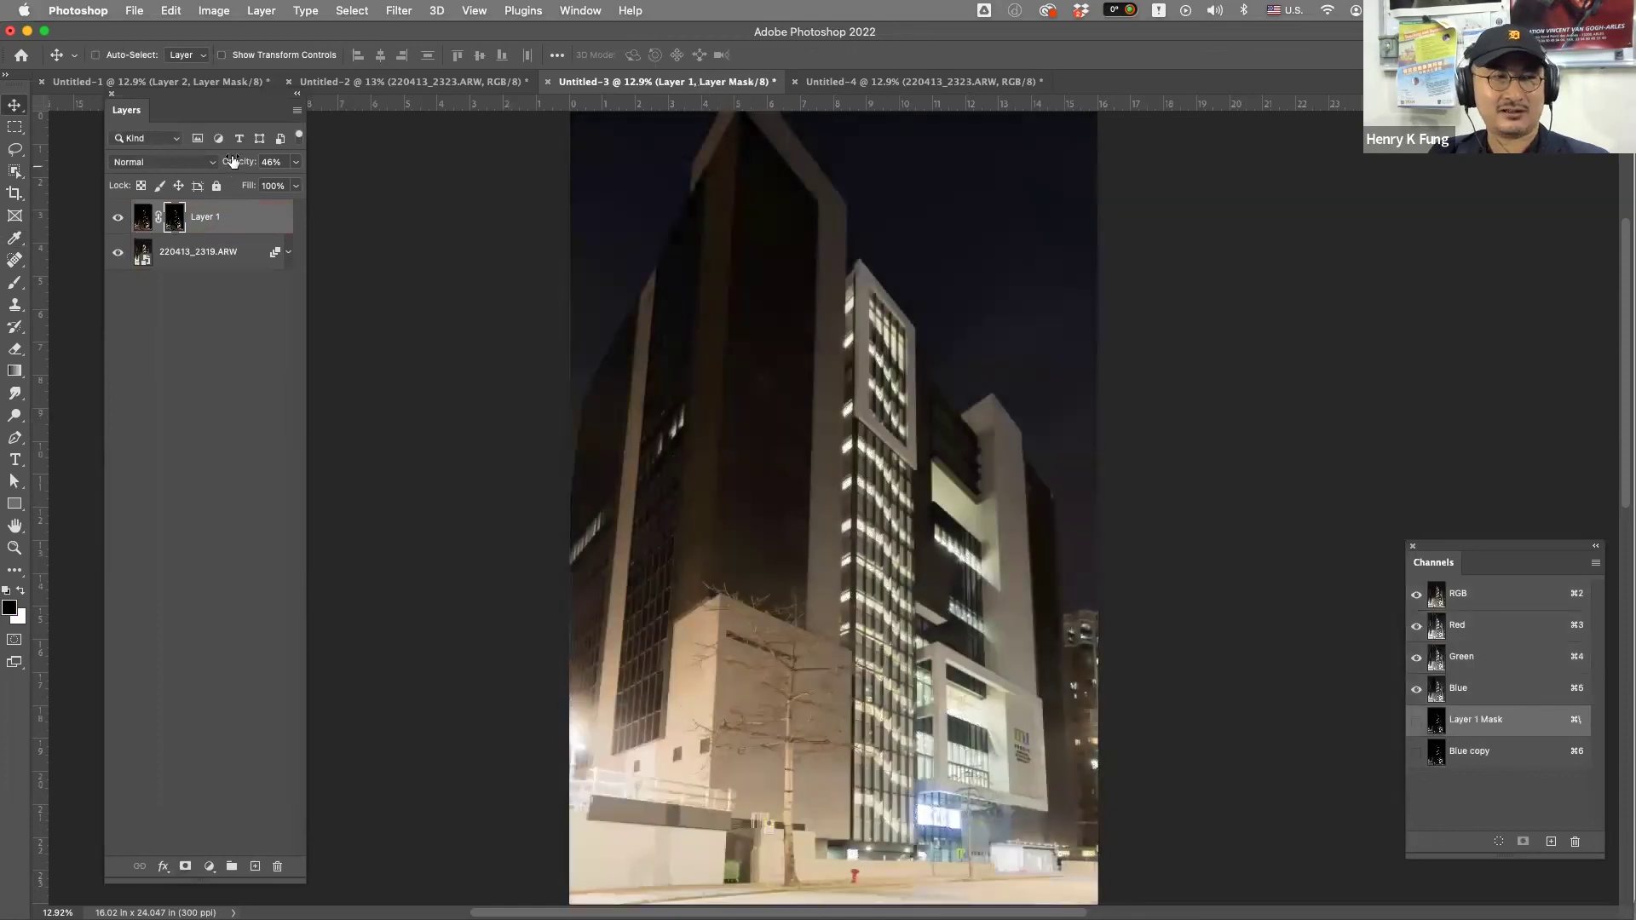
left_click(295, 162)
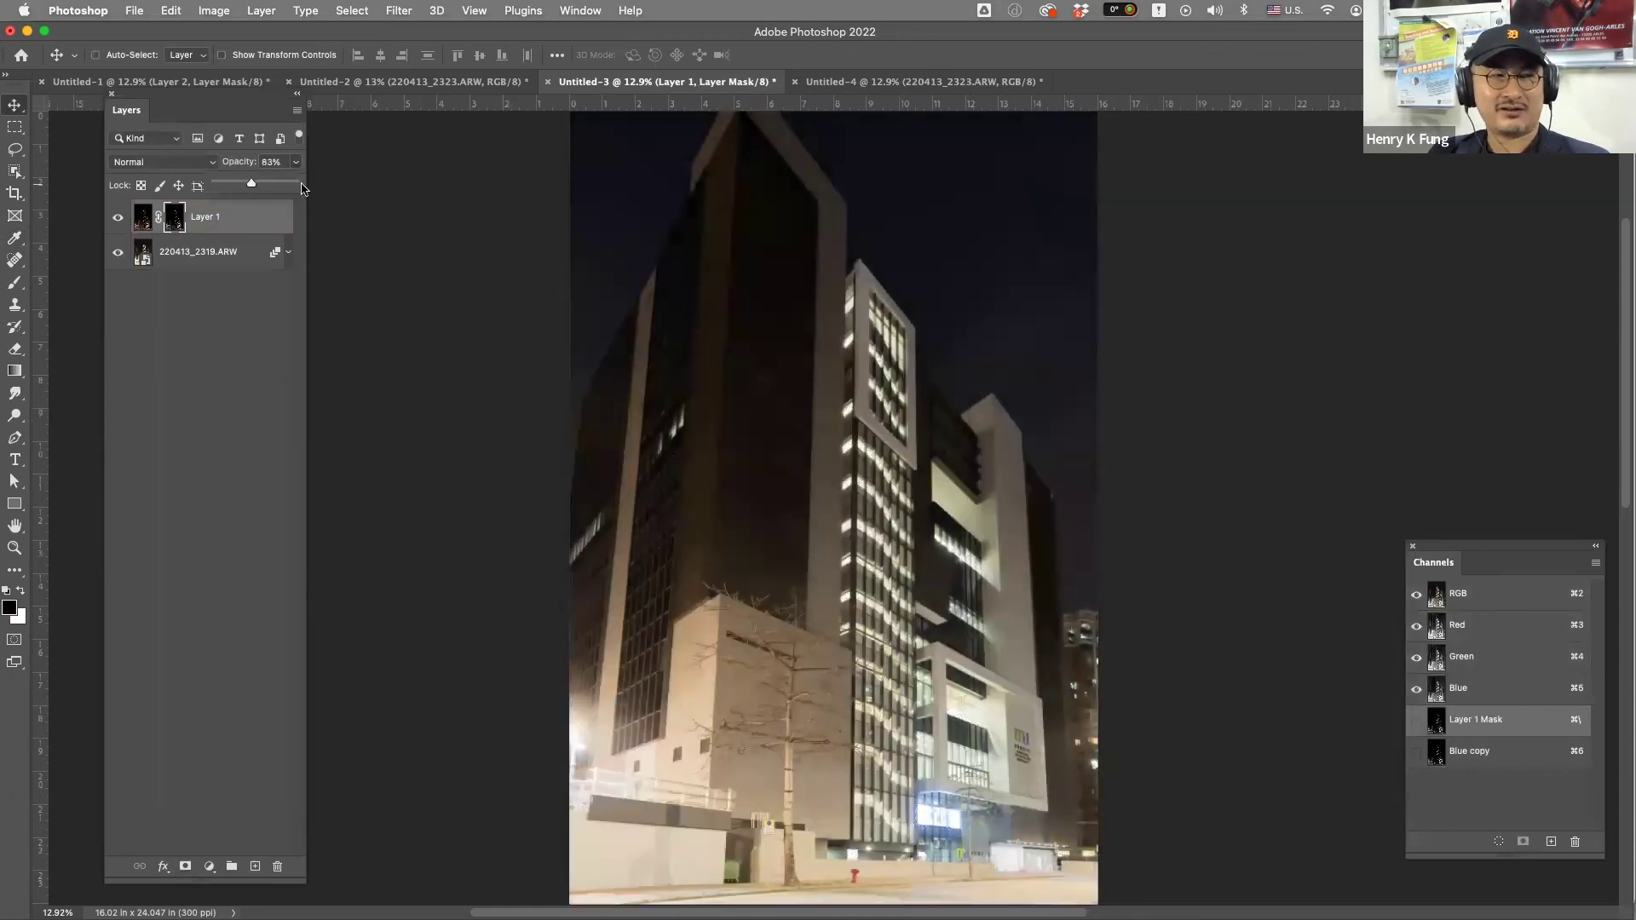
left_click_drag(302, 188, 307, 188)
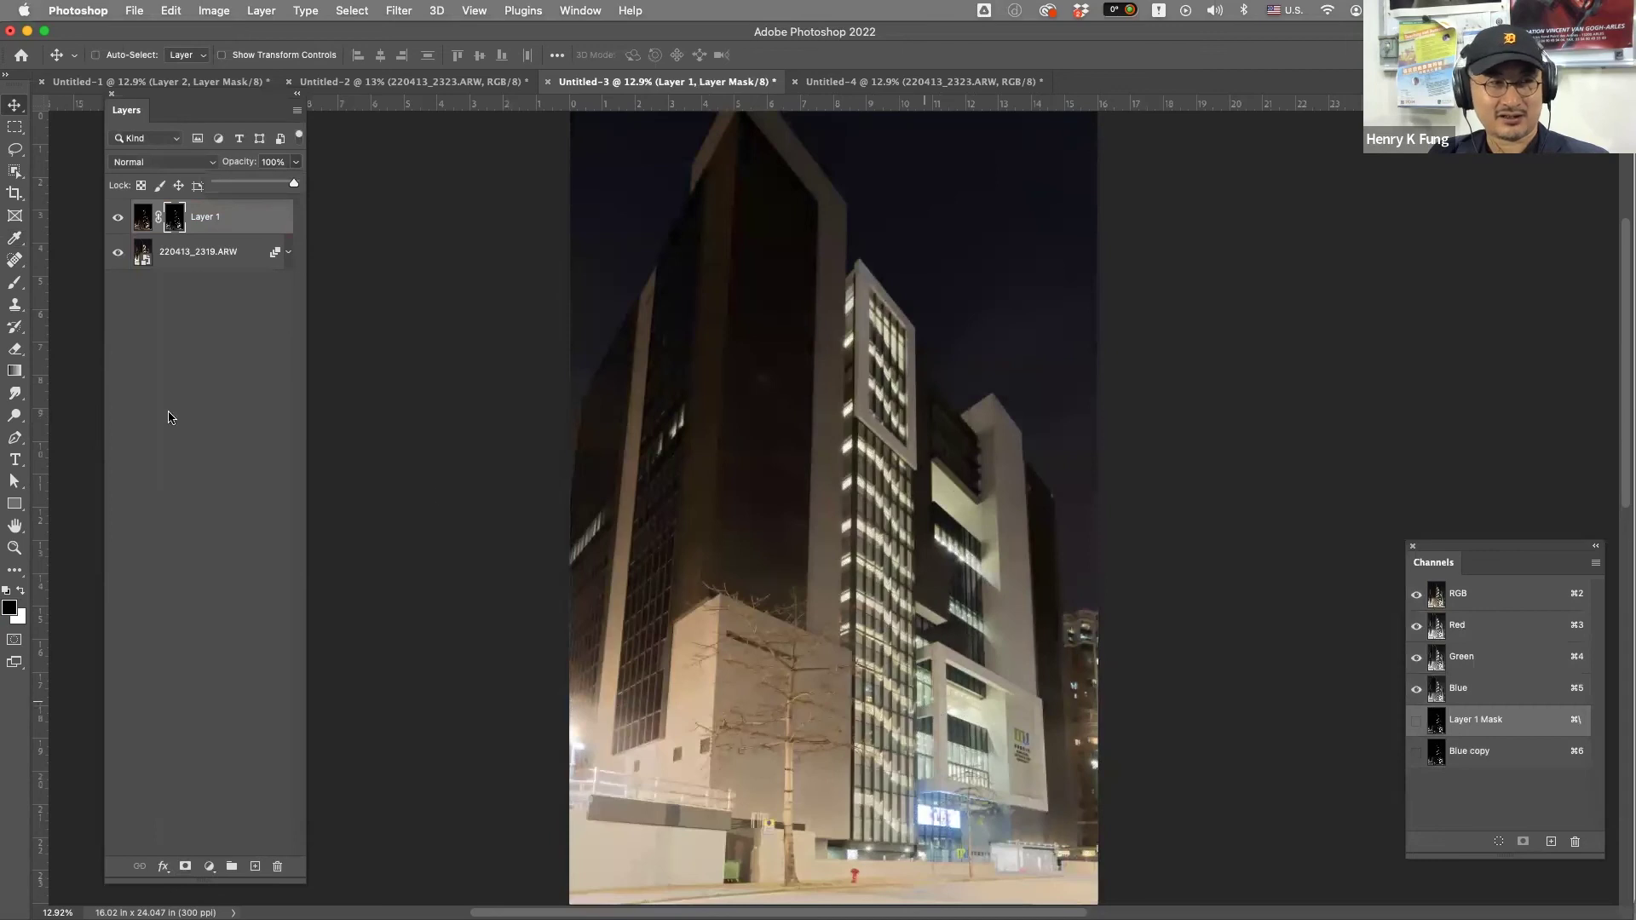
- Compare the brightly lit ceiling fans and windows with and without the masked Layer 1
left_click(14, 548)
left_click_drag(937, 711, 1049, 379)
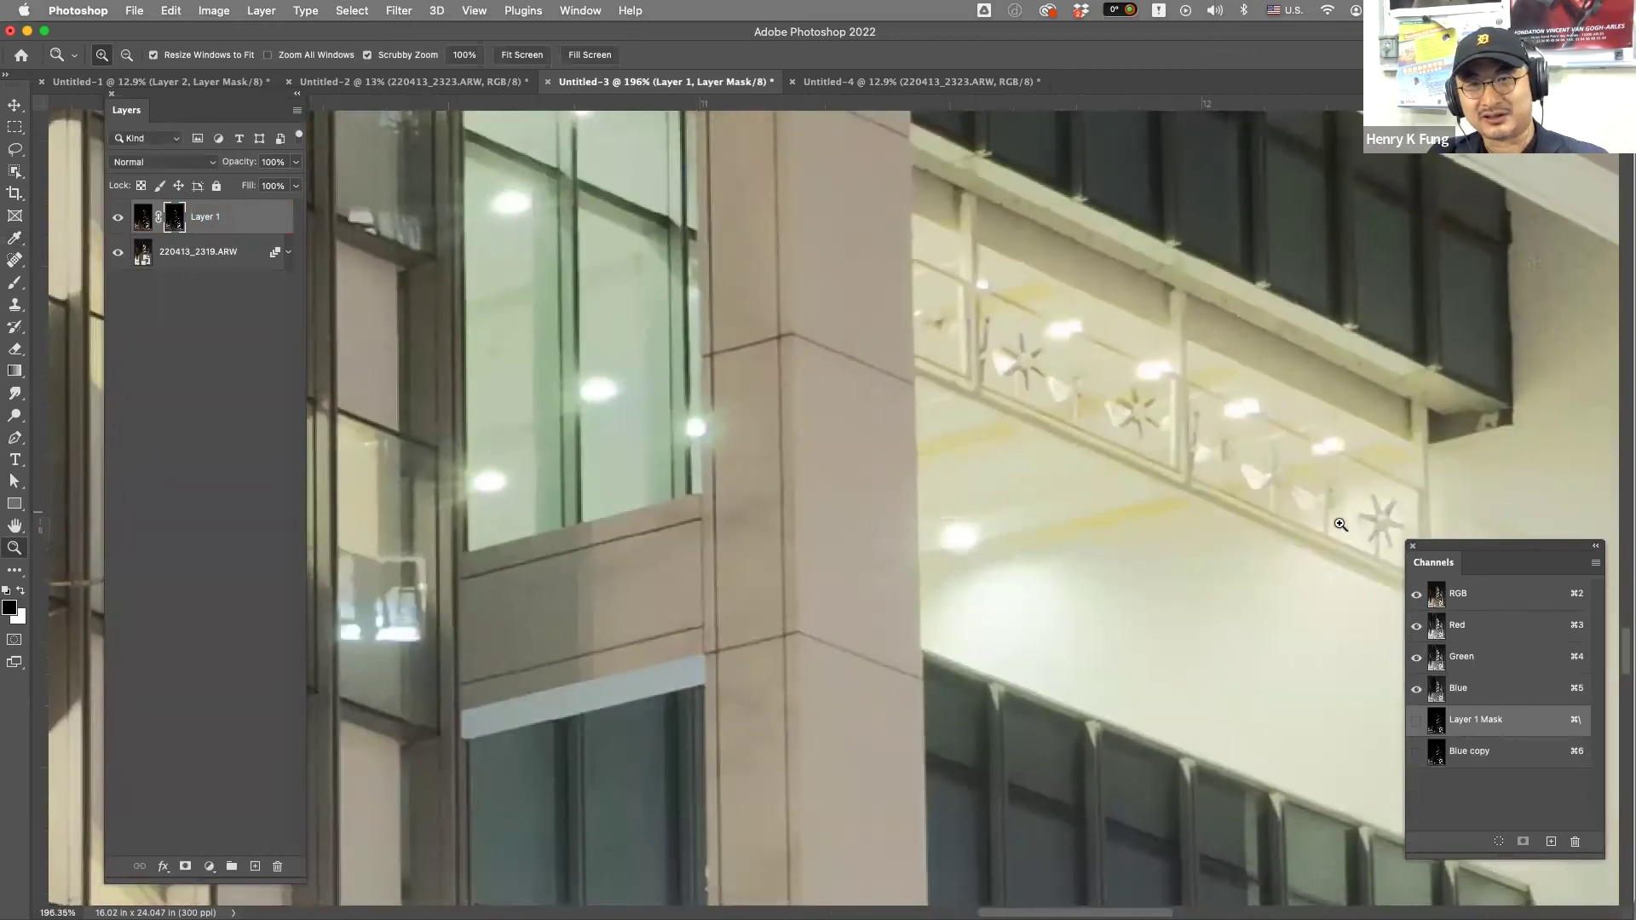
left_click(116, 221)
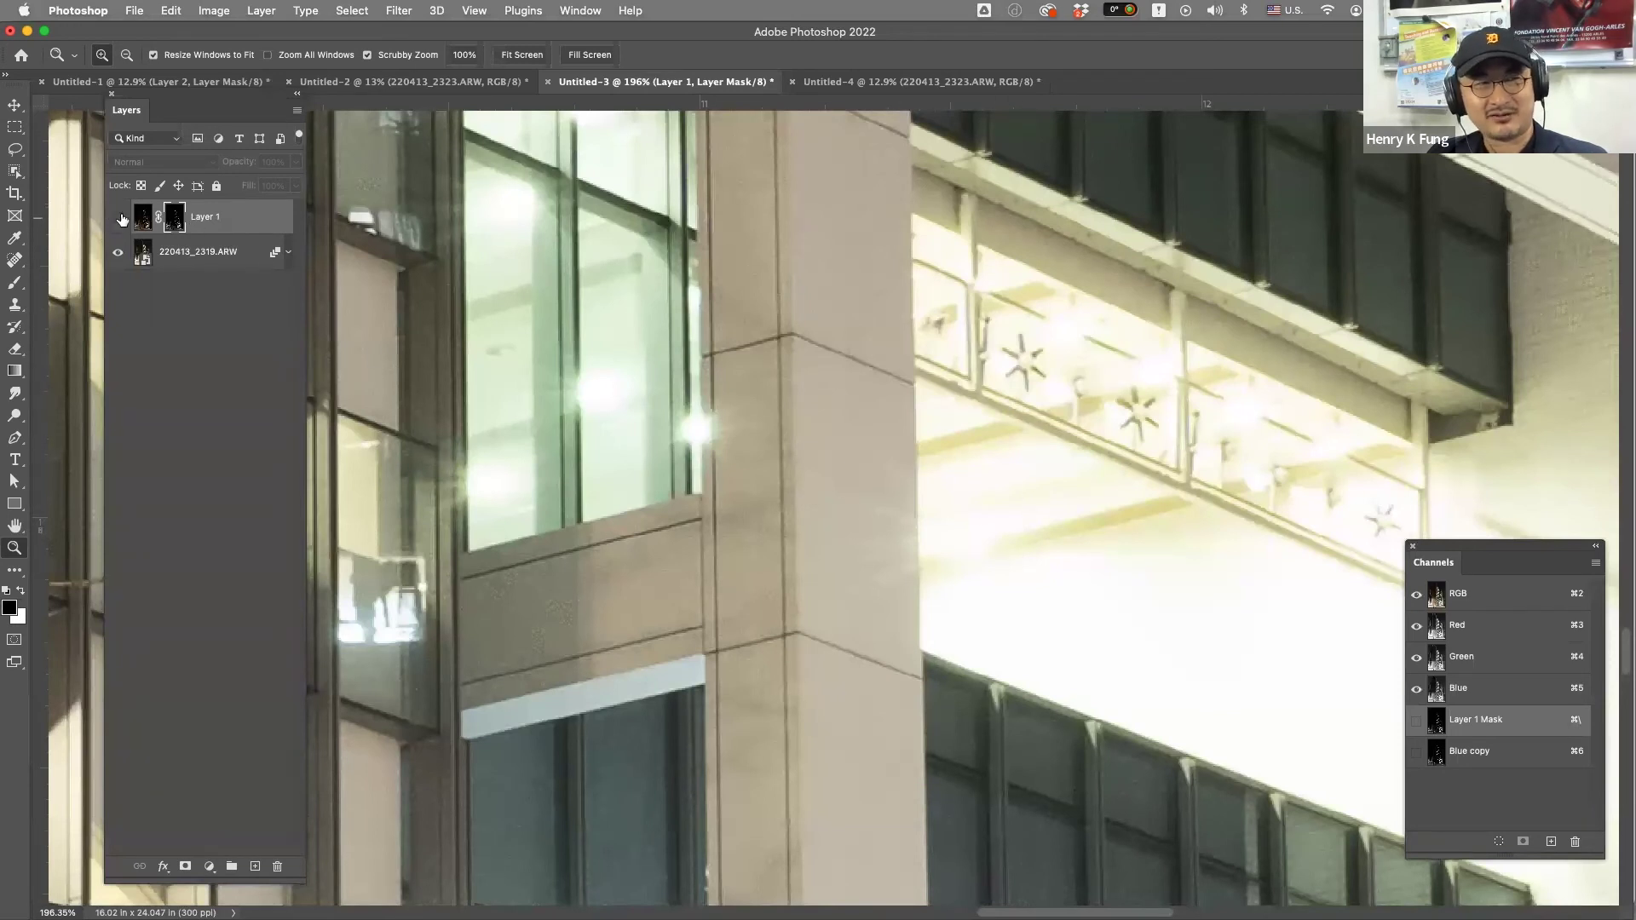
left_click(152, 219)
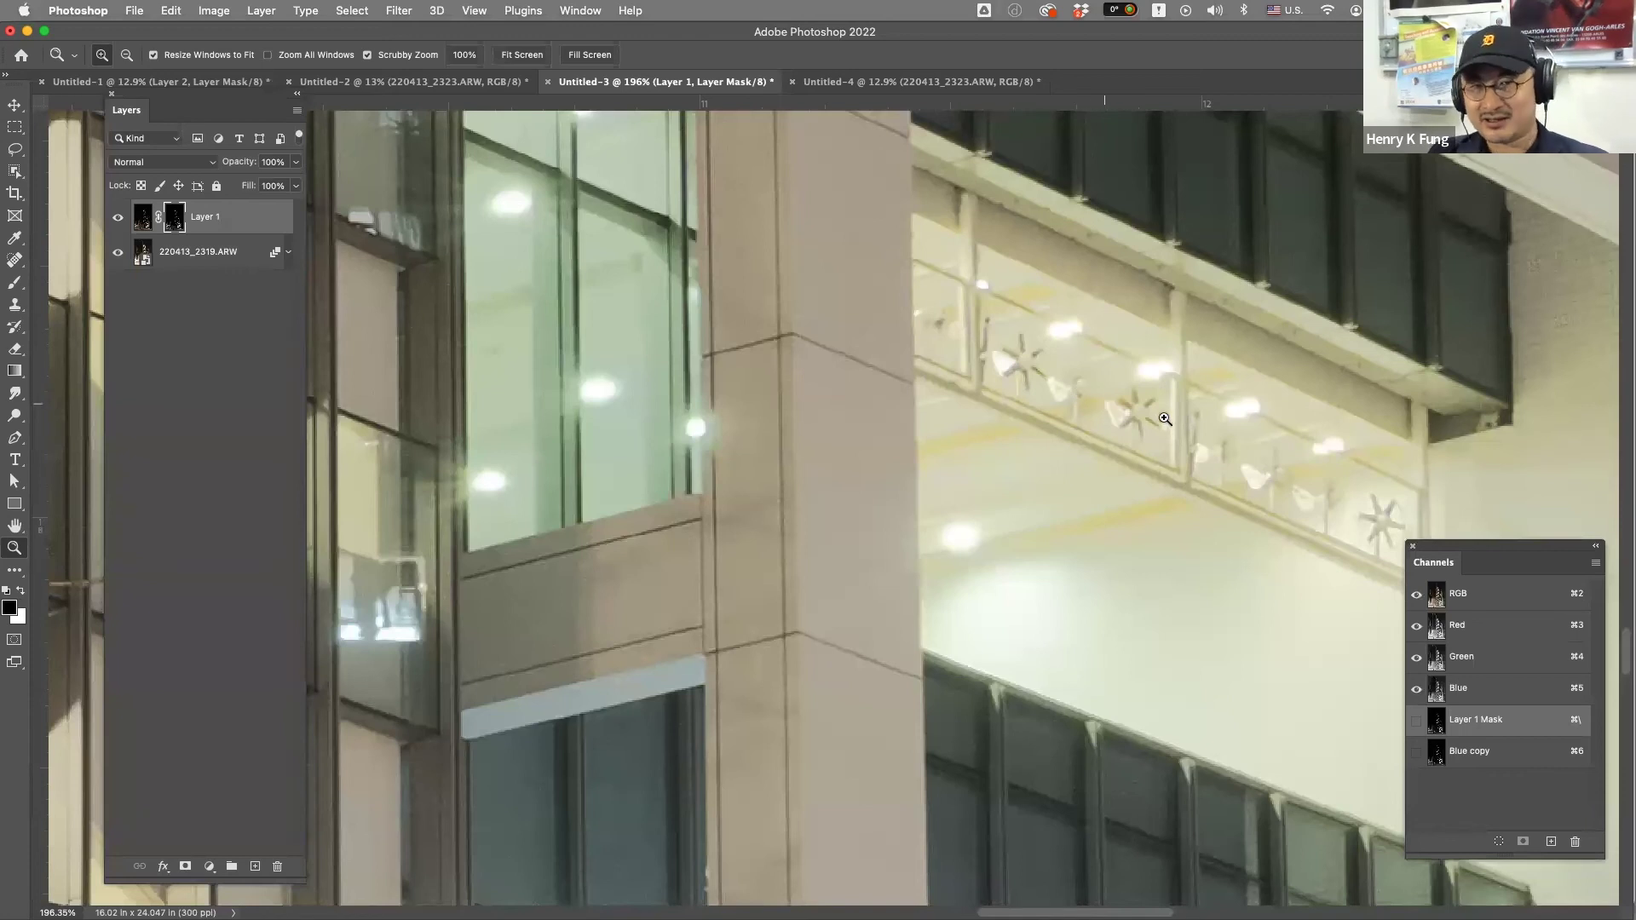
left_click(119, 218)
left_click(118, 218)
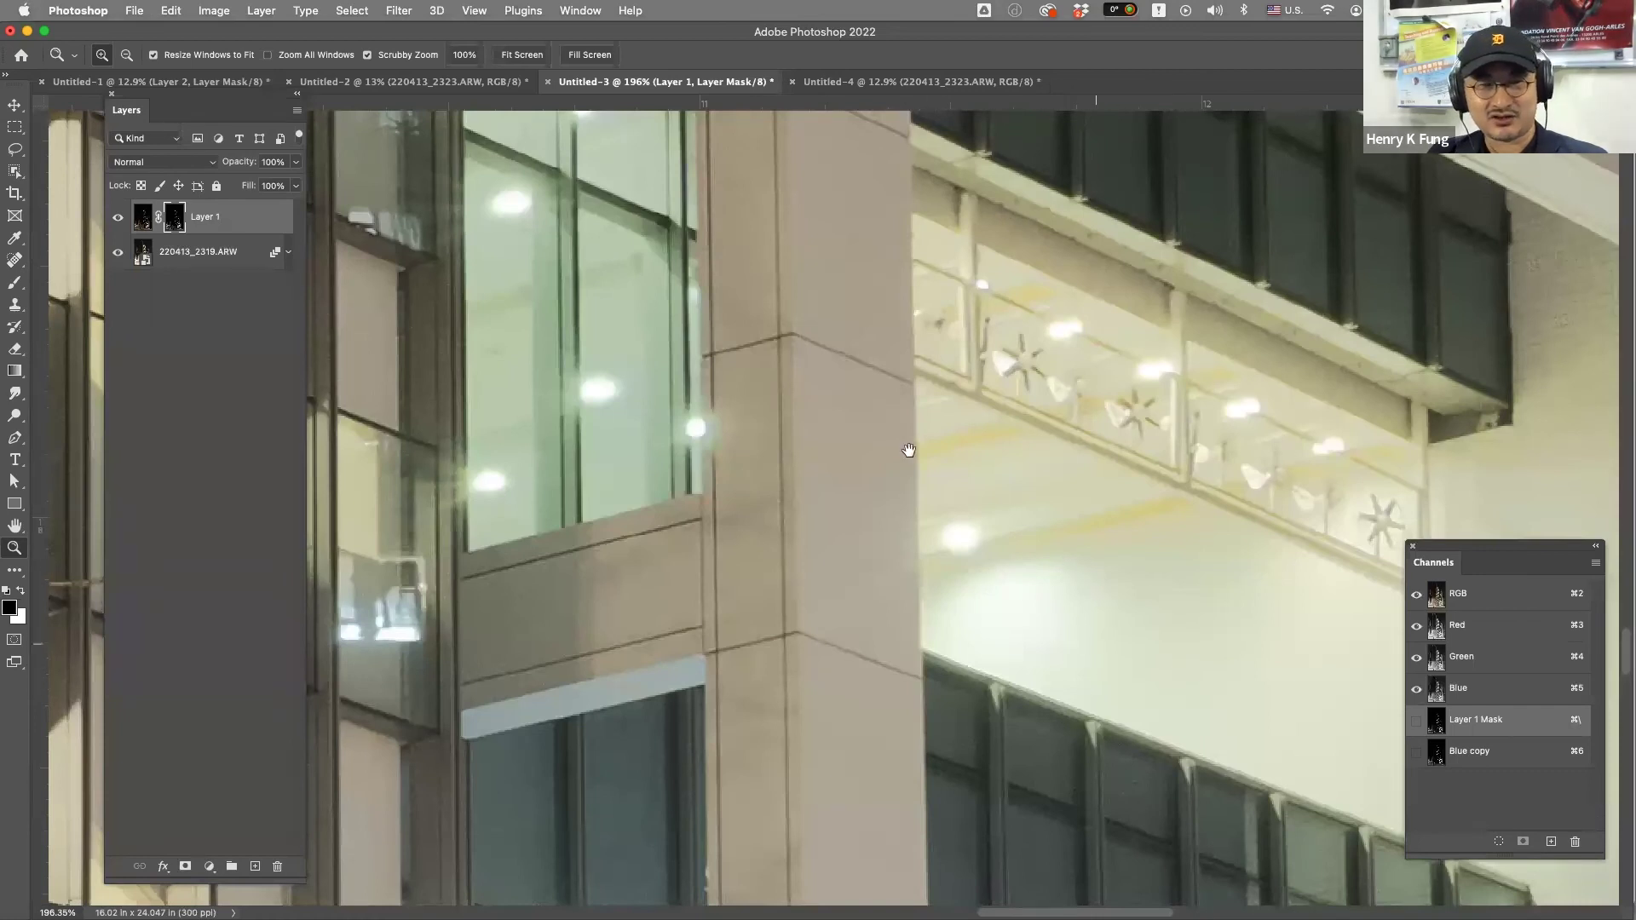
- Inspect the blend across the walls, windows and trees, and compare the street-level entrance with and without Layer 1
scroll(905, 449, "down", 5)
scroll(906, 449, "right", 6)
scroll(1055, 632, "up", 5)
scroll(1056, 632, "left", 3)
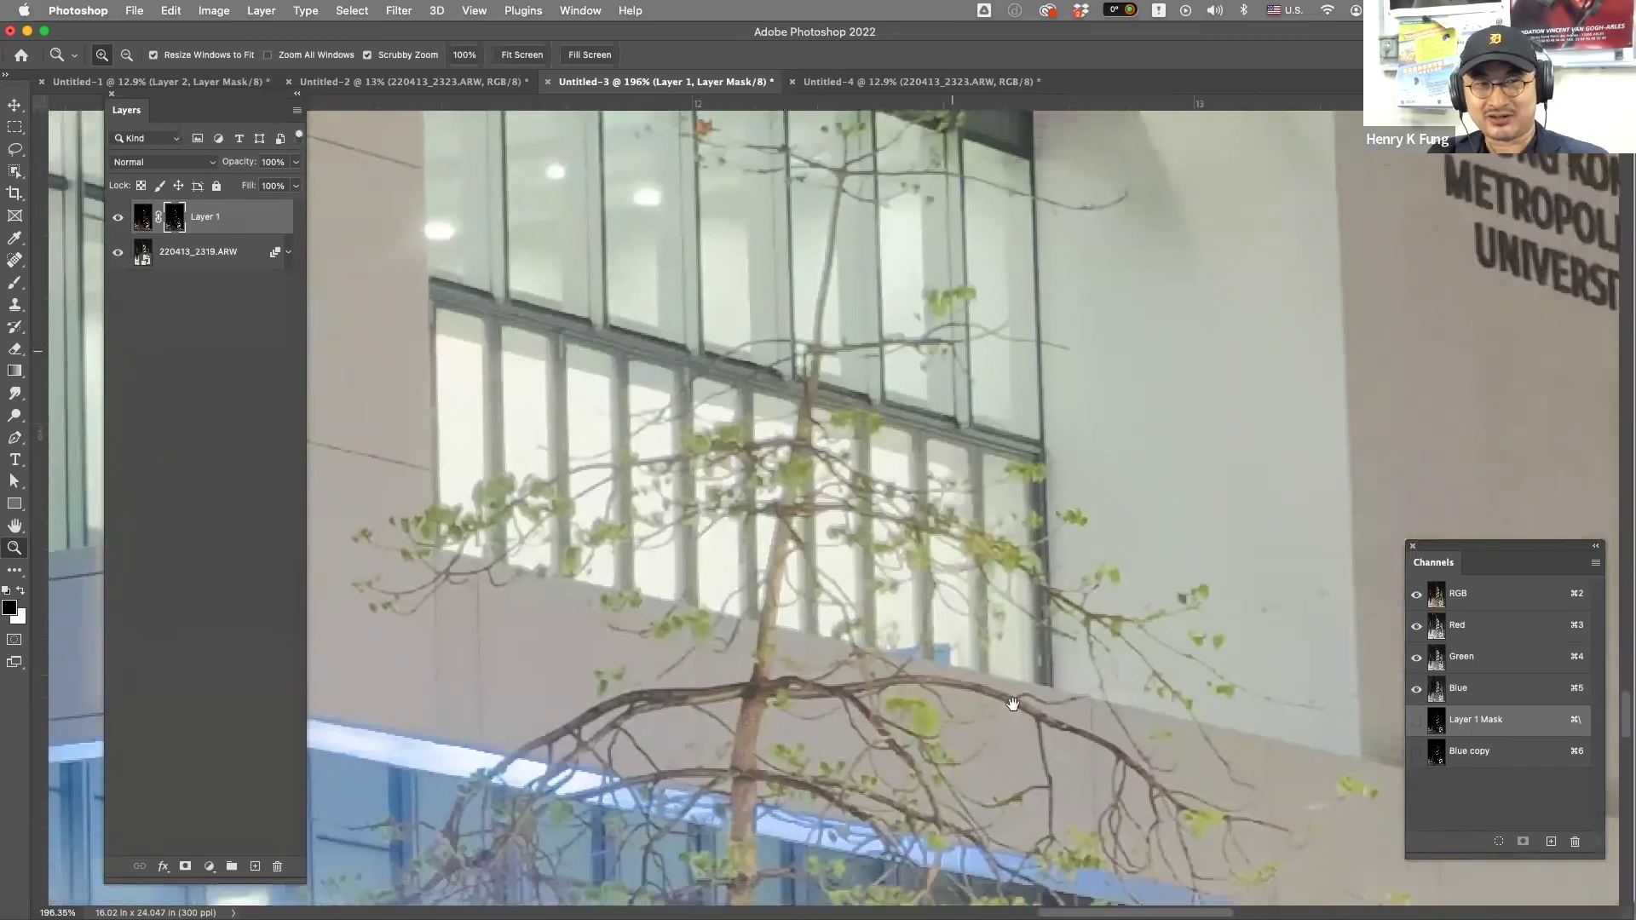
scroll(897, 520, "up", 4)
scroll(897, 520, "right", 1)
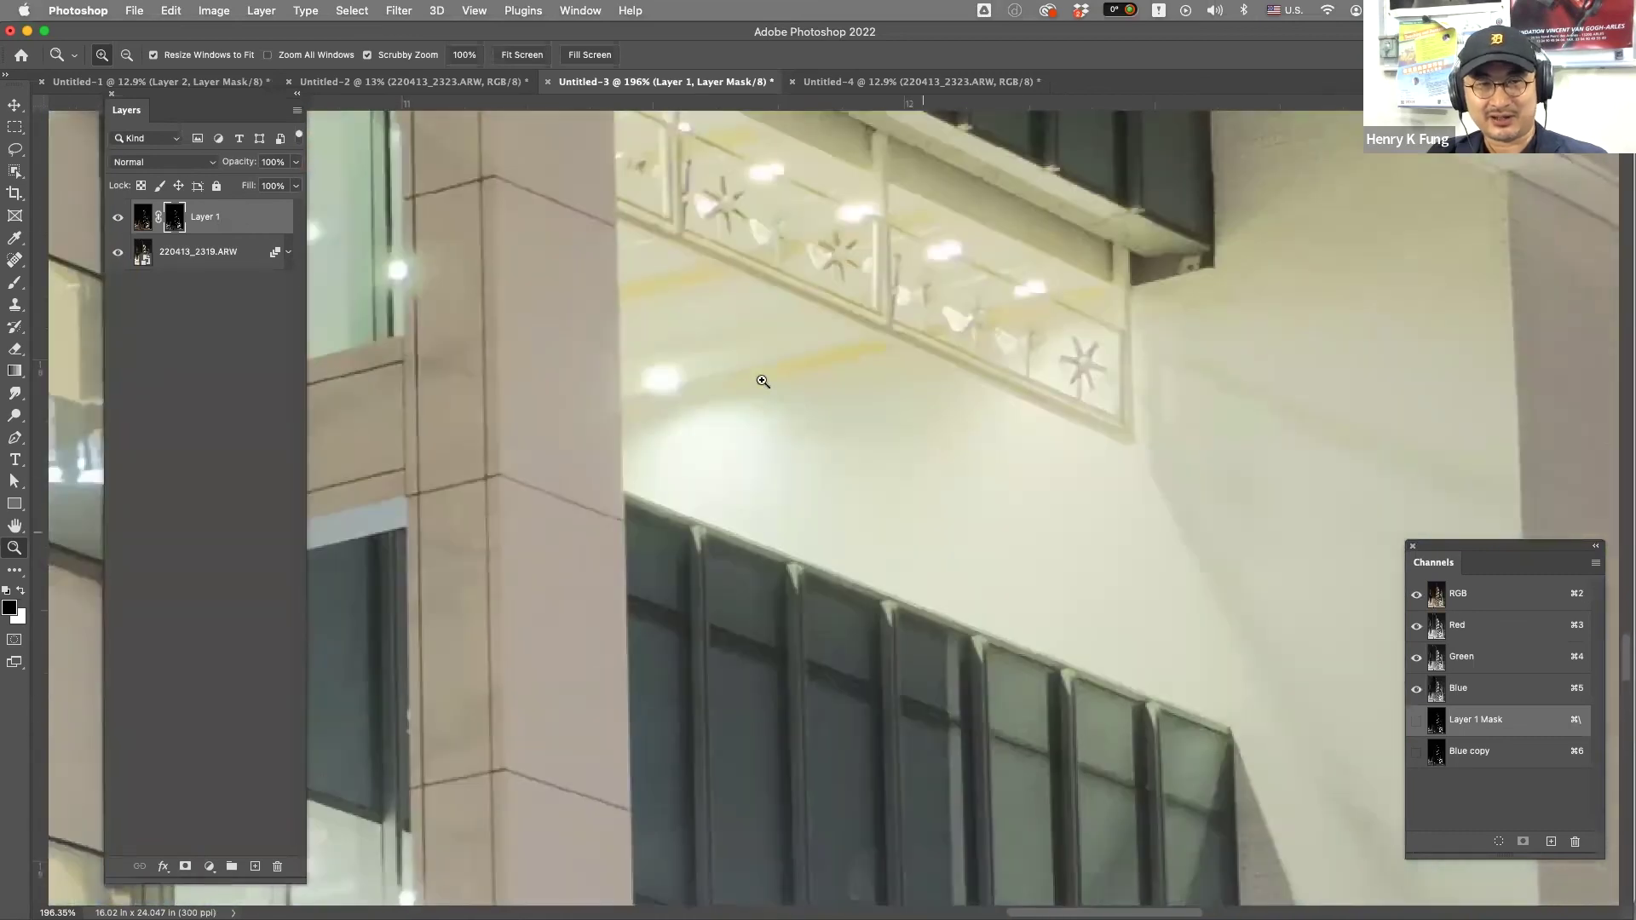
scroll(939, 514, "right", 7)
scroll(938, 514, "down", 2)
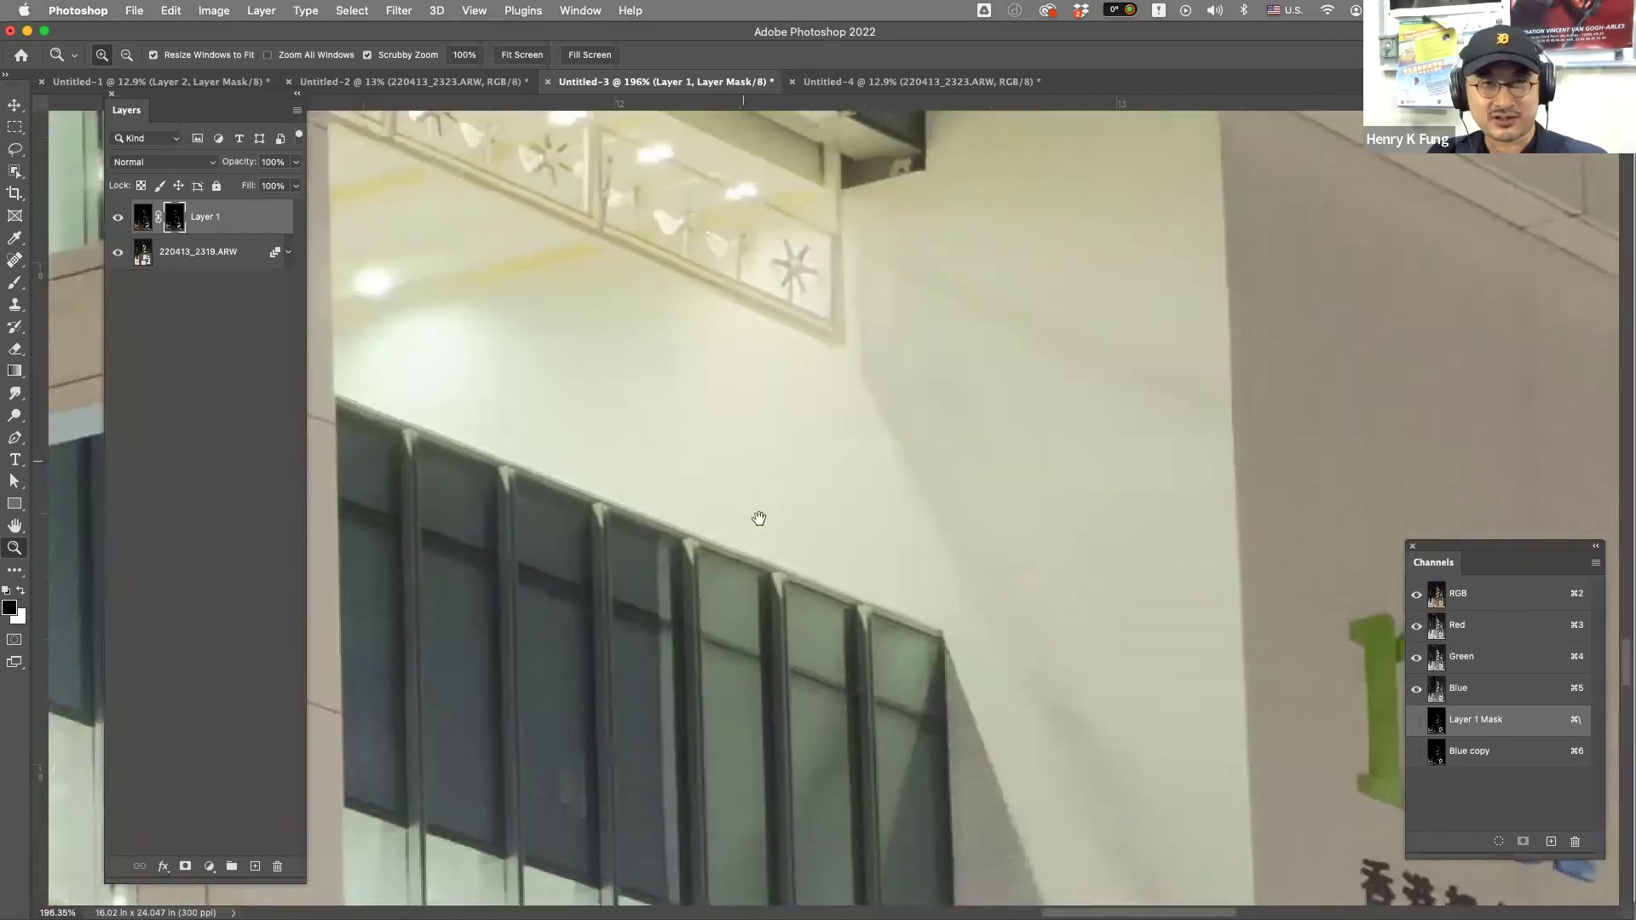
scroll(1068, 484, "up", 8)
scroll(1069, 484, "right", 3)
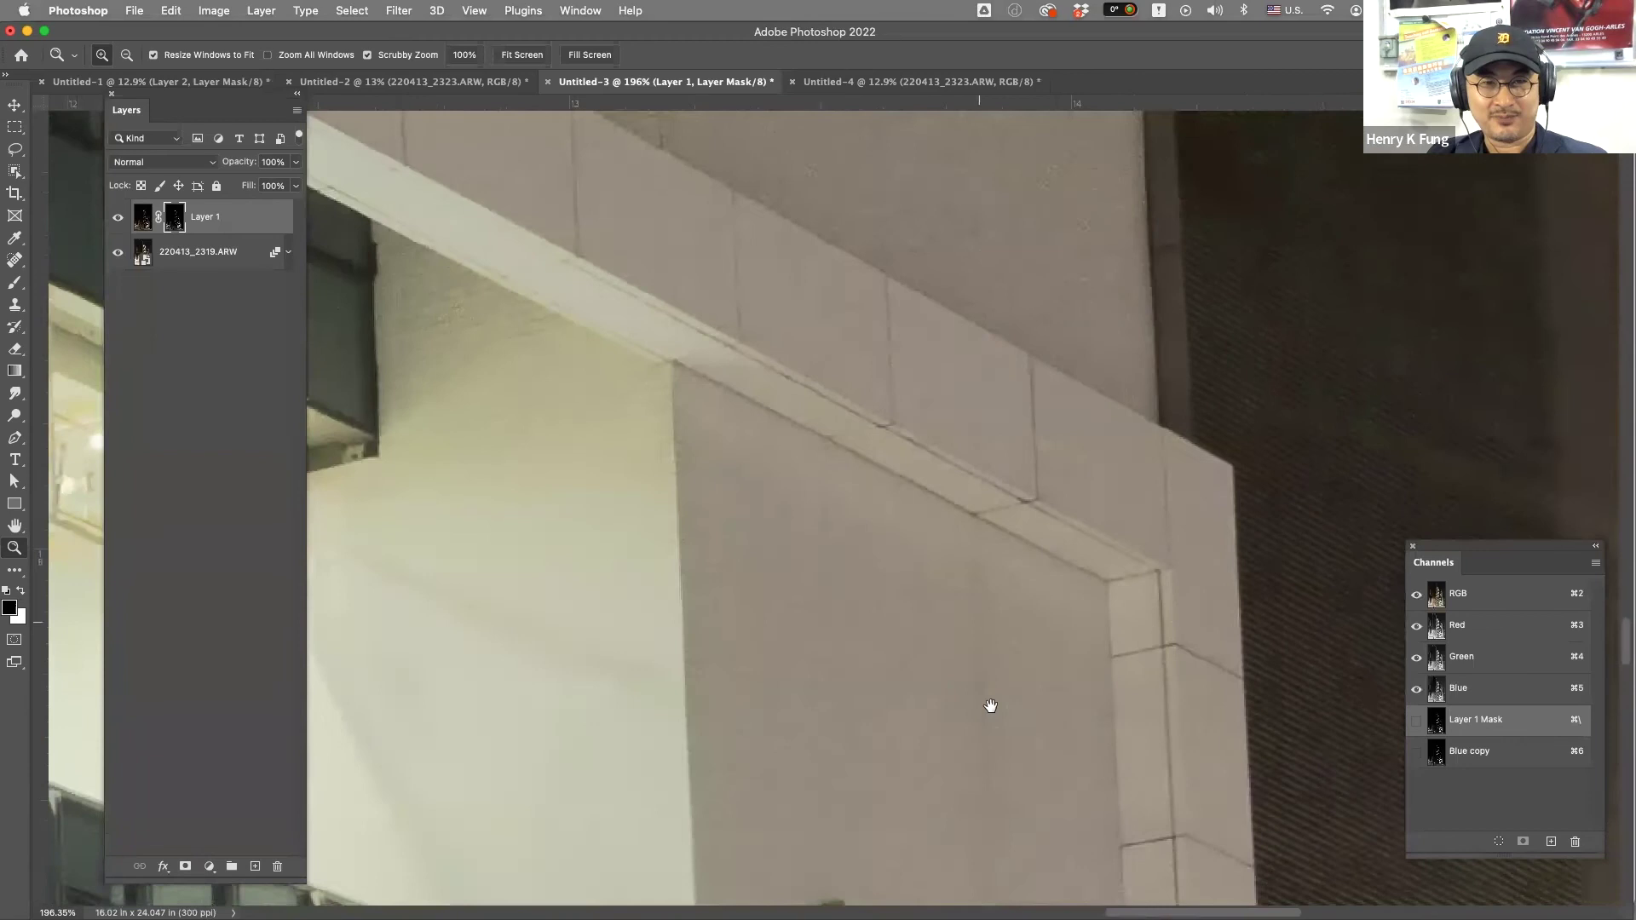
scroll(1023, 594, "left", 6)
scroll(1022, 594, "up", 3)
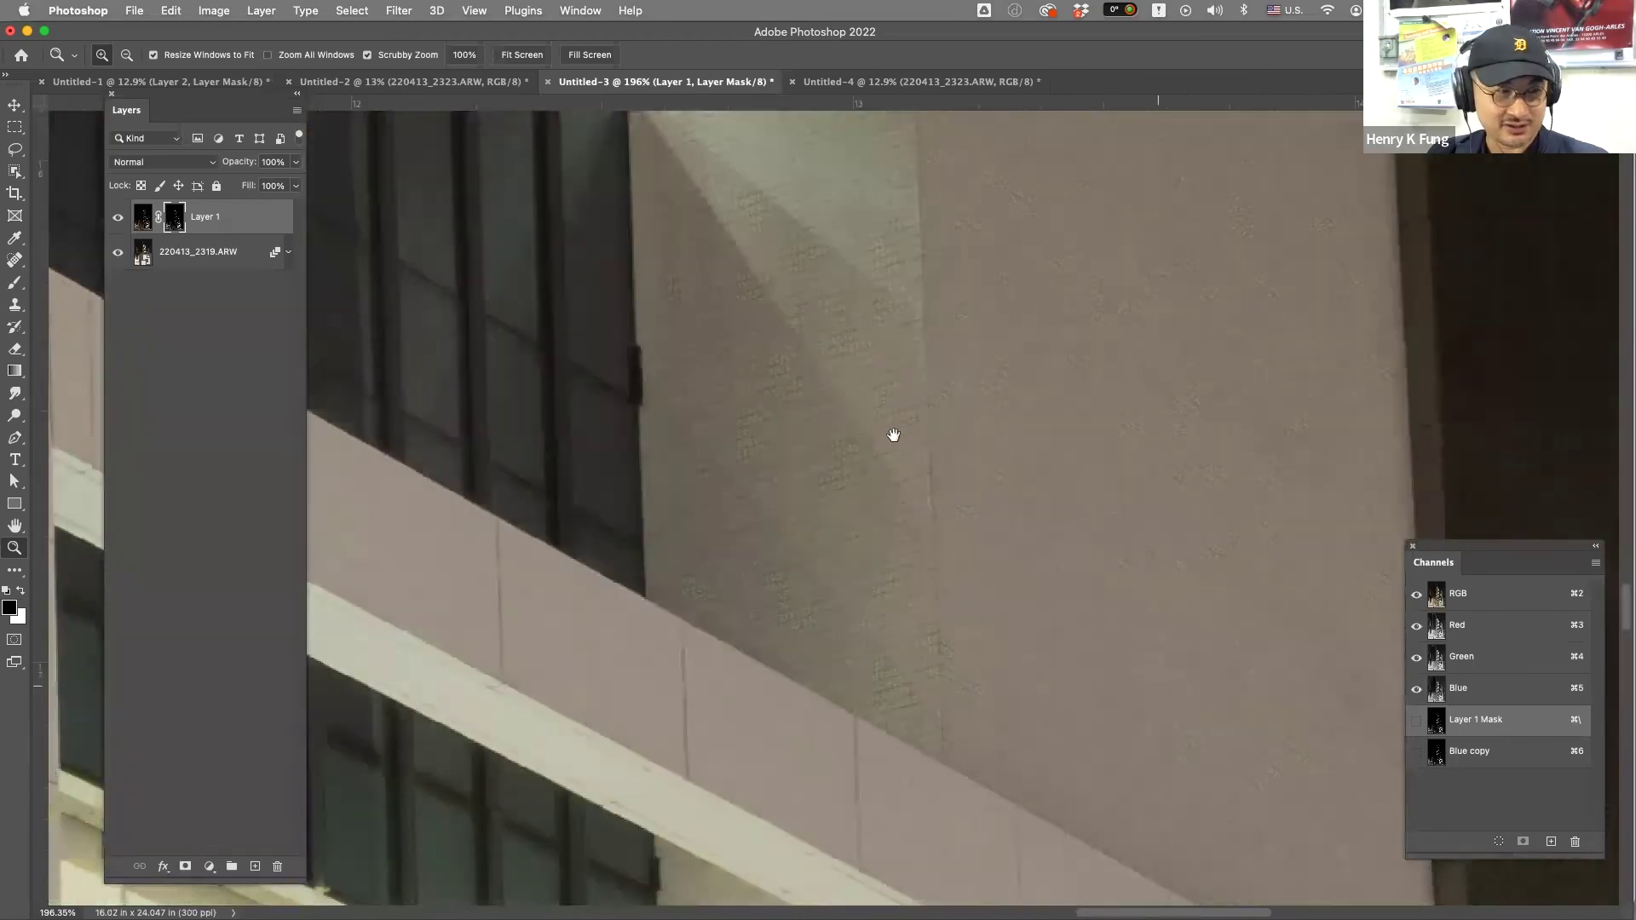
scroll(1007, 412, "left", 15)
scroll(1007, 412, "down", 3)
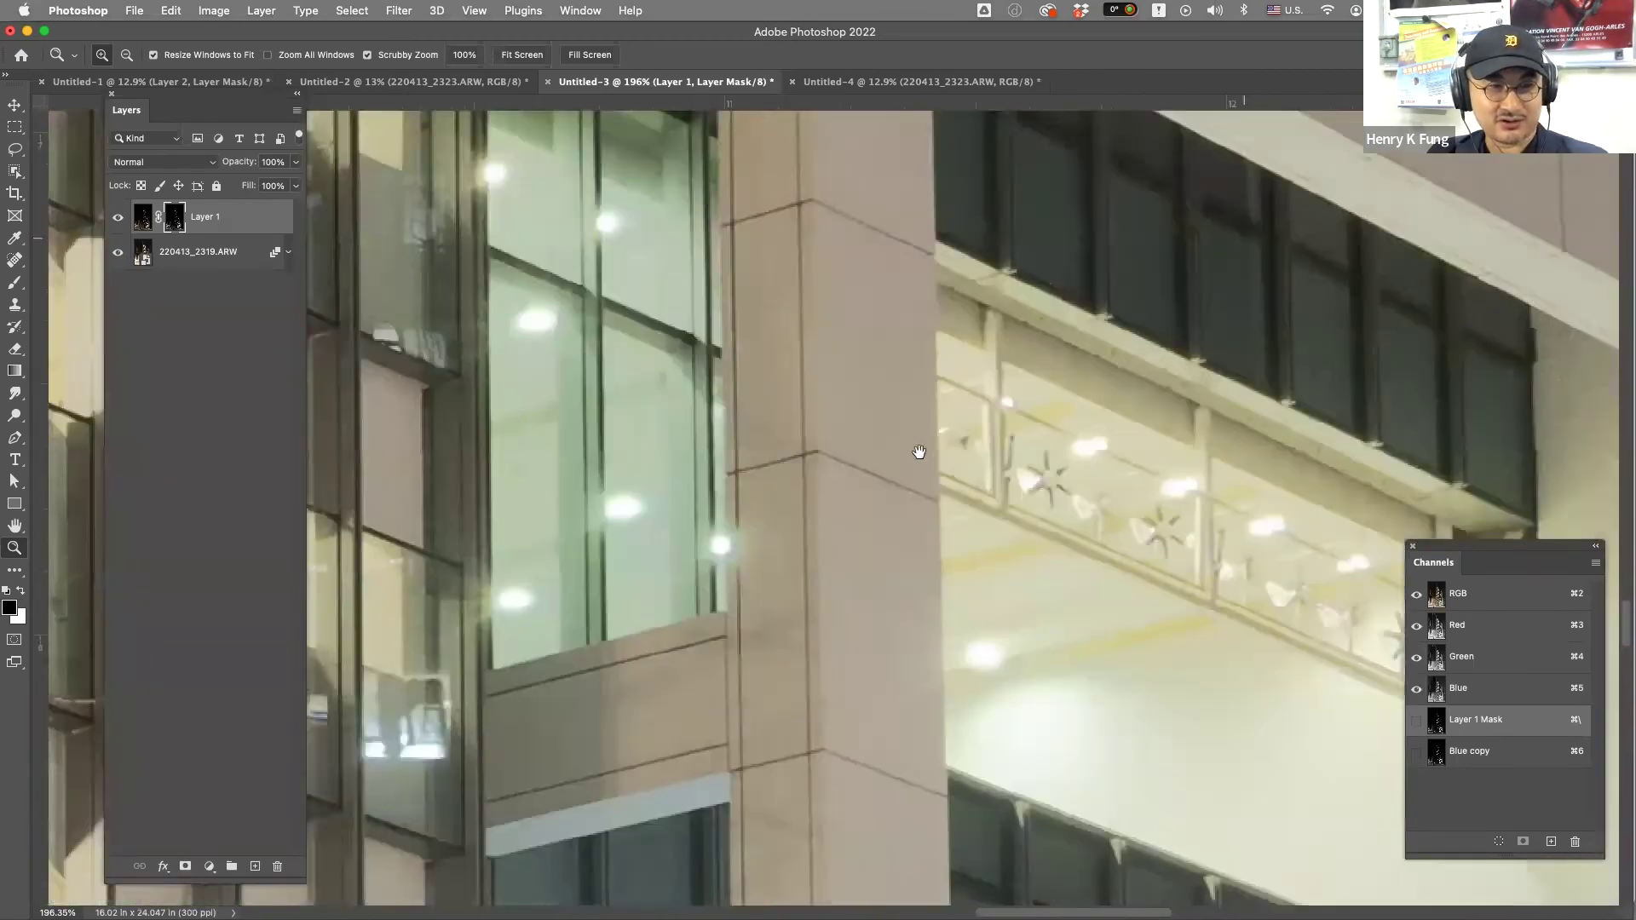
scroll(799, 500, "left", 10)
scroll(799, 500, "down", 3)
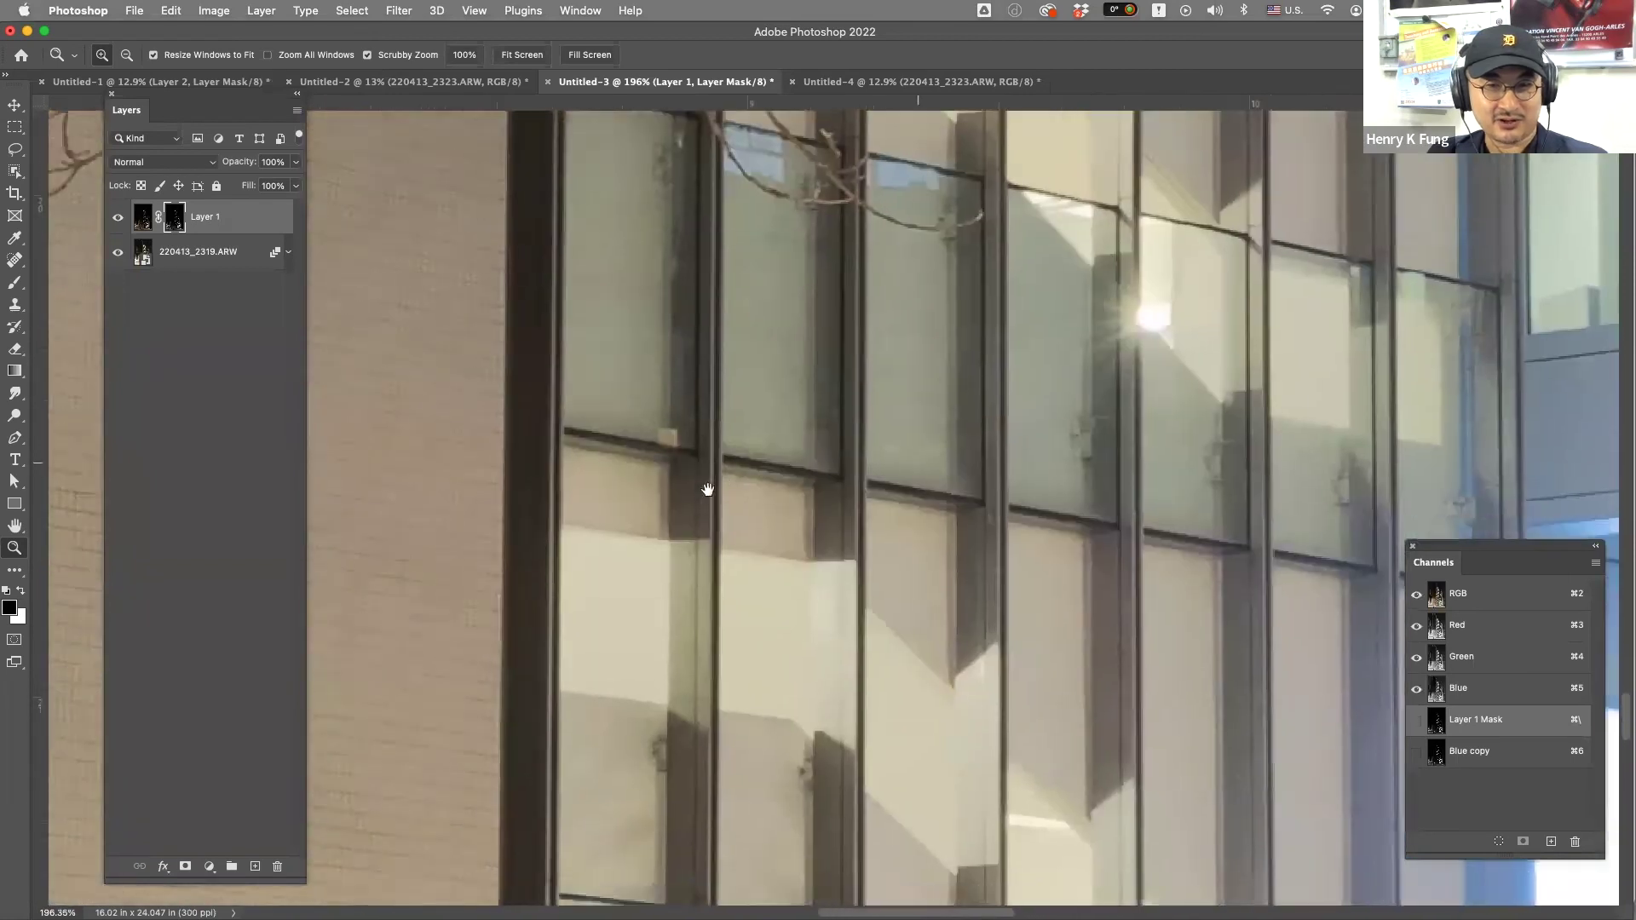
scroll(1071, 362, "right", 20)
scroll(1071, 362, "down", 8)
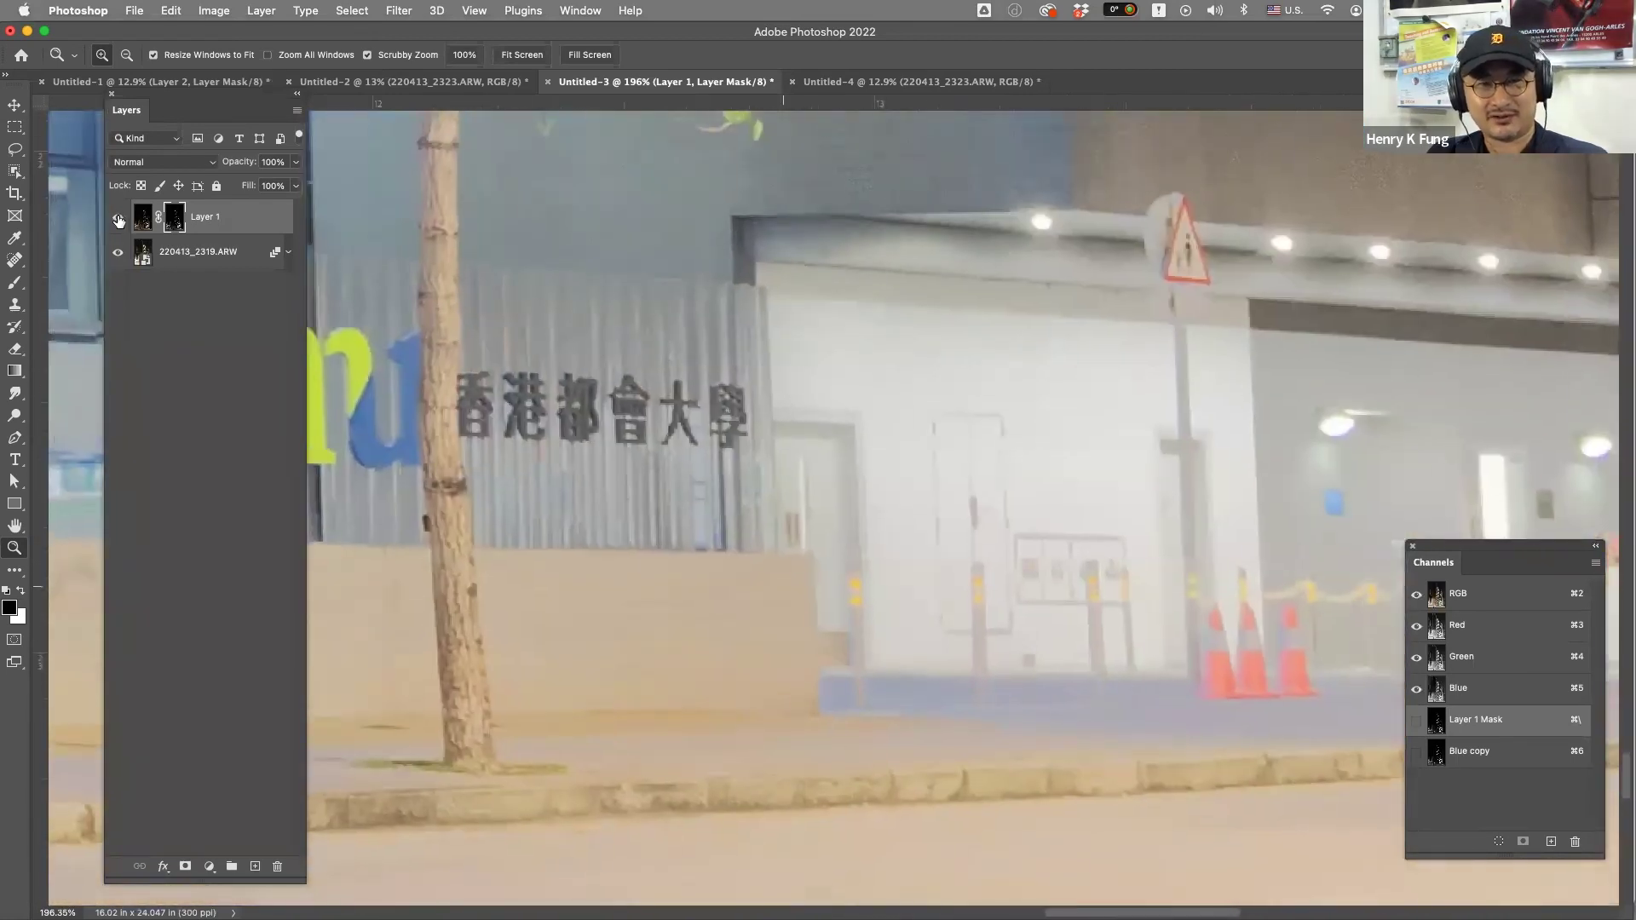
left_click(118, 218)
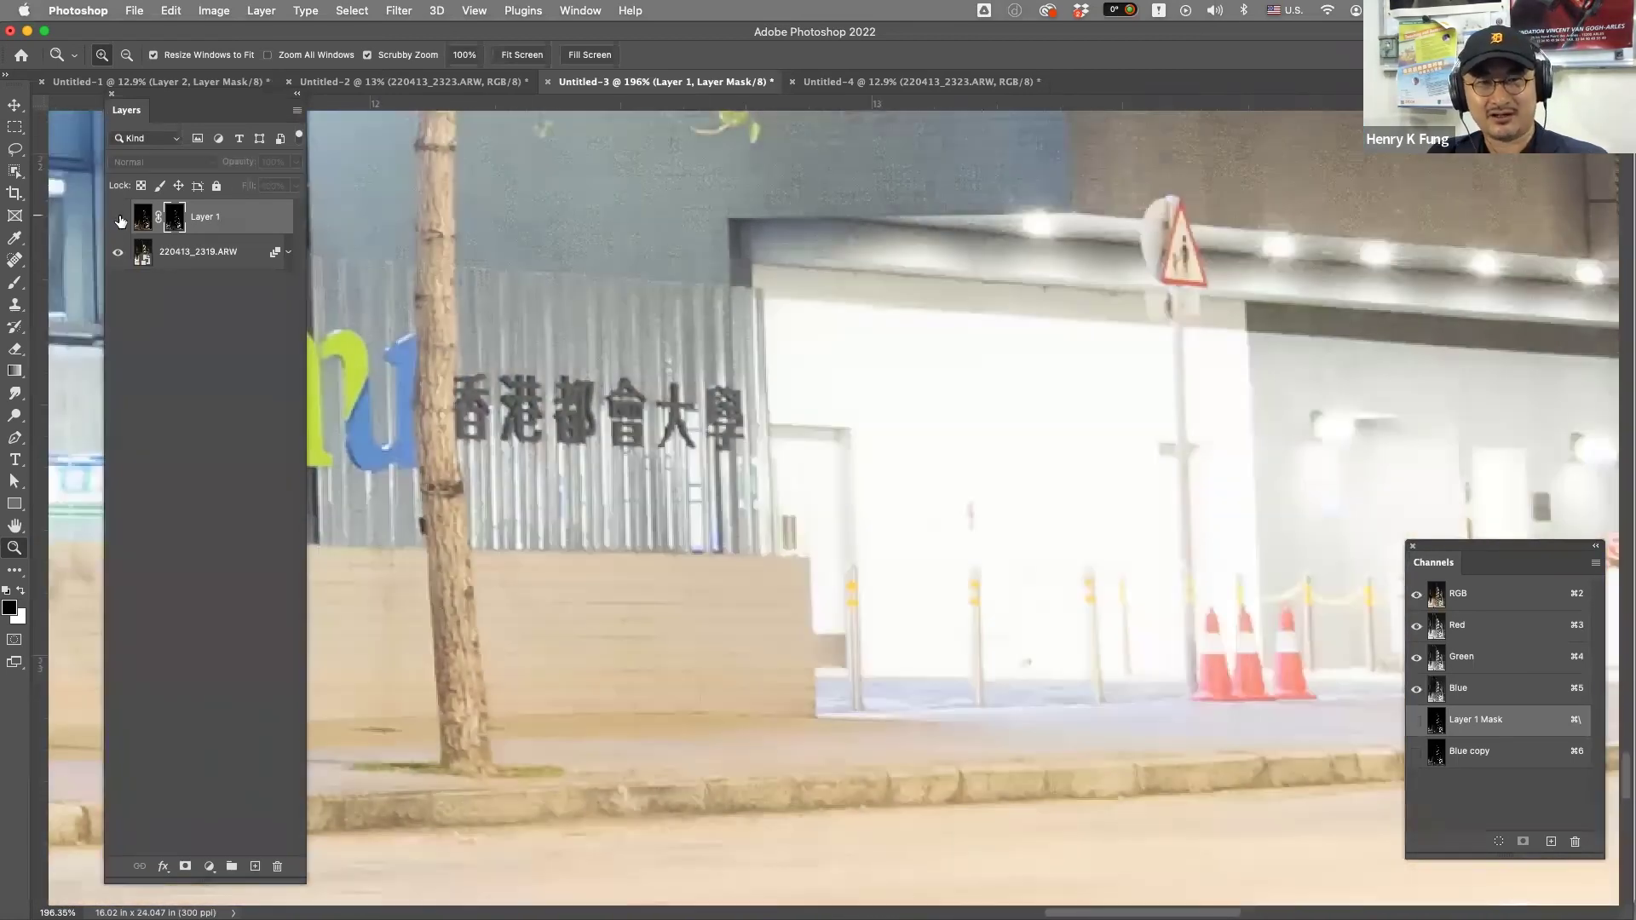
left_click(118, 218)
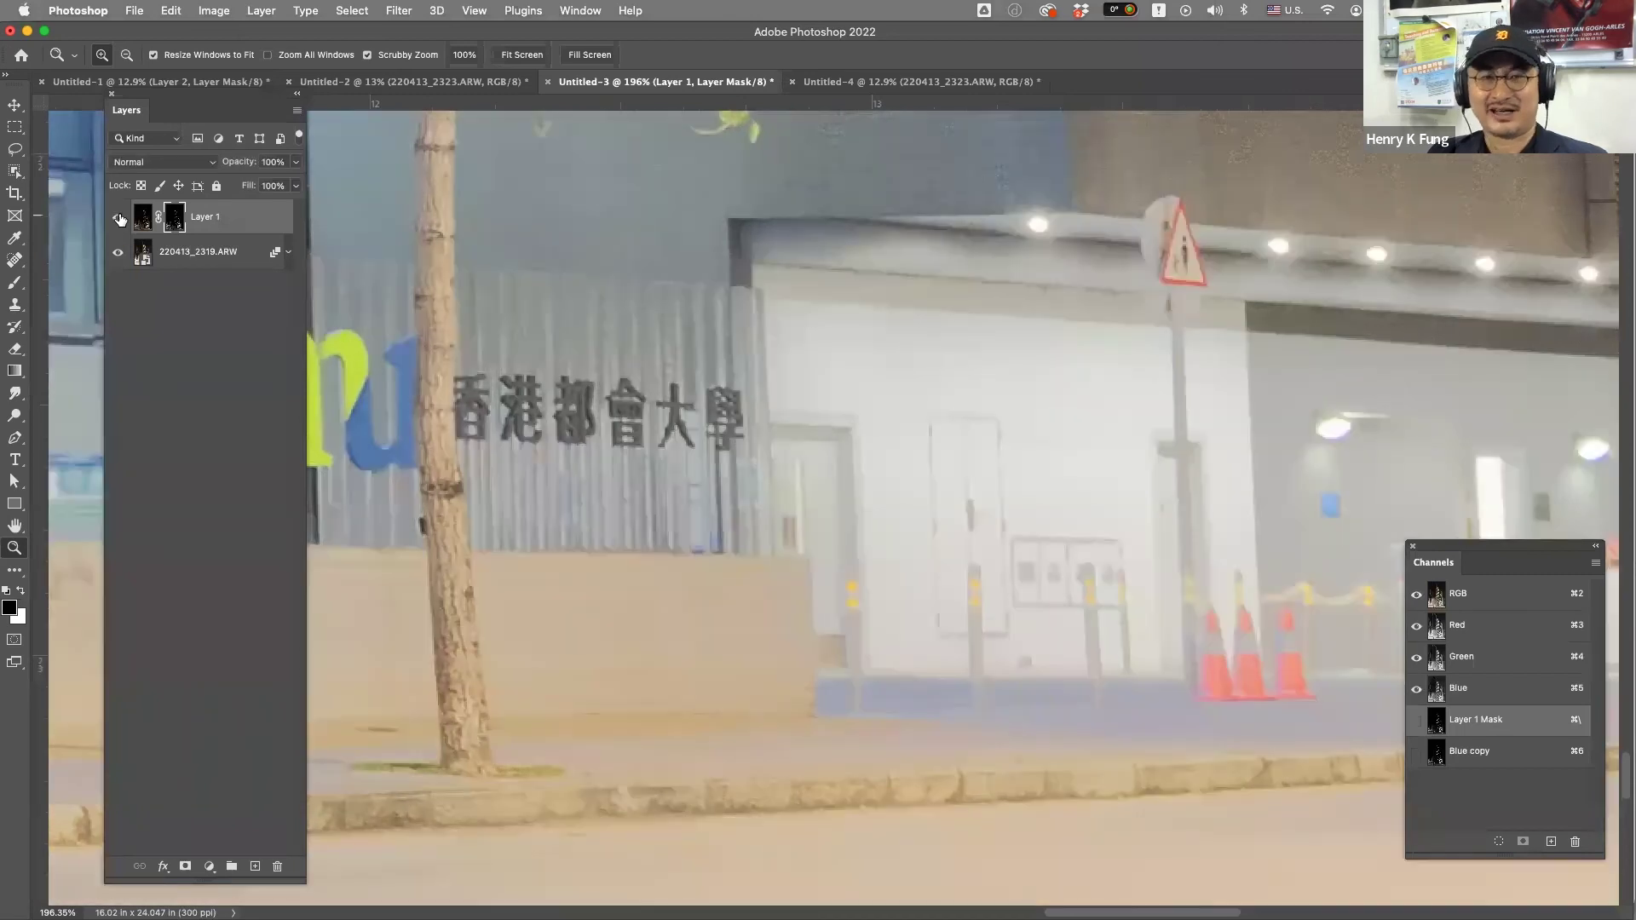
key("super+0")
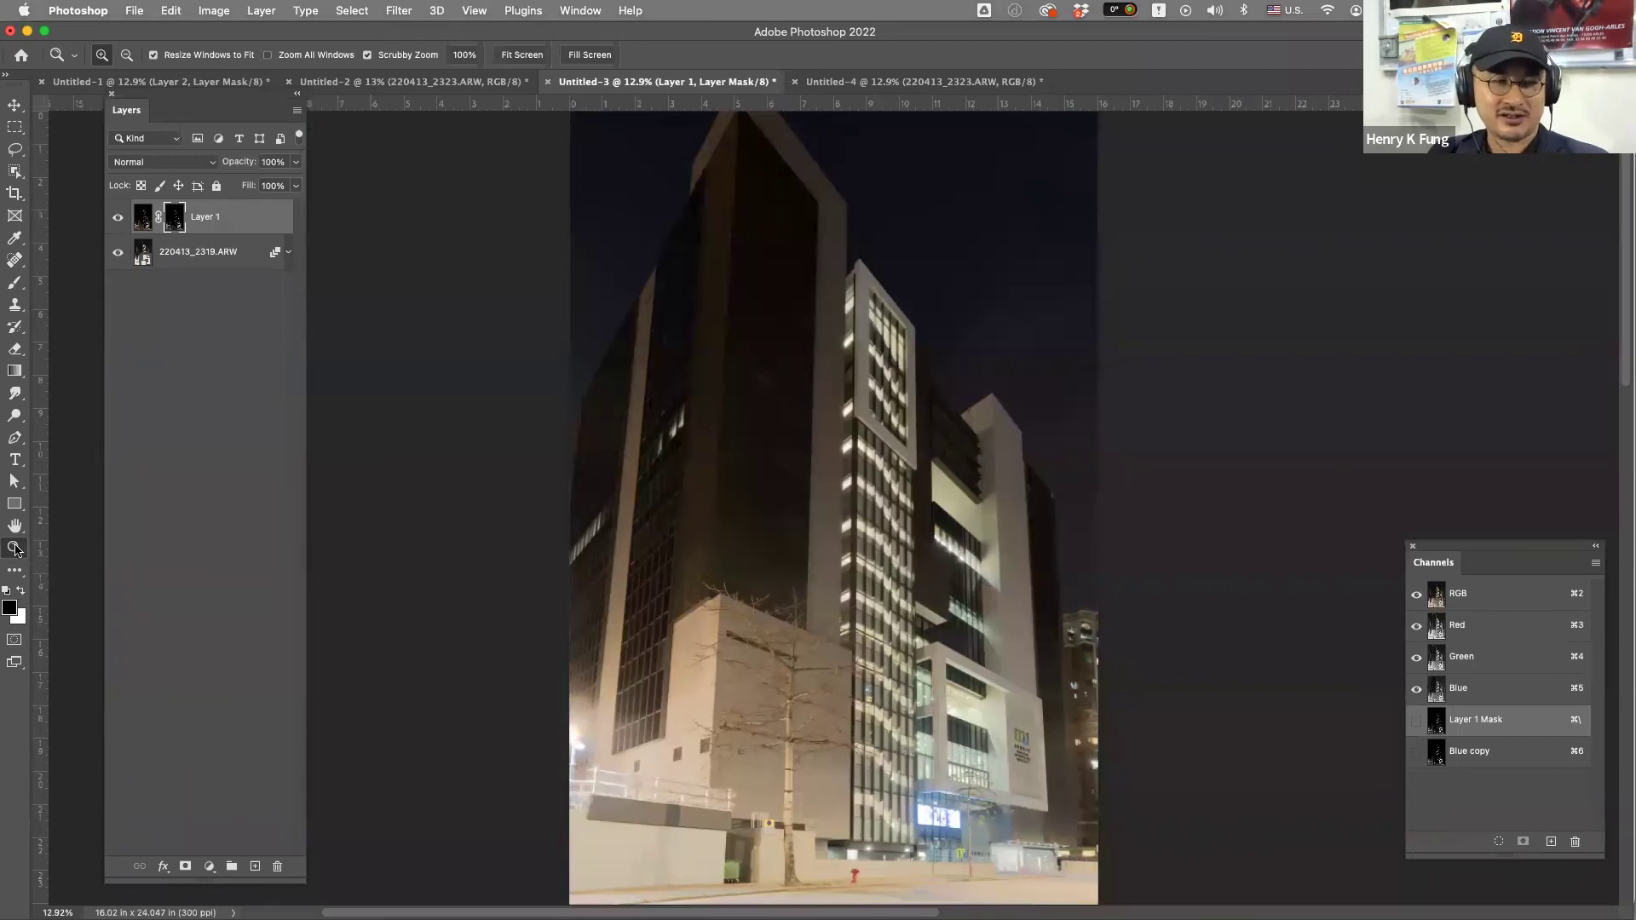
- Reduce Layer 1's opacity to 45%, checking the blend around the ceiling fans and the white wall
left_click_drag(939, 708, 939, 707)
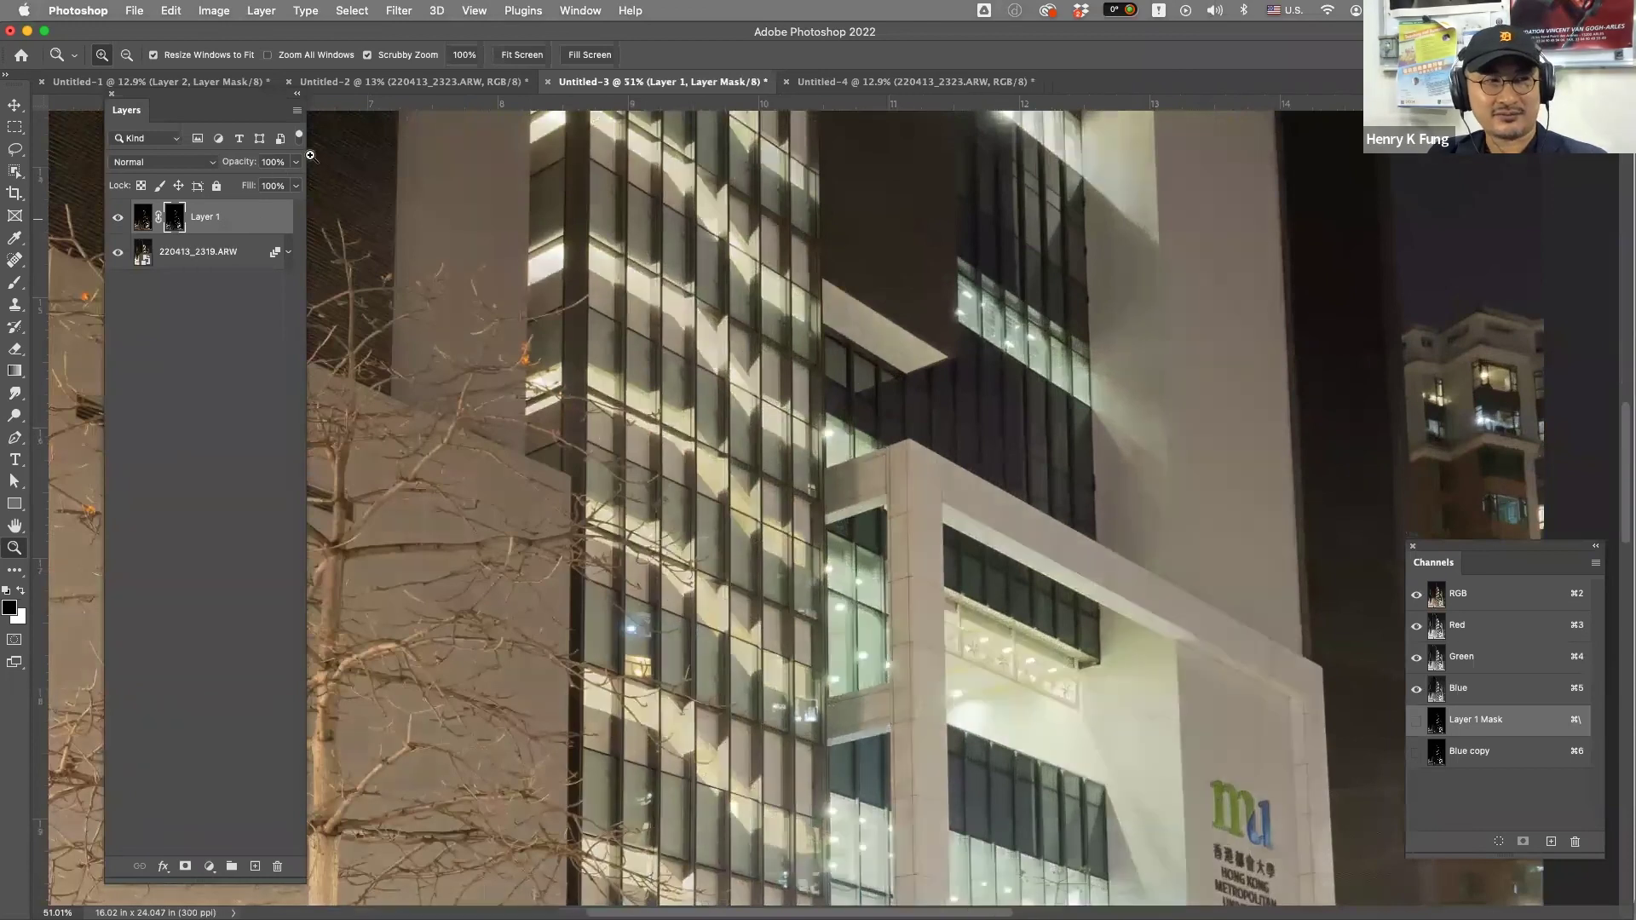
left_click_drag(298, 167, 240, 188)
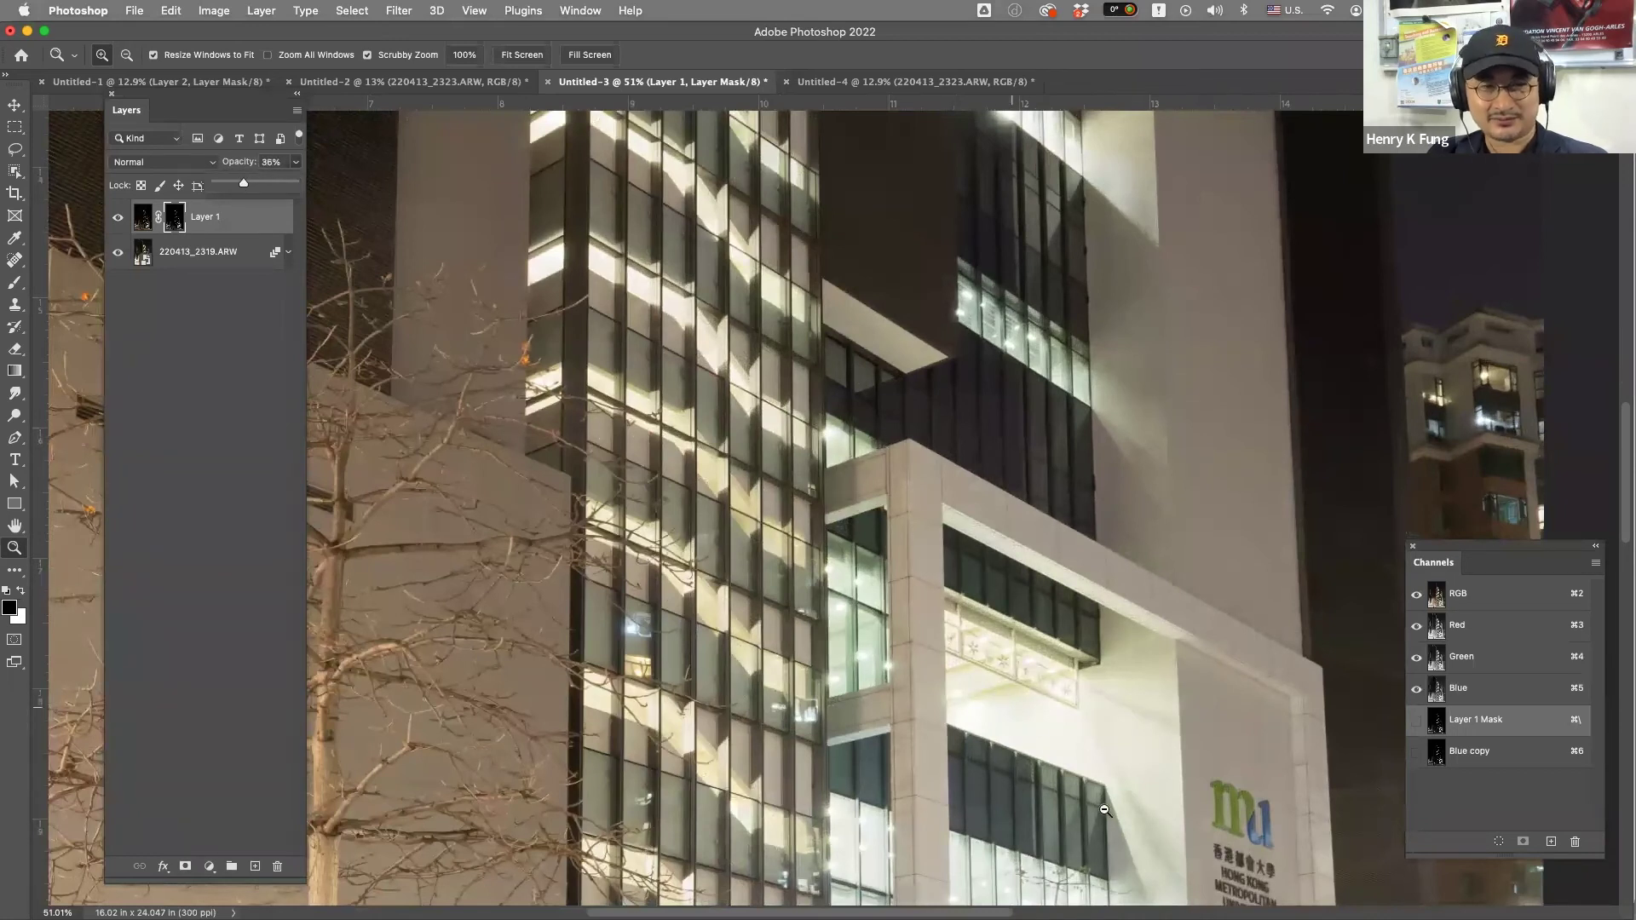
left_click_drag(1020, 718, 1040, 704)
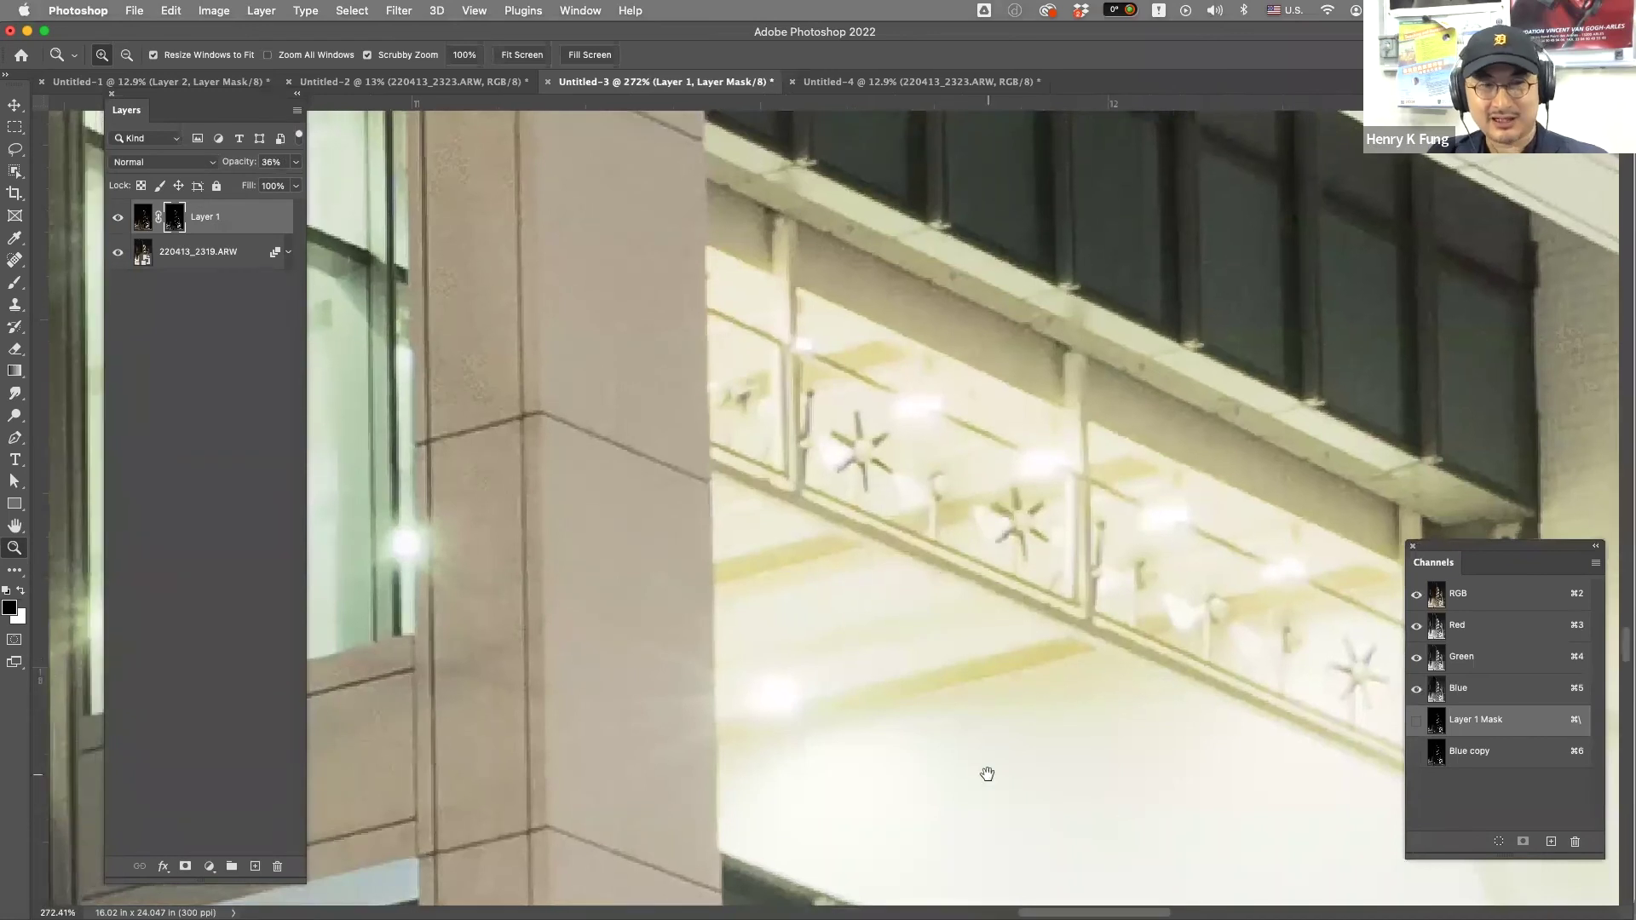
left_click_drag(987, 774, 892, 668)
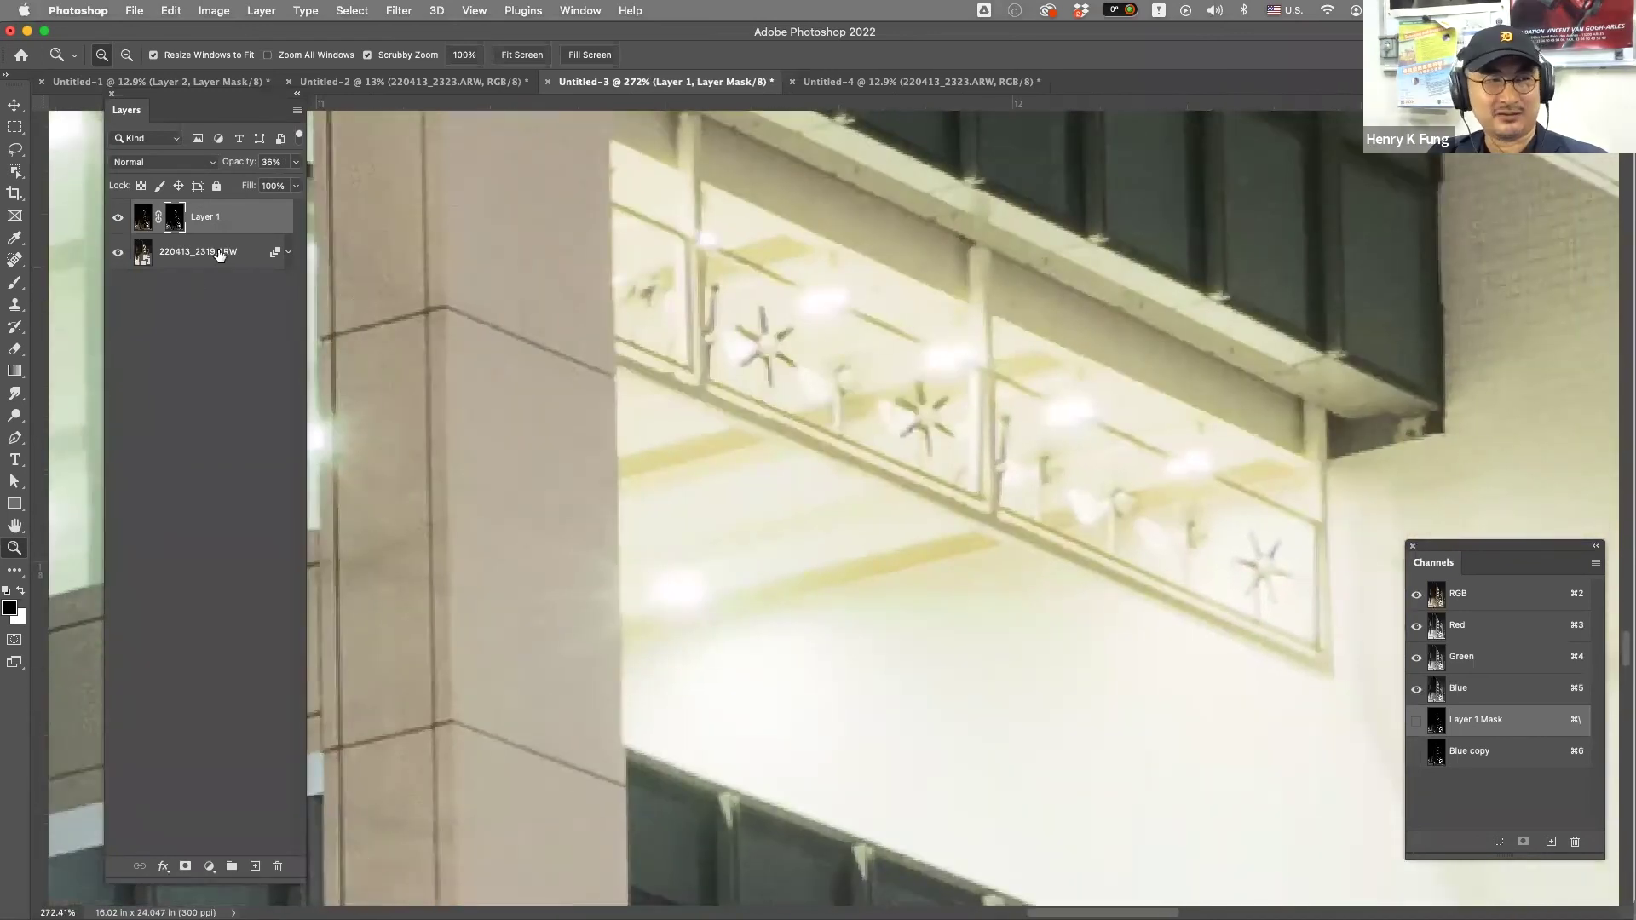
left_click_drag(295, 186, 256, 186)
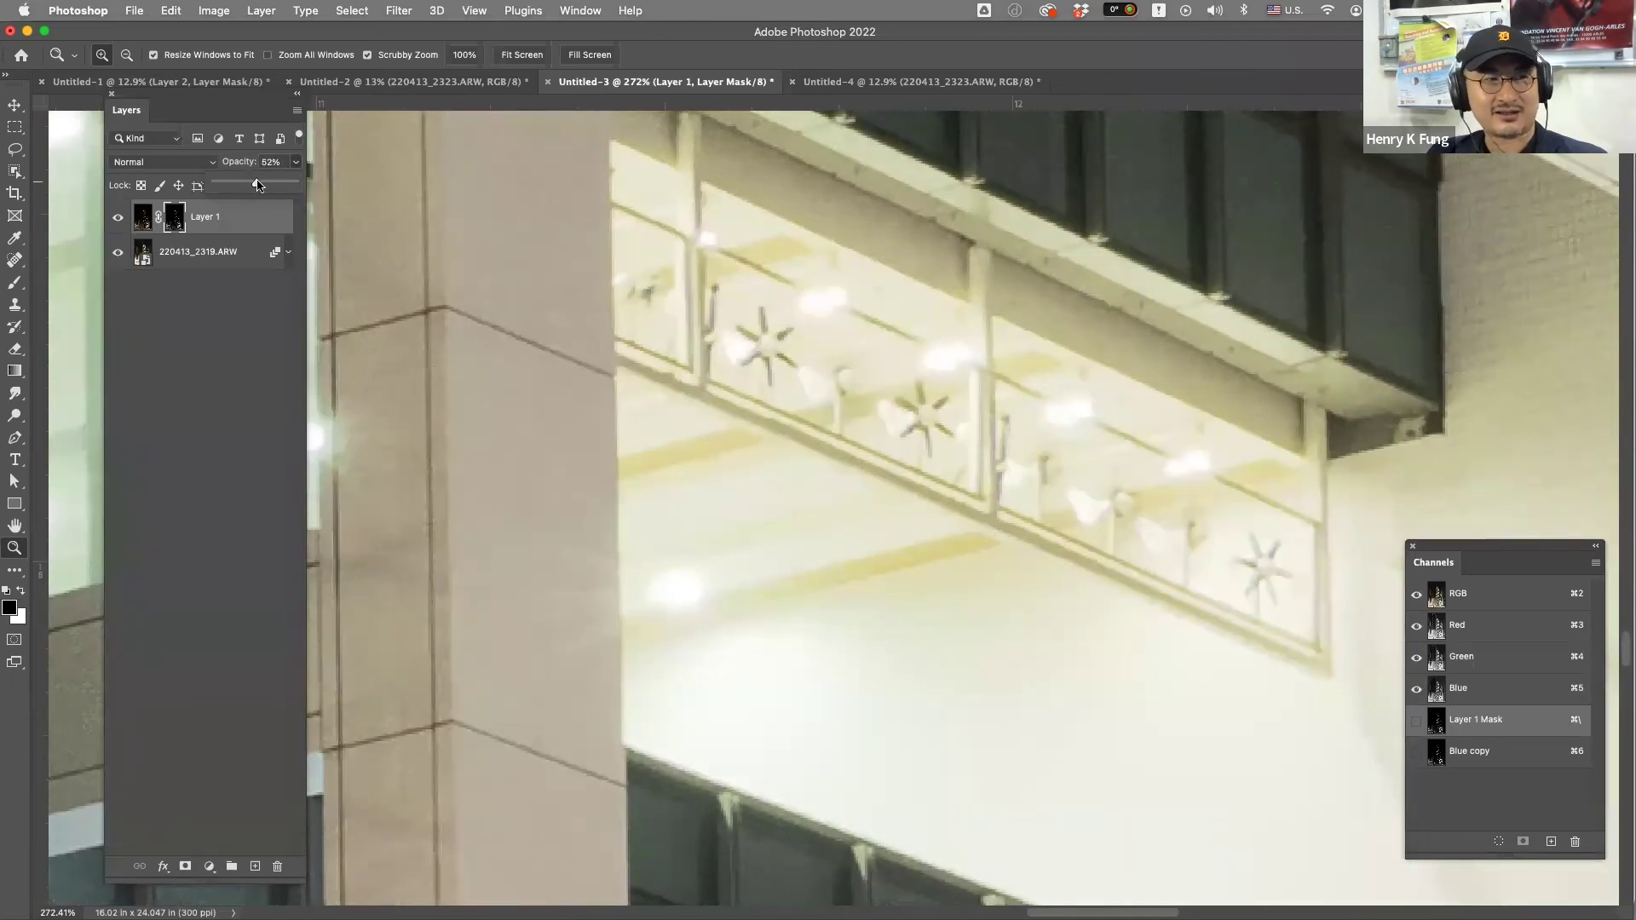
scroll(720, 541, "down", 5)
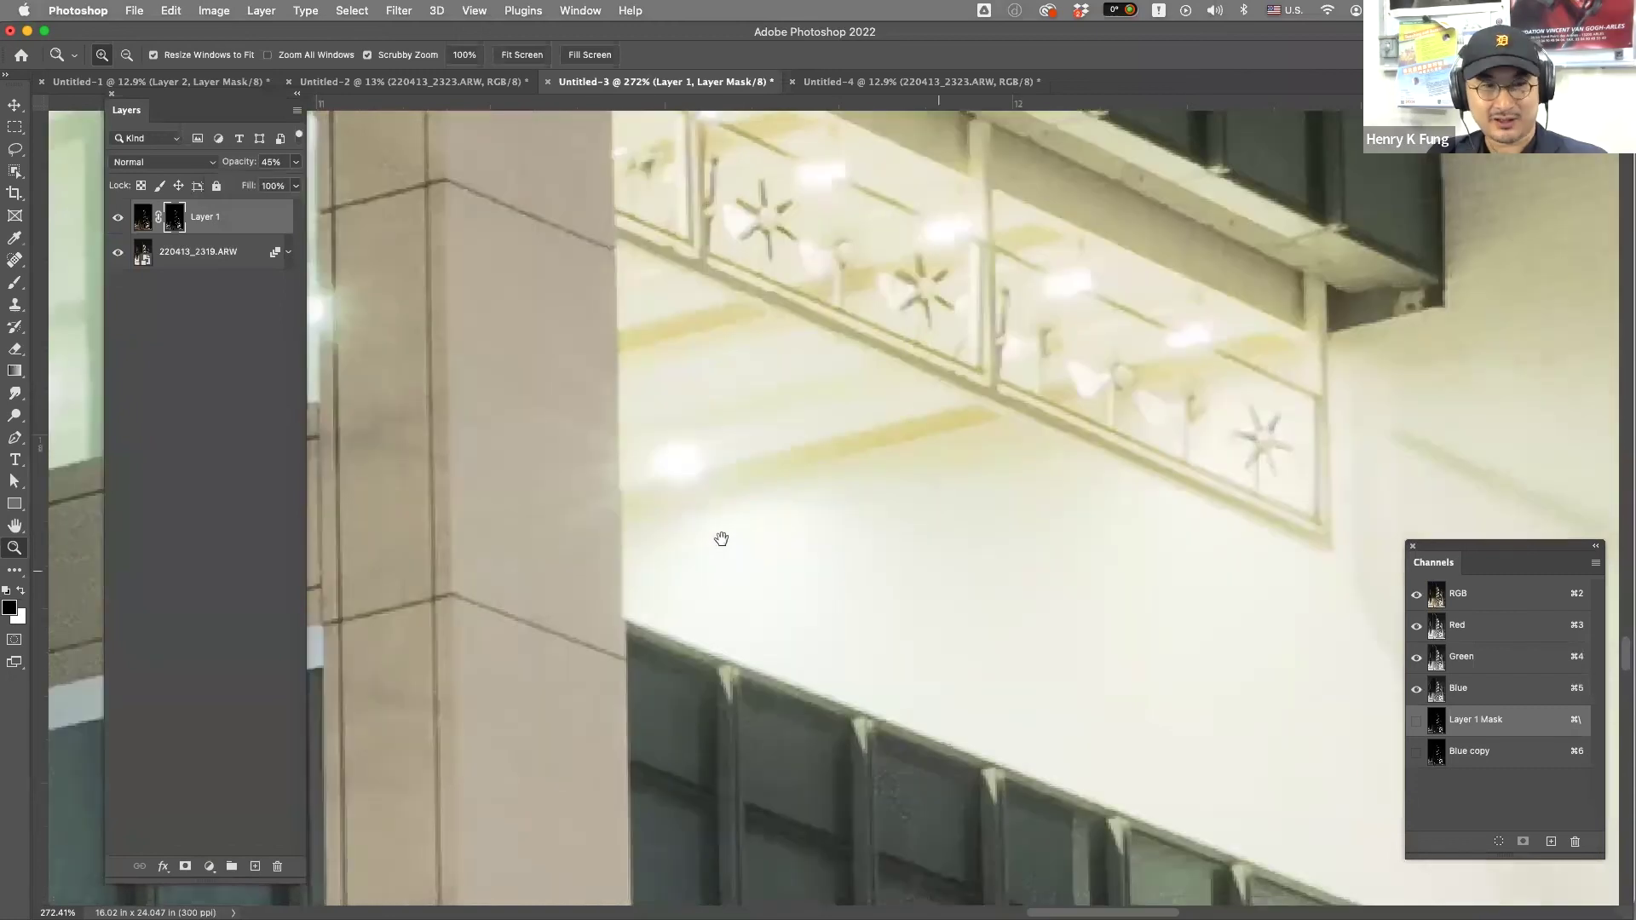
scroll(1124, 668, "right", 10)
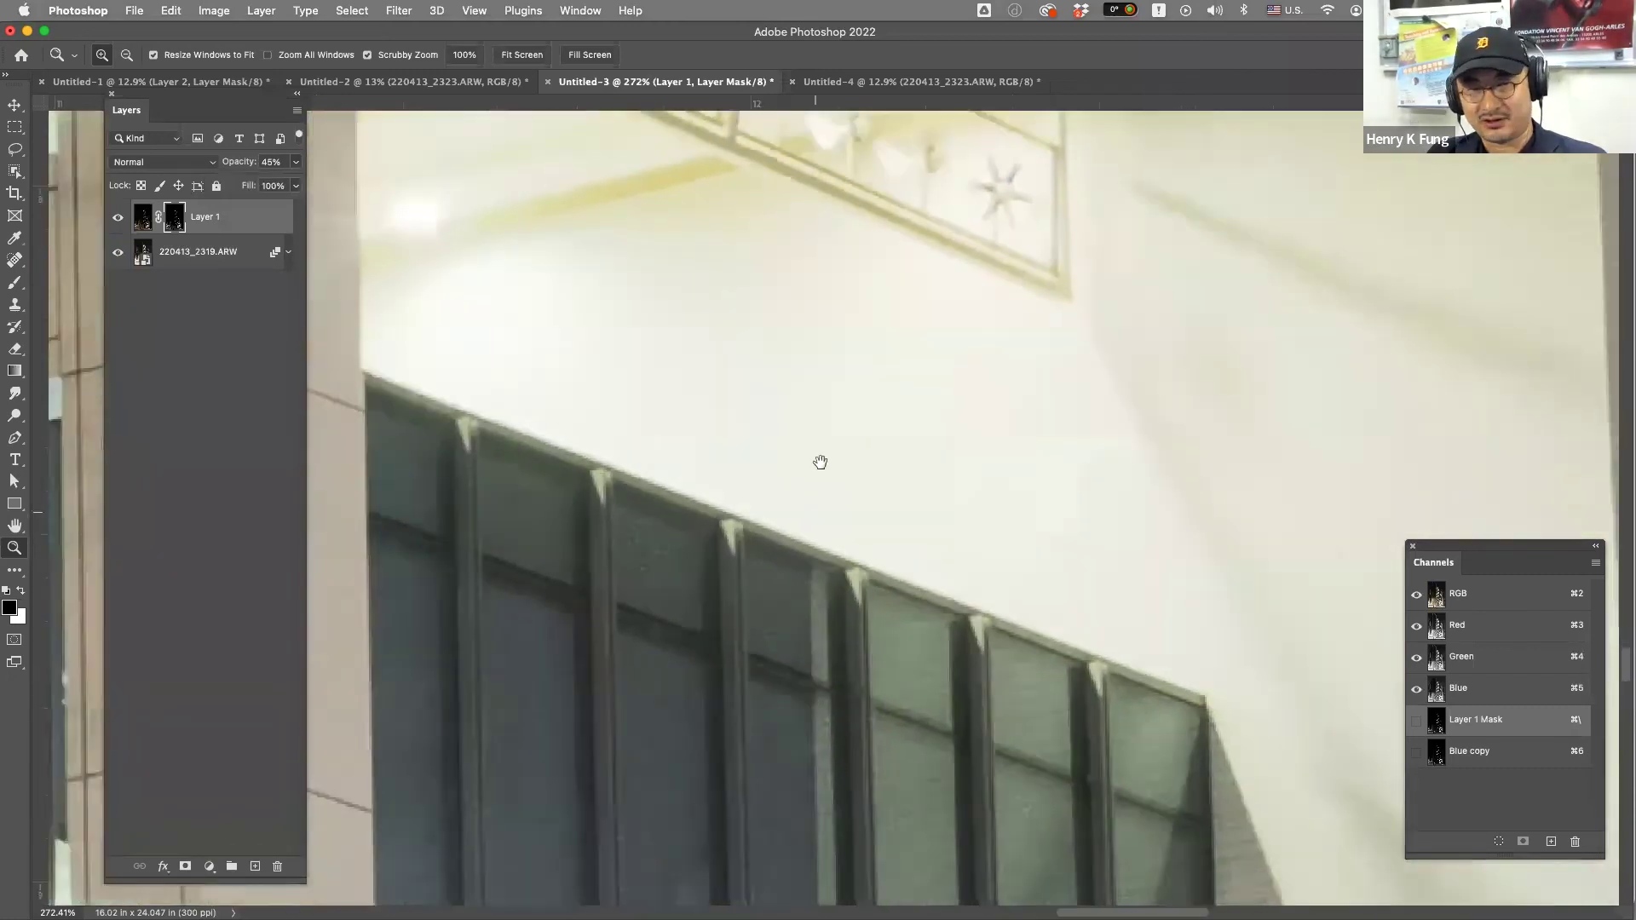
- Nudge Layer 1 slightly to align it with the base photo around the street-level white wall and bollards
scroll(875, 491, "down", 10)
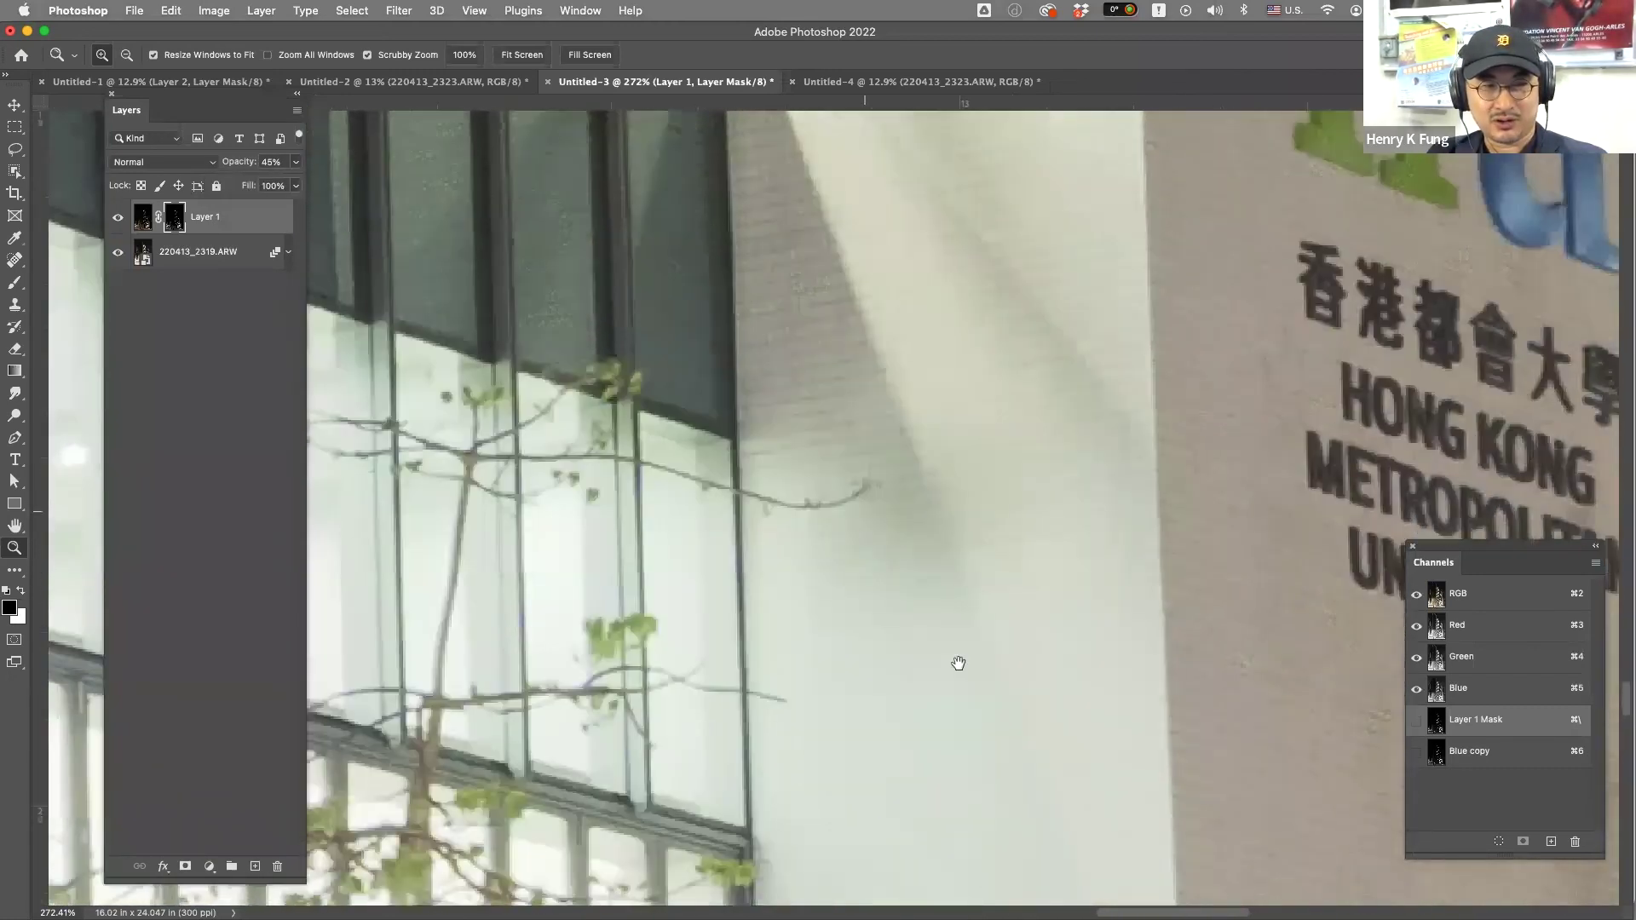
scroll(964, 668, "down", 10)
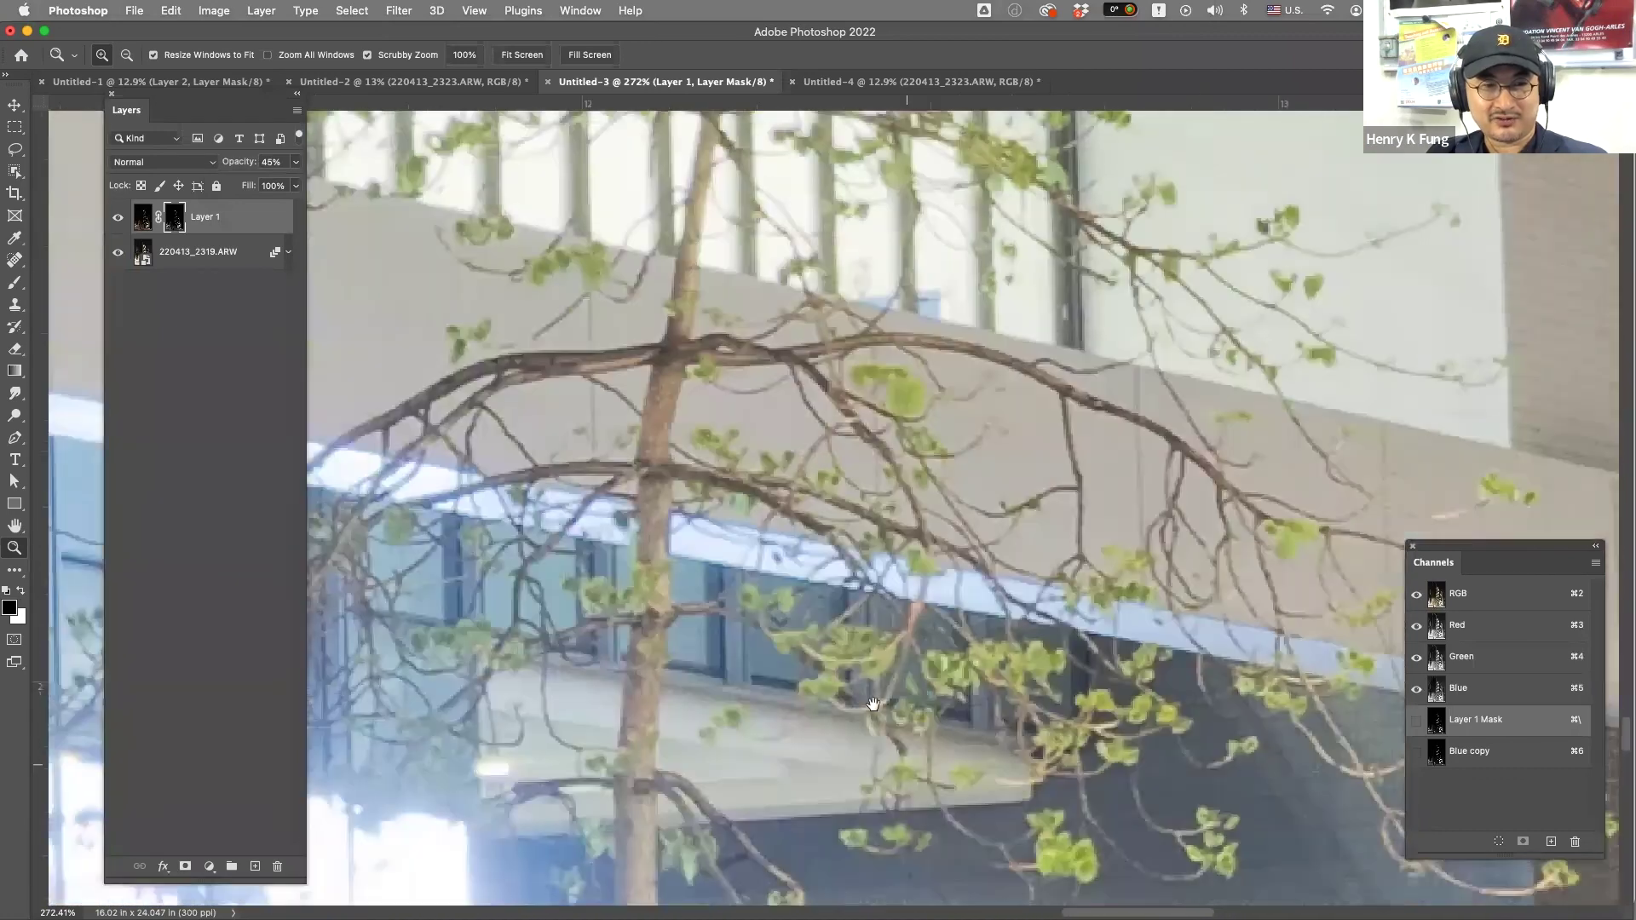
scroll(622, 665, "down", 10)
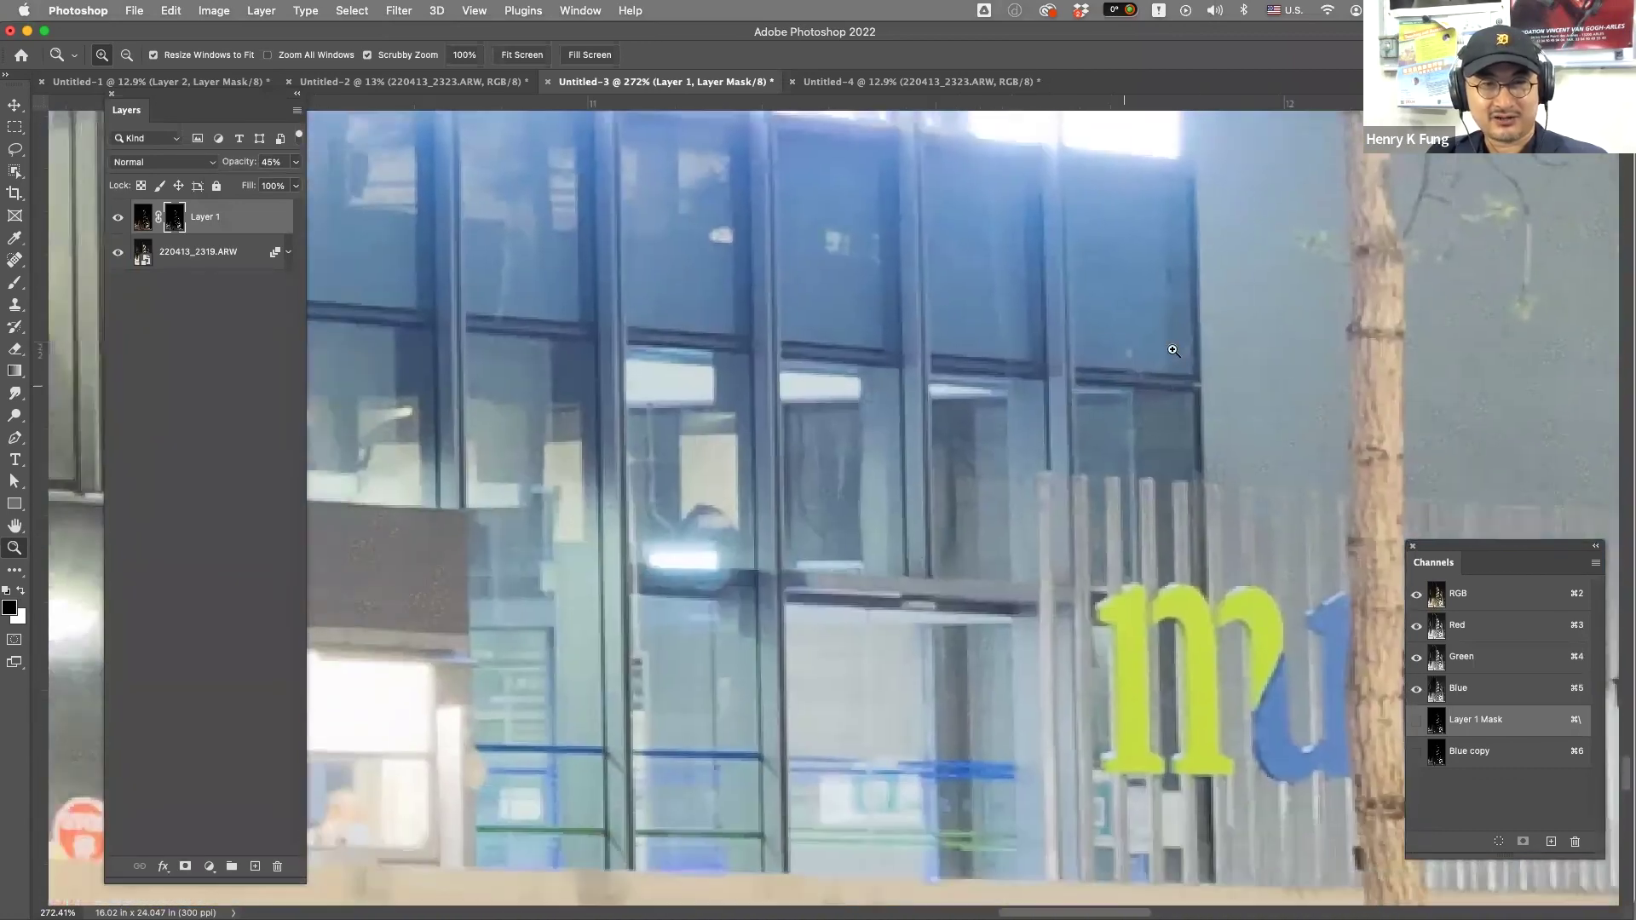
scroll(916, 413, "right", 10)
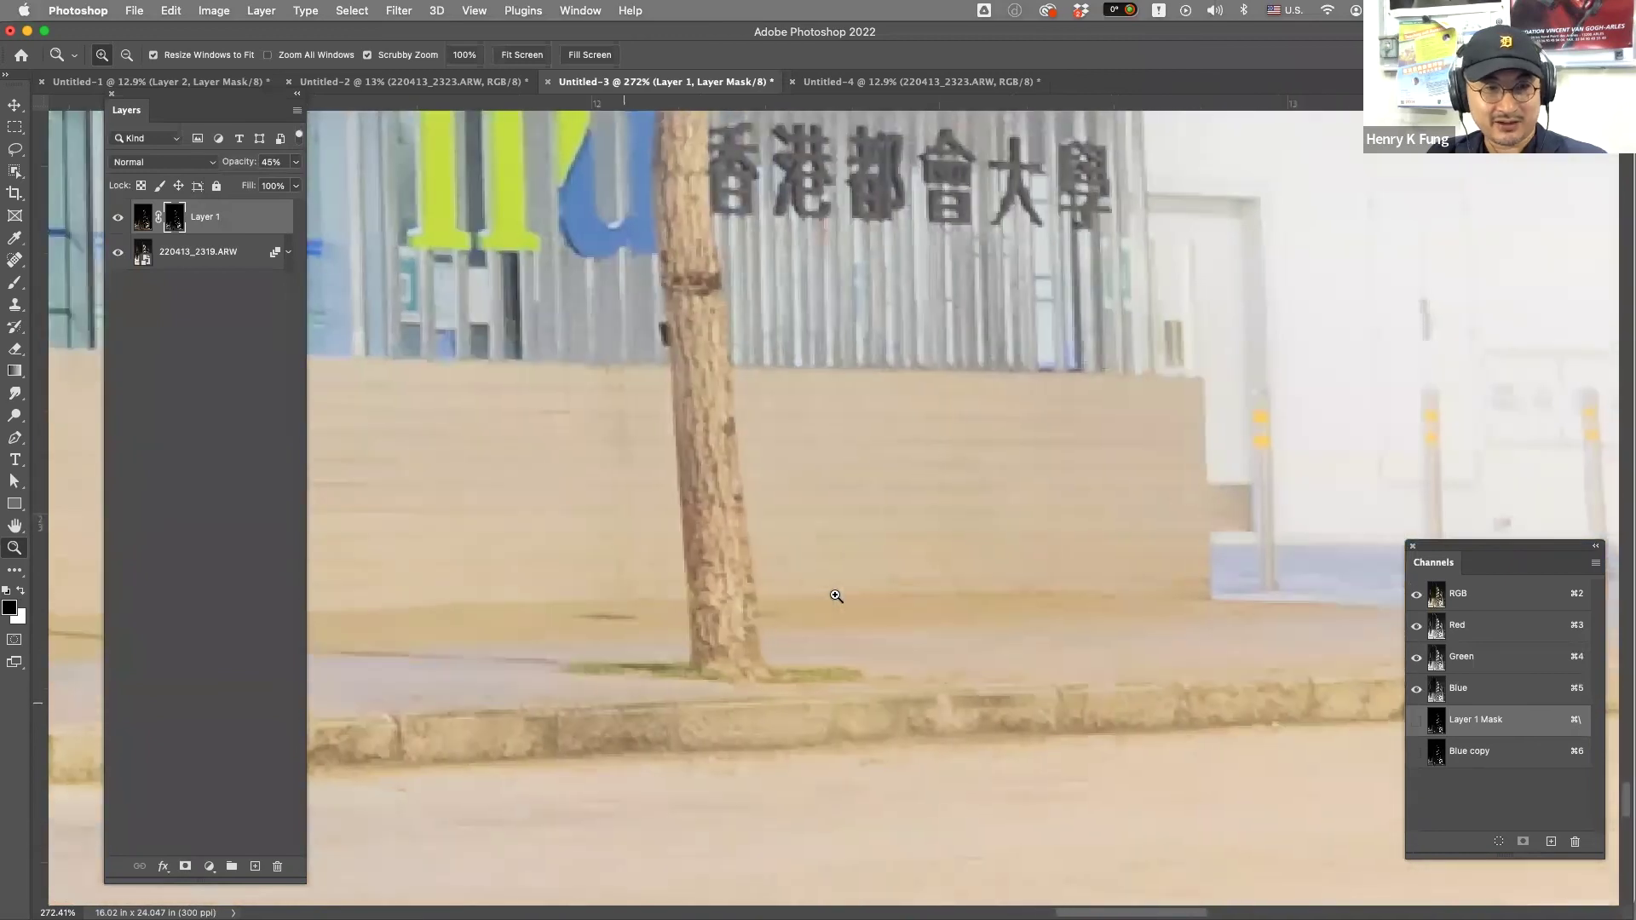
scroll(639, 451, "up", 2)
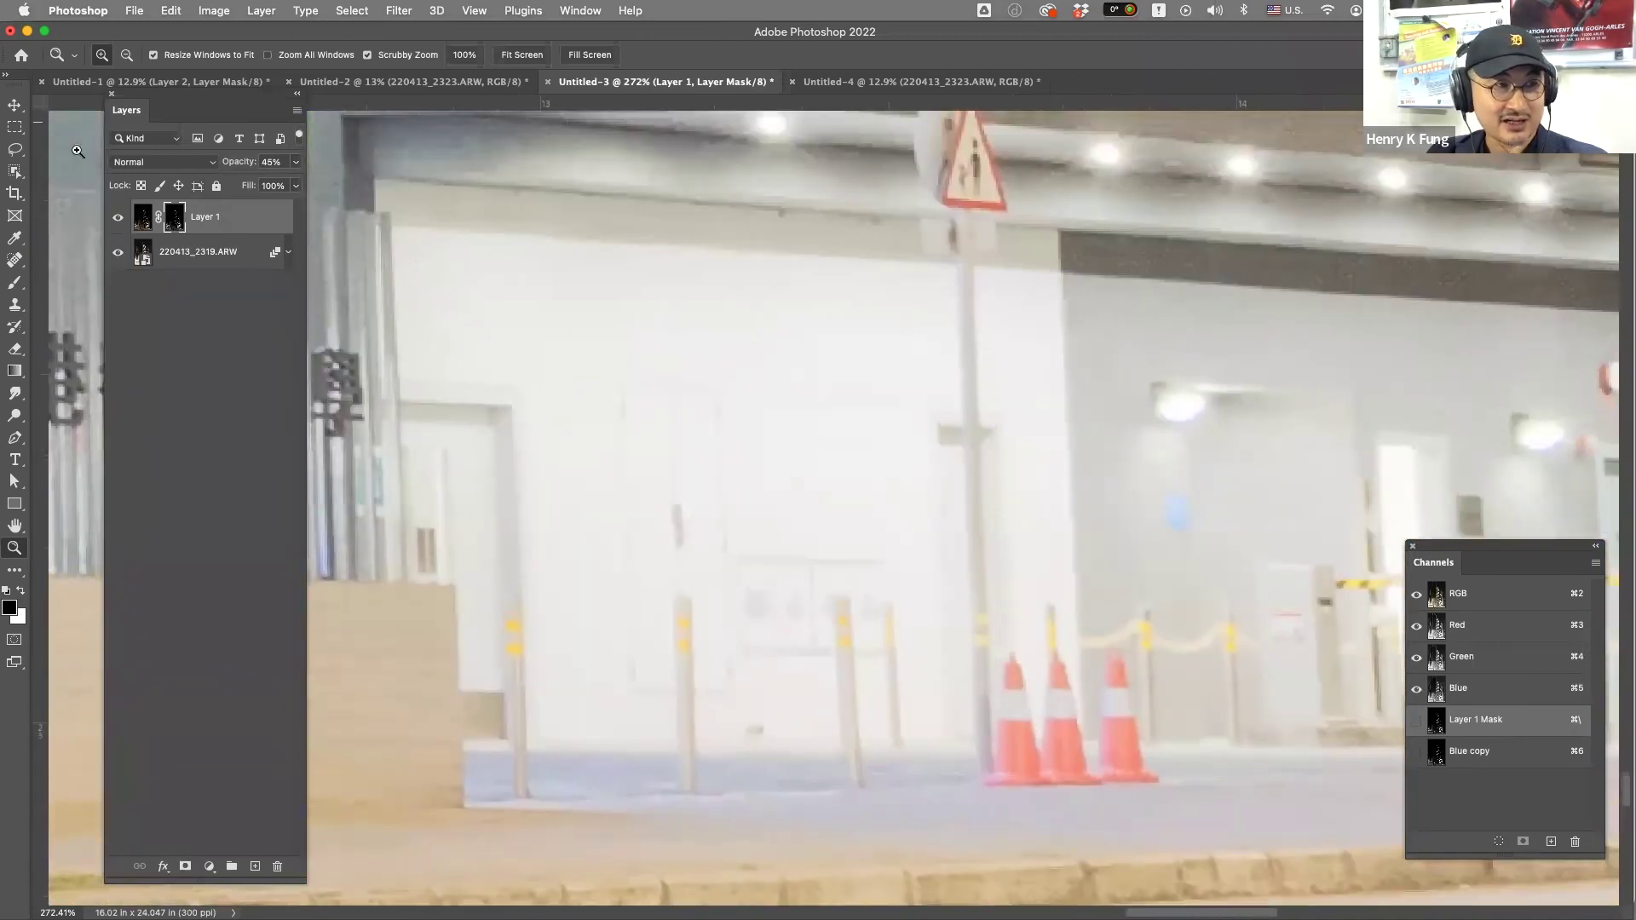
left_click(15, 104)
left_click_drag(693, 511, 697, 503)
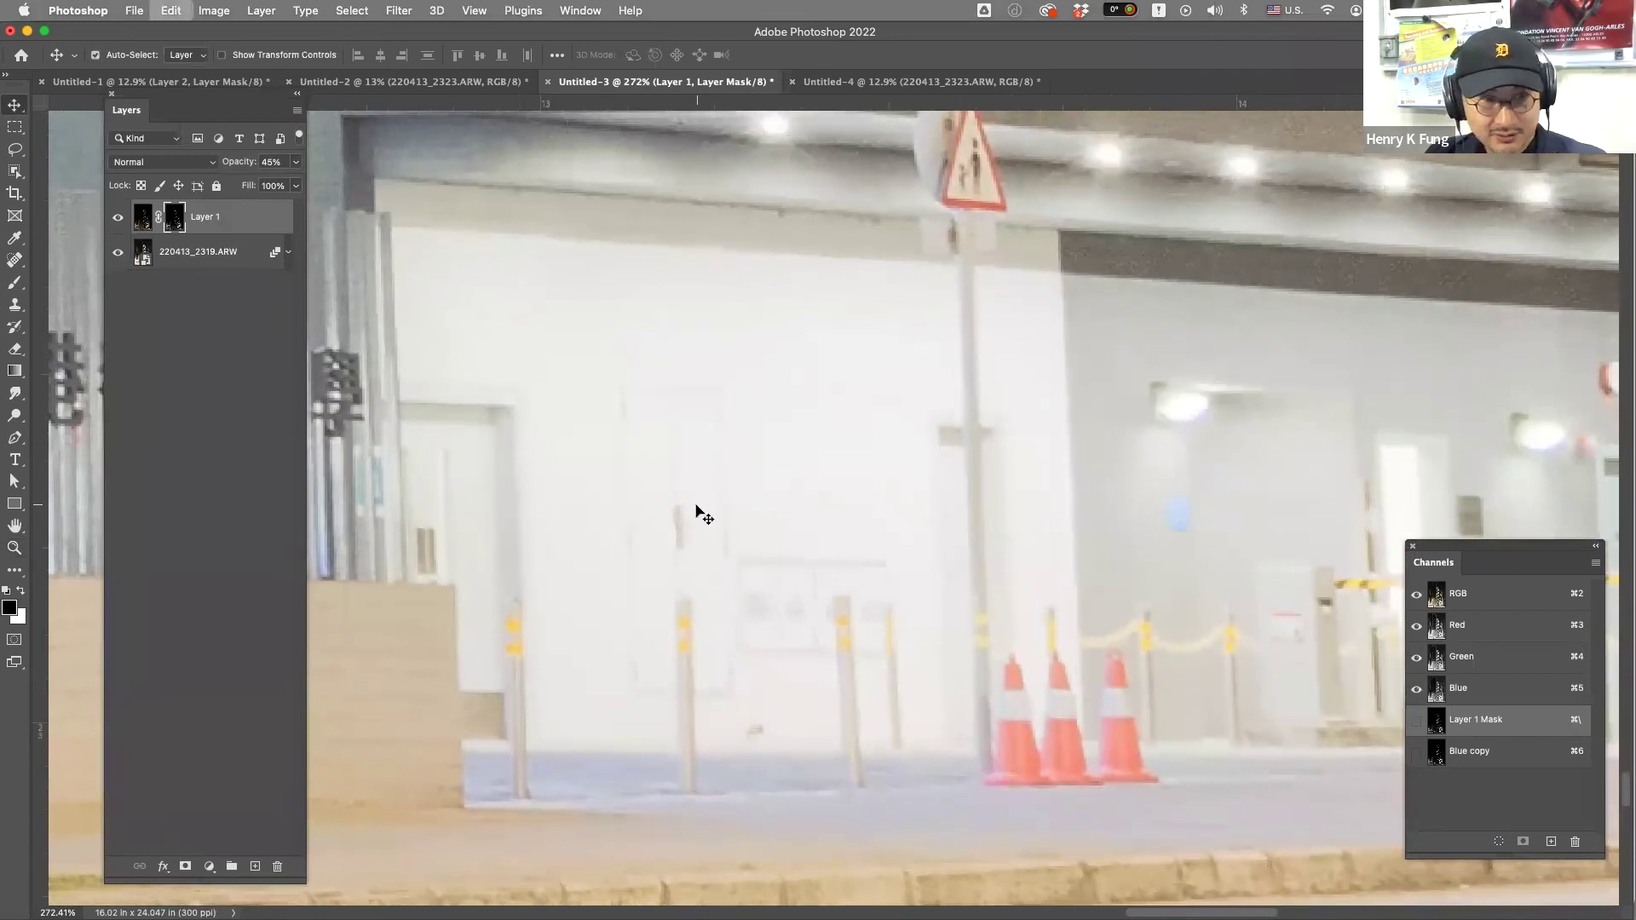
left_click_drag(733, 518, 729, 518)
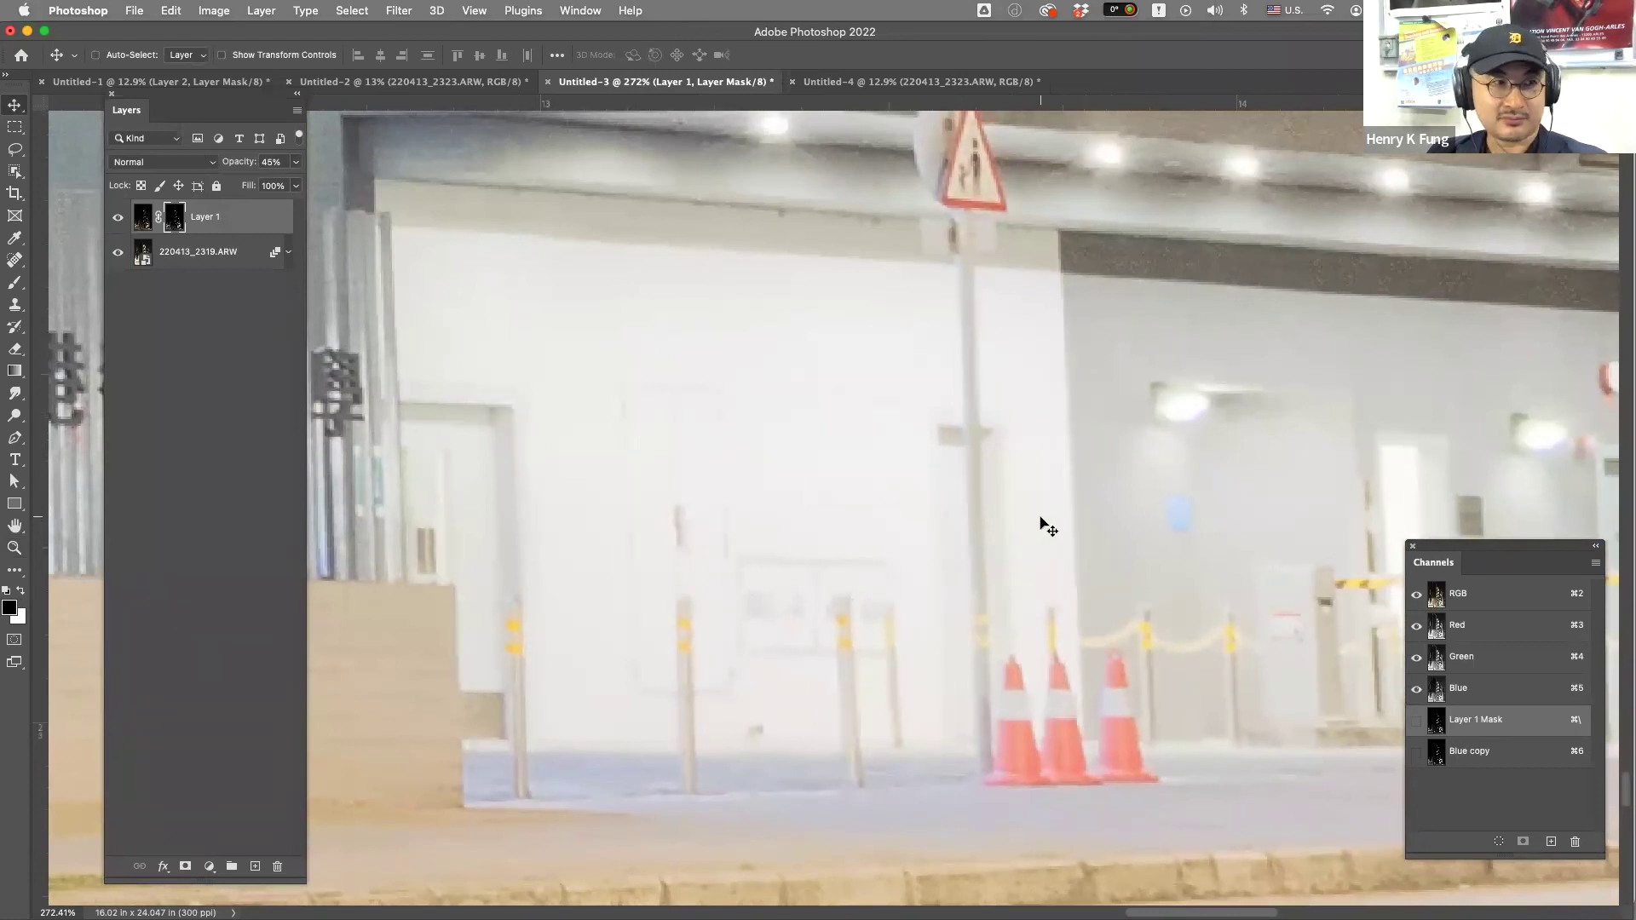
key("super+0")
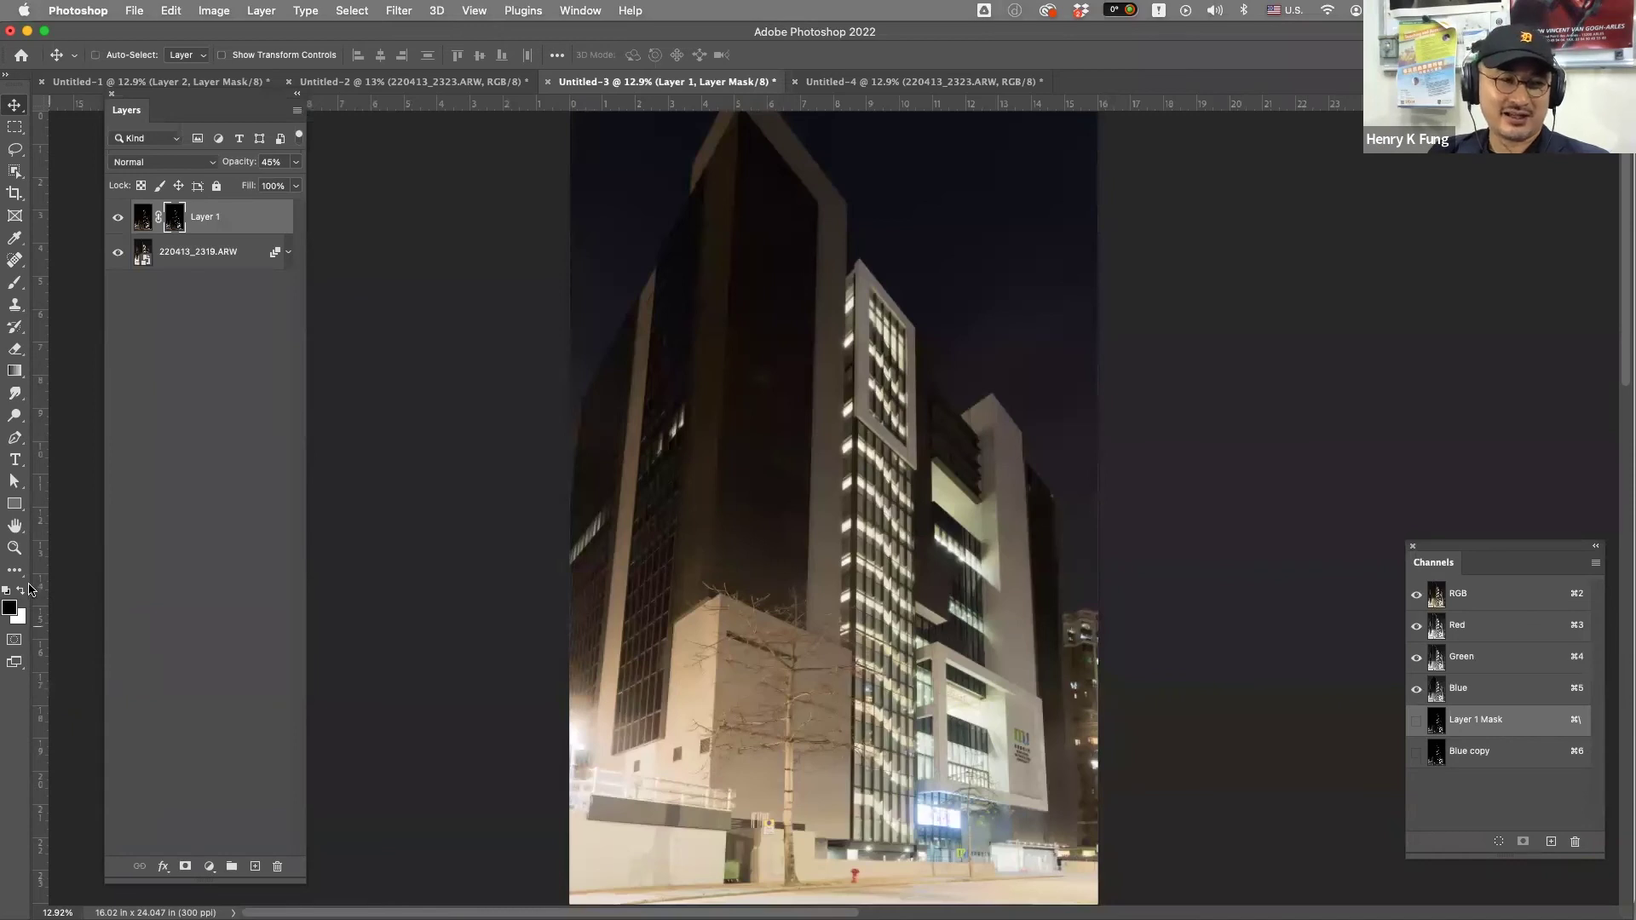
- Inspect the blend around the ceiling fans, the bare tree branches and the peaked wall behind them
left_click(16, 548)
left_click_drag(947, 709, 955, 555)
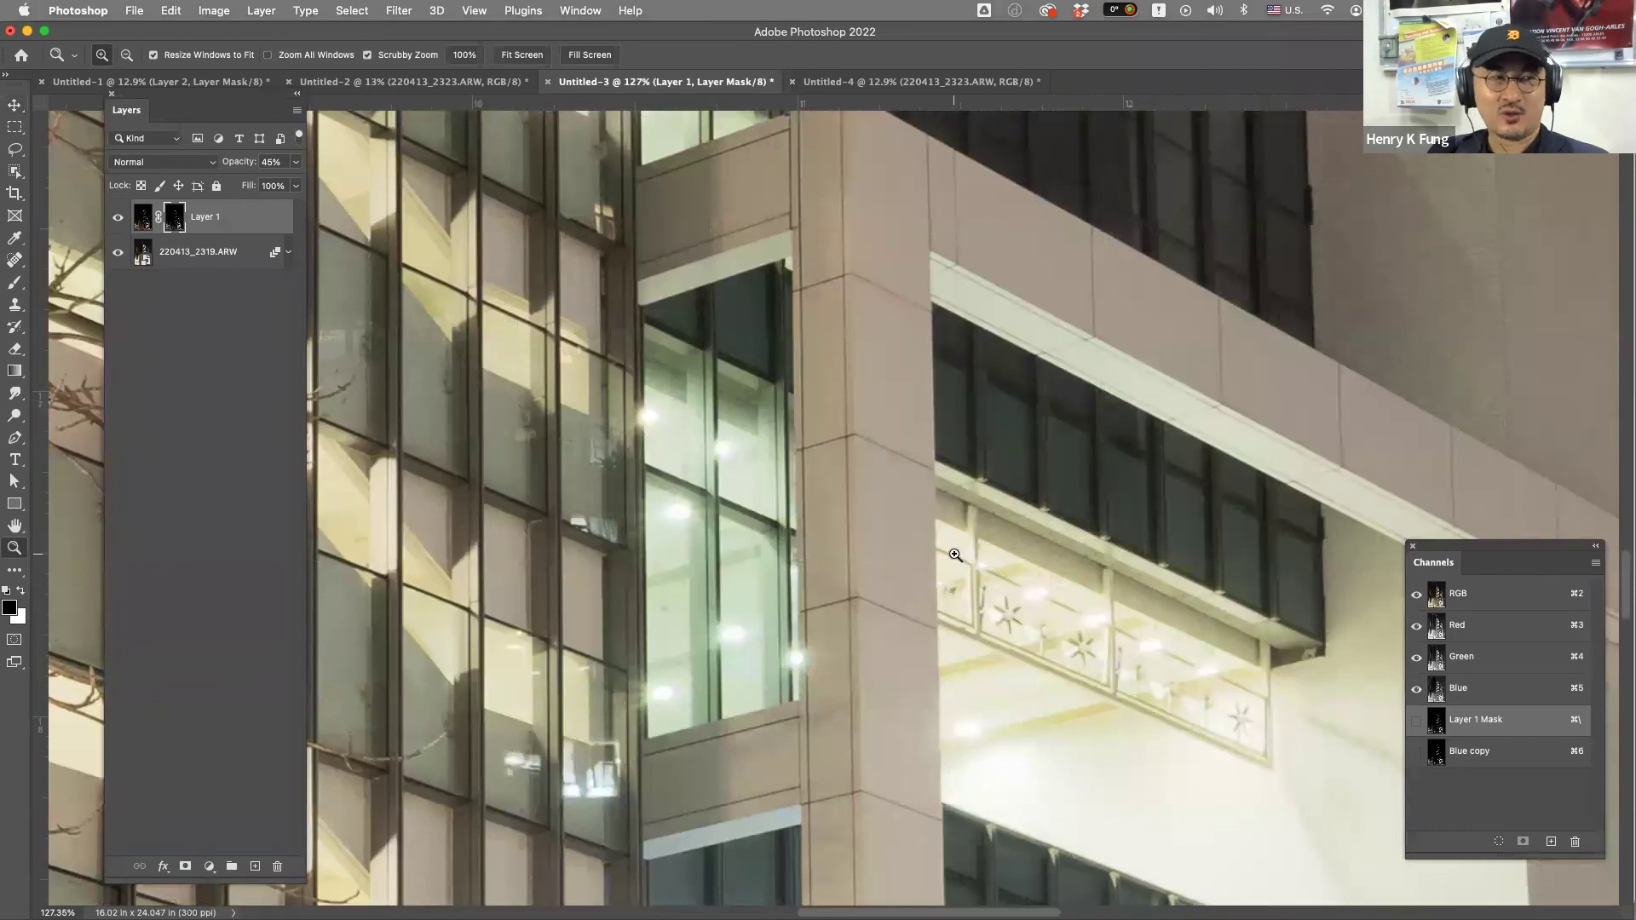
left_click_drag(481, 529, 879, 570)
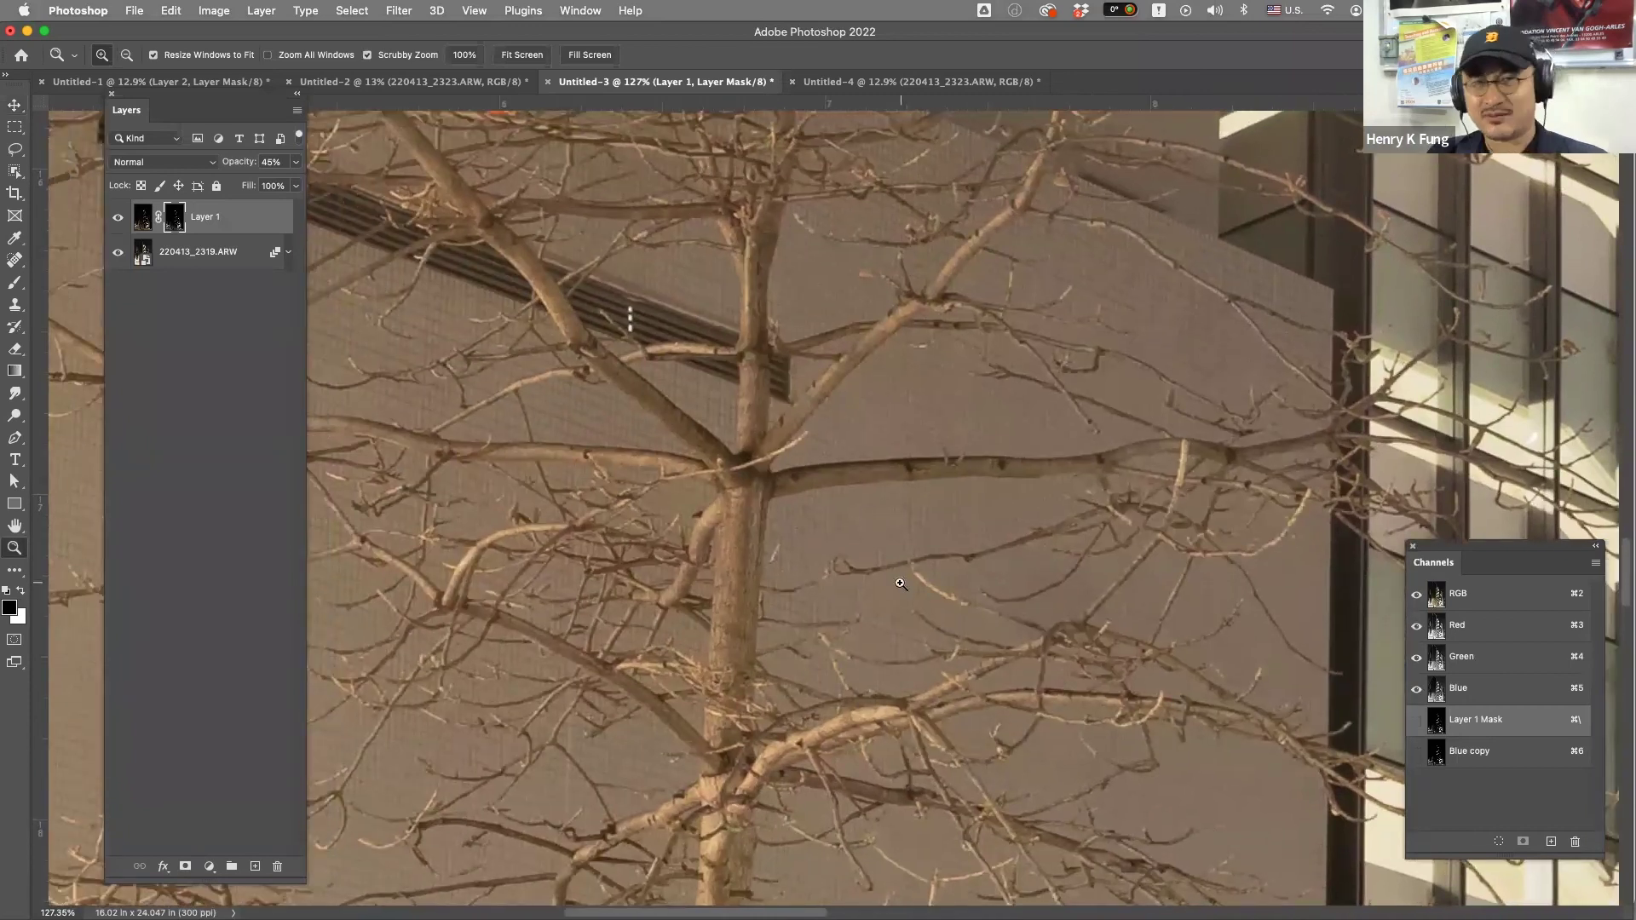
left_click_drag(698, 632, 1056, 521)
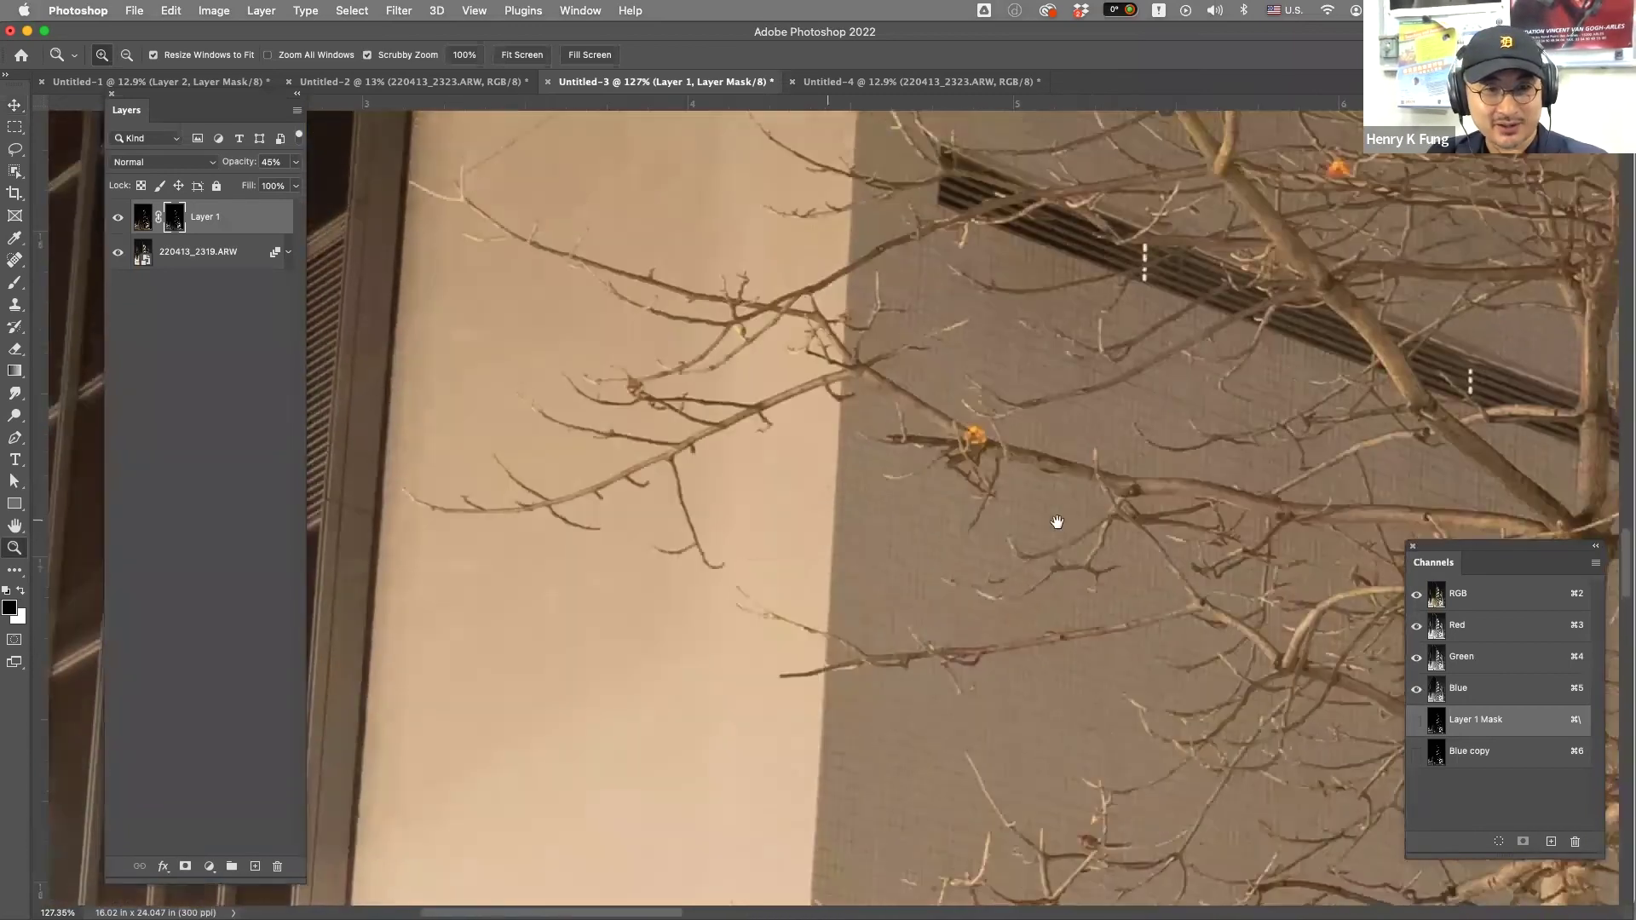
scroll(1056, 522, "up", 10)
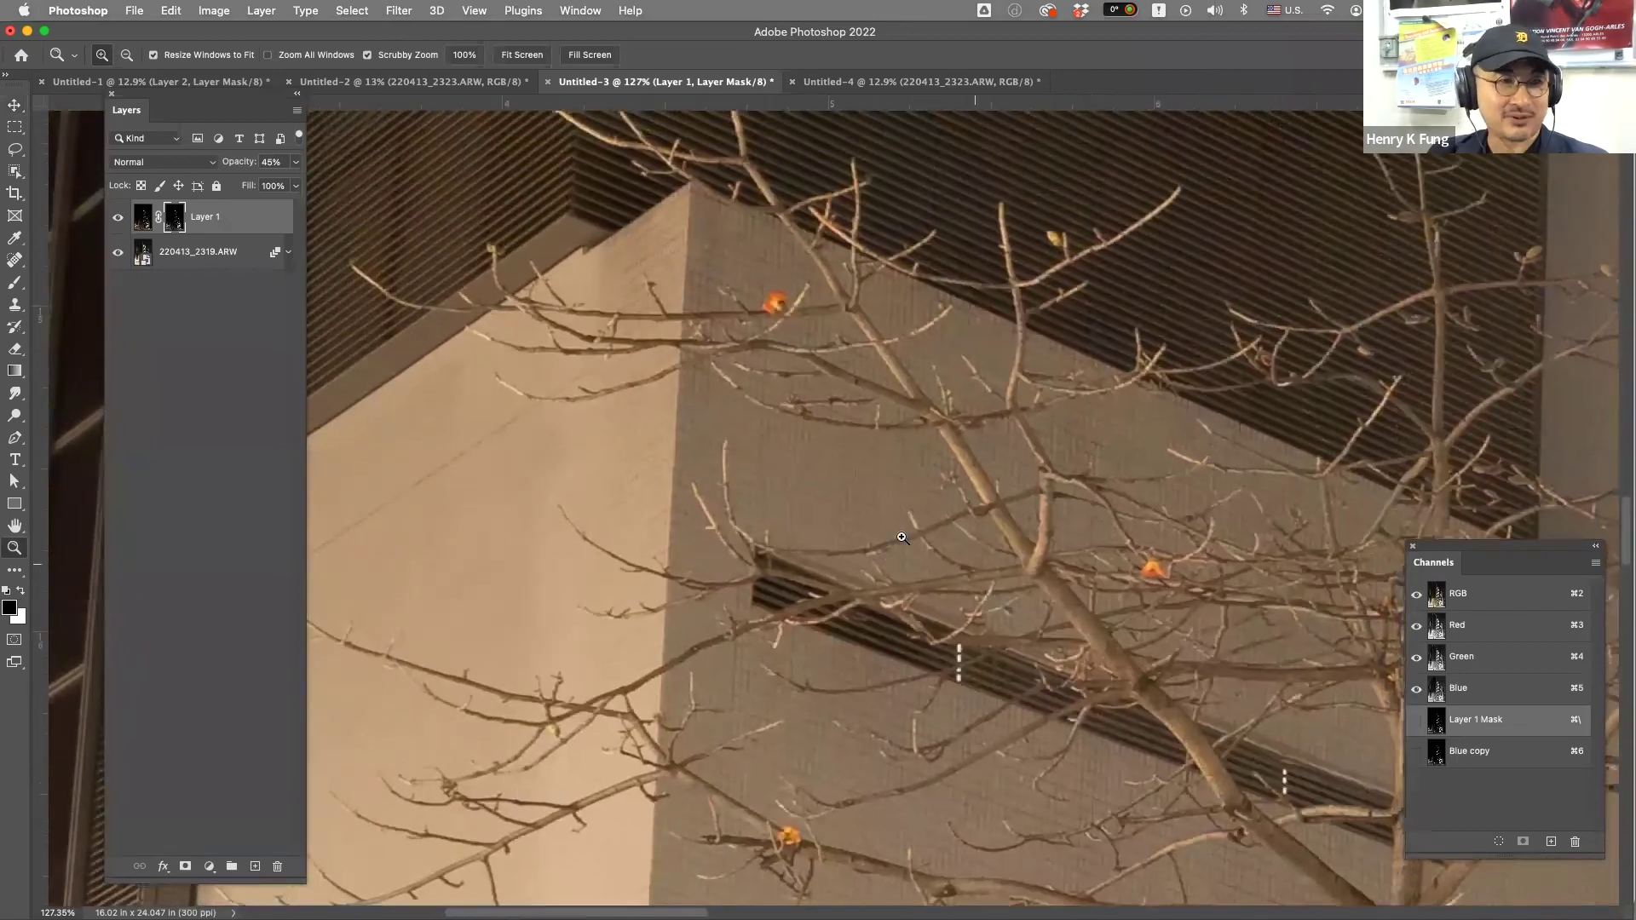
scroll(901, 537, "up", 5)
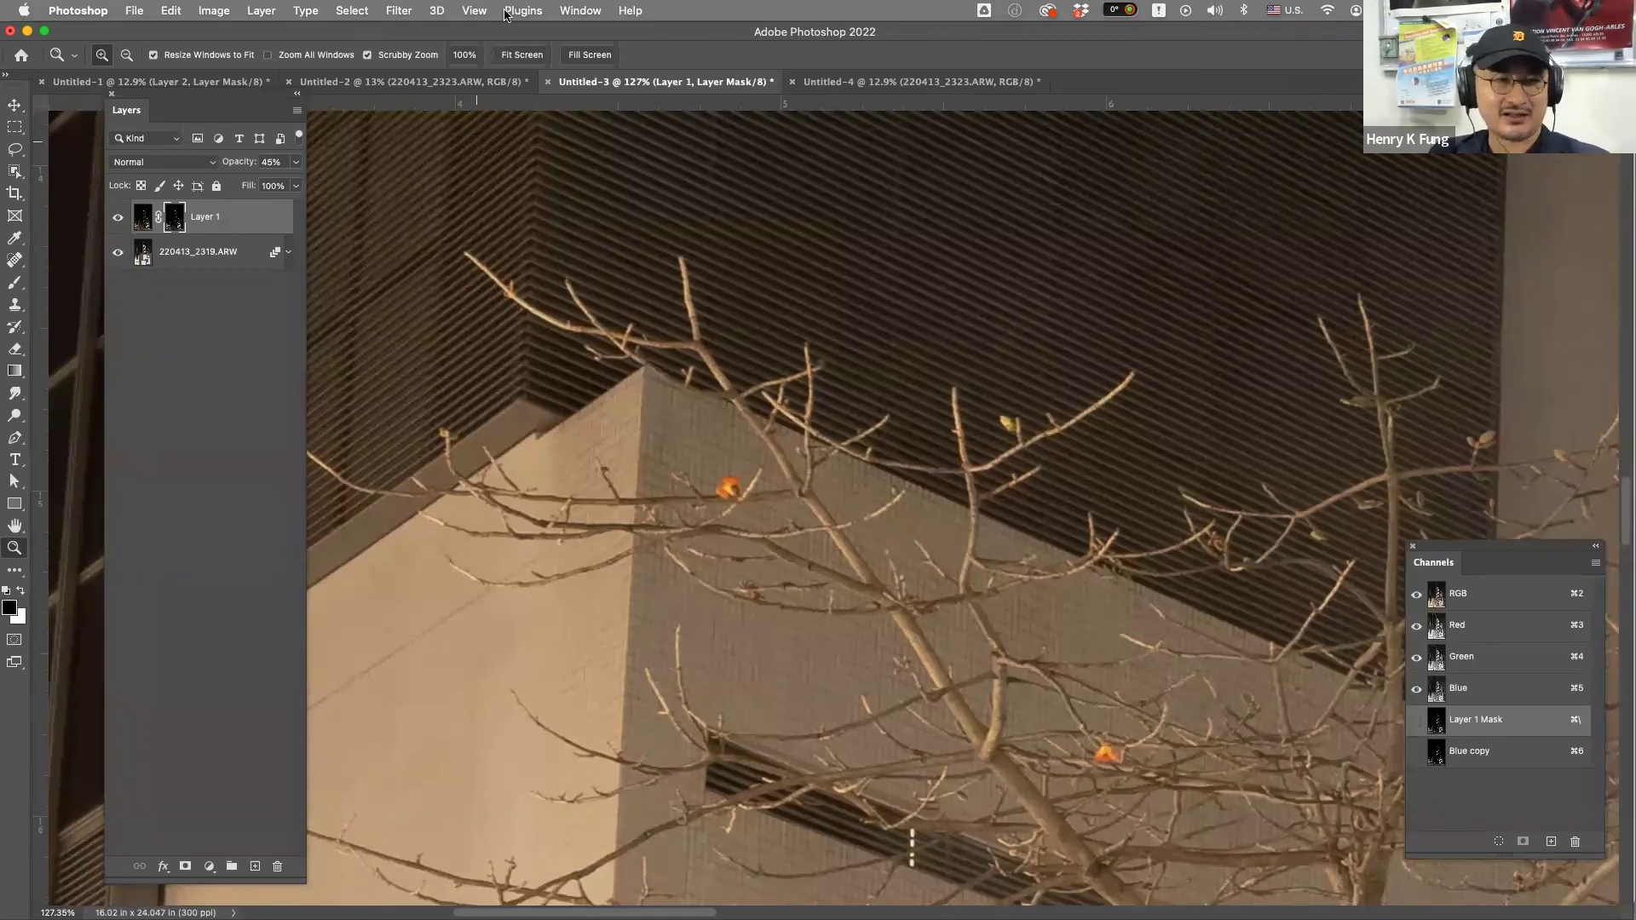
- Apply a Gaussian Blur with a 1.2 pixel radius to Layer 1's mask, previewing it on the street-level white wall
left_click(397, 10)
mouse_move(448, 226)
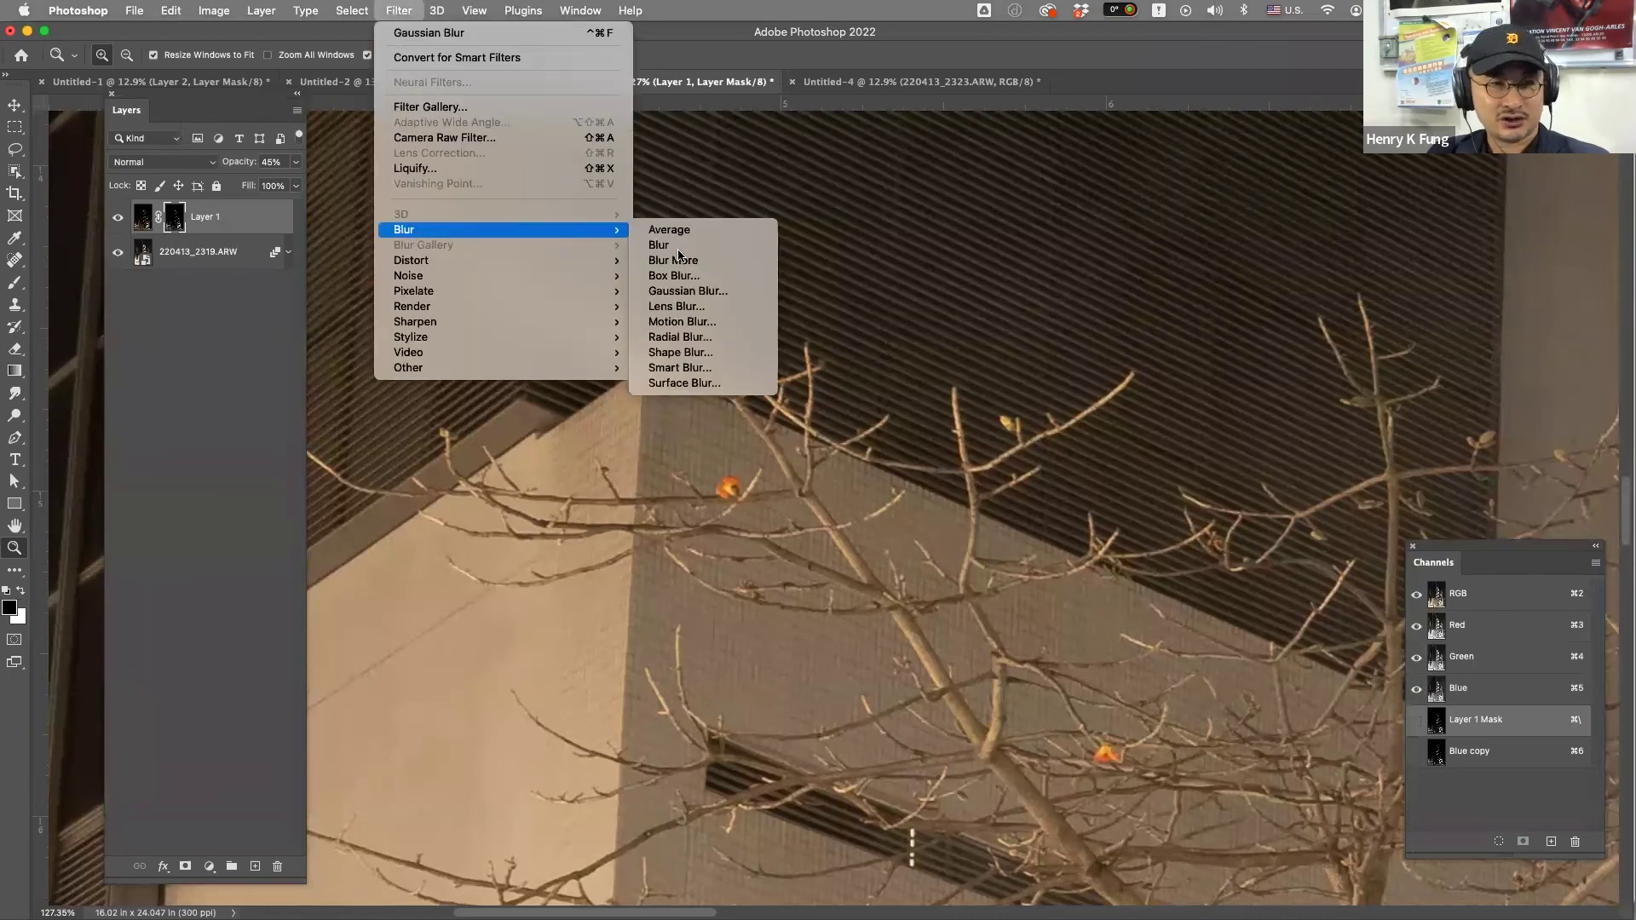
left_click(699, 292)
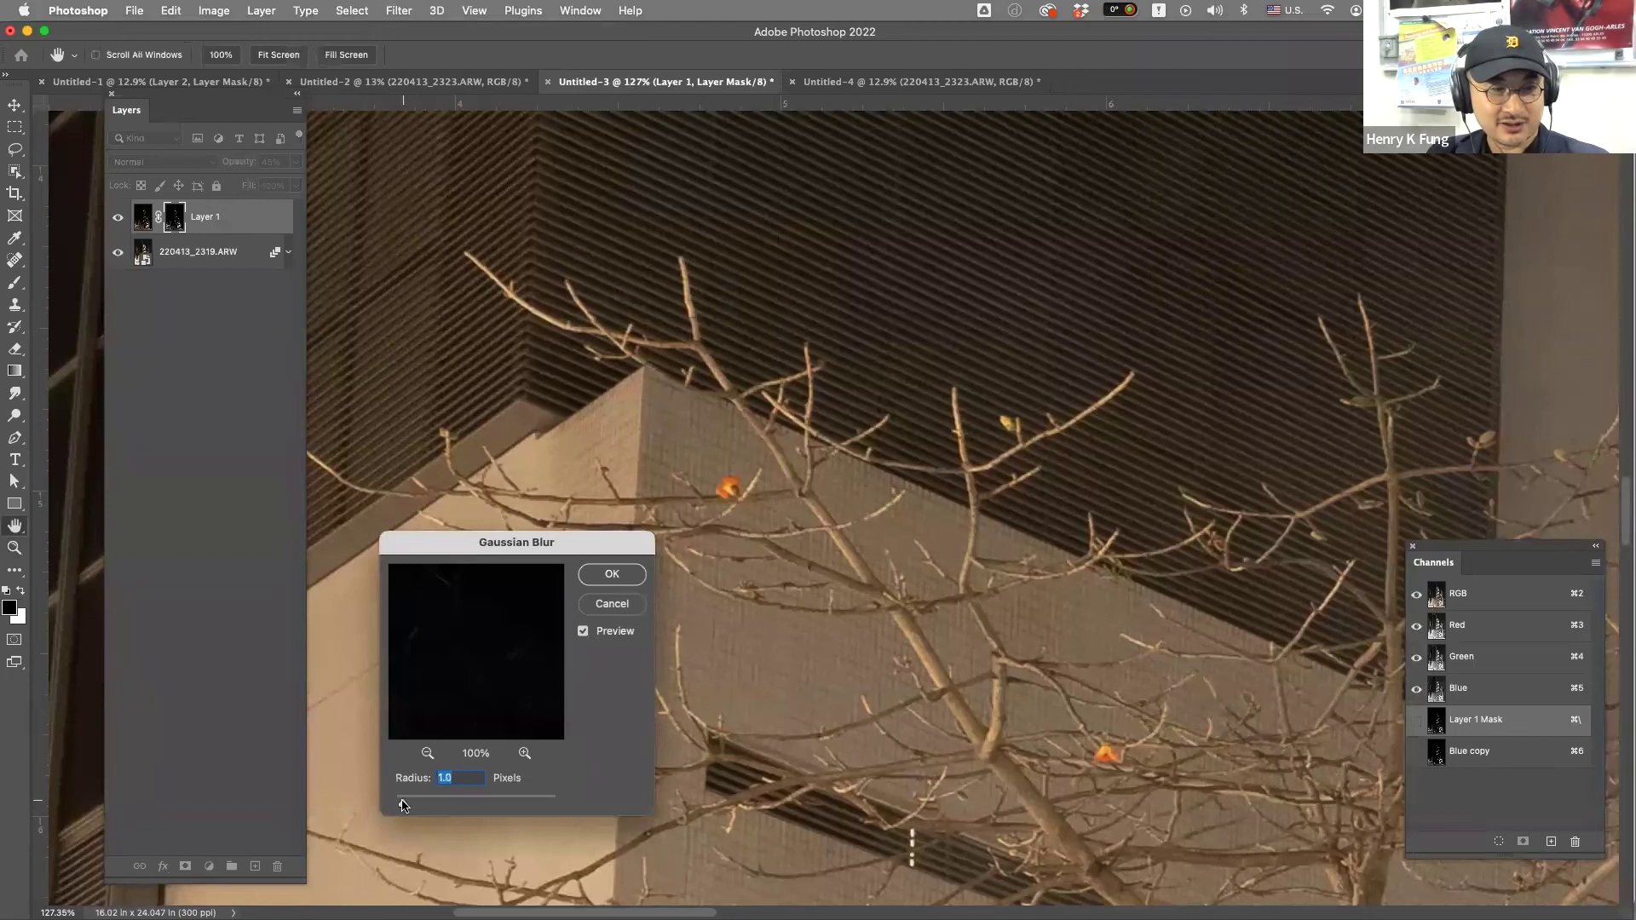
scroll(1097, 669, "right", 10)
scroll(1098, 669, "down", 8)
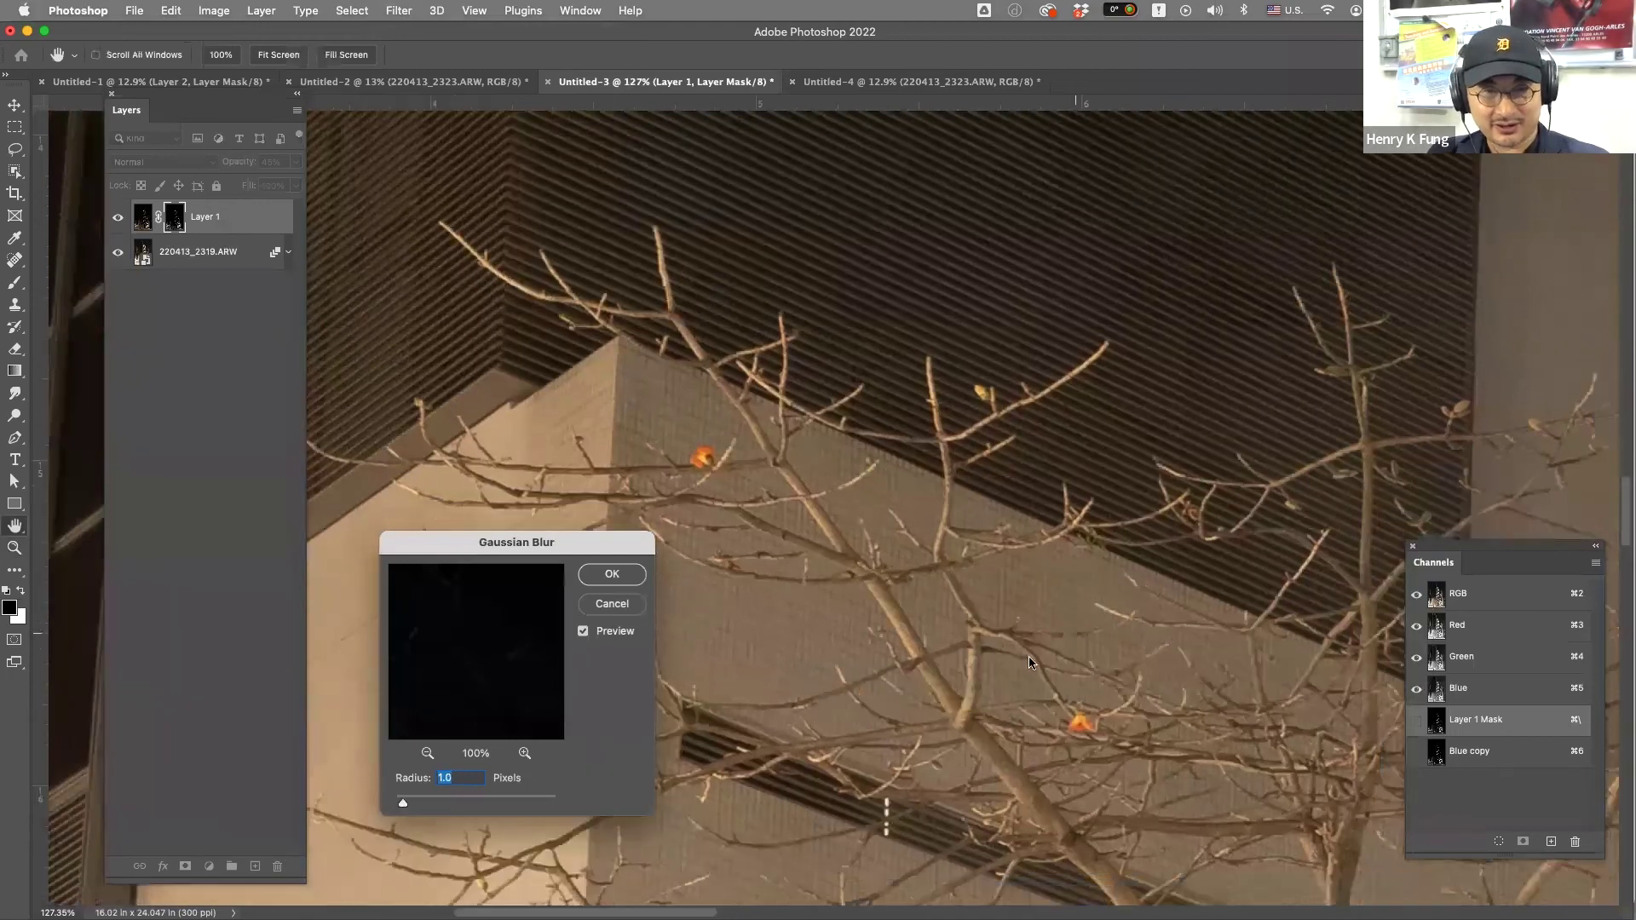
scroll(1080, 651, "right", 15)
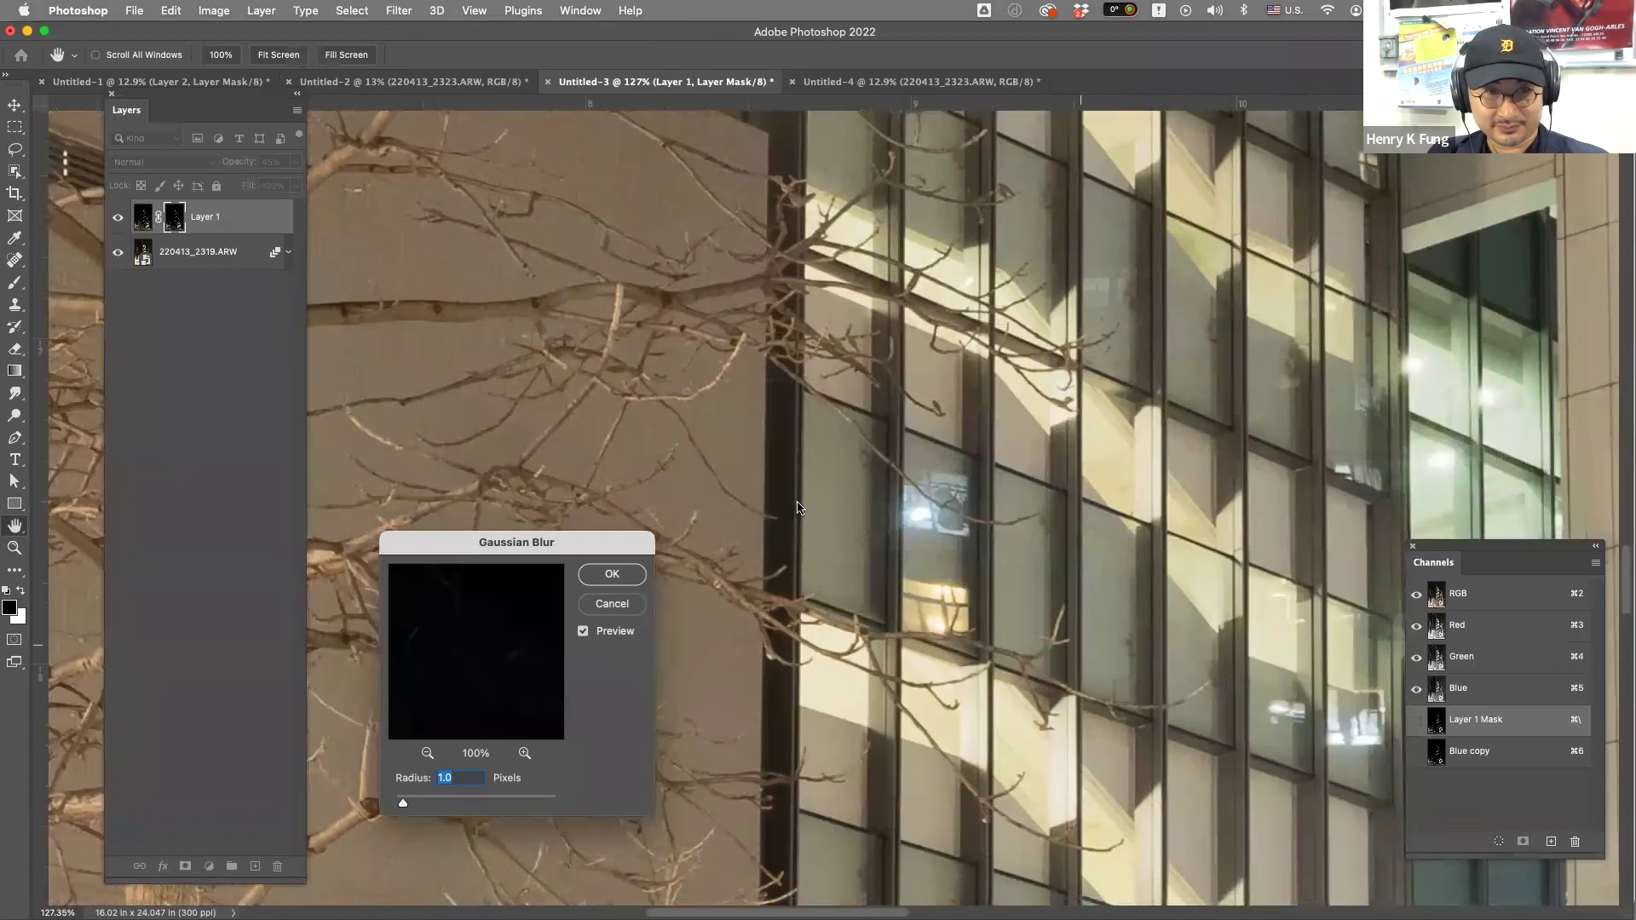
scroll(1085, 804, "down", 10)
scroll(1085, 804, "right", 5)
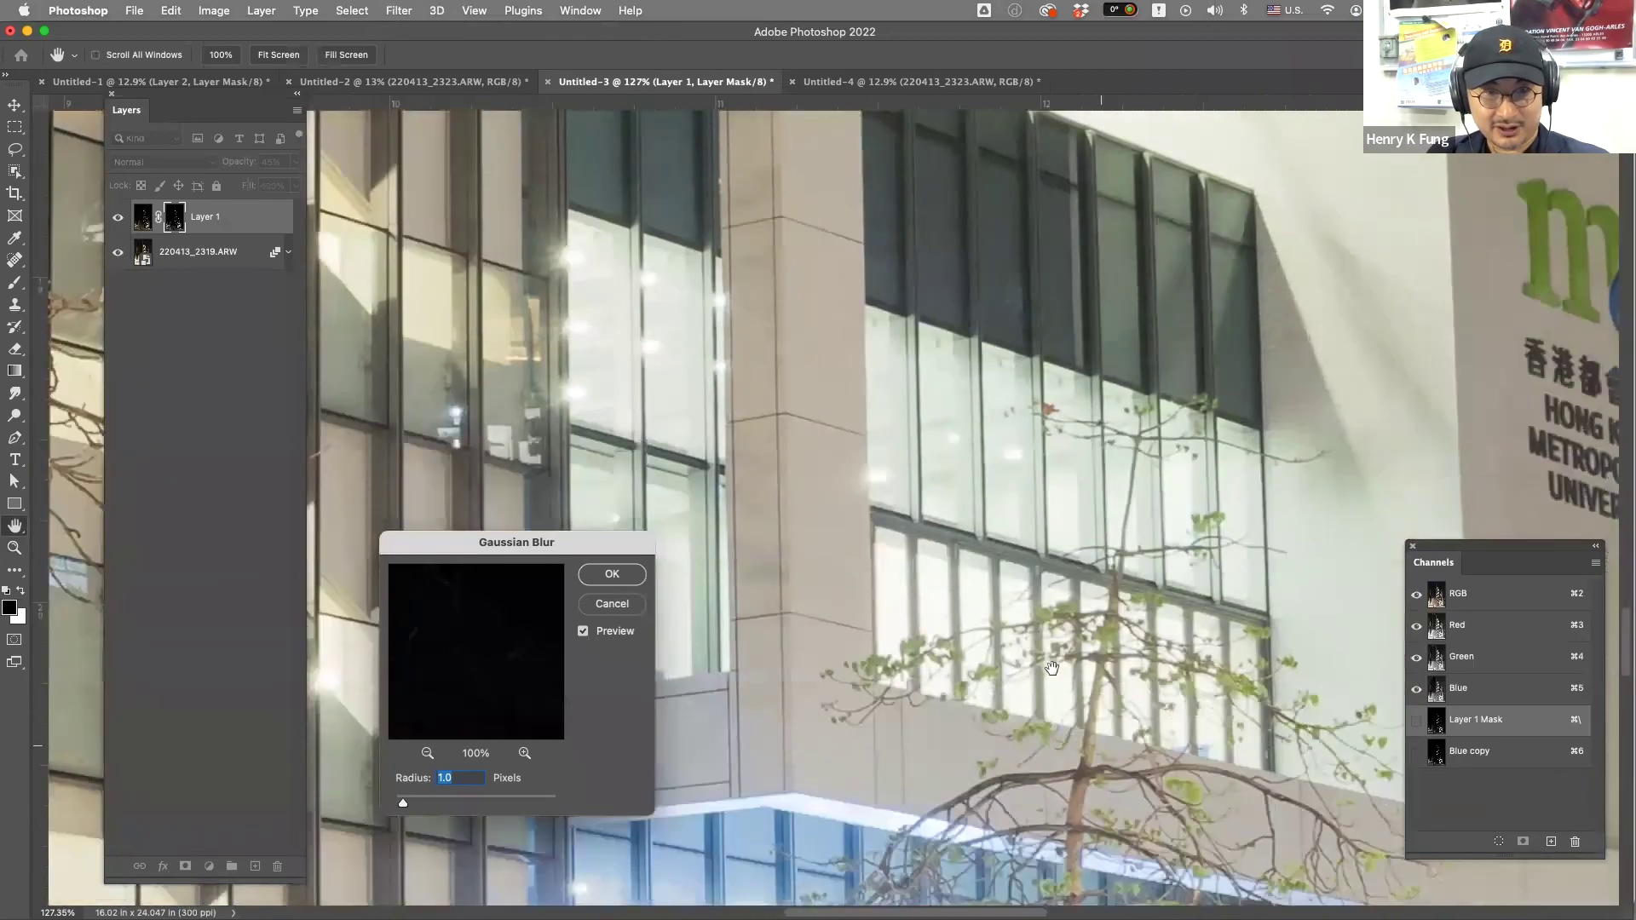
scroll(1107, 758, "right", 5)
scroll(1107, 758, "down", 1)
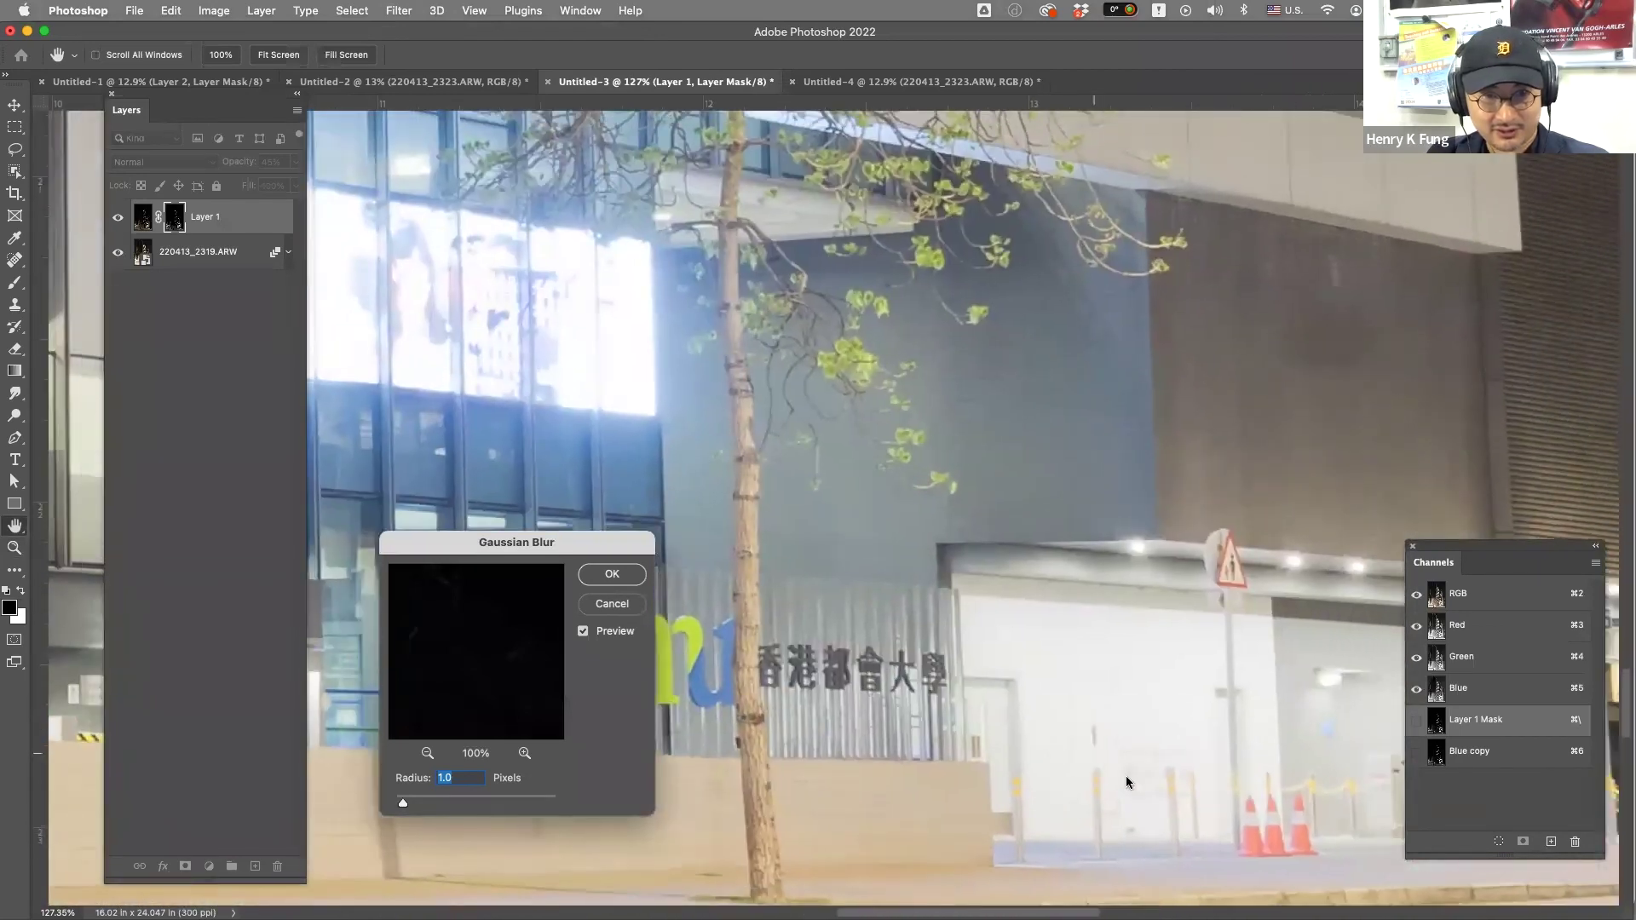
left_click(1114, 774)
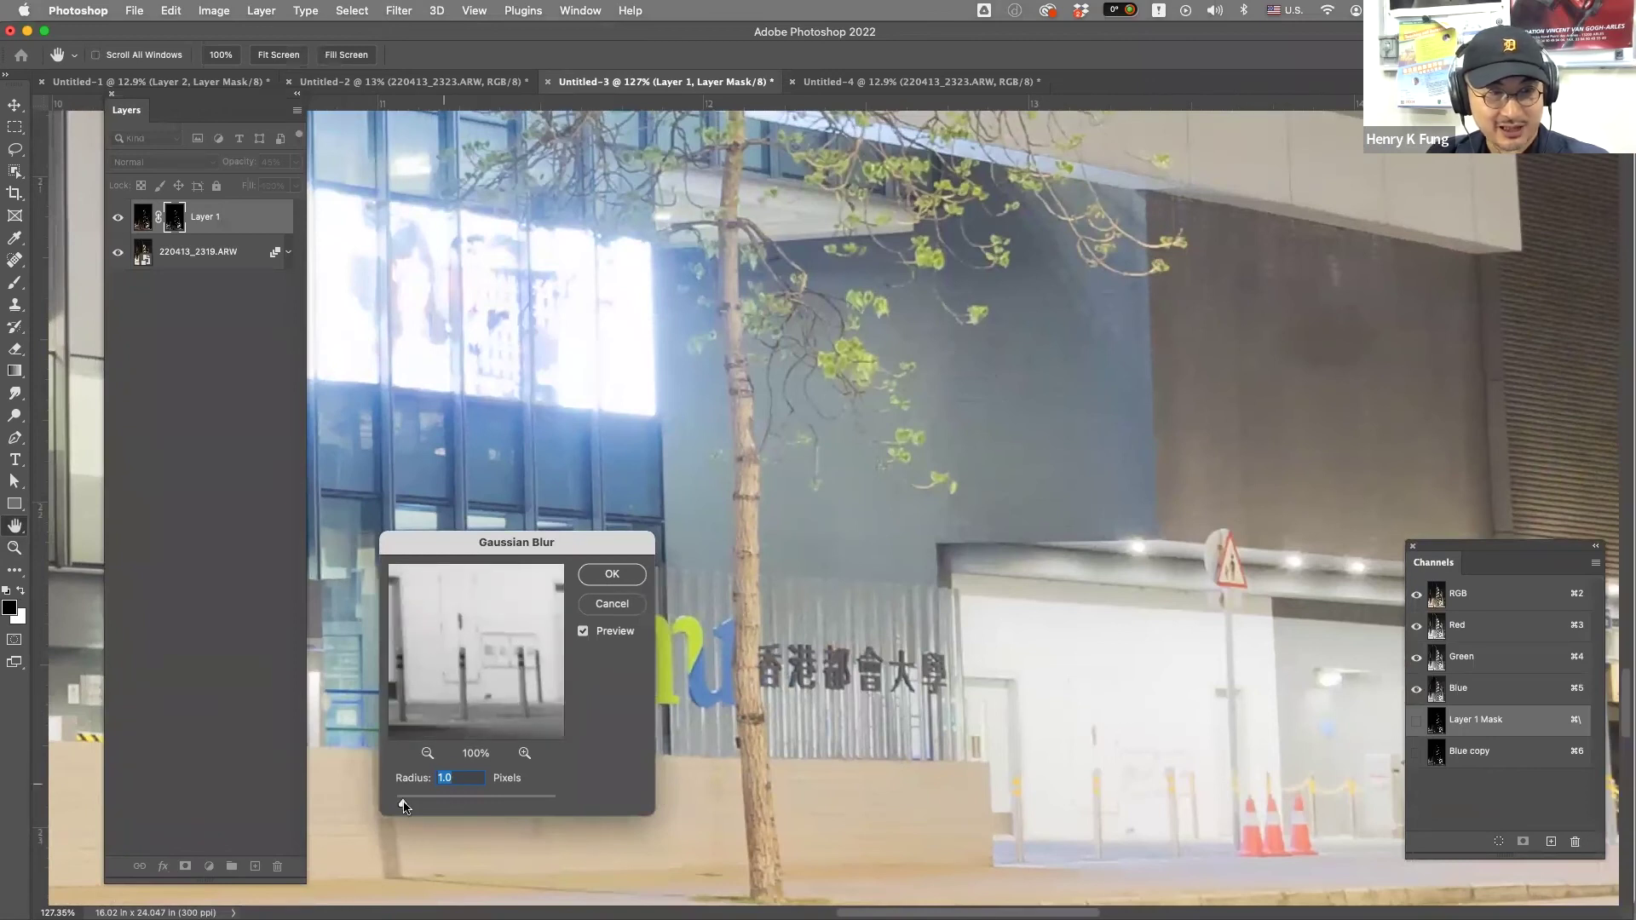
left_click_drag(408, 805, 404, 806)
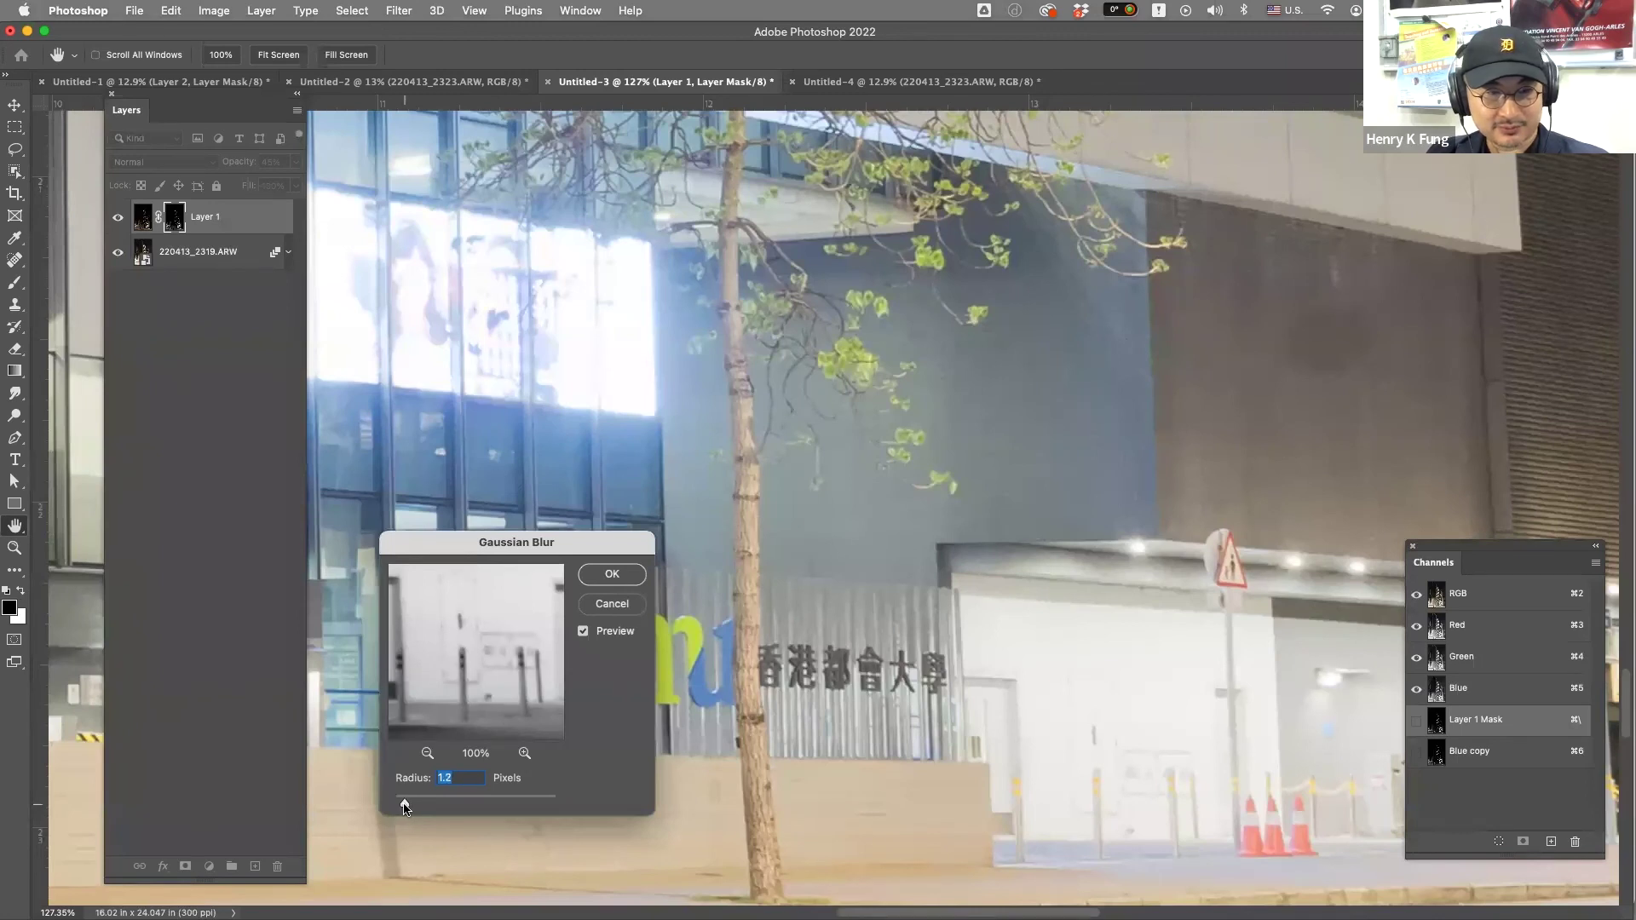
left_click(614, 575)
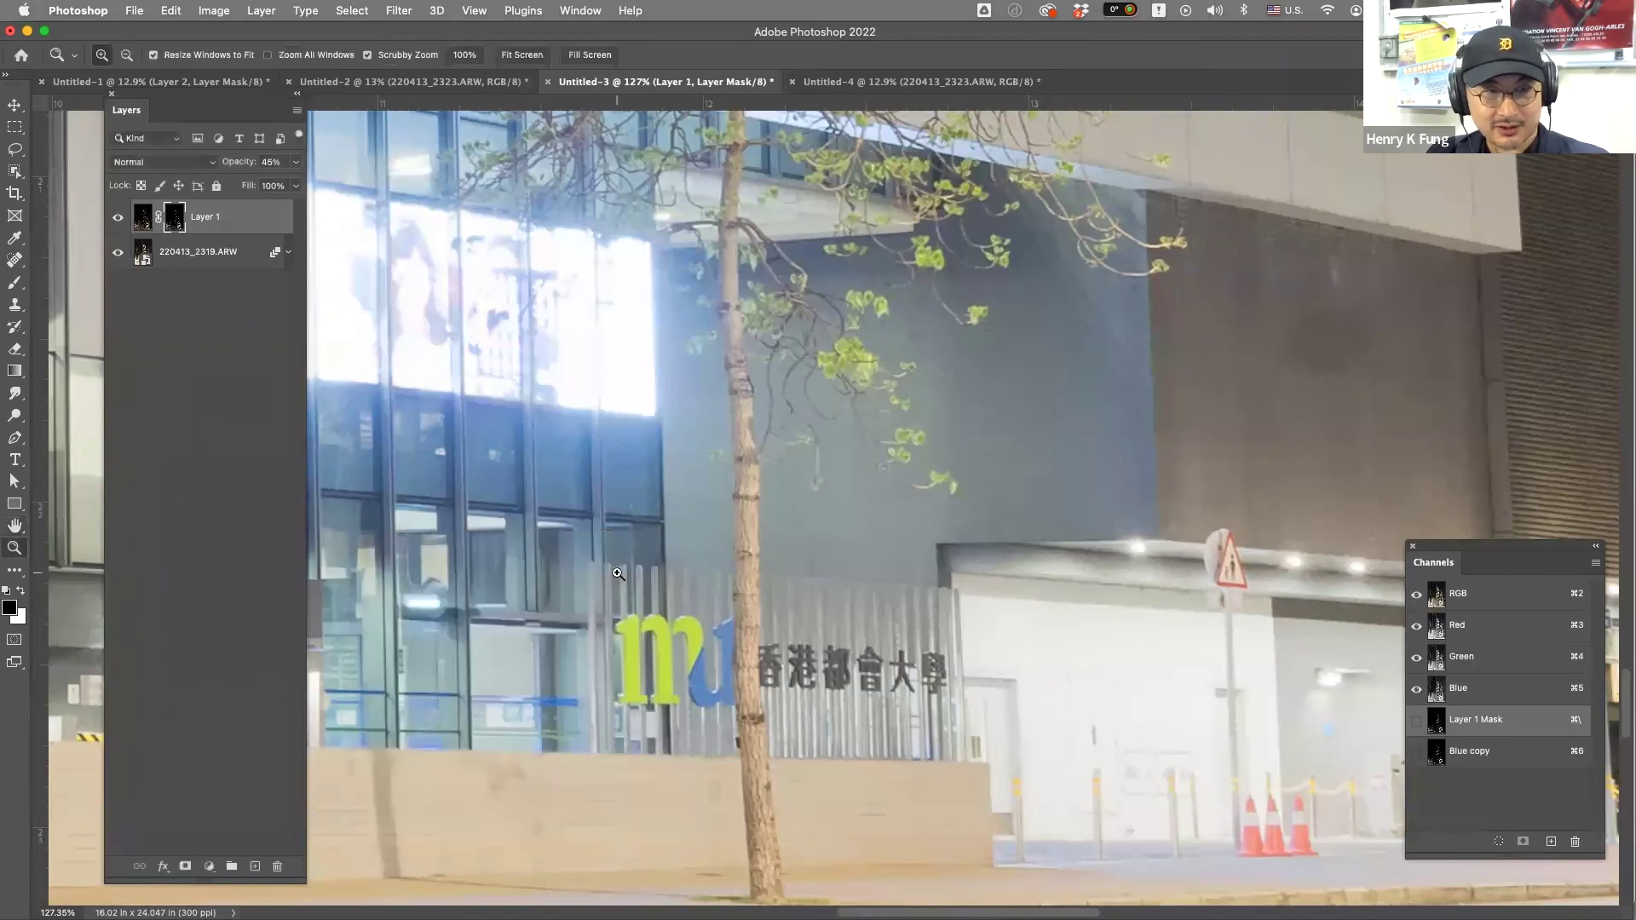
- Examine the blurred-mask blend around the tree and university sign wall, and compare the whole photo with and without Layer 1
left_click_drag(1260, 839, 1191, 798)
key("super+0")
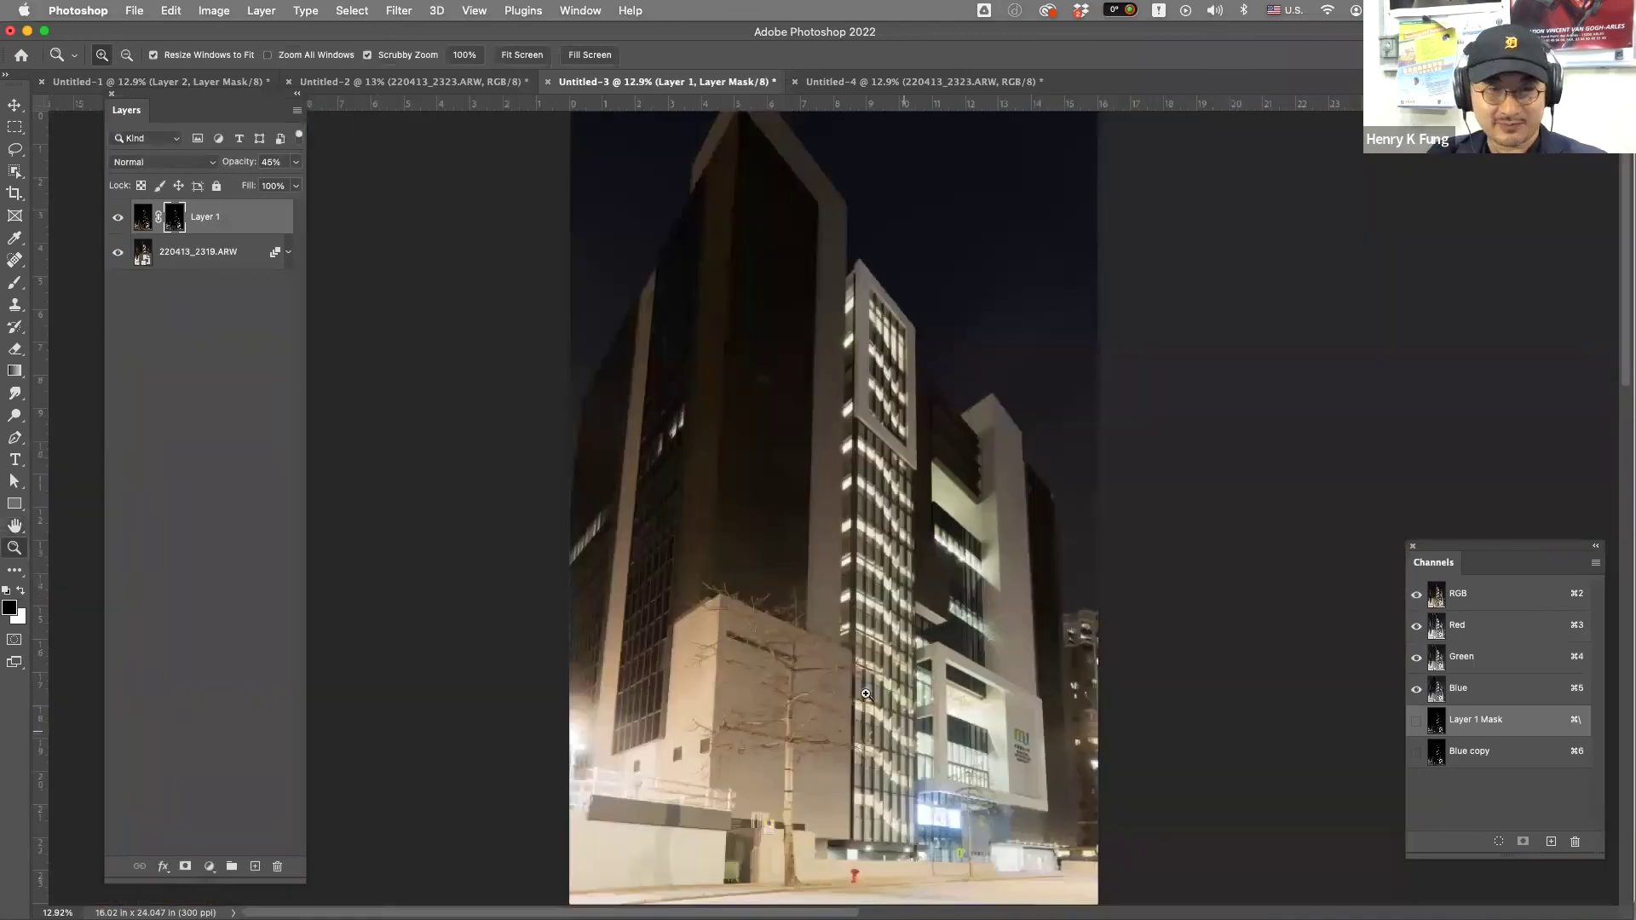
scroll(884, 798, "up", 10)
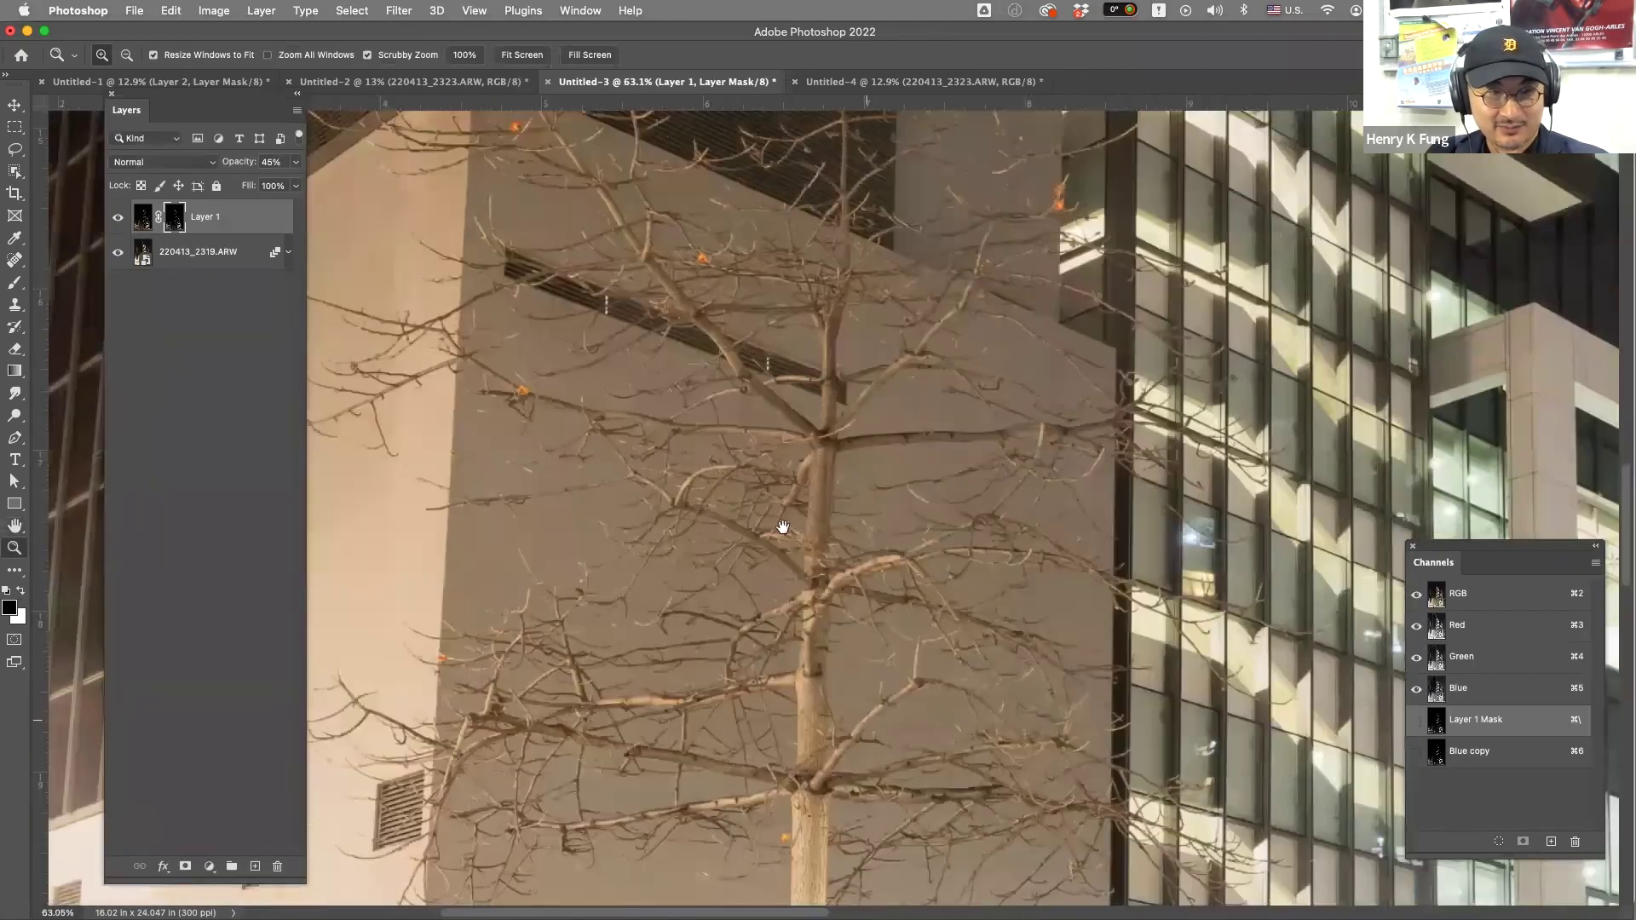
scroll(604, 570, "right", 5)
scroll(604, 569, "down", 3)
scroll(833, 705, "up", 10)
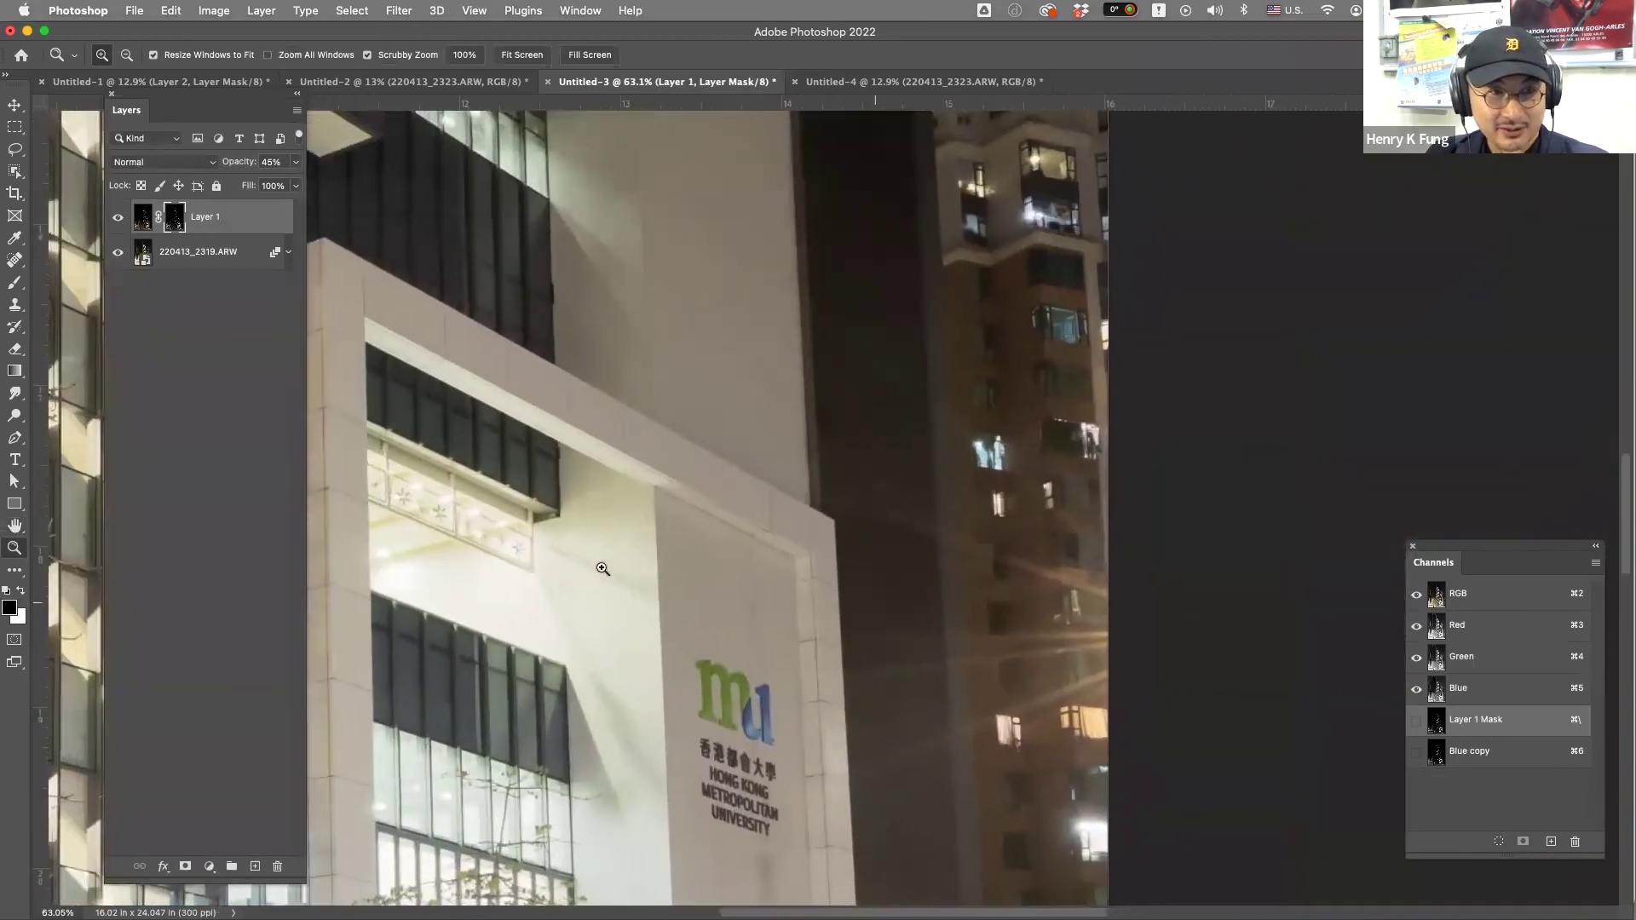
left_click_drag(602, 569, 1051, 331)
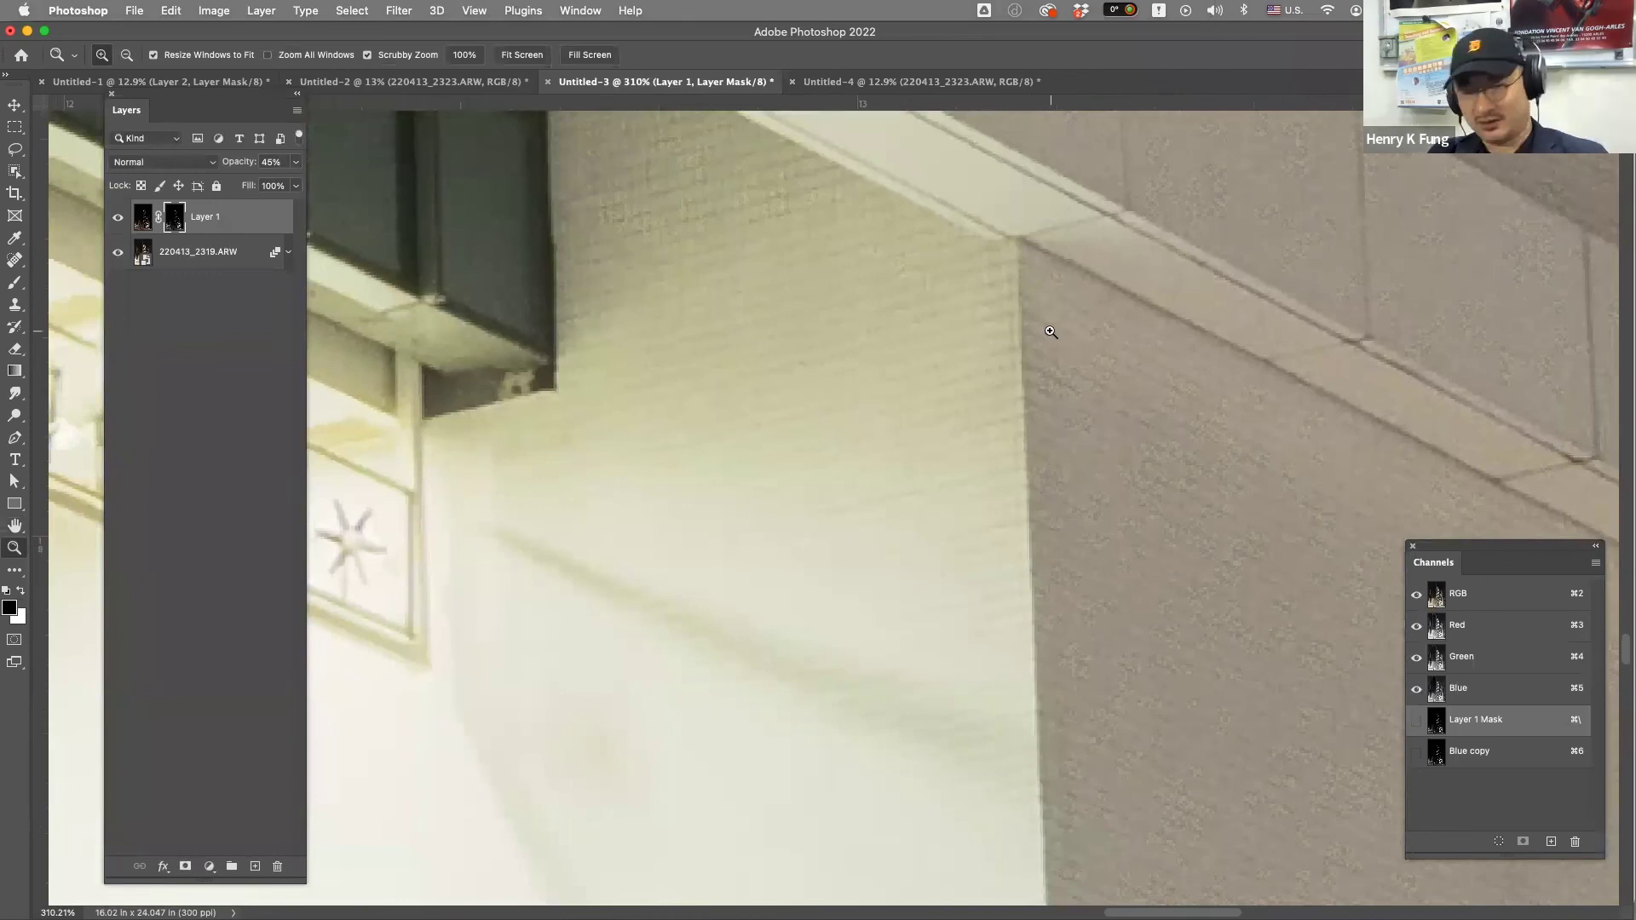
key("super+0")
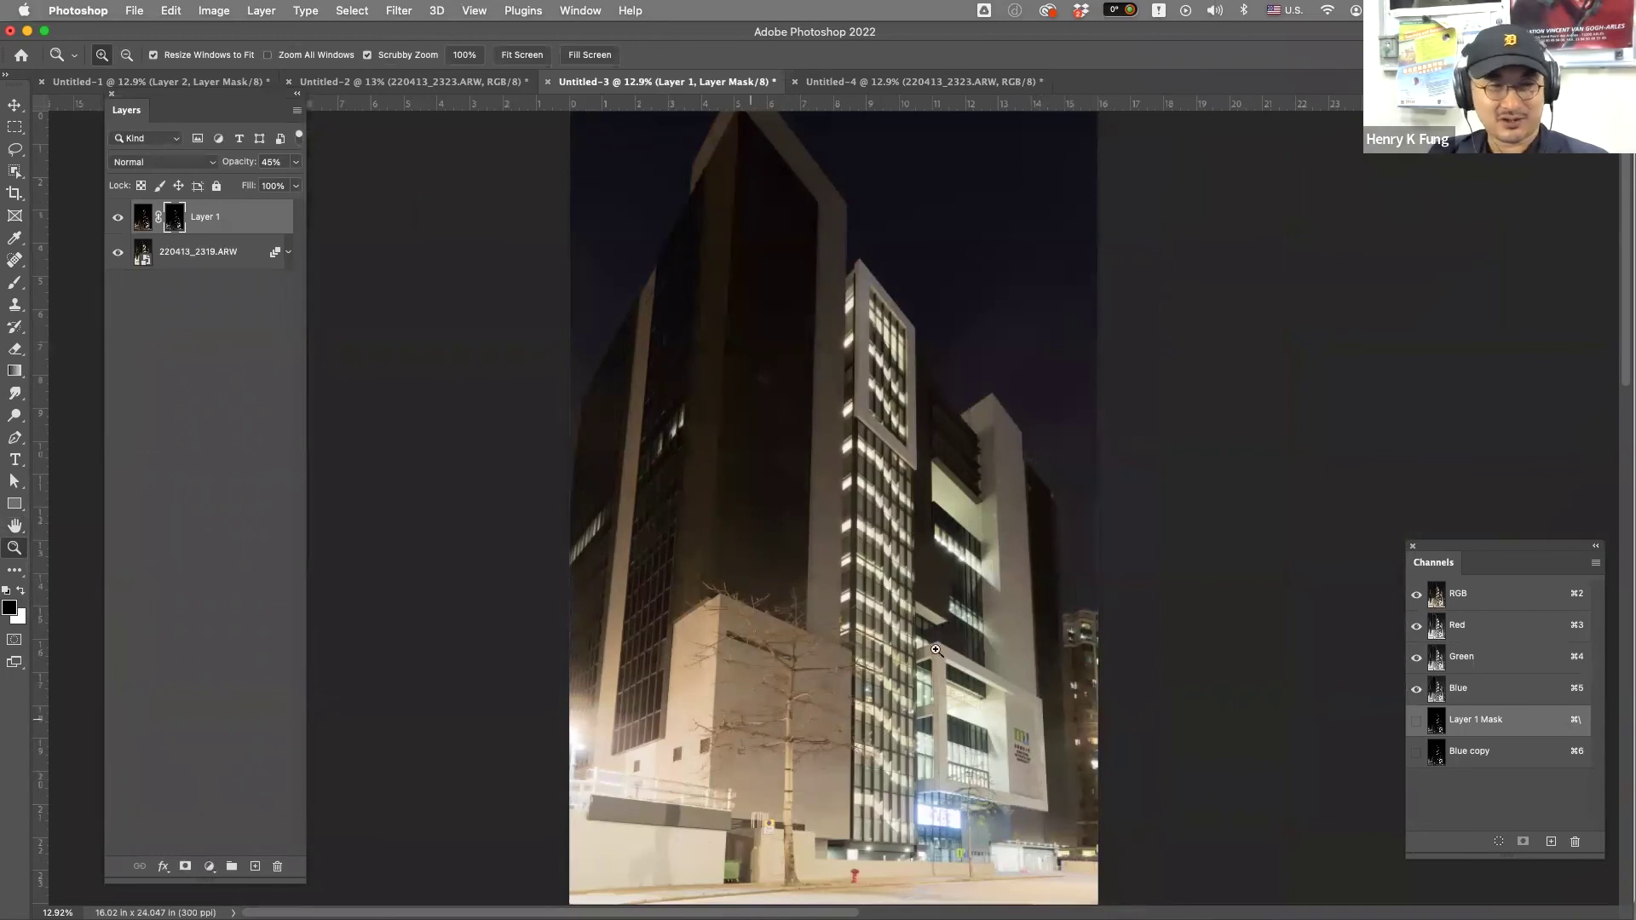
left_click(118, 221)
left_click(117, 221)
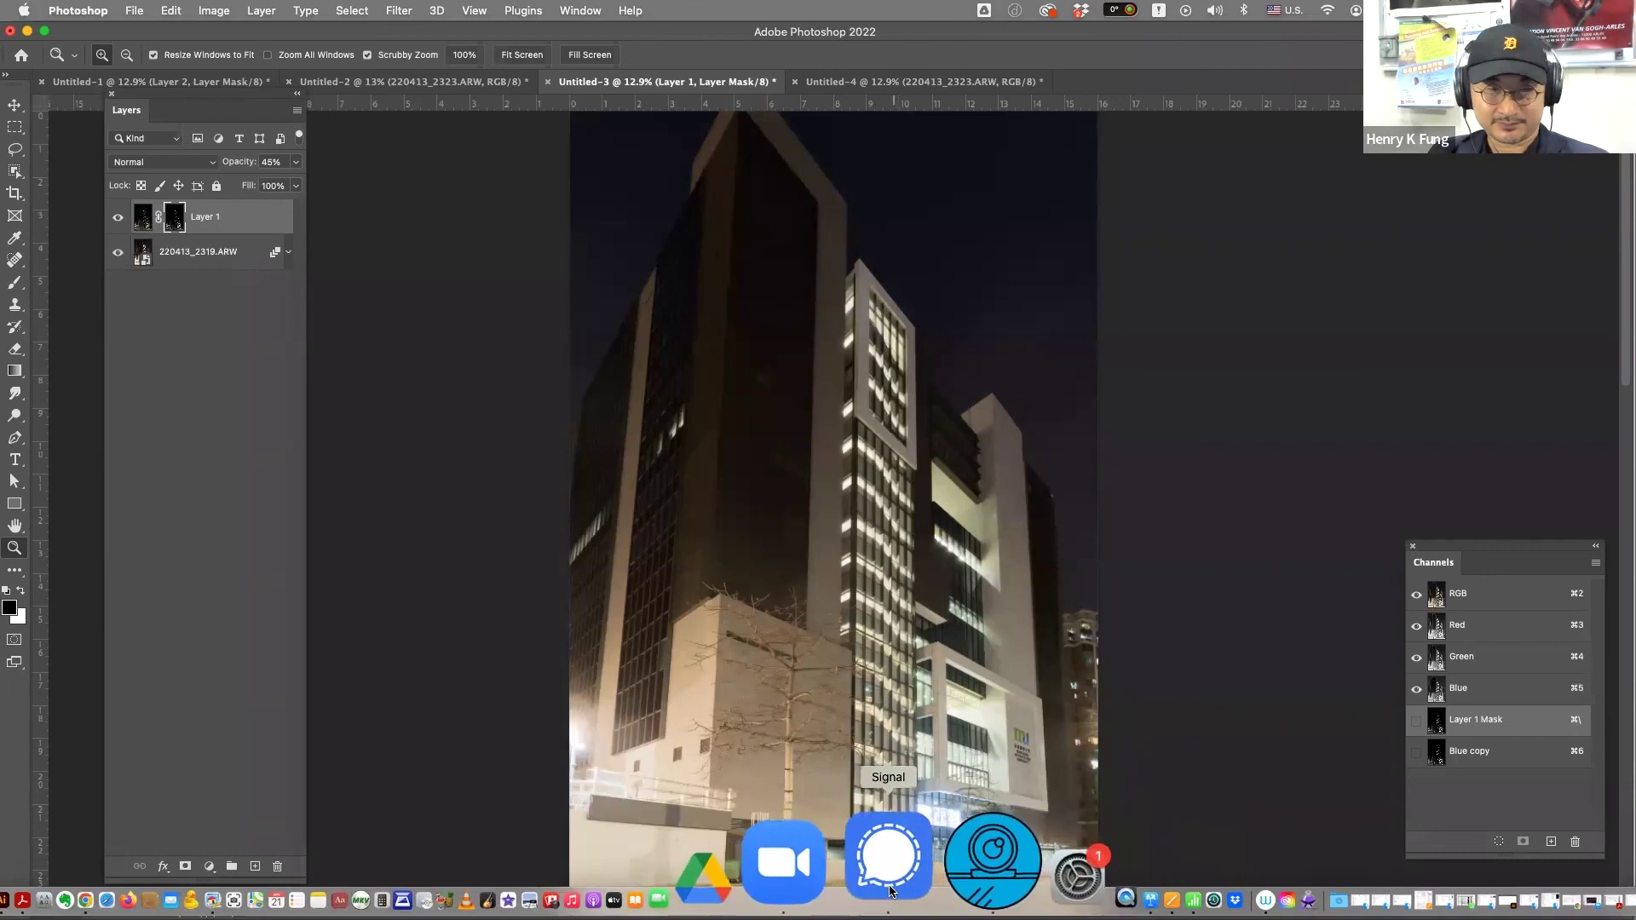
- Switch to Keynote to review the "Manual HDR Photo with Photoshop" slide
left_click(978, 892)
left_click(832, 349)
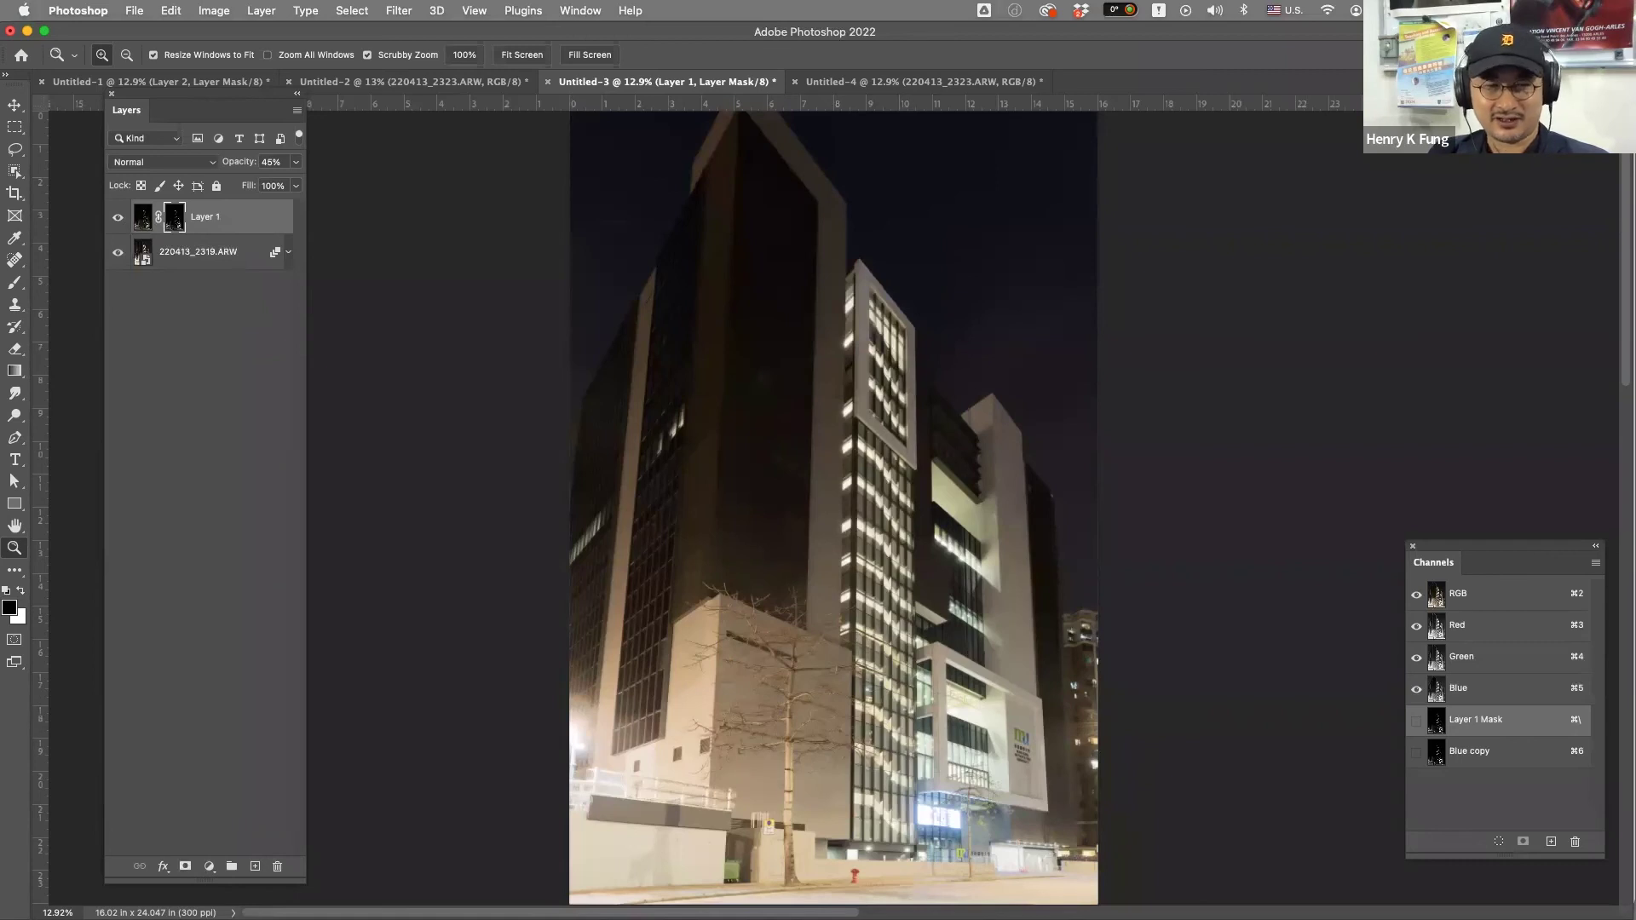
left_click(966, 869)
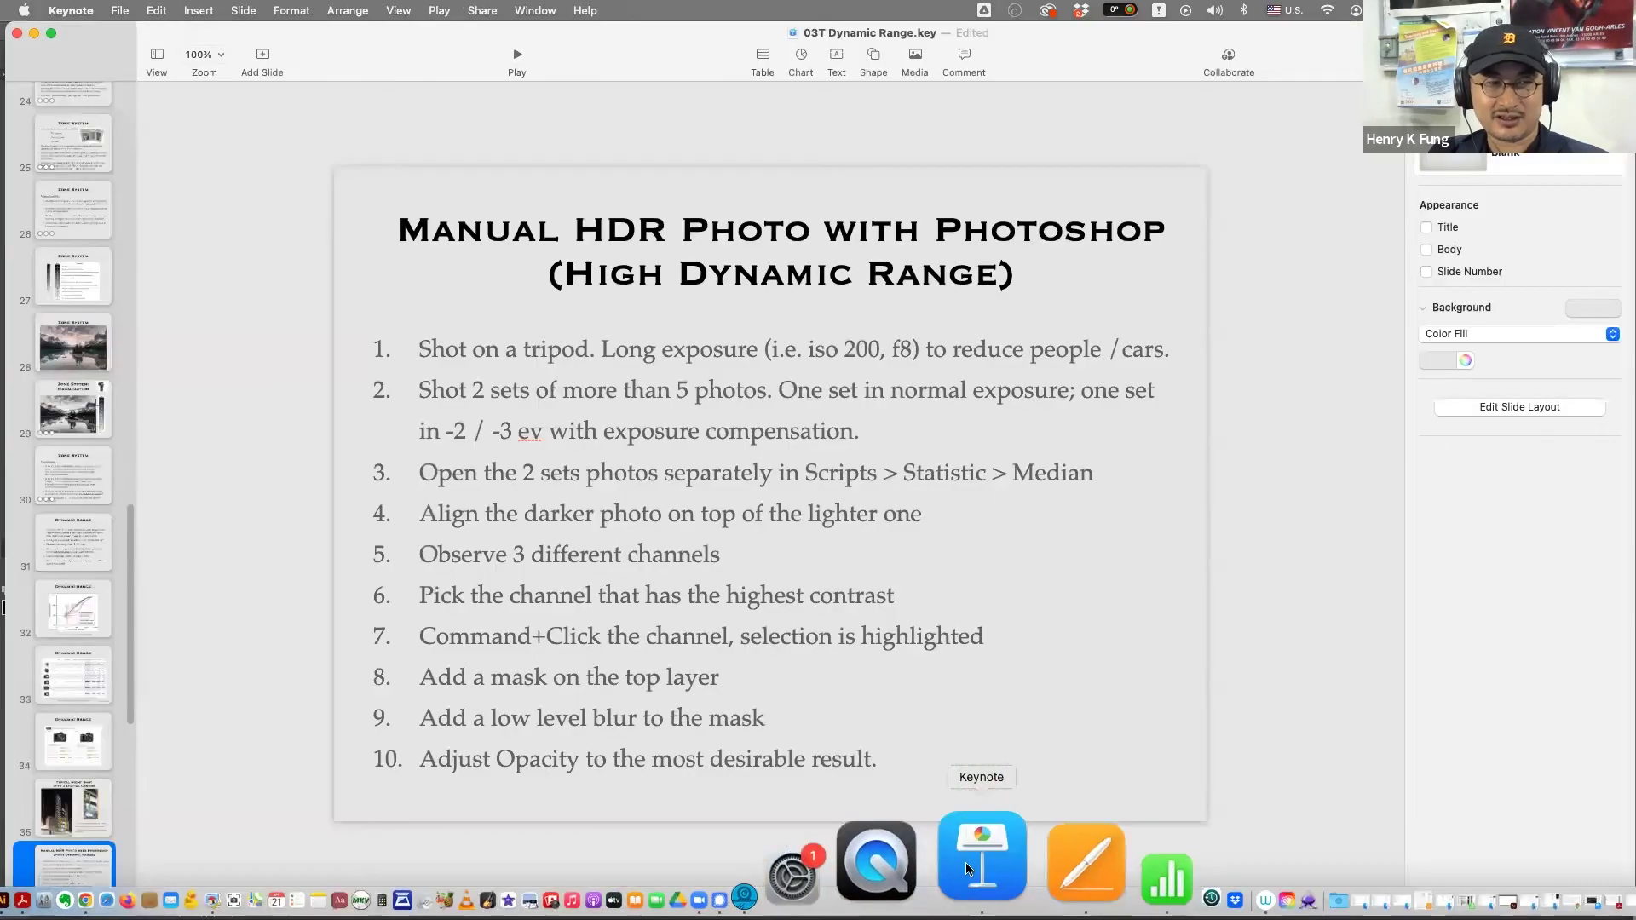